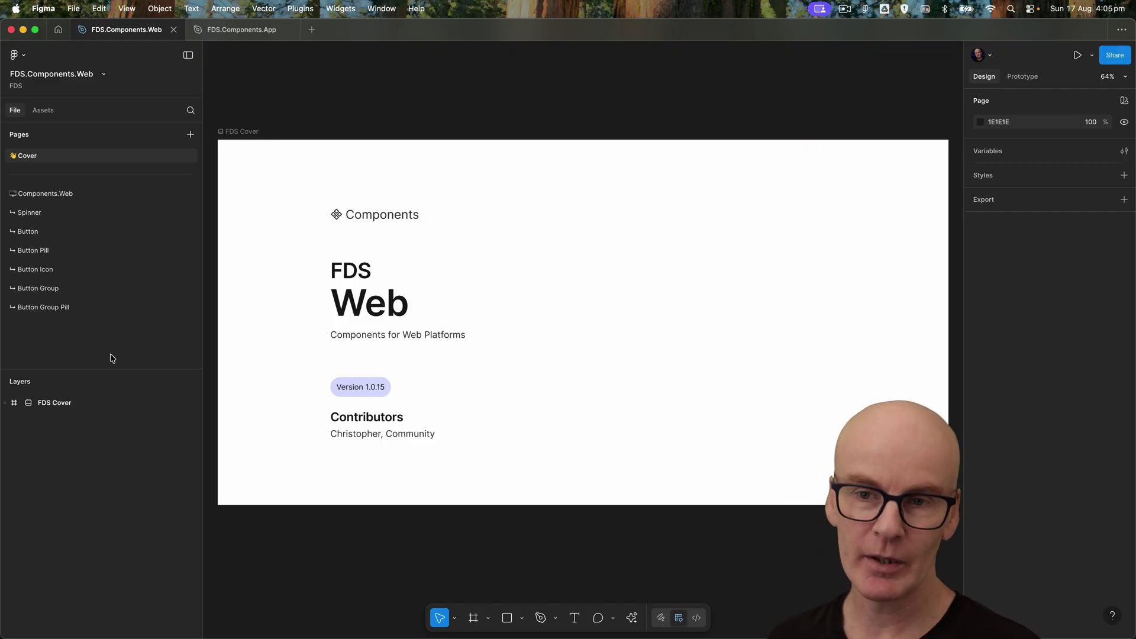
- Duplicate the Button Group Pill page and rename the copy as Checkbox
{"action": "left_click", "coordinate": [78, 307]}
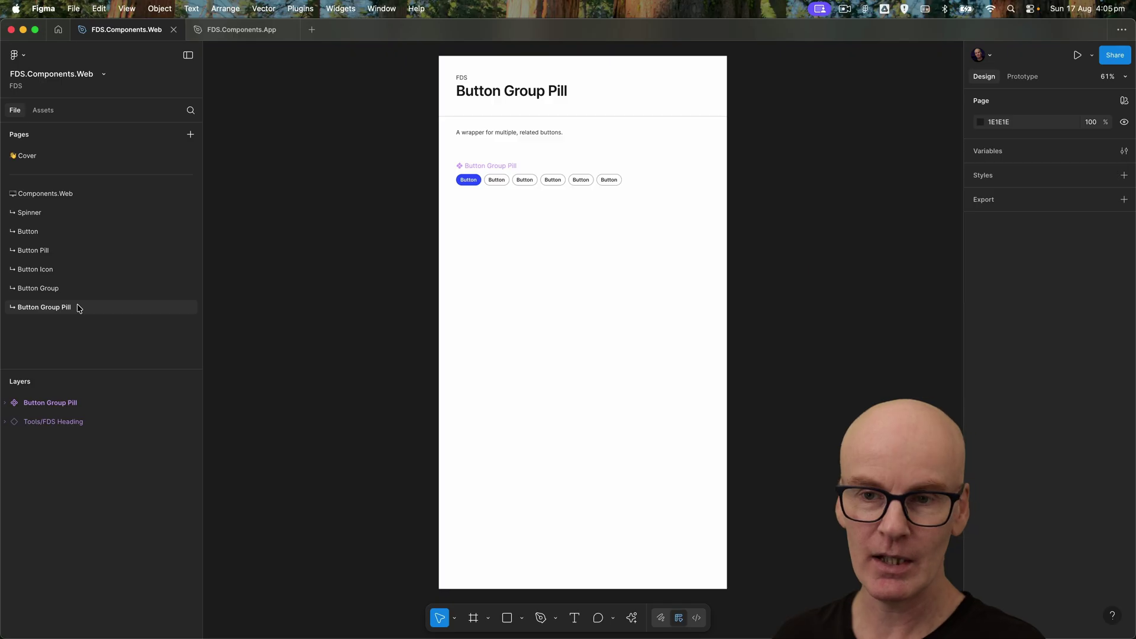
{"action": "right_click", "coordinate": [79, 309]}
{"action": "left_click", "coordinate": [112, 353]}
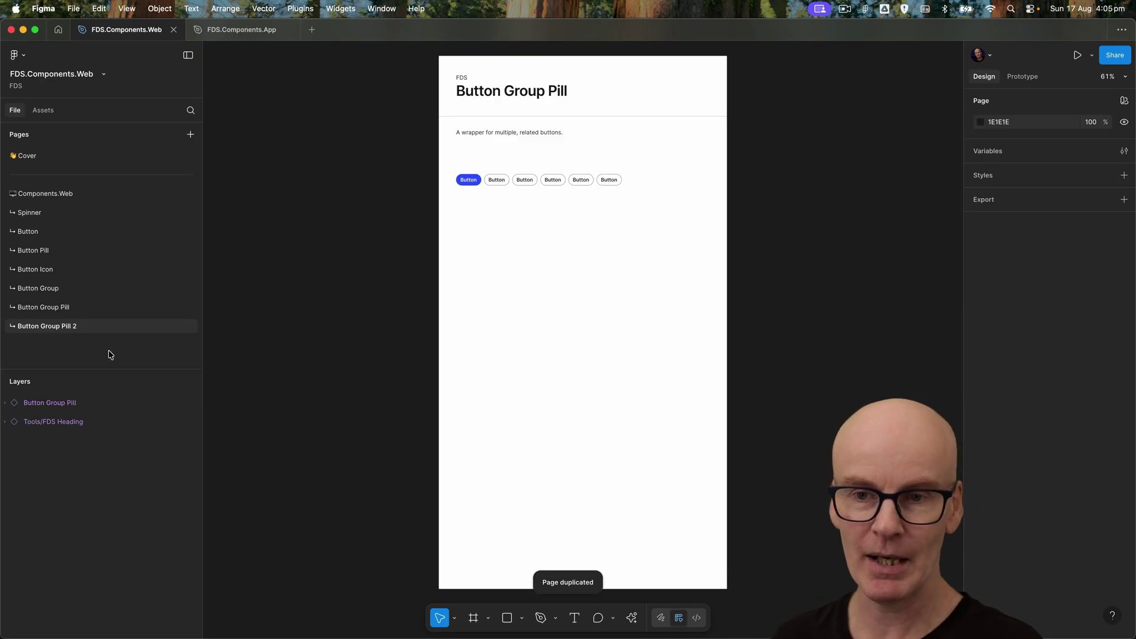
{"action": "double_click", "coordinate": [58, 327]}
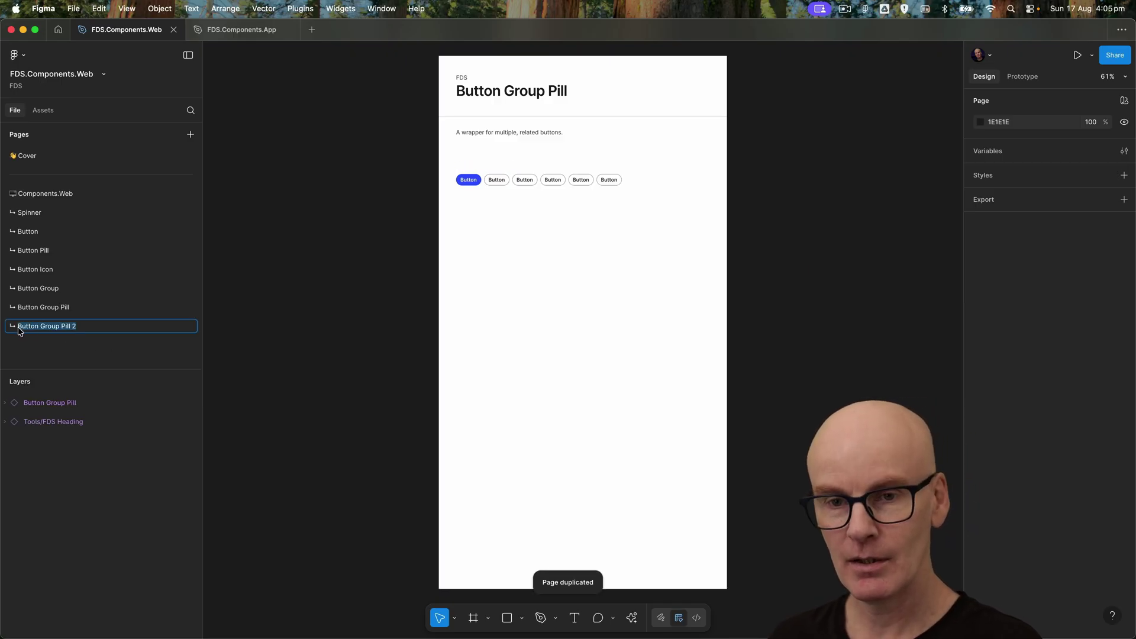
{"action": "type", "text": "Checkbox"}
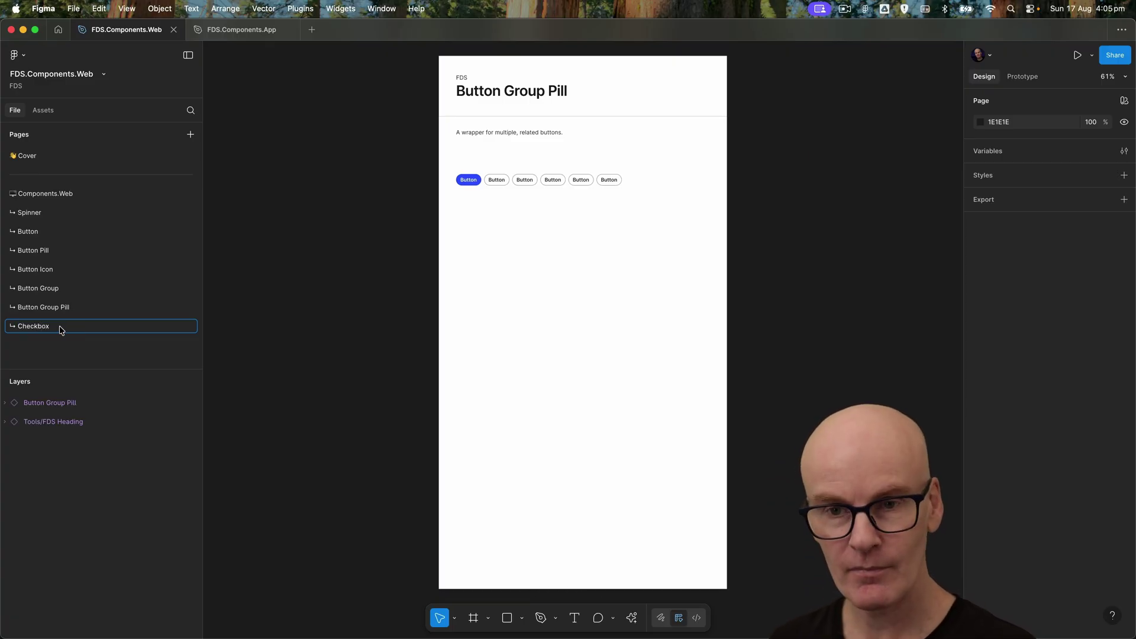
- Copy the Checkbox page name and paste it over the title of the page heading
{"action": "double_click", "coordinate": [62, 329]}
{"action": "key", "text": "super+c"}
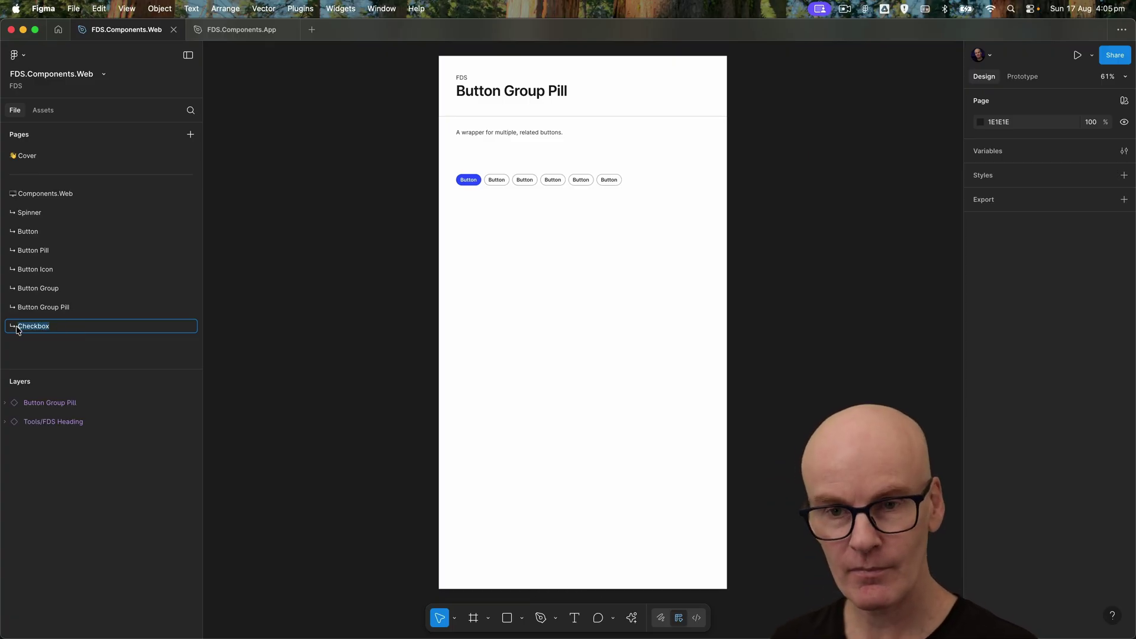
{"action": "key", "text": "Return"}
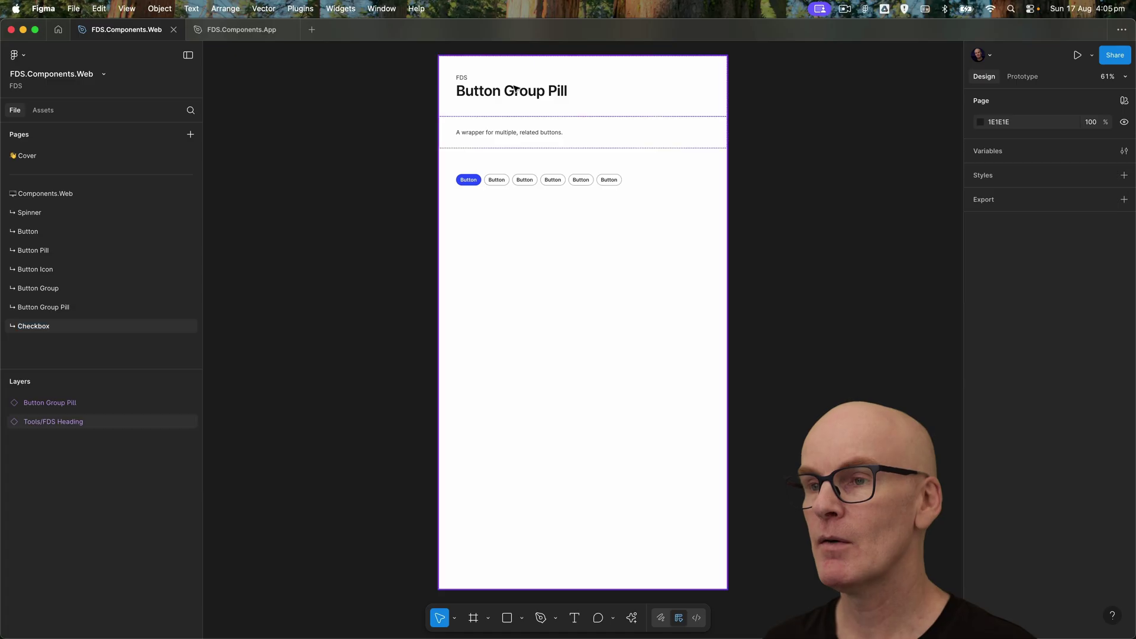
{"action": "left_click", "coordinate": [494, 90], "text": "super"}
{"action": "double_click", "coordinate": [494, 90]}
{"action": "key", "text": "super+v"}
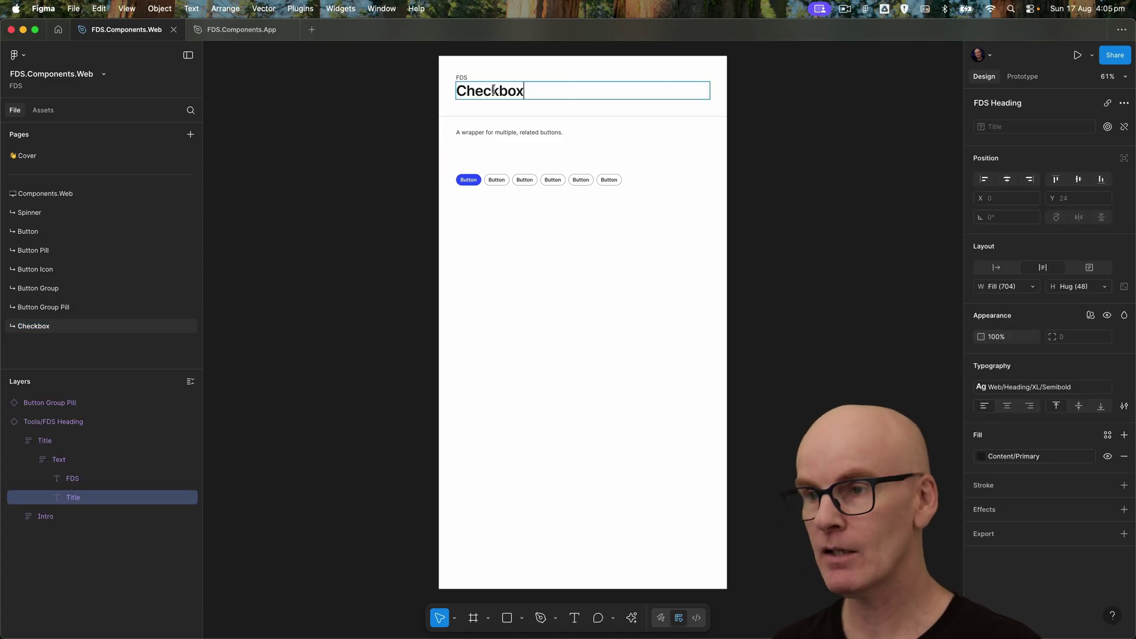
{"action": "key", "text": "Escape"}
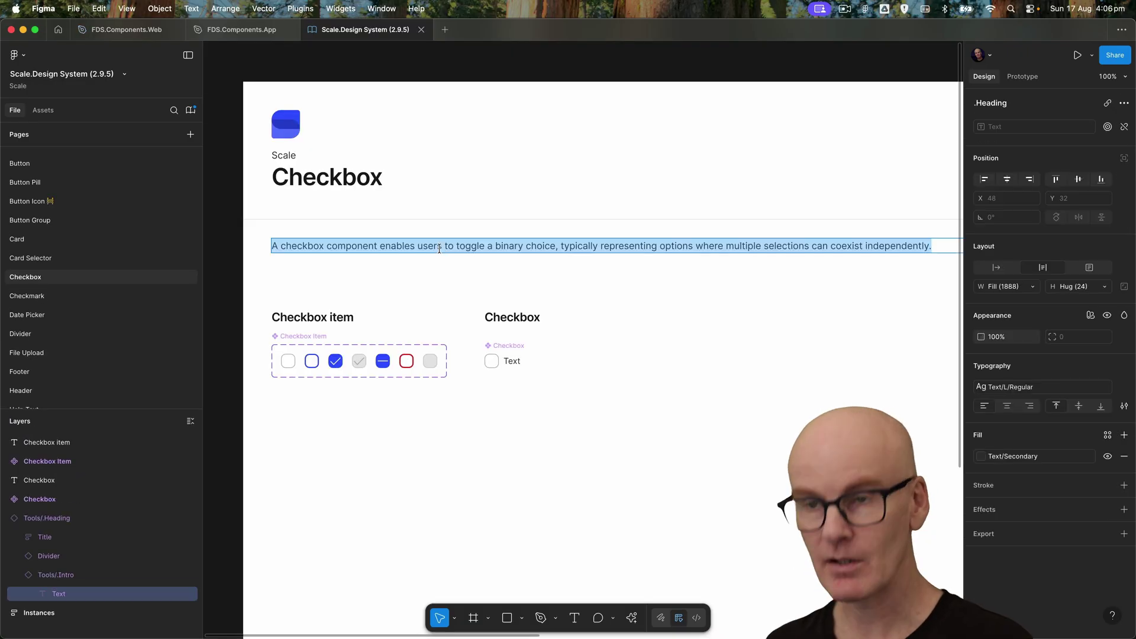
- Return to the FDS.Components.Web file and replace the intro text with the checkbox description copied from the Scale design system
{"action": "left_click", "coordinate": [127, 30]}
{"action": "double_click", "coordinate": [513, 133]}
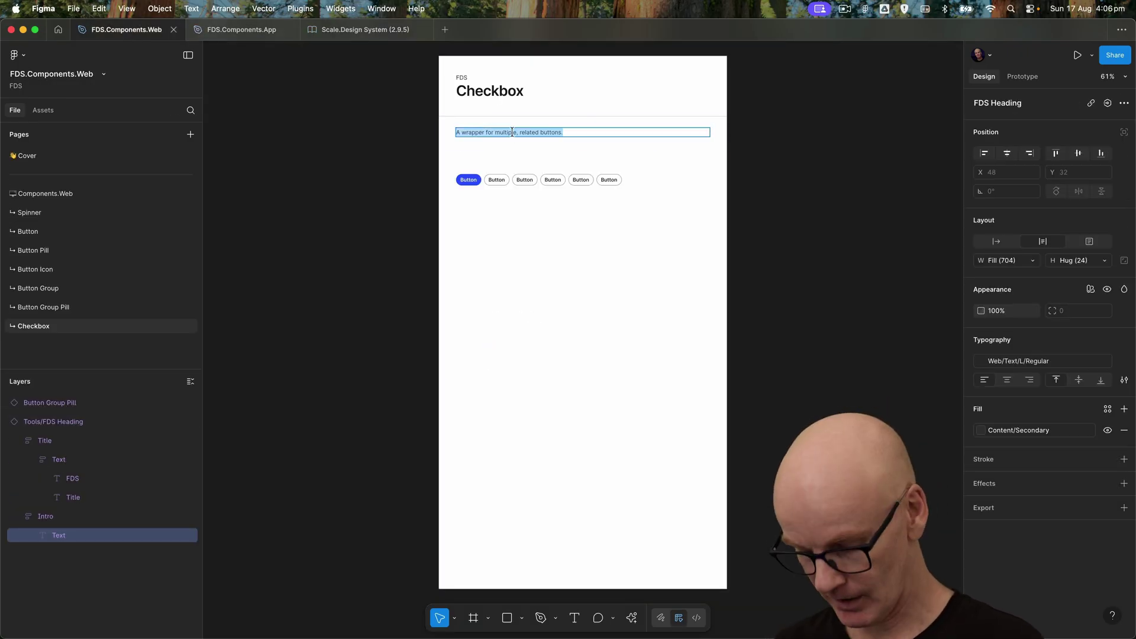
{"action": "type", "text": "A checkbox component enables users to toggle a binary choice, typically representing options where multiple selections can coexist independently."}
{"action": "left_click", "coordinate": [321, 151]}
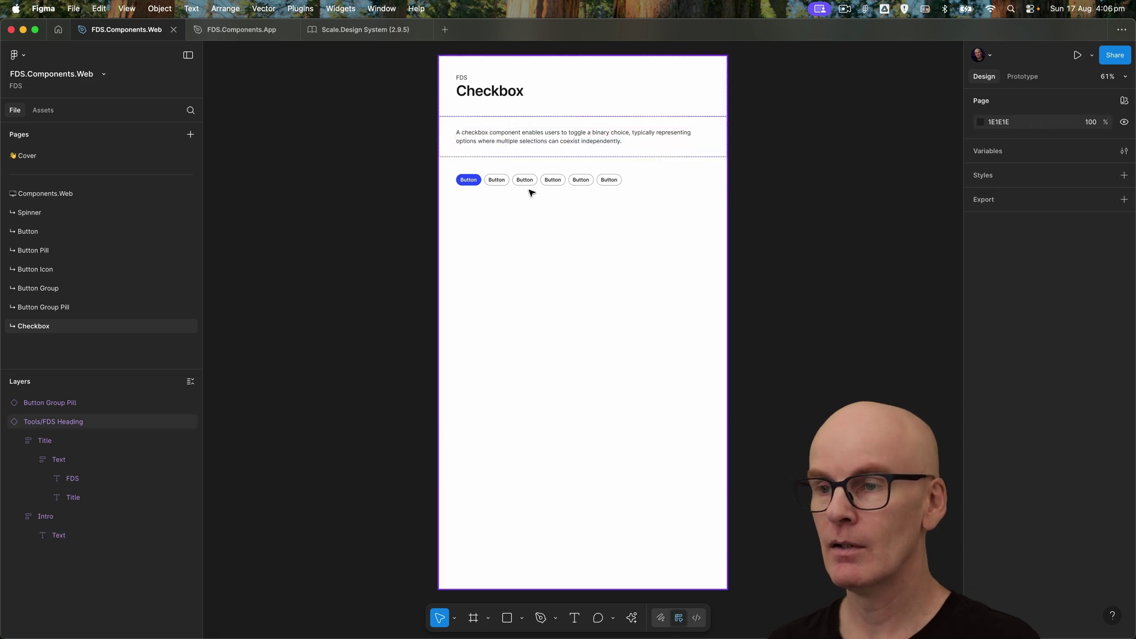
- Delete the Button Group Pill instance from the Checkbox page
{"action": "left_click", "coordinate": [500, 172]}
{"action": "left_click", "coordinate": [502, 182]}
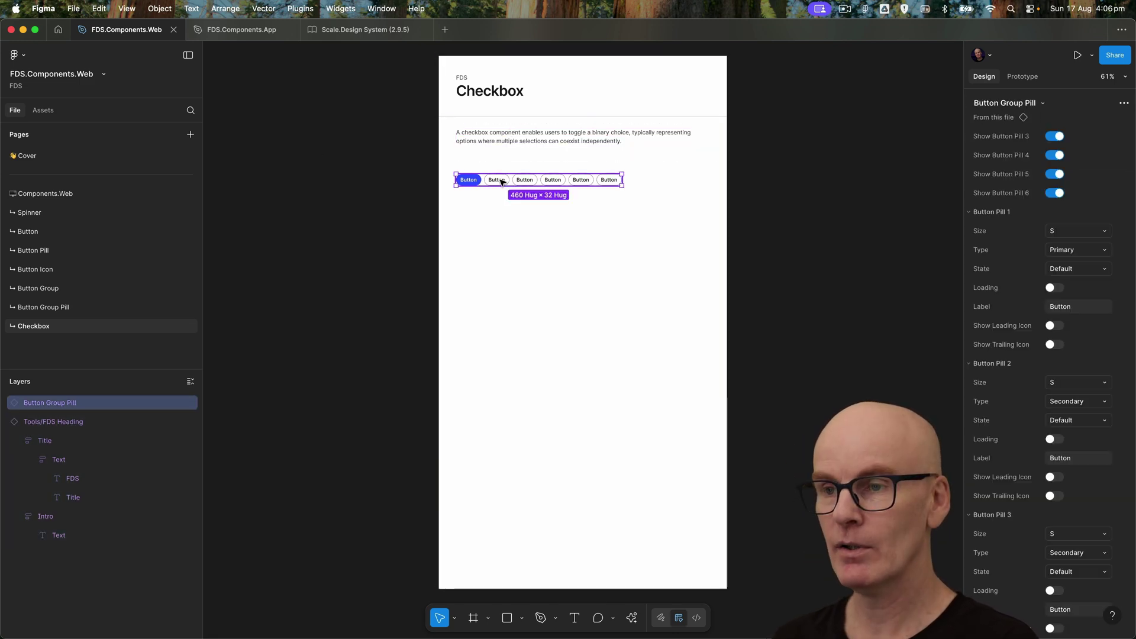
{"action": "key", "text": "BackSpace"}
- Set the height of the FDS Heading frame to 1200
{"action": "left_click", "coordinate": [479, 205]}
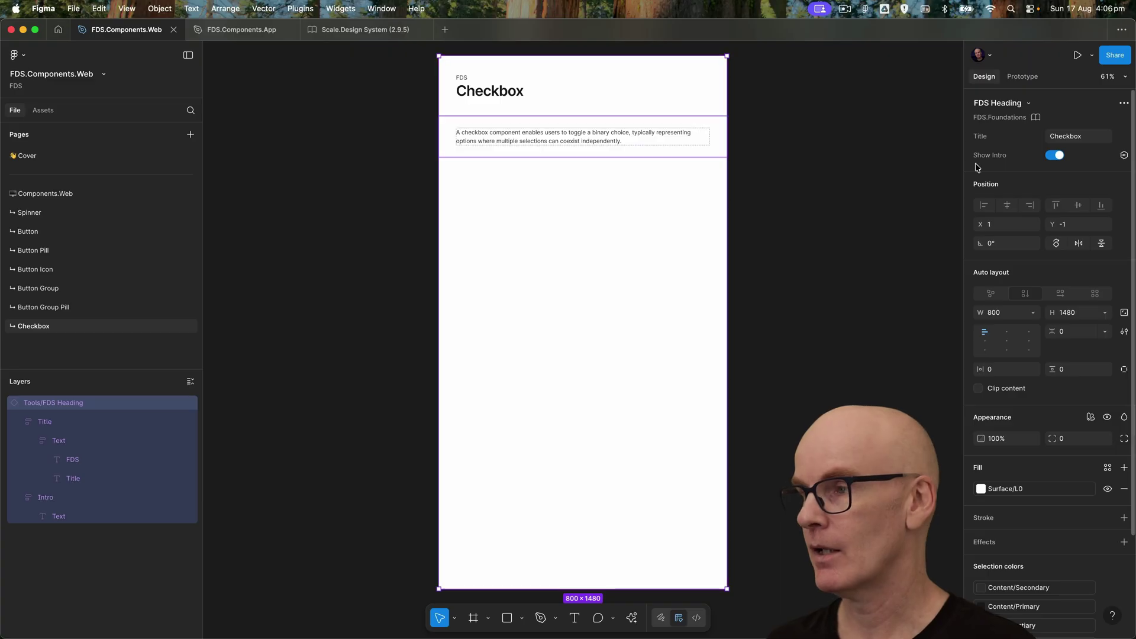
{"action": "left_click", "coordinate": [1084, 318]}
{"action": "type", "text": "12"}
{"action": "key", "text": "Return"}
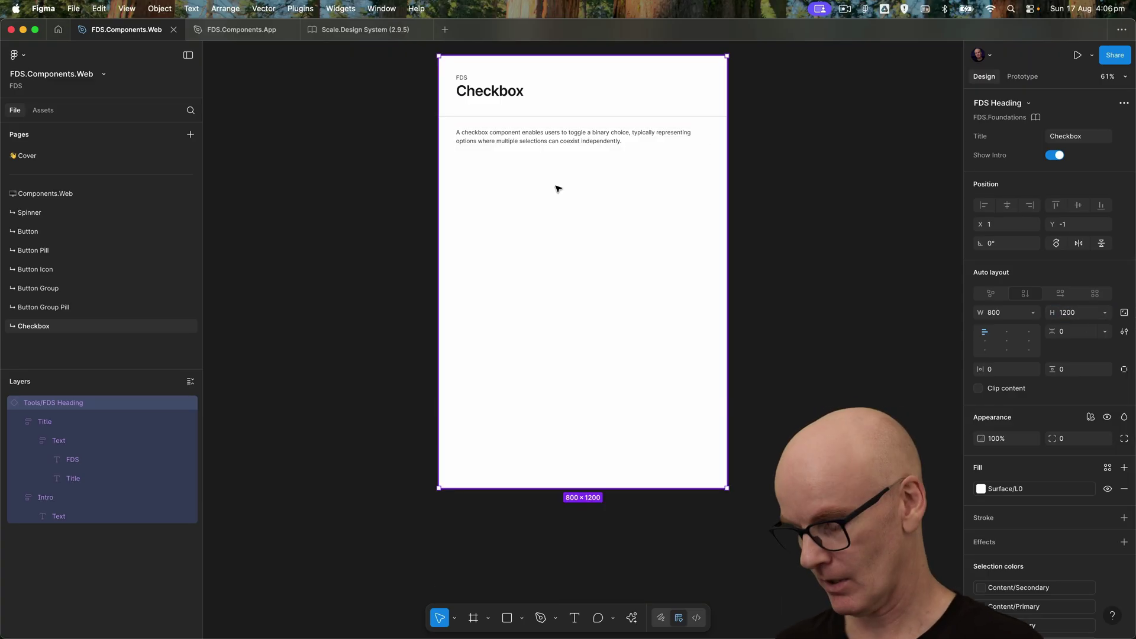
- Close the Scale.Design System (2.9.5) file and keep the Checkbox page in view
{"action": "key", "text": "shift+0"}
{"action": "scroll", "coordinate": [556, 185], "scroll_direction": "up", "scroll_amount": 5}
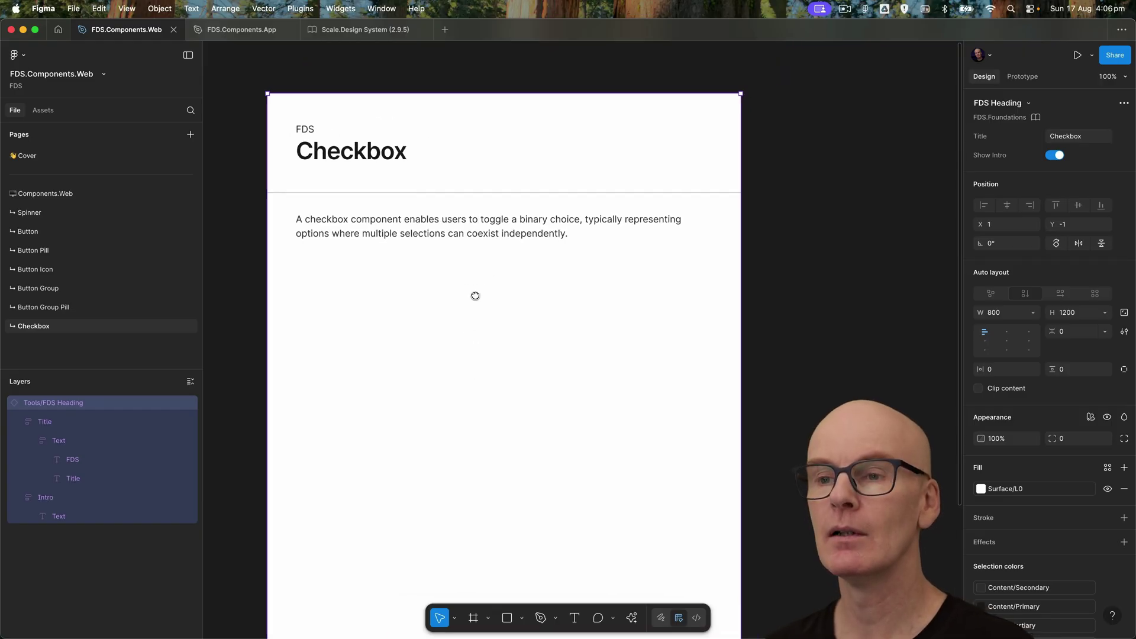
{"action": "left_click", "coordinate": [379, 62]}
{"action": "left_click", "coordinate": [424, 30]}
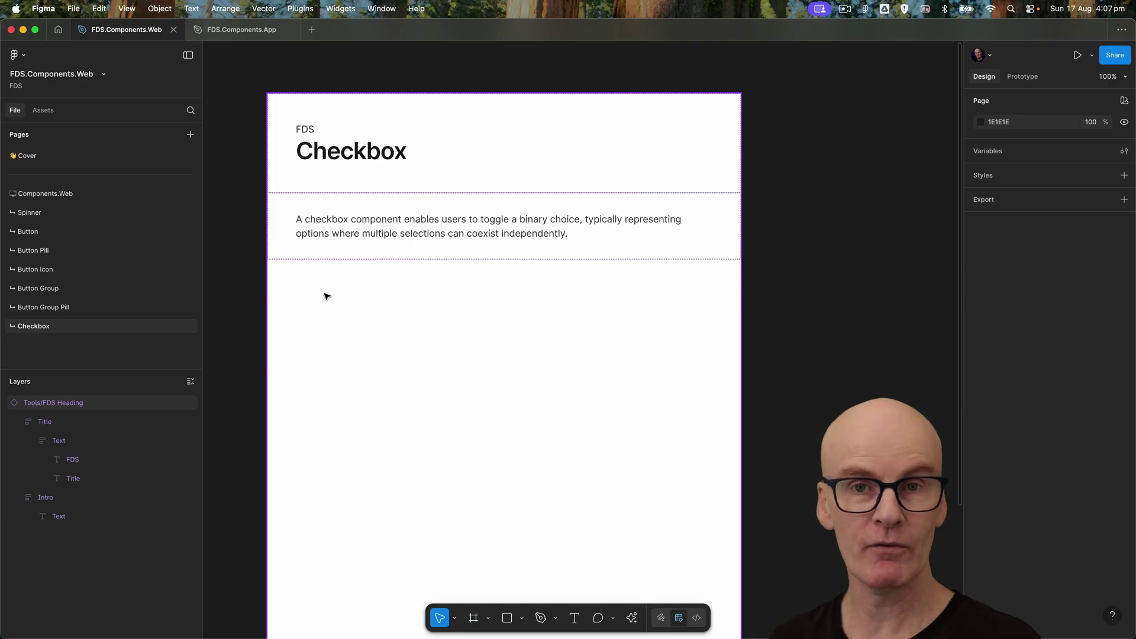
- Draw a 24 × 24 frame below the intro text and name it Checkbox
{"action": "key", "text": "f"}
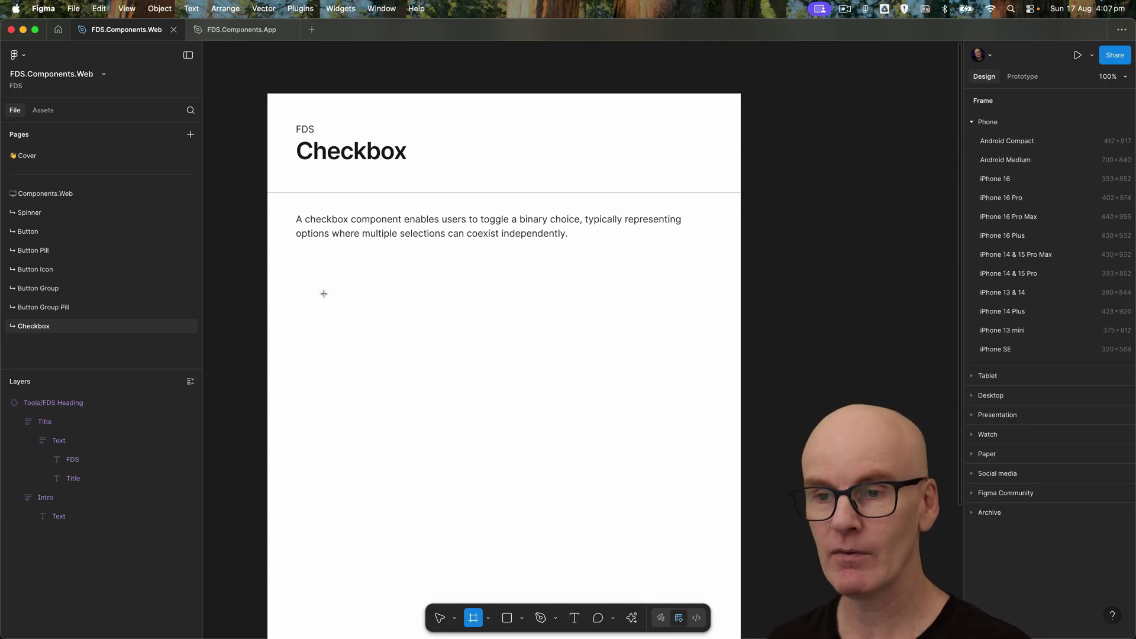
{"action": "left_click_drag", "start_coordinate": [293, 287], "coordinate": [307, 301]}
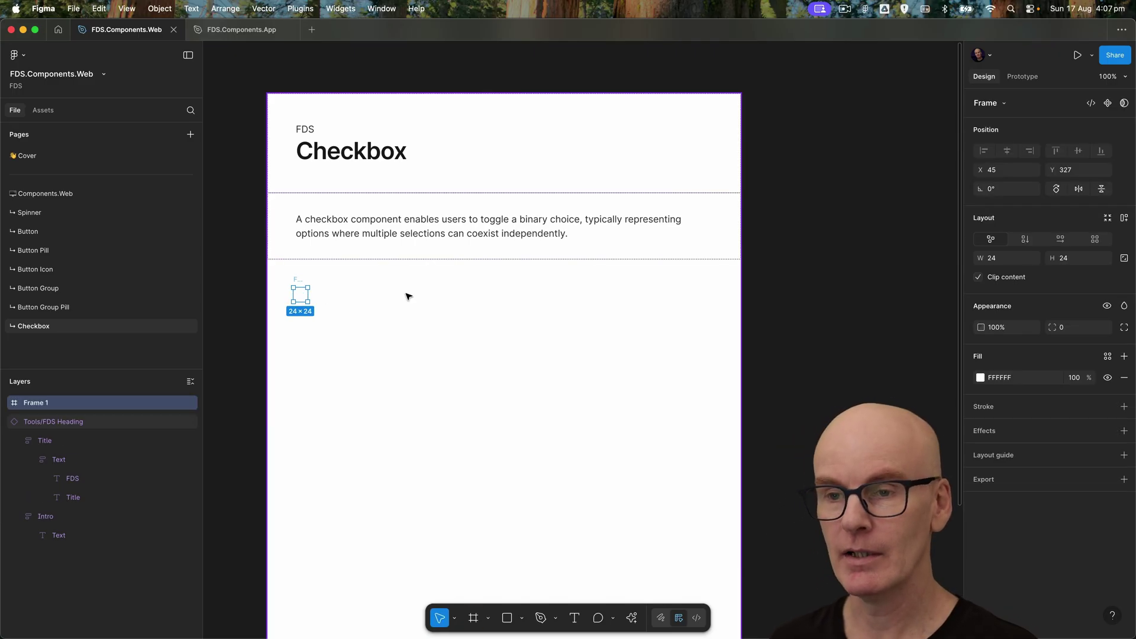
{"action": "key", "text": "shift+2"}
{"action": "left_click_drag", "start_coordinate": [748, 256], "coordinate": [489, 162]}
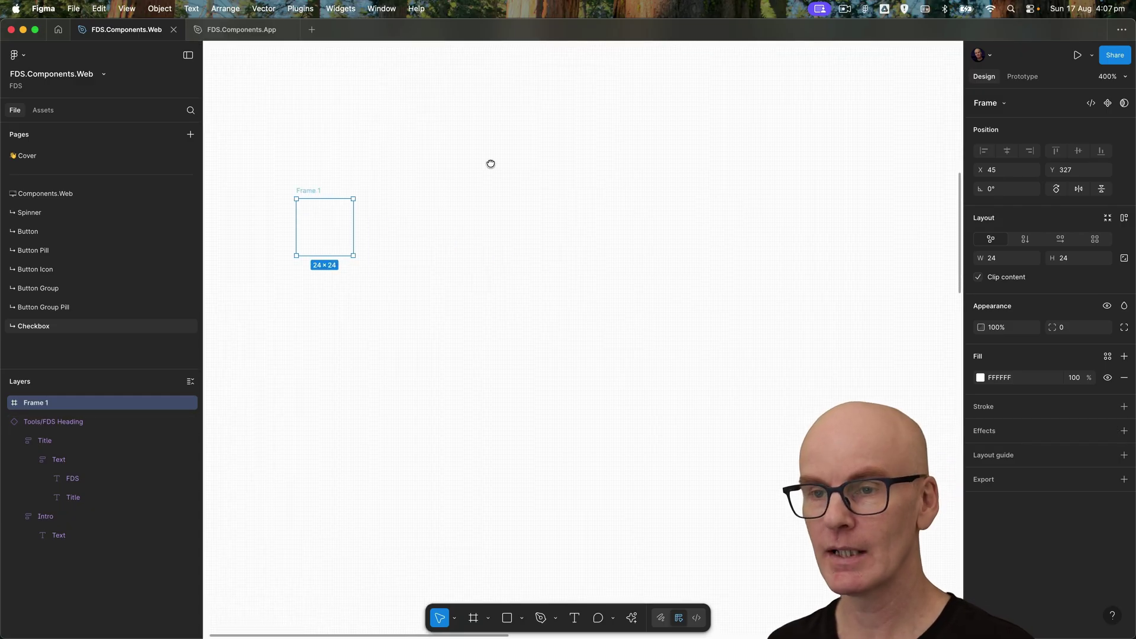
{"action": "double_click", "coordinate": [306, 190]}
{"action": "type", "text": "Checkbox"}
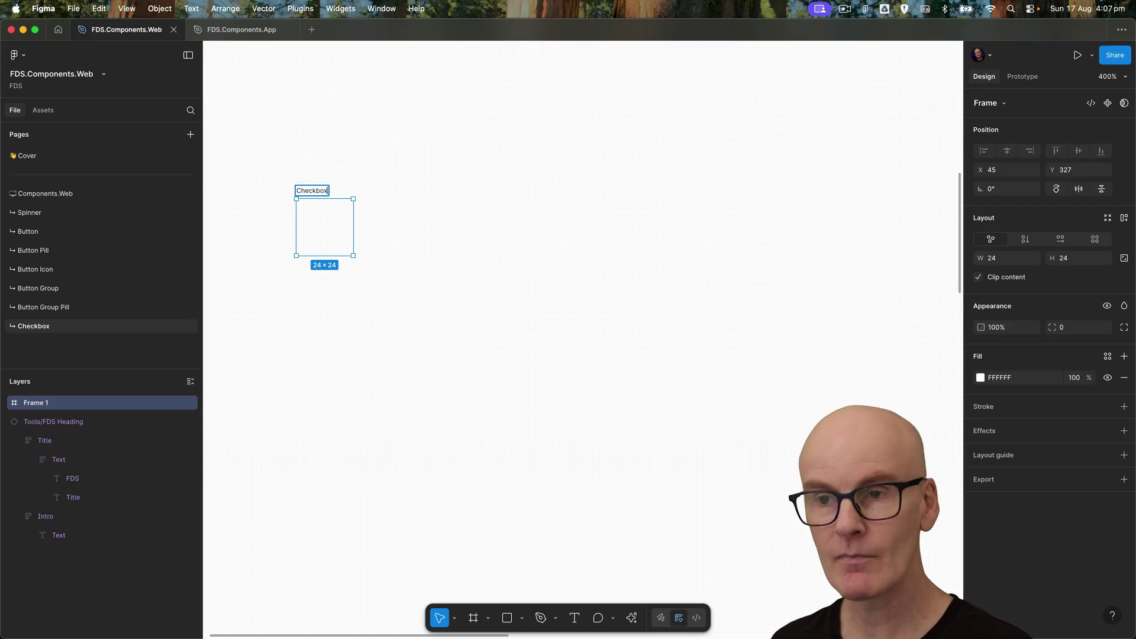
{"action": "key", "text": "Return"}
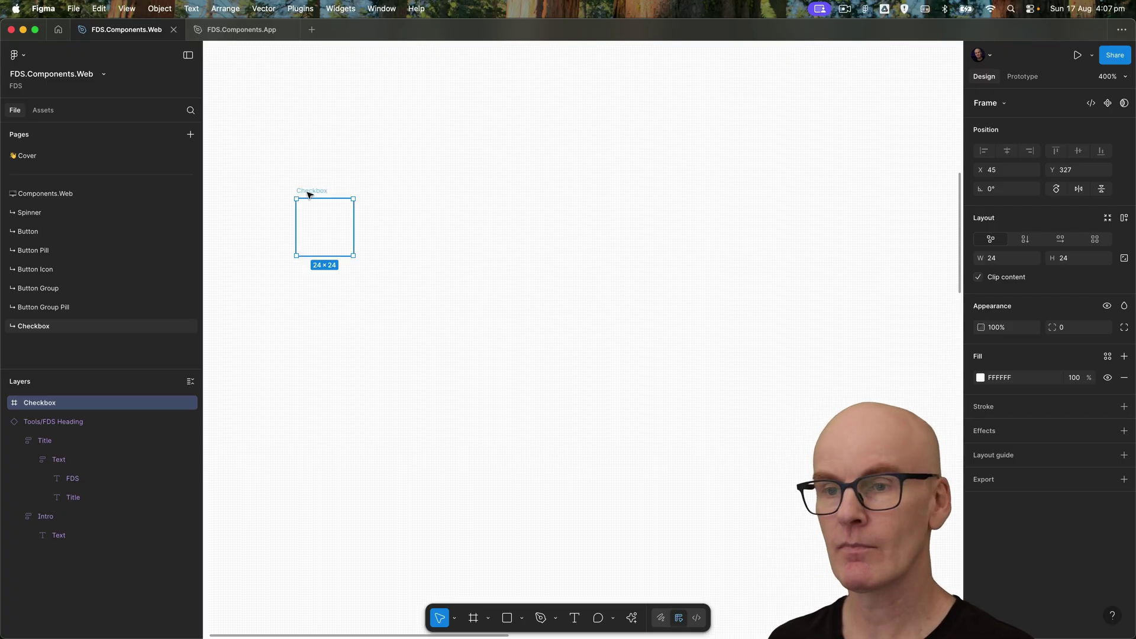
- Convert the Checkbox frame into a component and apply the Background/Primary fill style
{"action": "left_click", "coordinate": [1107, 104]}
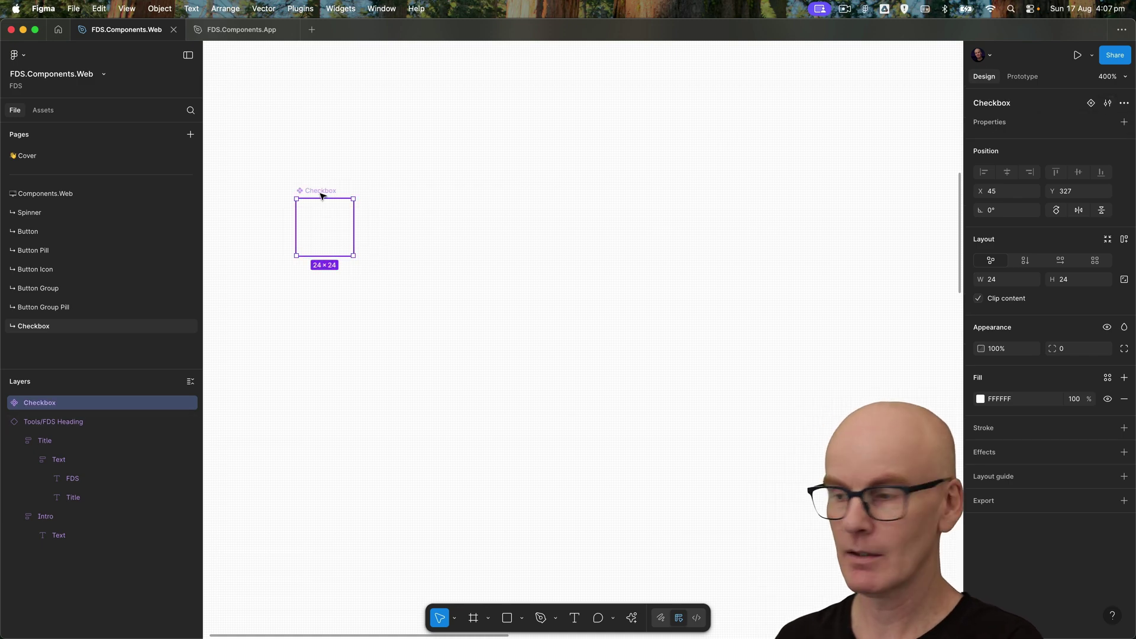
{"action": "left_click", "coordinate": [1108, 379]}
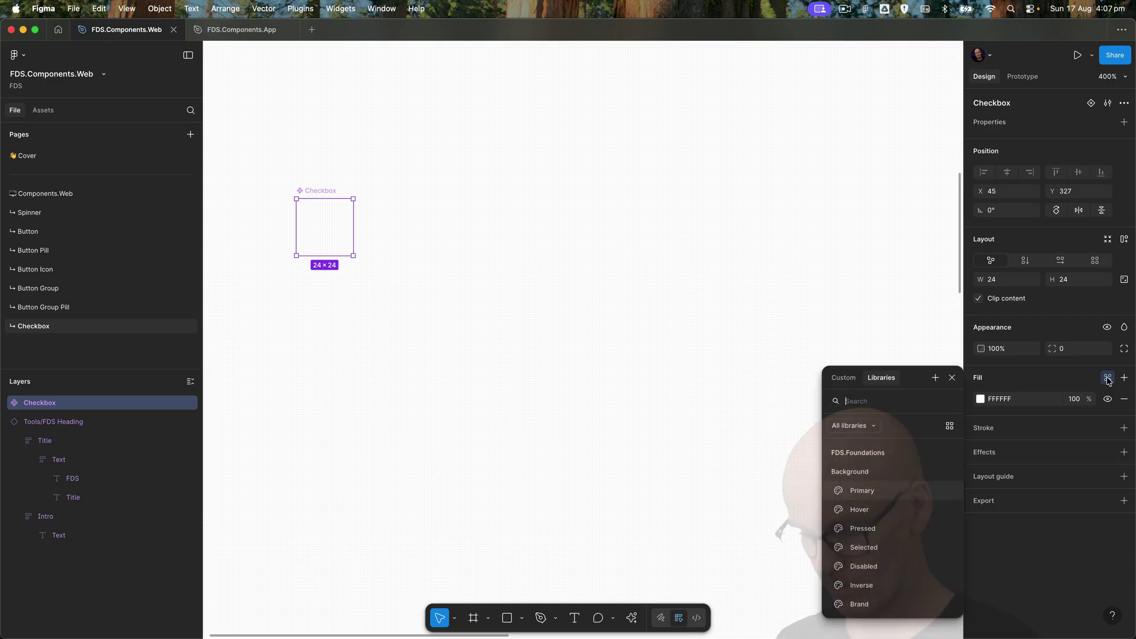
{"action": "type", "text": "back"}
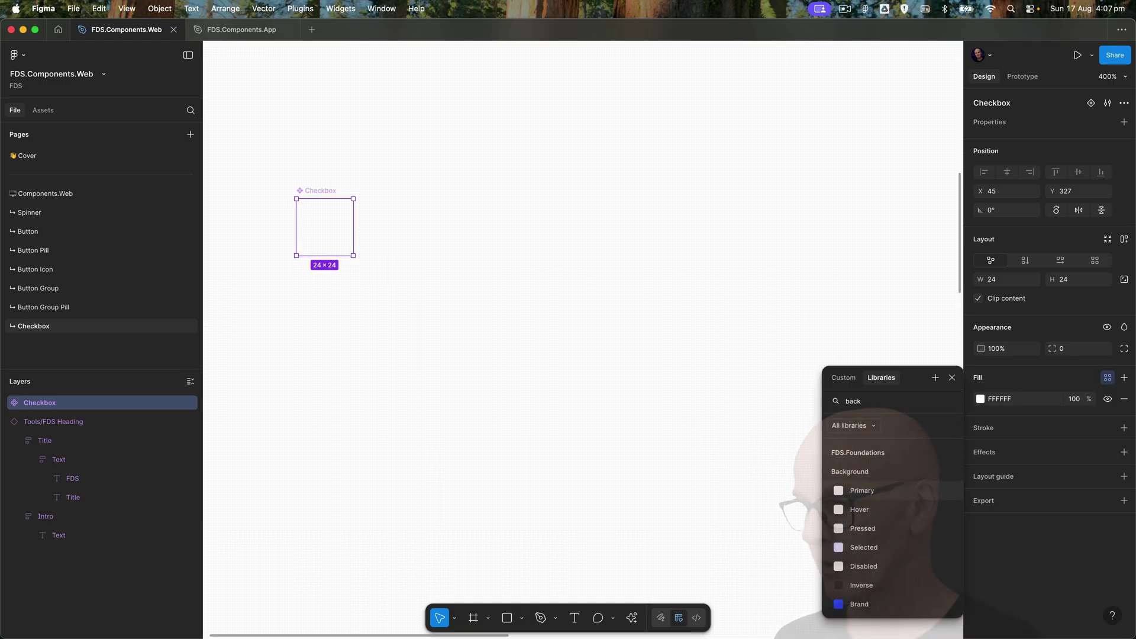
{"action": "key", "text": "Escape"}
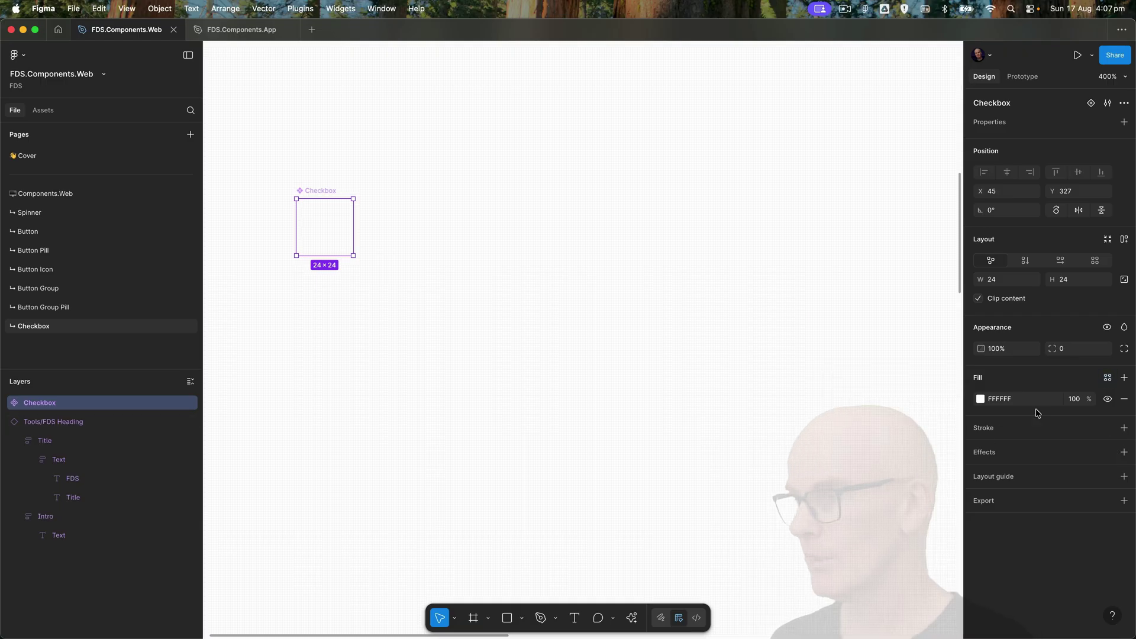
- Add a stroke to the Checkbox component with the Border/Secondary style
{"action": "left_click", "coordinate": [1107, 428]}
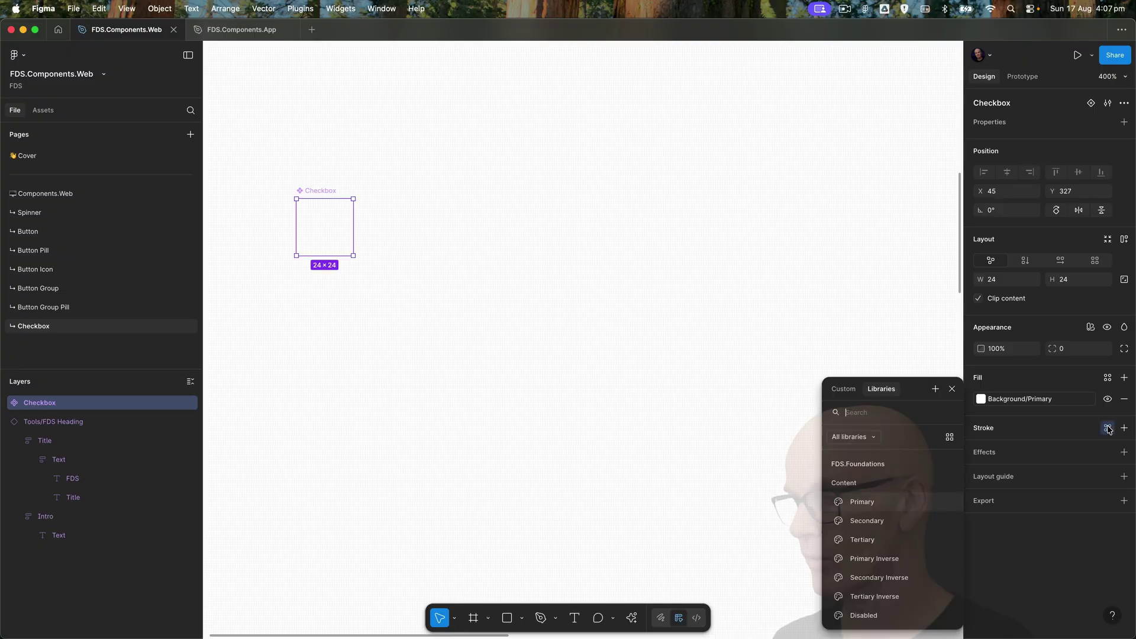
{"action": "type", "text": "border"}
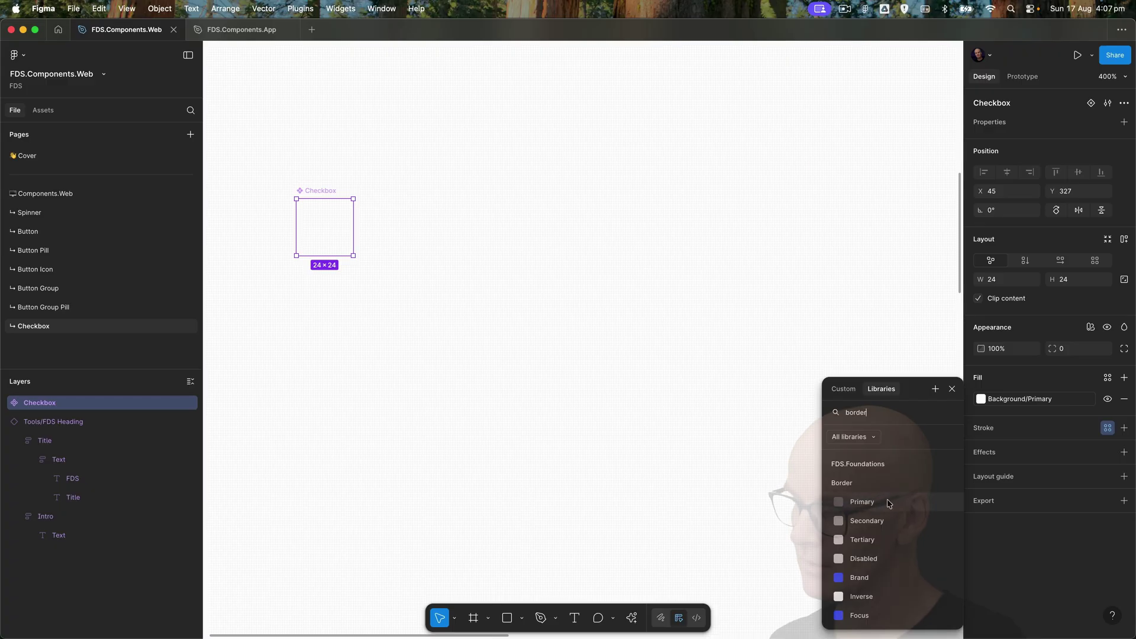
{"action": "key", "text": "Escape"}
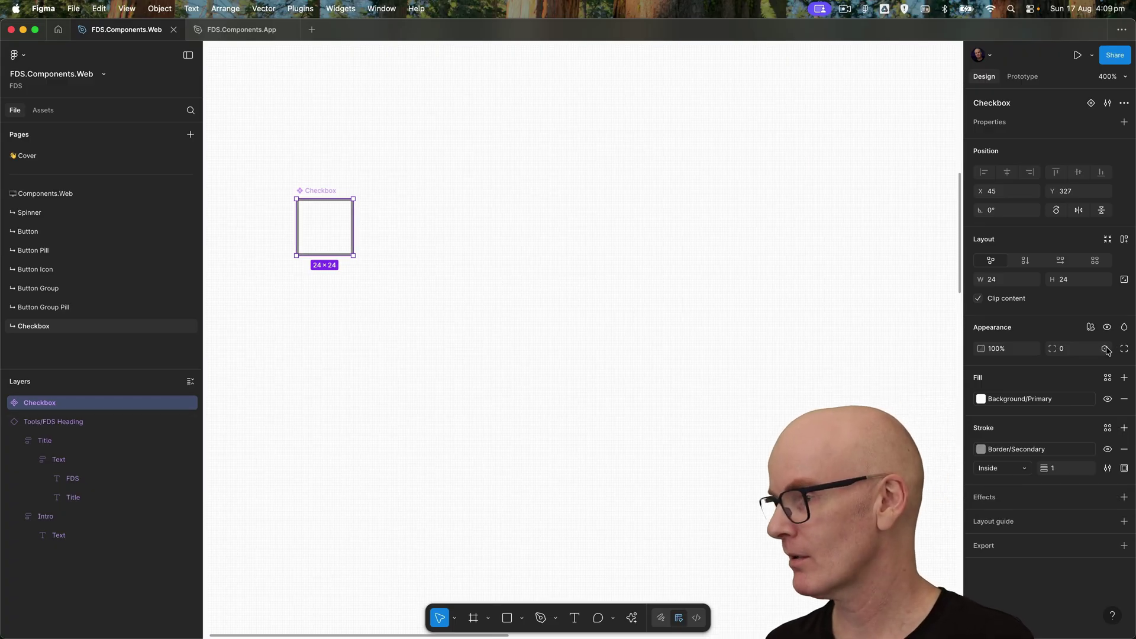
- Set the Checkbox component's corner radius to 8 with the S radius variable
{"action": "left_click", "coordinate": [1104, 349]}
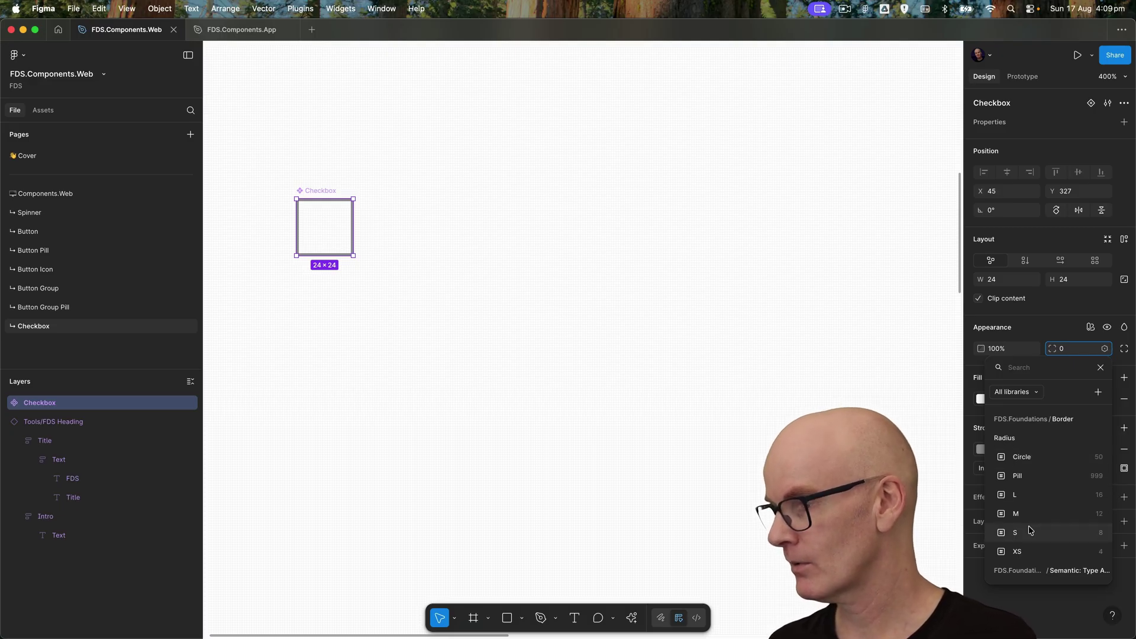
{"action": "key", "text": "Escape"}
{"action": "type", "text": "8"}
{"action": "key", "text": "Return"}
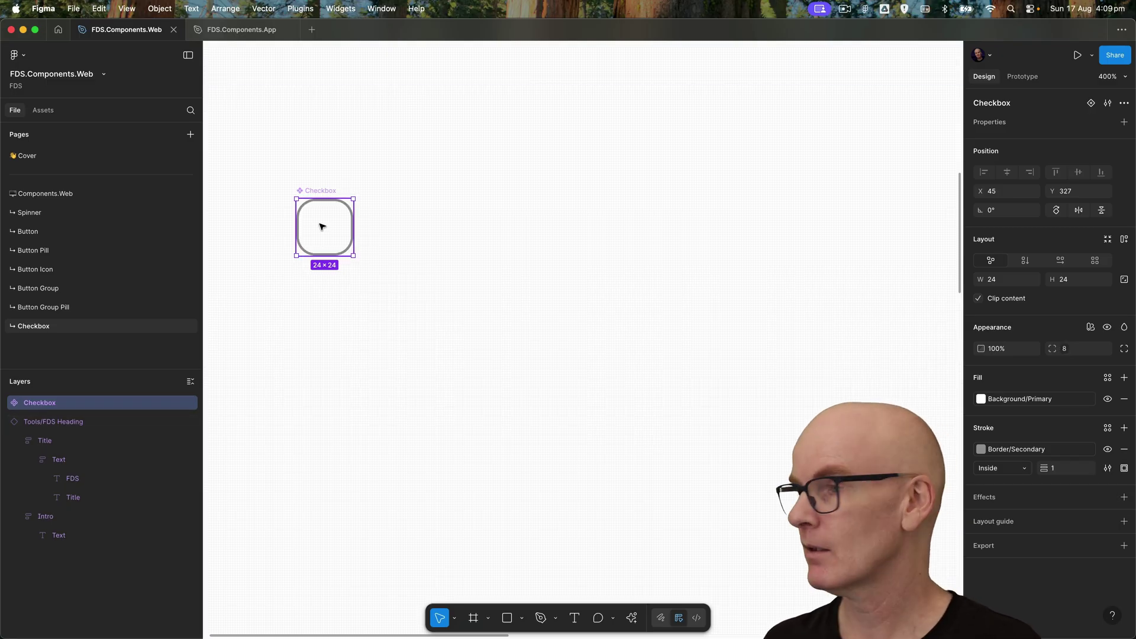
- Add a second variant to the Checkbox component and move the Default variant above it in the layer order
{"action": "left_click", "coordinate": [1105, 105]}
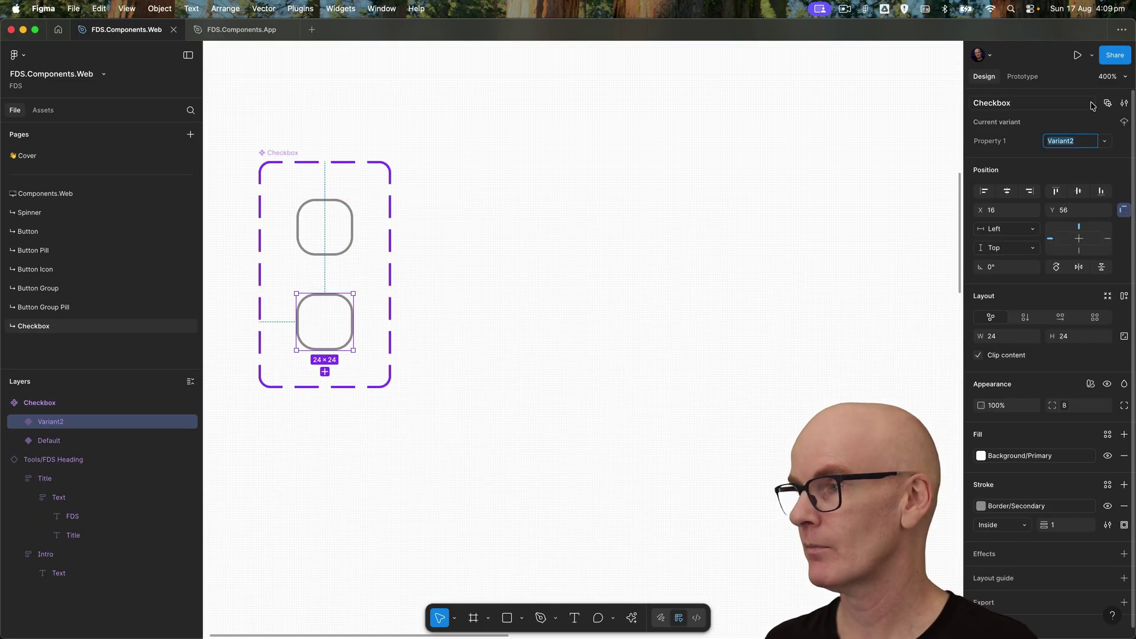
{"action": "left_click", "coordinate": [320, 330]}
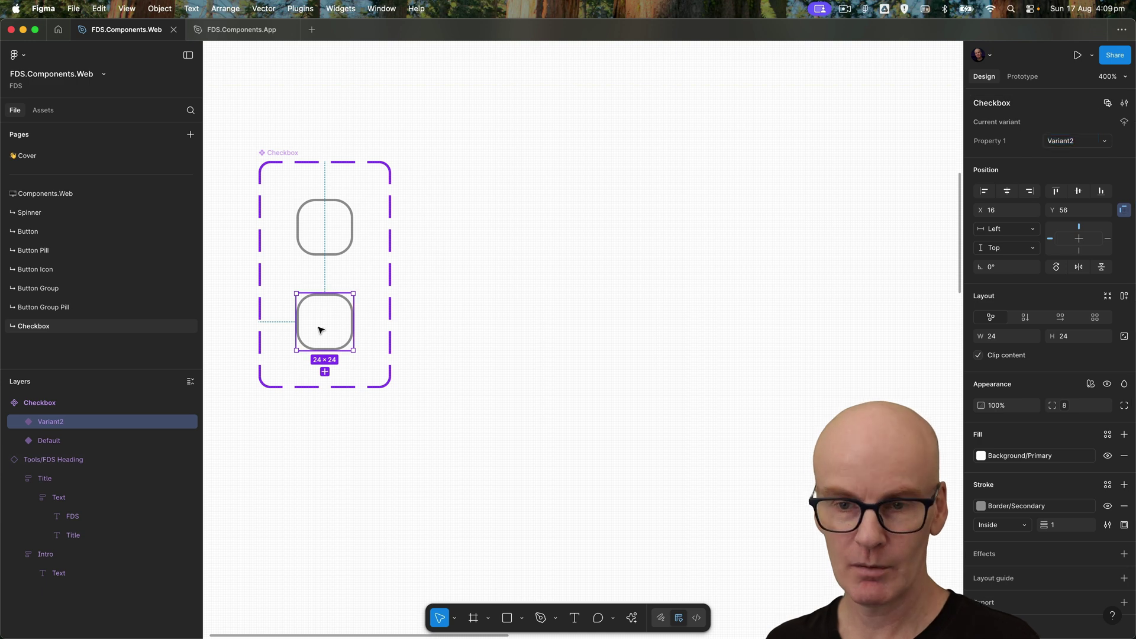
{"action": "left_click", "coordinate": [68, 441]}
{"action": "left_click", "coordinate": [68, 421]}
{"action": "left_click_drag", "start_coordinate": [67, 440], "coordinate": [65, 414]}
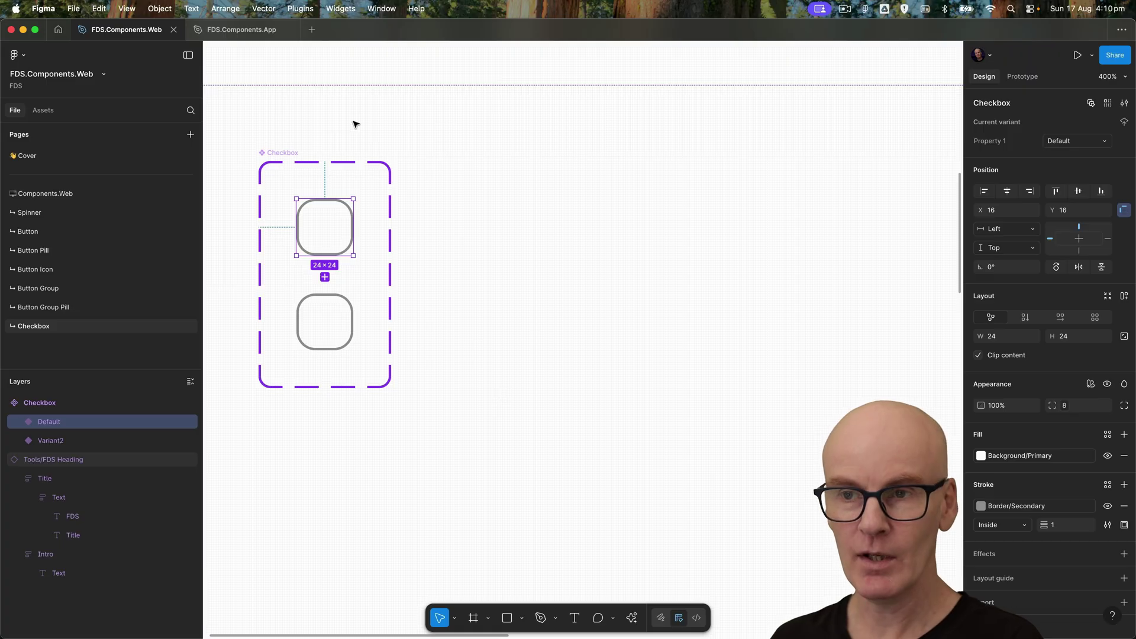
- Rename the Checkbox component set's variant property Property 1 as State
{"action": "left_click", "coordinate": [284, 152]}
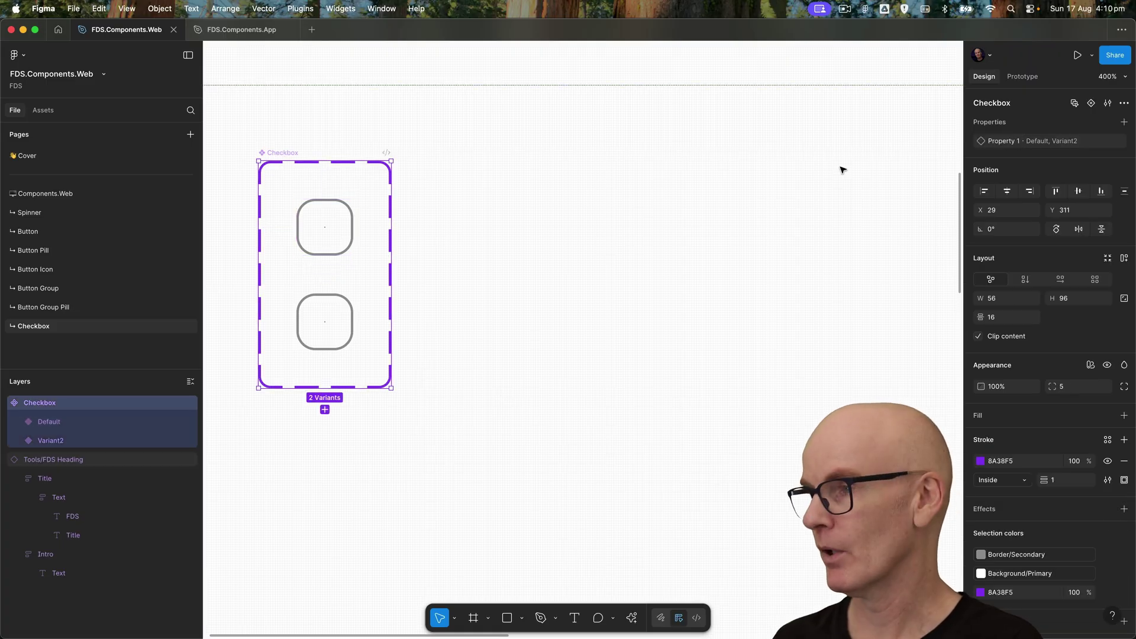
{"action": "double_click", "coordinate": [1008, 143]}
{"action": "type", "text": "State"}
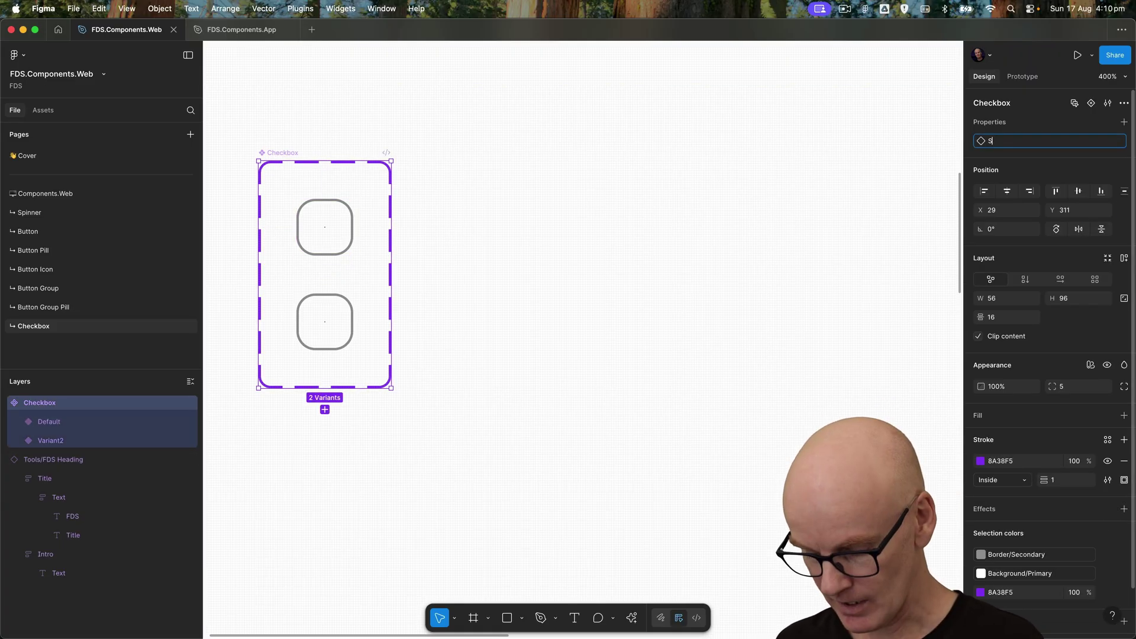
{"action": "key", "text": "Return"}
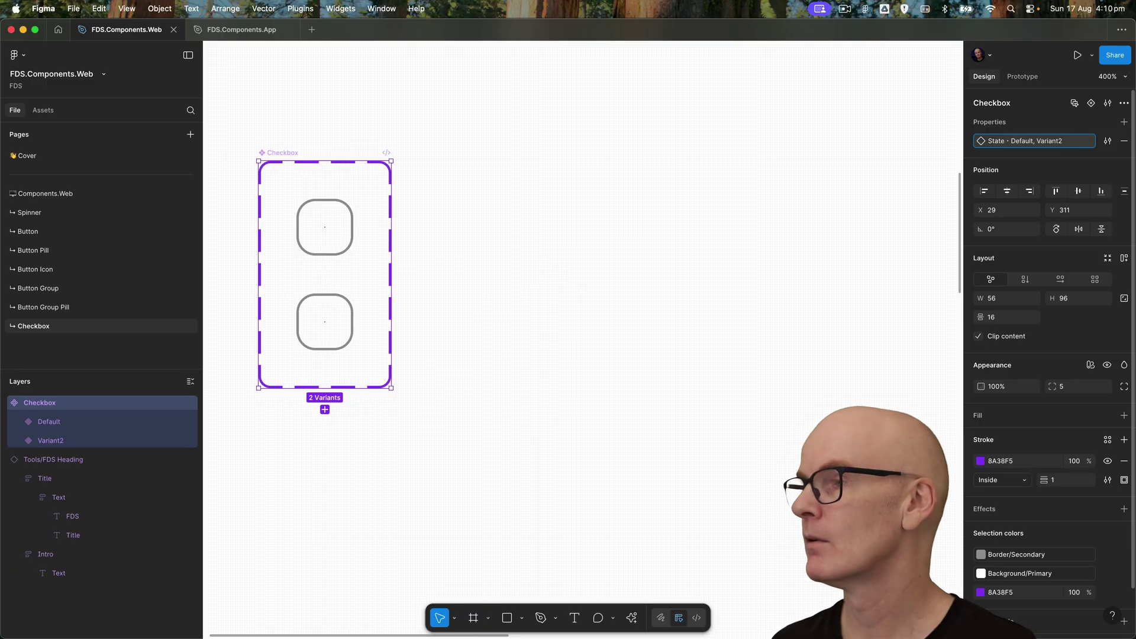
- Rename the State property's value Variant2 as Hover
{"action": "left_click", "coordinate": [1107, 141]}
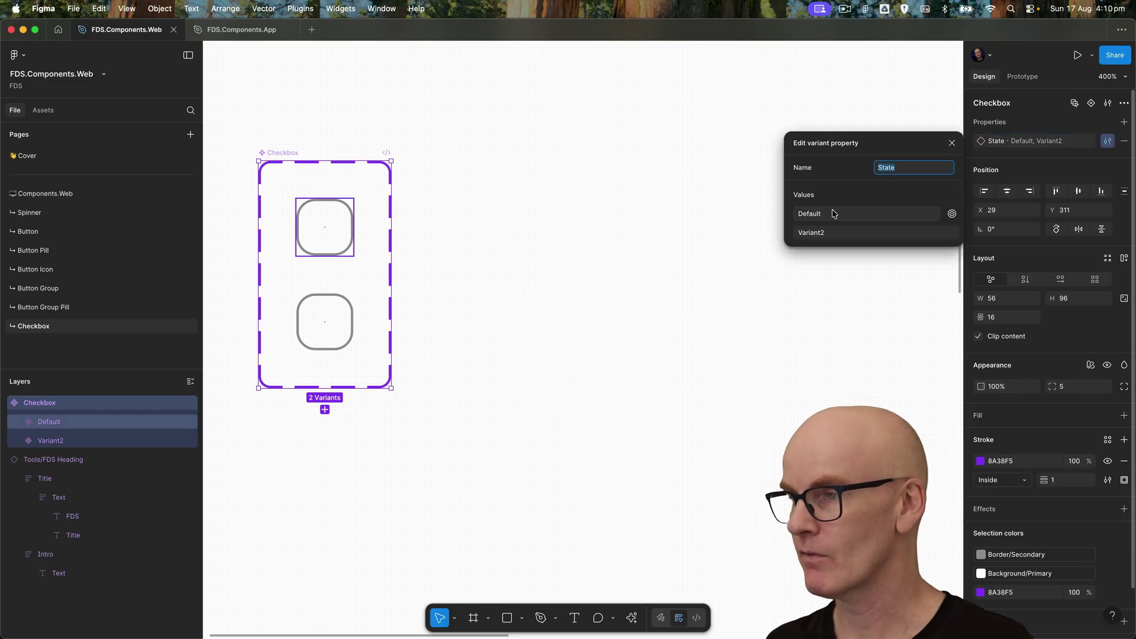
{"action": "left_click", "coordinate": [828, 233]}
{"action": "type", "text": "Hover"}
{"action": "key", "text": "Return"}
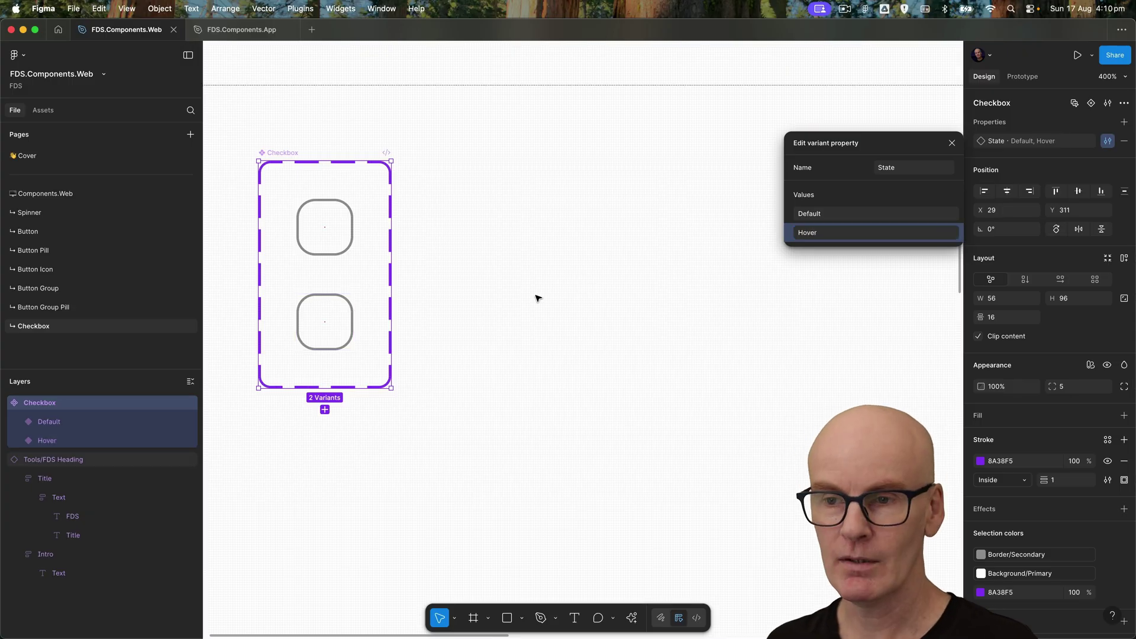
- Set the Hover variant's fill to the Background/Hover style
{"action": "left_click", "coordinate": [336, 315]}
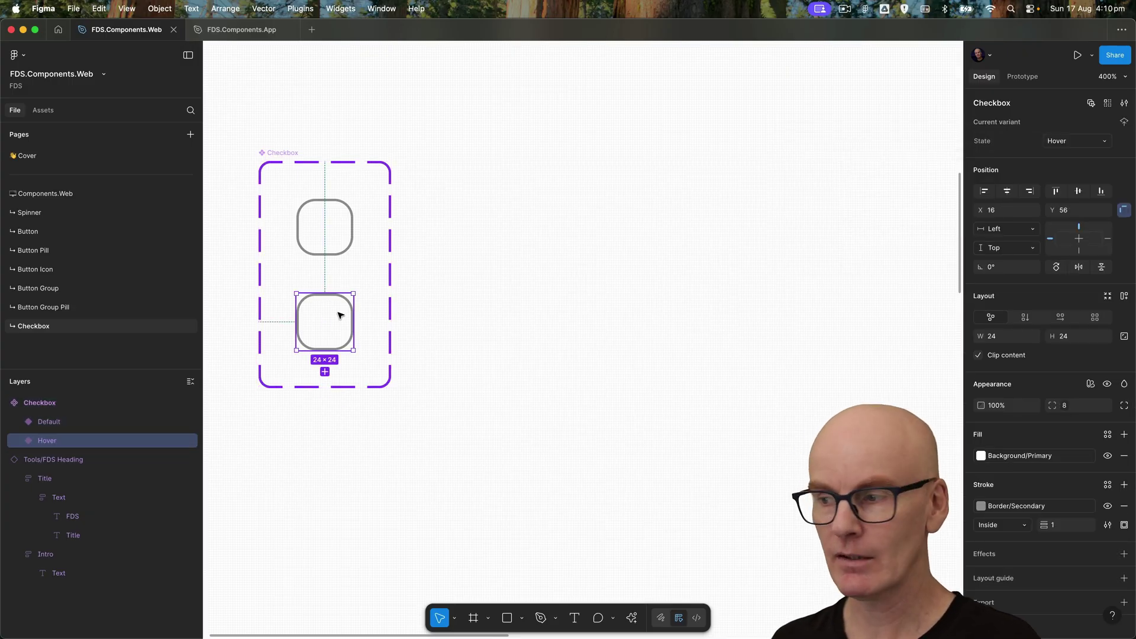
{"action": "left_click", "coordinate": [1037, 458]}
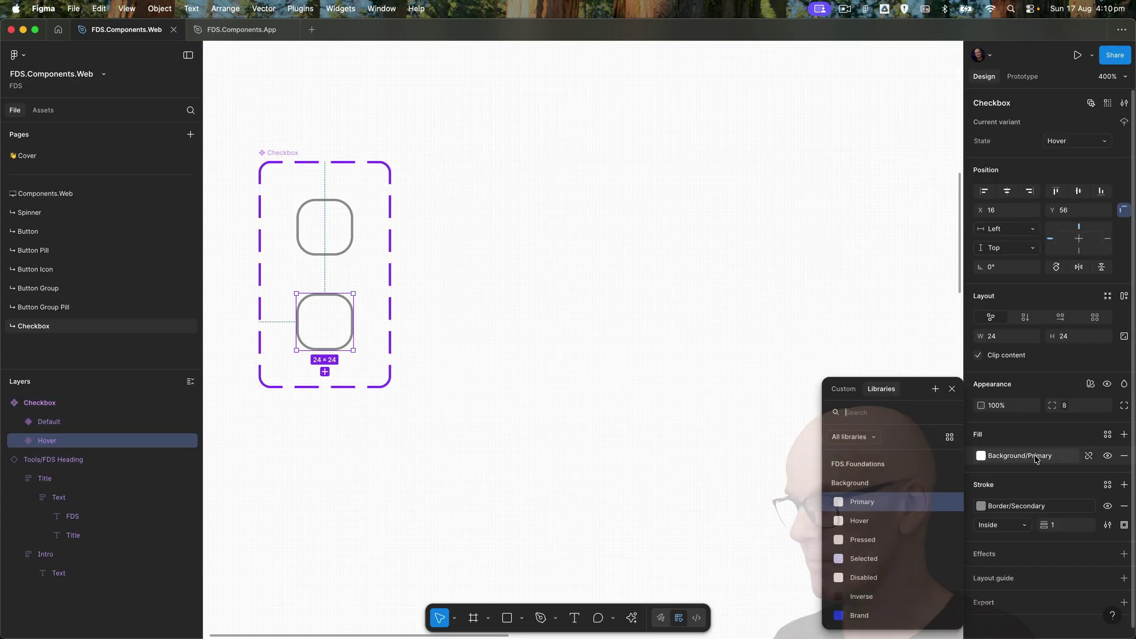
{"action": "left_click", "coordinate": [894, 521]}
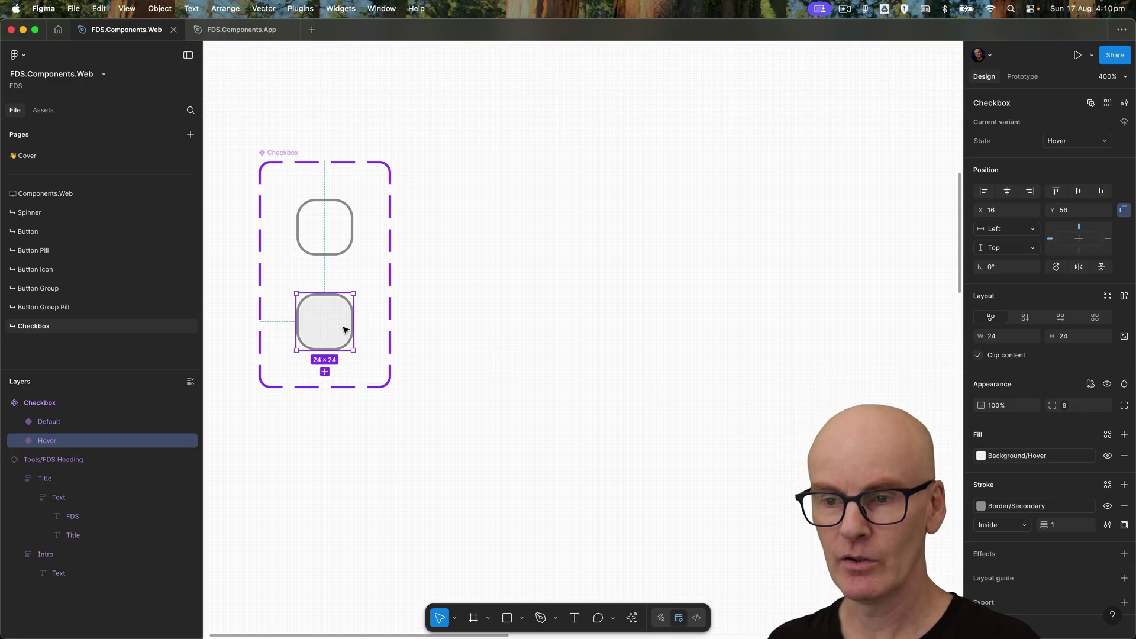
- Add a third variant with the State value Pressed and set its fill to Background/Pressed
{"action": "left_click", "coordinate": [325, 371]}
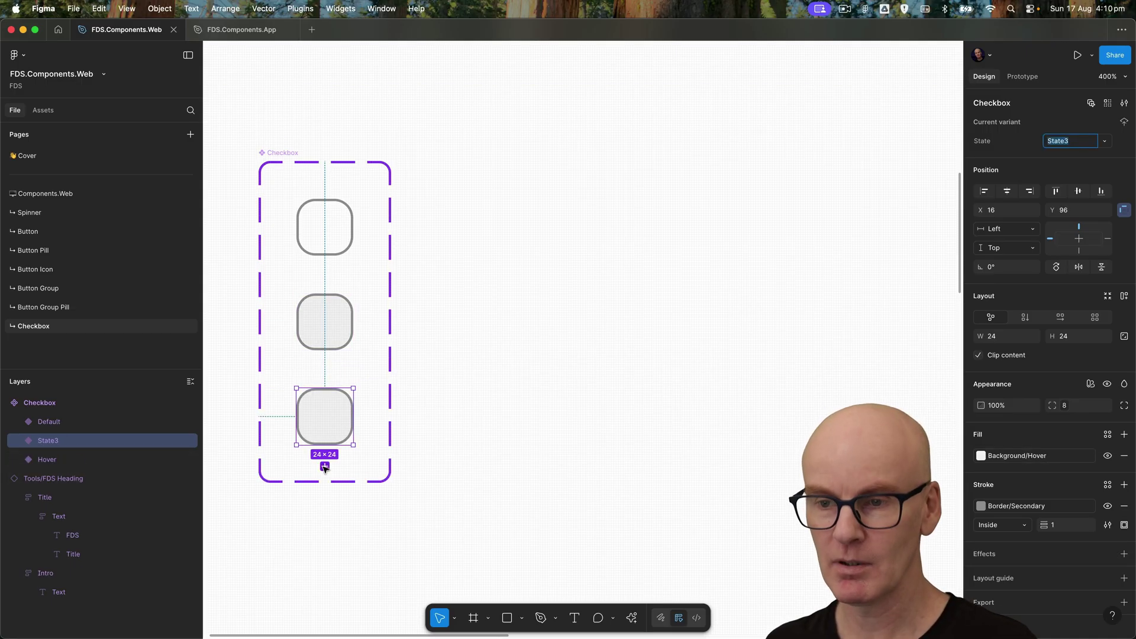
{"action": "left_click", "coordinate": [471, 362]}
{"action": "left_click_drag", "start_coordinate": [500, 335], "coordinate": [775, 294]}
{"action": "left_click_drag", "start_coordinate": [754, 350], "coordinate": [688, 345]}
{"action": "left_click", "coordinate": [583, 389]}
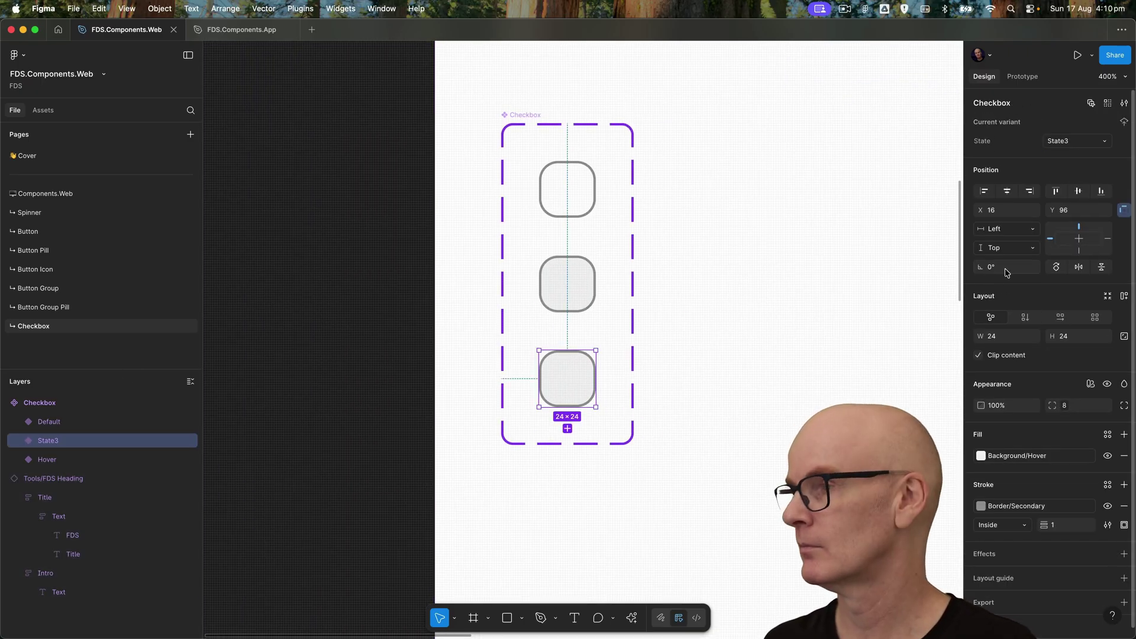
{"action": "left_click", "coordinate": [1108, 143]}
{"action": "left_click", "coordinate": [1076, 174]}
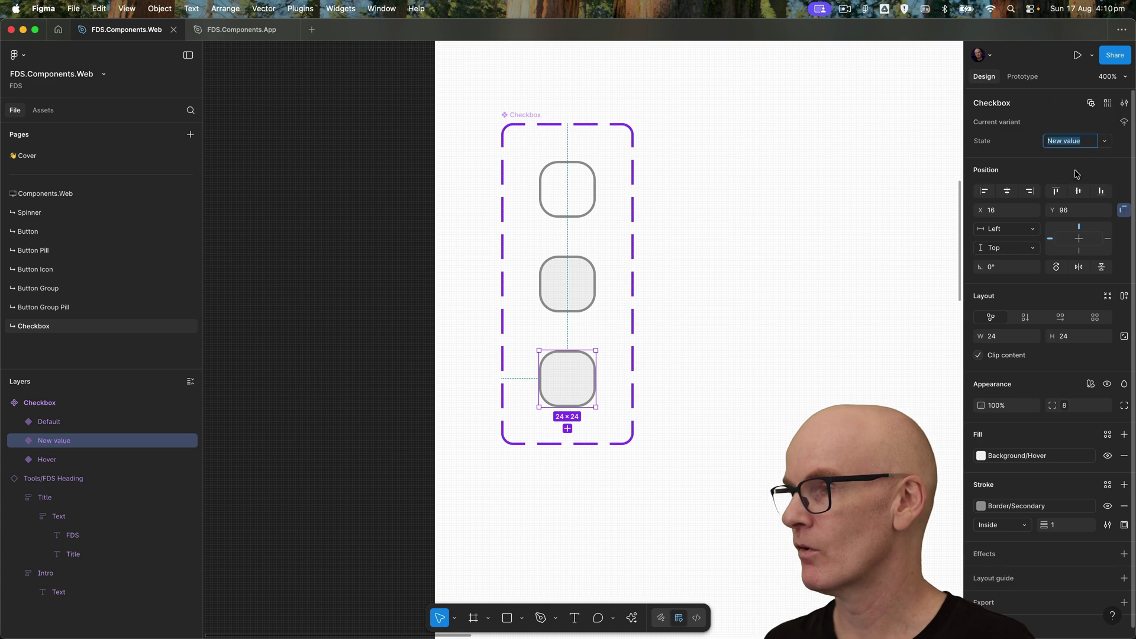
{"action": "type", "text": "Pres"}
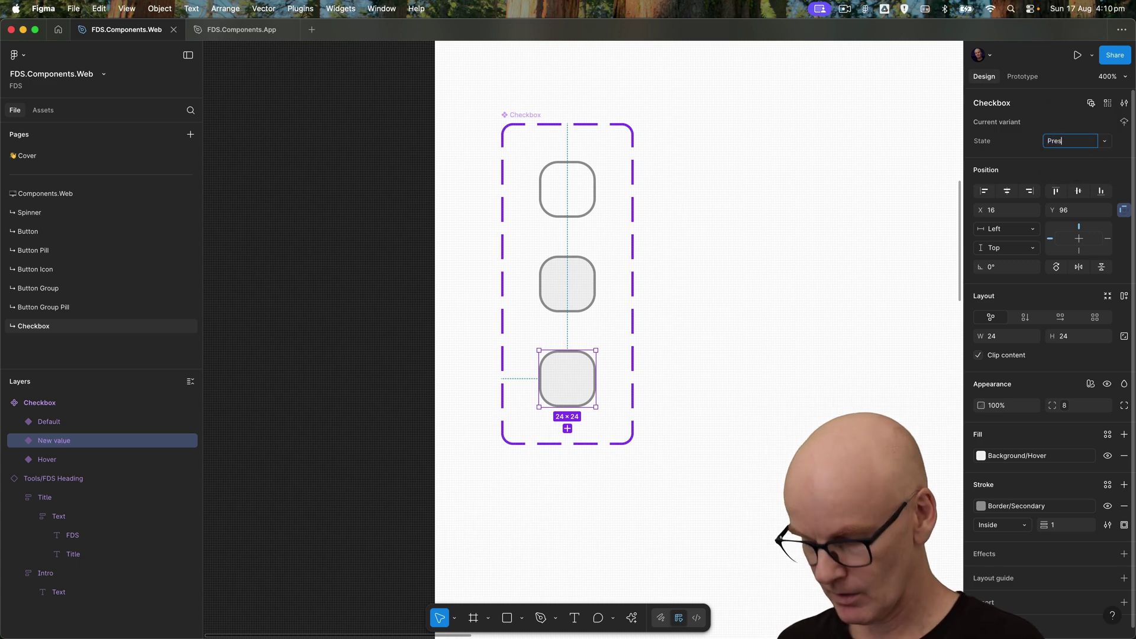
{"action": "type", "text": "sed"}
{"action": "key", "text": "Return"}
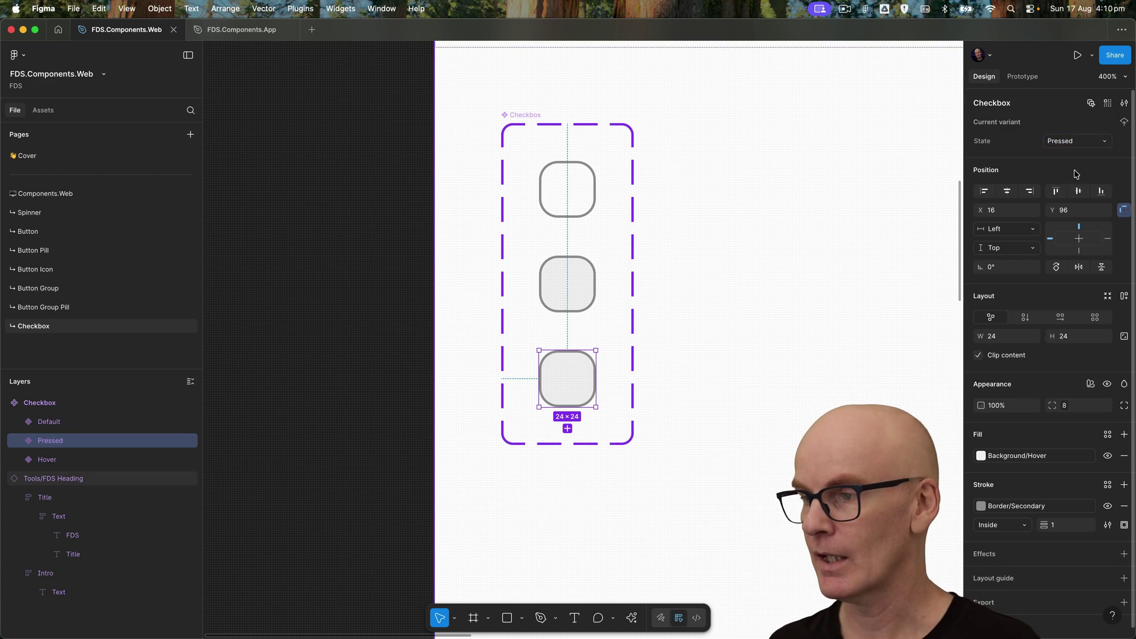
{"action": "left_click", "coordinate": [1000, 456]}
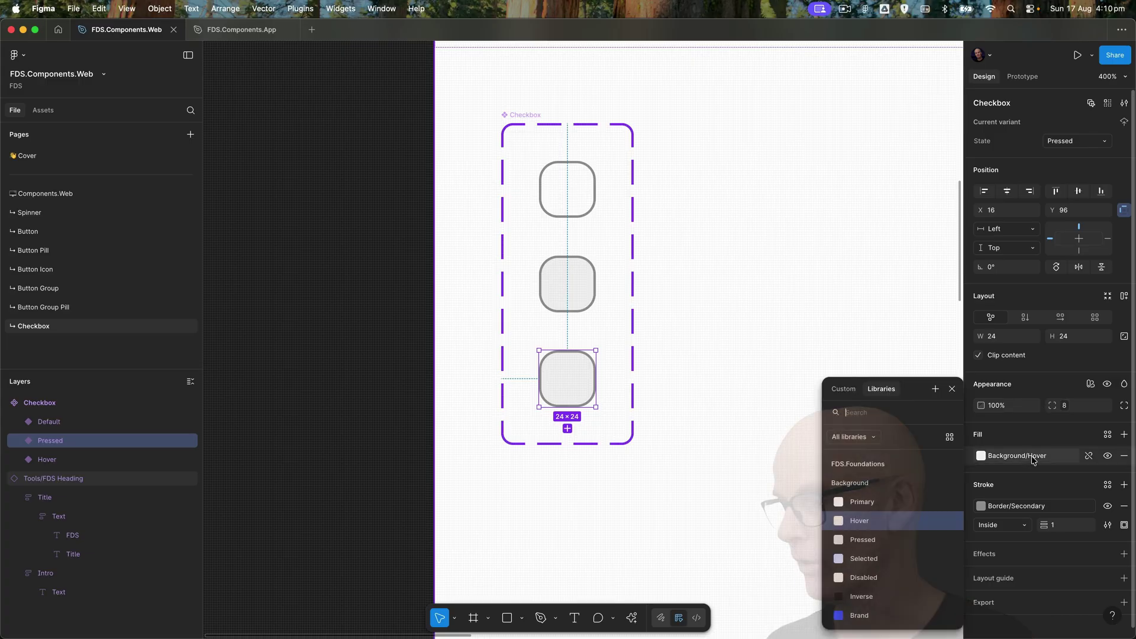
{"action": "left_click", "coordinate": [892, 541]}
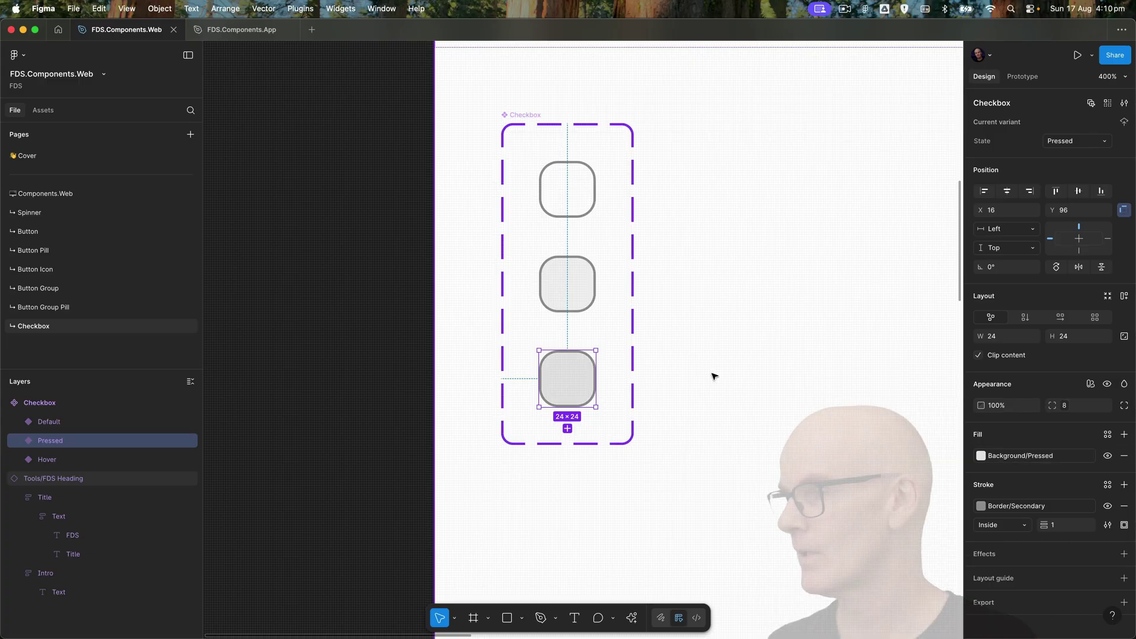
- Add a fourth variant below Pressed with the new State value Focus
{"action": "left_click", "coordinate": [568, 428]}
{"action": "scroll", "coordinate": [562, 426], "scroll_direction": "down", "scroll_amount": 5}
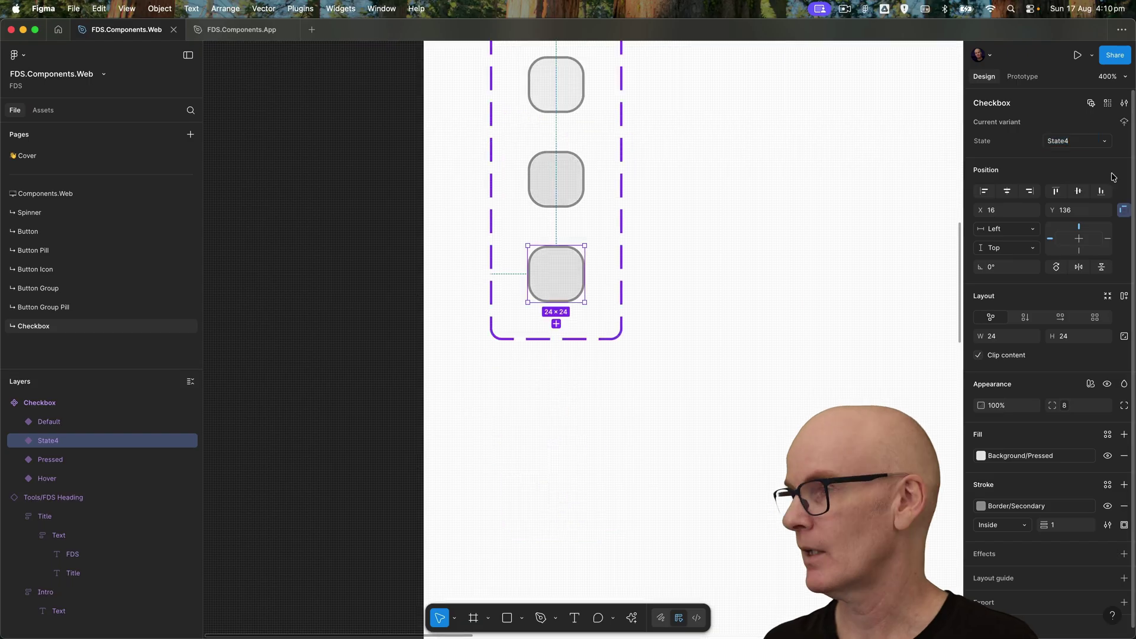
{"action": "left_click", "coordinate": [1104, 143]}
{"action": "left_click", "coordinate": [1086, 168]}
{"action": "type", "text": "Focus"}
{"action": "key", "text": "Return"}
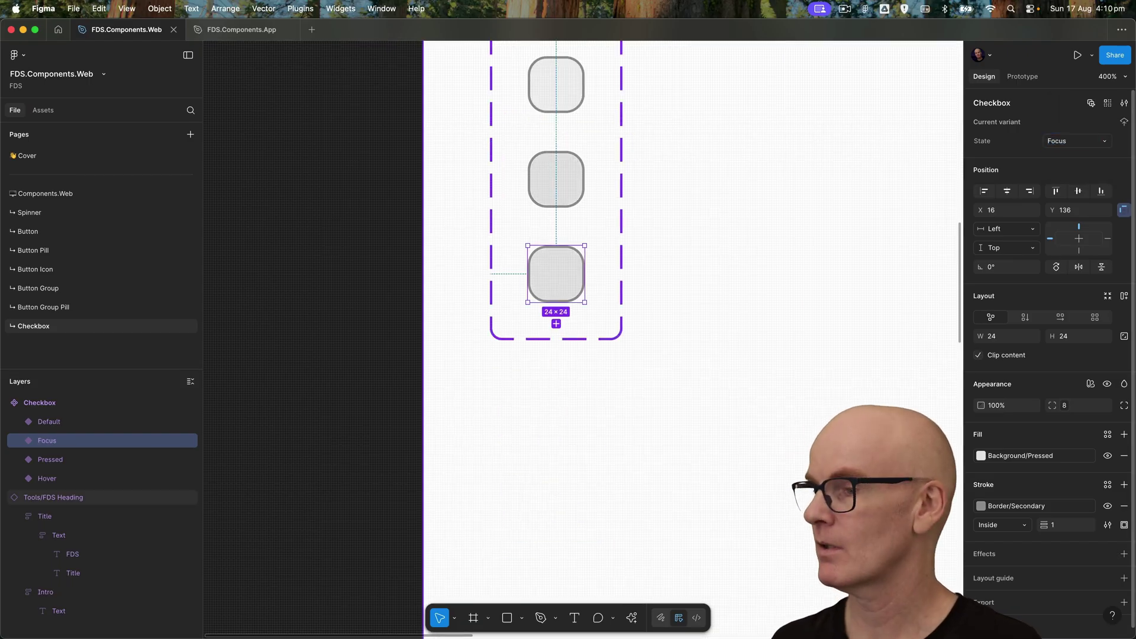
- Set the Focus variant's stroke to Border/Focus and its fill to Background/Primary
{"action": "left_click", "coordinate": [1043, 507]}
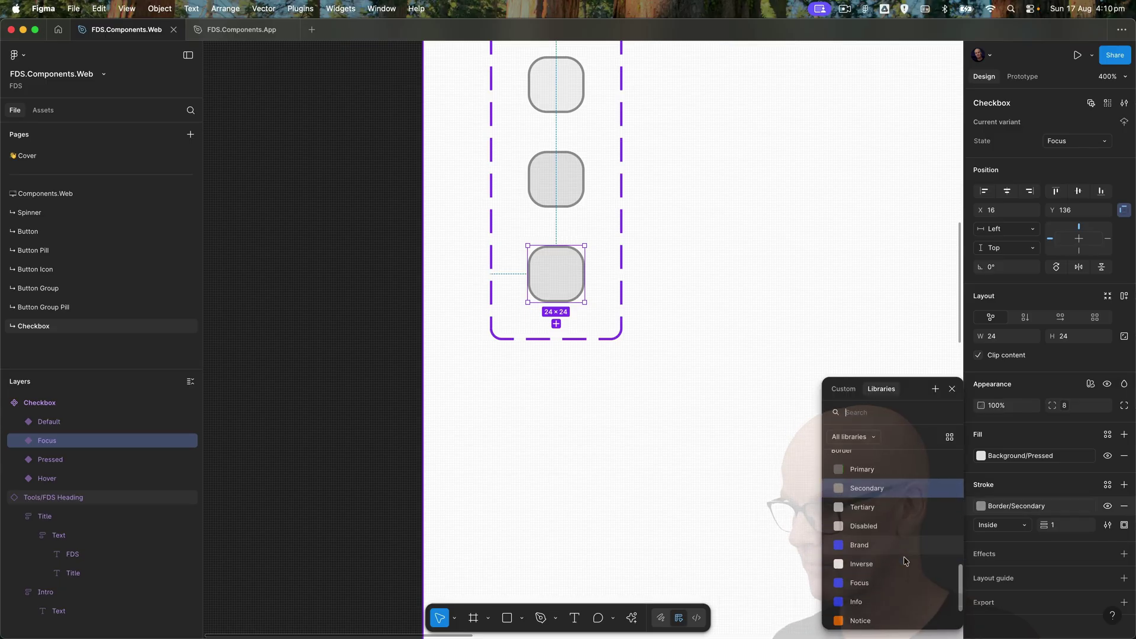
{"action": "left_click", "coordinate": [894, 577]}
{"action": "left_click", "coordinate": [315, 266]}
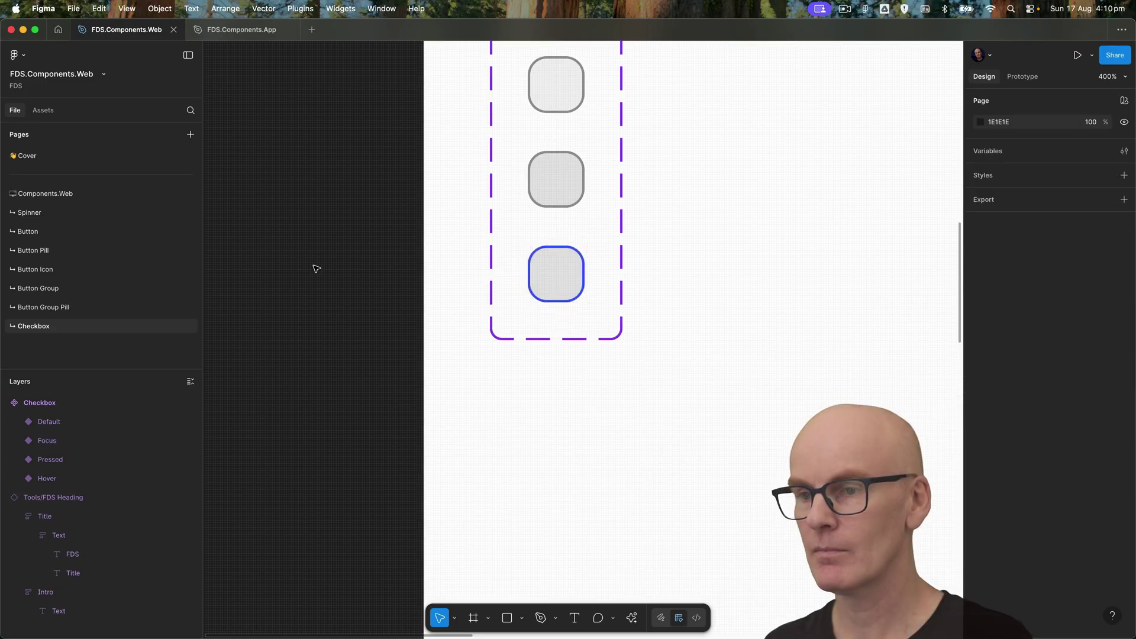
{"action": "scroll", "coordinate": [649, 258], "scroll_direction": "up", "scroll_amount": 5}
{"action": "scroll", "coordinate": [650, 258], "scroll_direction": "right", "scroll_amount": 3}
{"action": "left_click", "coordinate": [467, 421]}
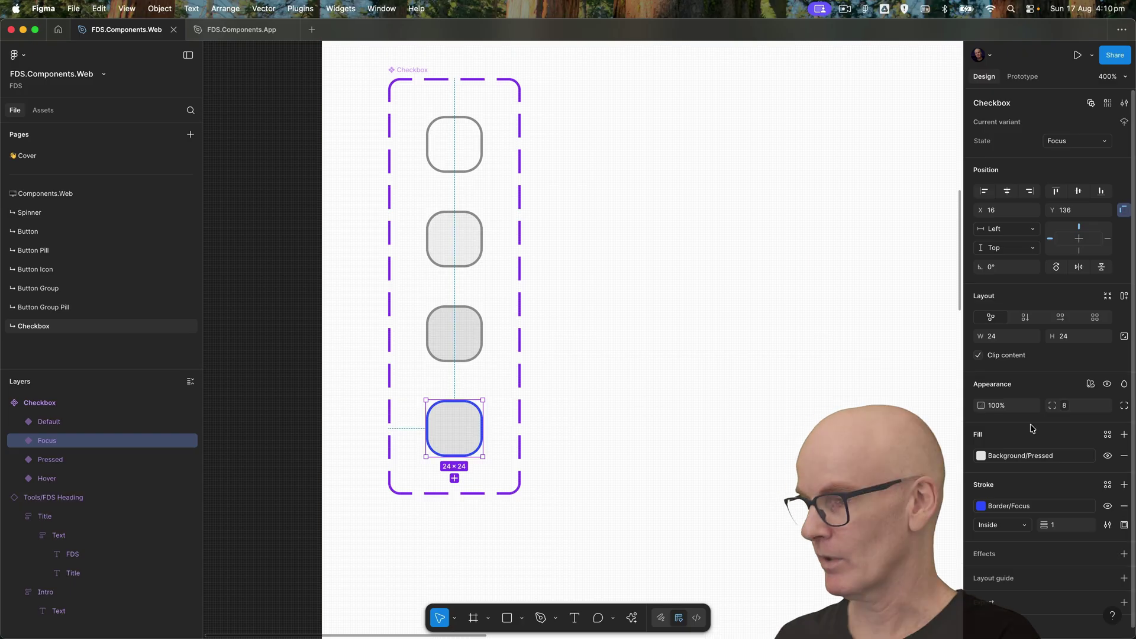
{"action": "left_click", "coordinate": [1034, 456]}
{"action": "left_click", "coordinate": [862, 502]}
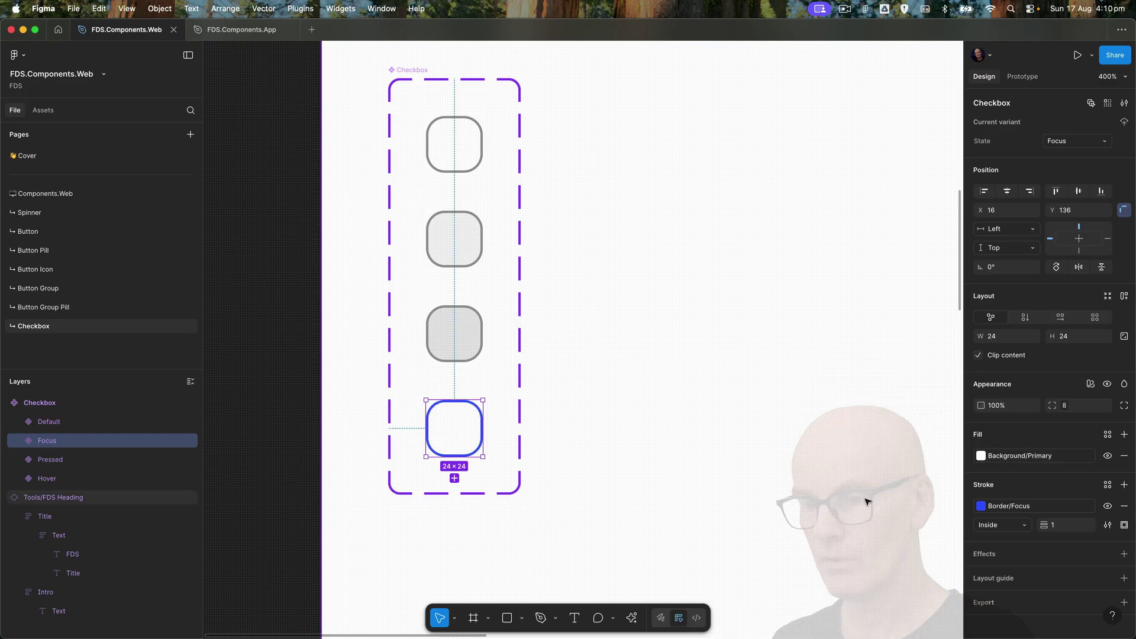
- Move the Checkbox component set right to X 49, in line with the intro text
{"action": "left_click", "coordinate": [312, 300]}
{"action": "scroll", "coordinate": [355, 225], "scroll_direction": "down", "scroll_amount": 3}
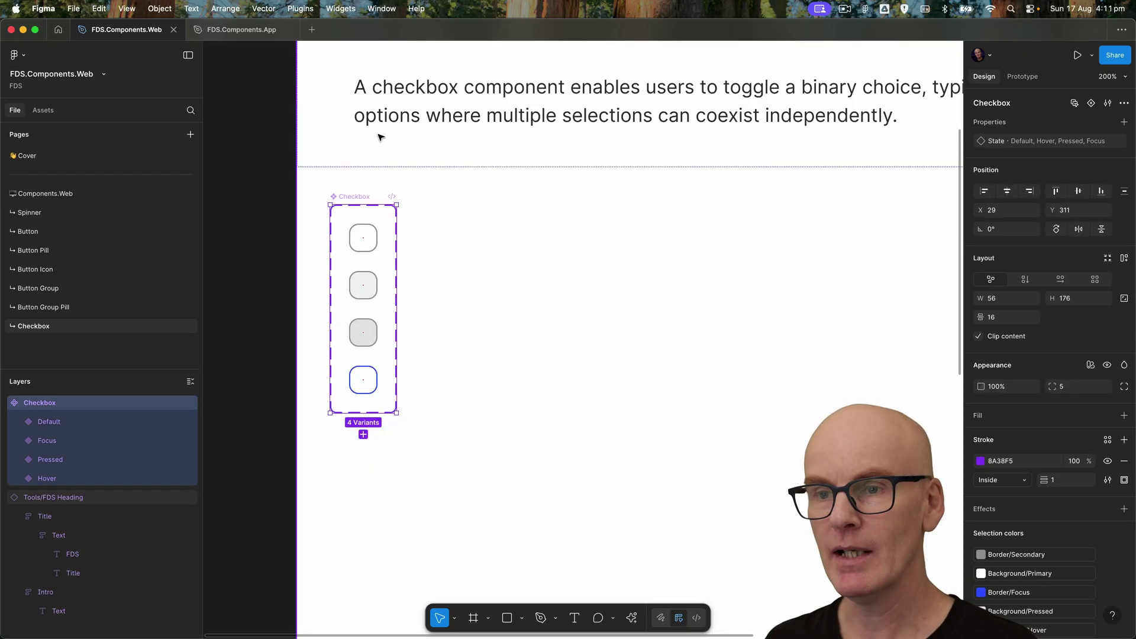
{"action": "key", "text": "shift+Right"}
{"action": "key", "text": "shift+Right"}
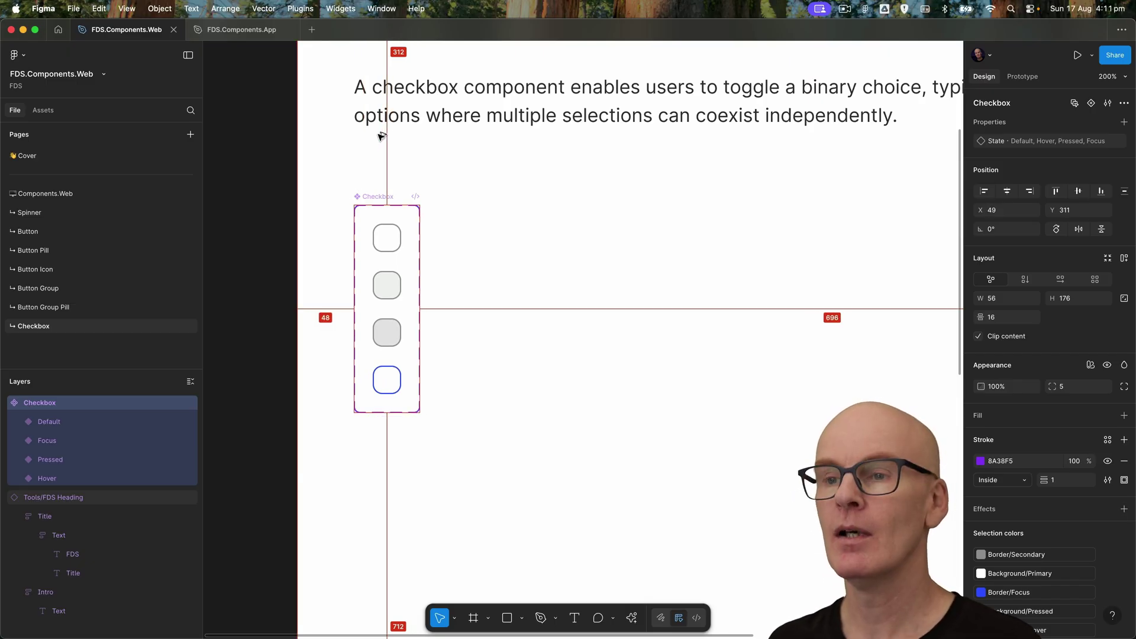
{"action": "scroll", "coordinate": [616, 398], "scroll_direction": "down", "scroll_amount": 3}
{"action": "scroll", "coordinate": [616, 399], "scroll_direction": "left", "scroll_amount": 5}
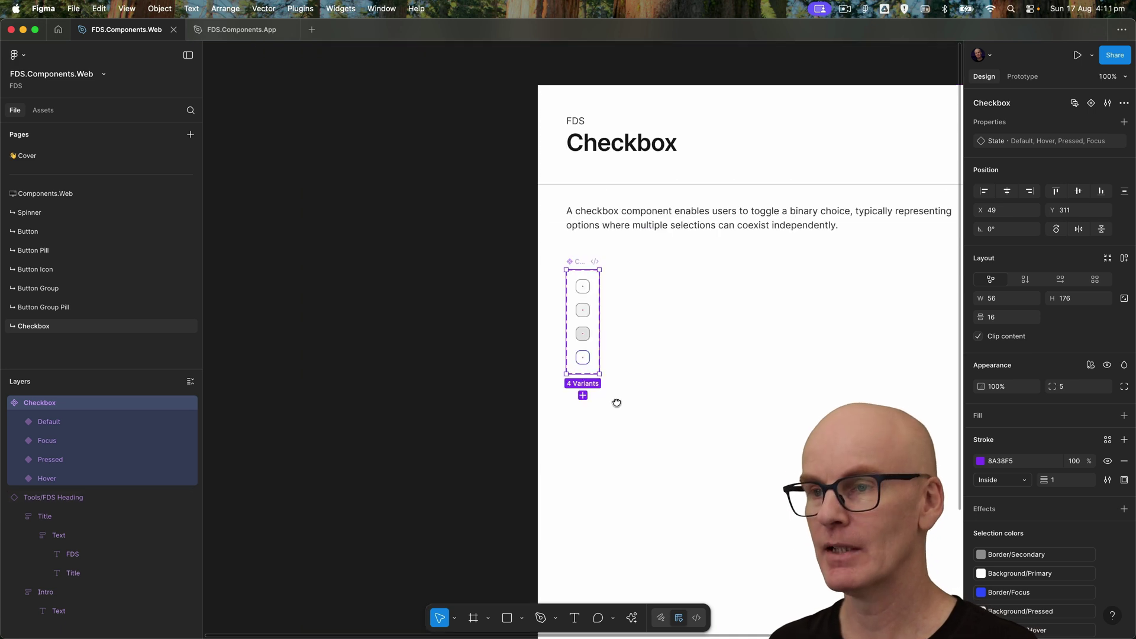
- Check the Button Group Pill component's distances from its frame edges on the Button Group Pill page
{"action": "left_click_drag", "start_coordinate": [616, 402], "coordinate": [406, 400]}
{"action": "left_click", "coordinate": [255, 325]}
{"action": "left_click", "coordinate": [97, 307]}
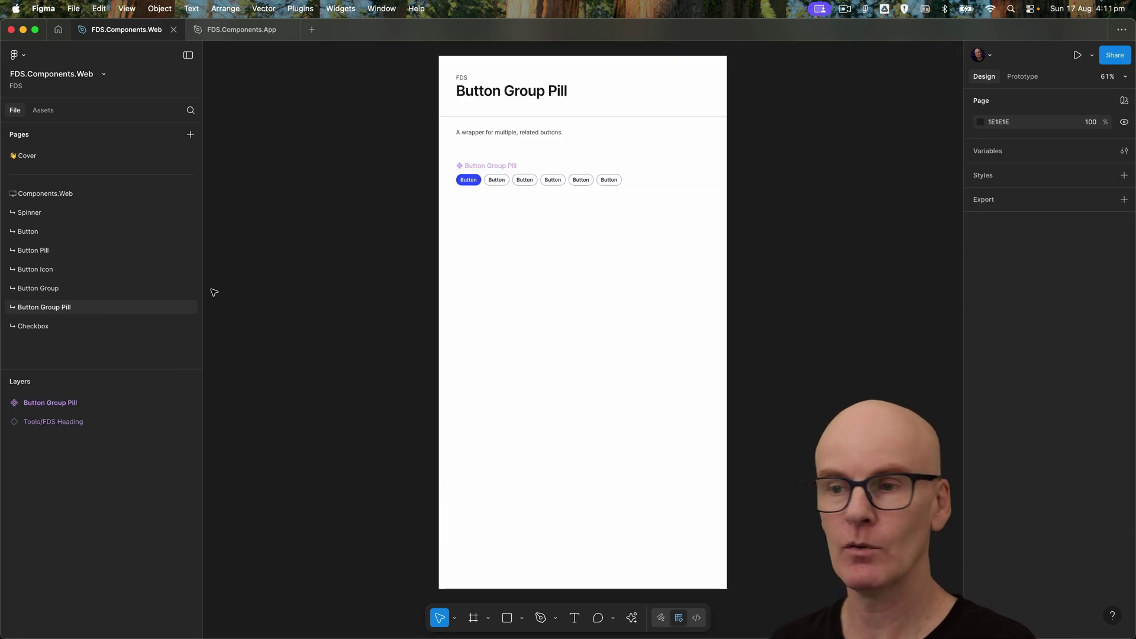
{"action": "left_click", "coordinate": [486, 180]}
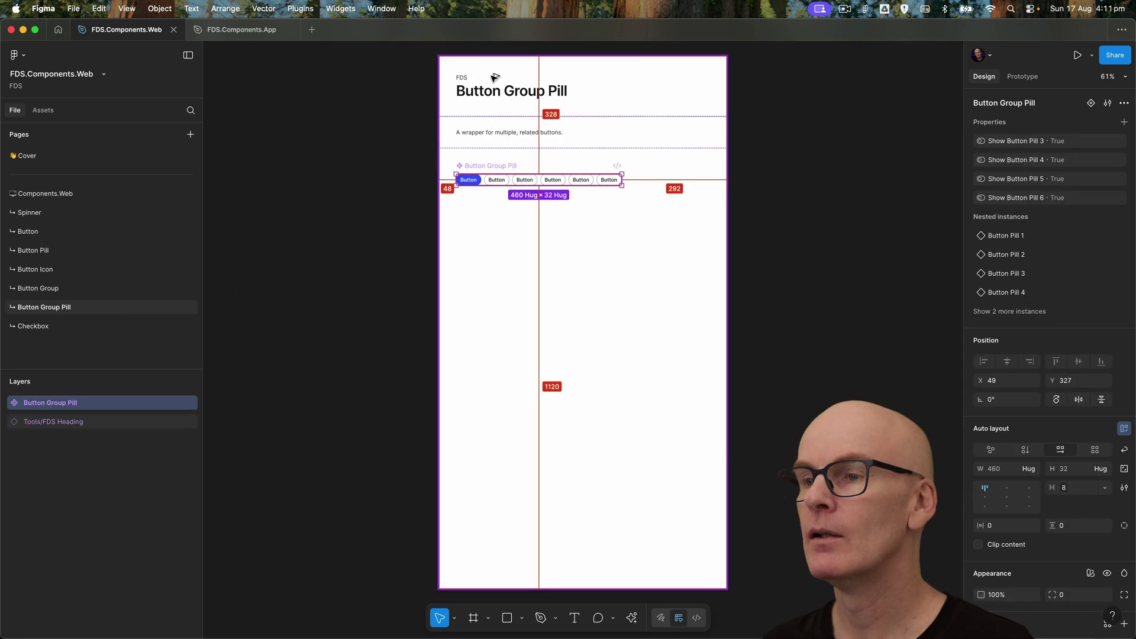
{"action": "left_click", "coordinate": [287, 265]}
- Return to the Checkbox page and move the component set down to Y 328
{"action": "left_click", "coordinate": [87, 327]}
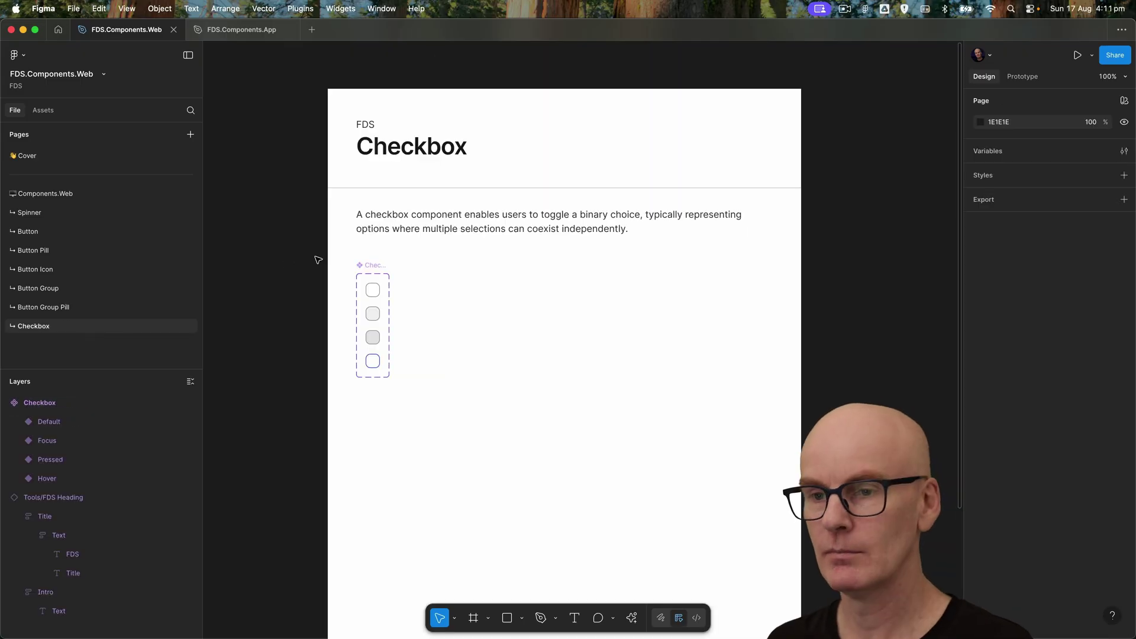
{"action": "left_click", "coordinate": [378, 266]}
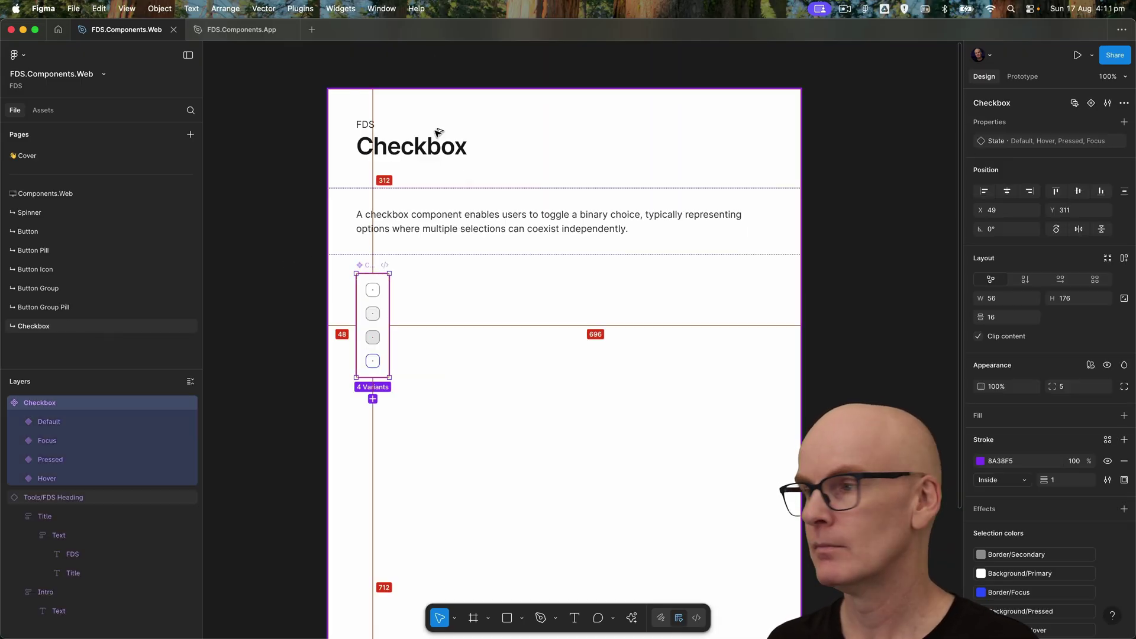
{"action": "key", "text": "shift+Down"}
{"action": "key", "text": "shift+Down"}
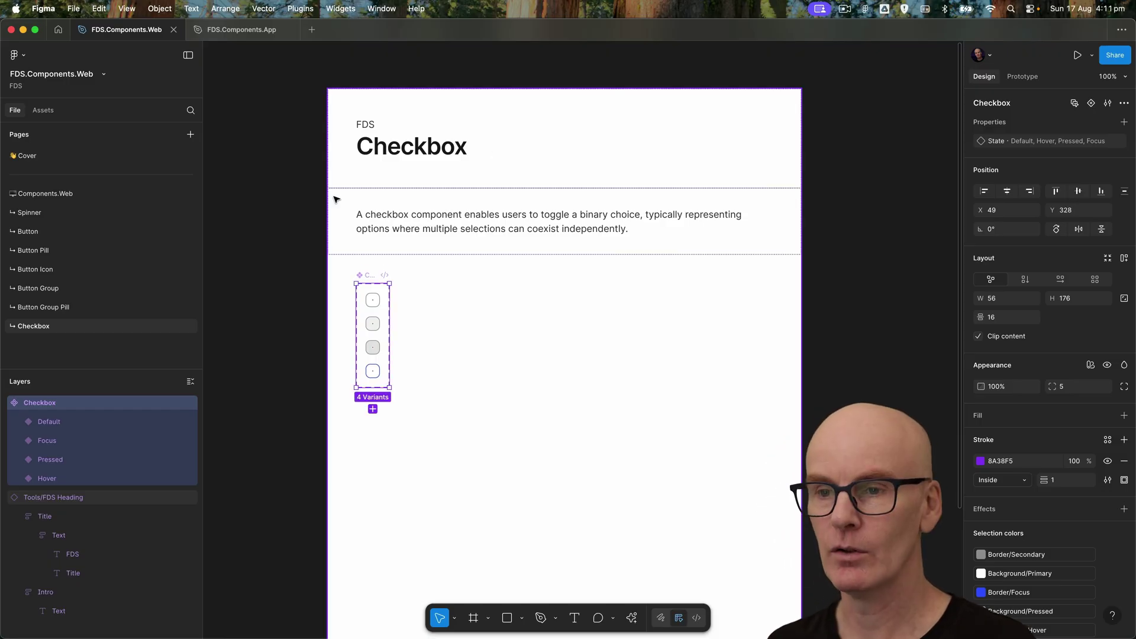
{"action": "left_click", "coordinate": [274, 218]}
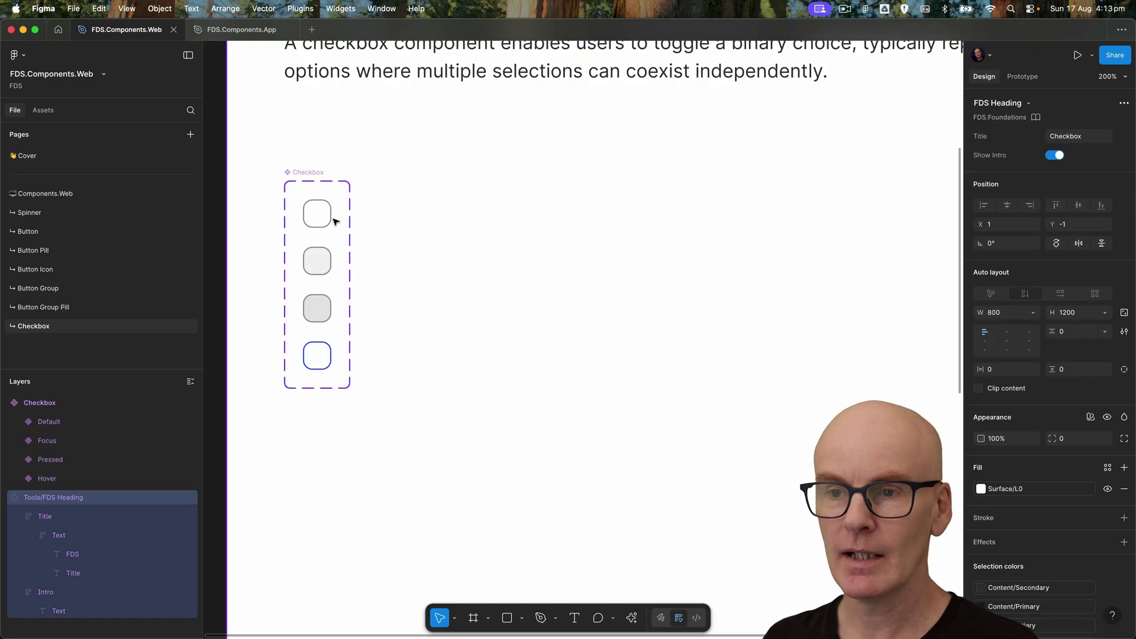
- Bind the stroke width of all four Checkbox variants to the XS border width variable (1)
{"action": "left_click", "coordinate": [335, 222]}
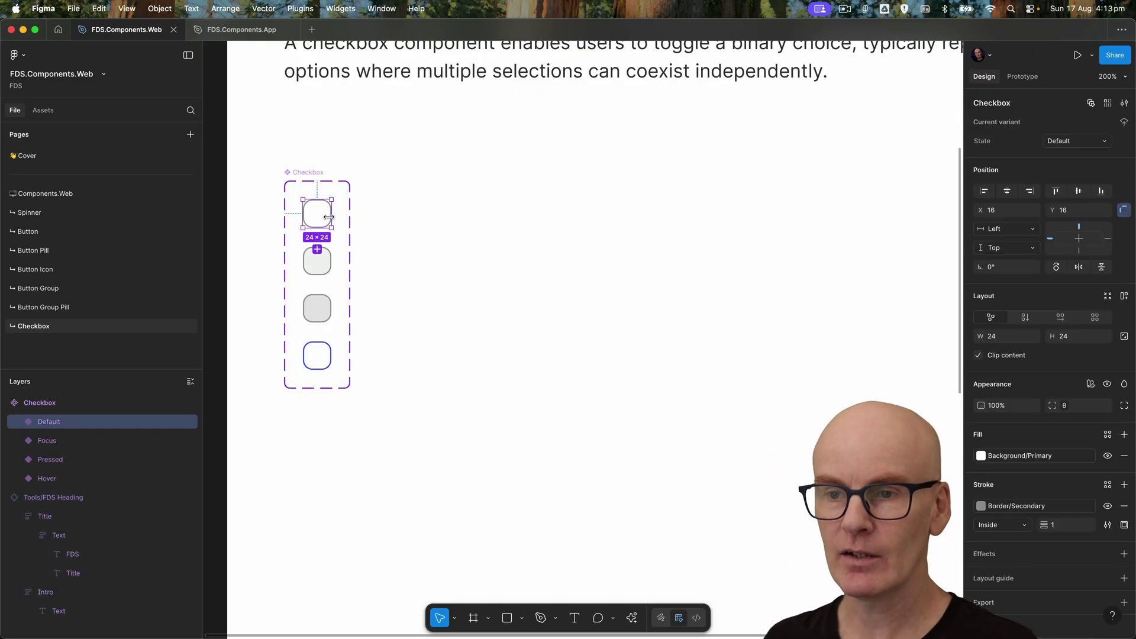
{"action": "left_click", "coordinate": [319, 263], "text": "shift"}
{"action": "left_click", "coordinate": [320, 308], "text": "shift"}
{"action": "left_click", "coordinate": [322, 362], "text": "shift"}
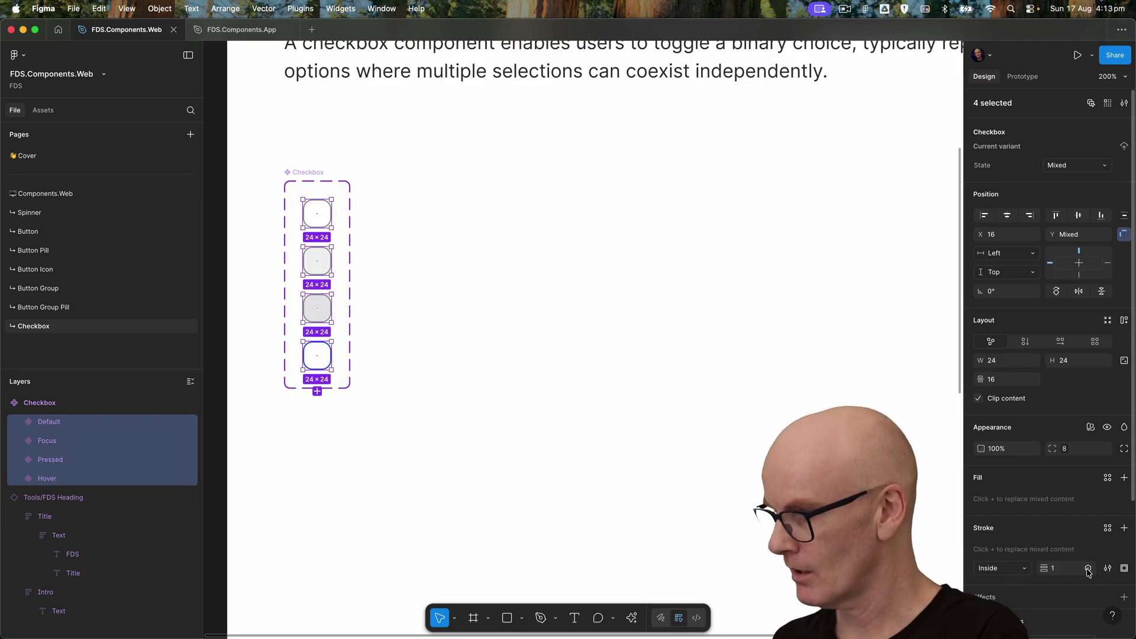
{"action": "left_click", "coordinate": [1088, 569]}
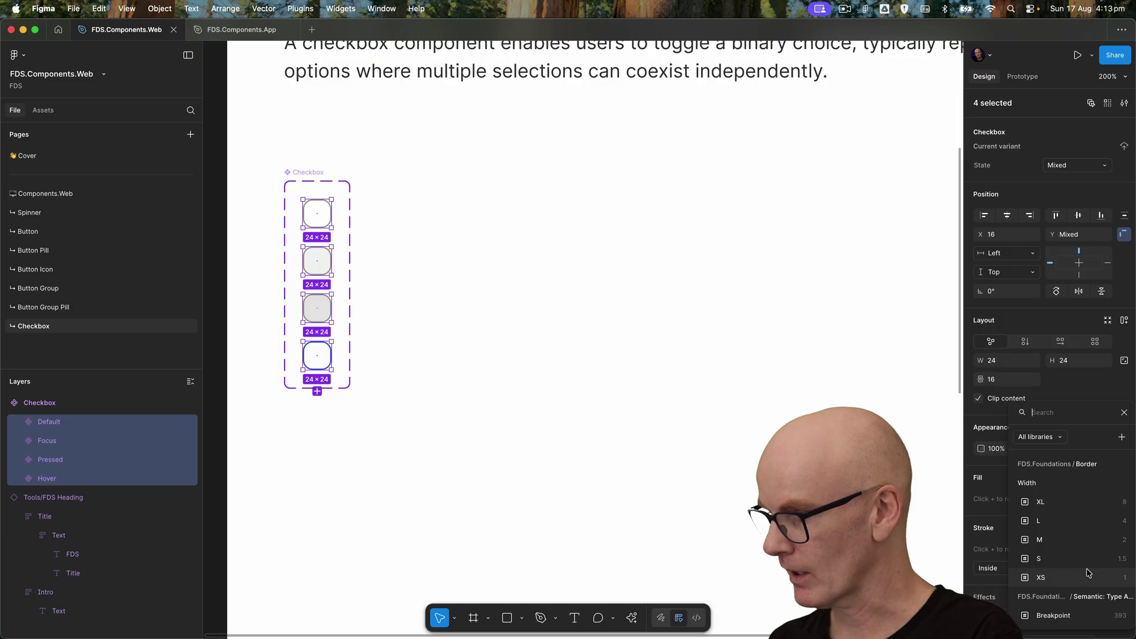
{"action": "left_click", "coordinate": [1068, 578]}
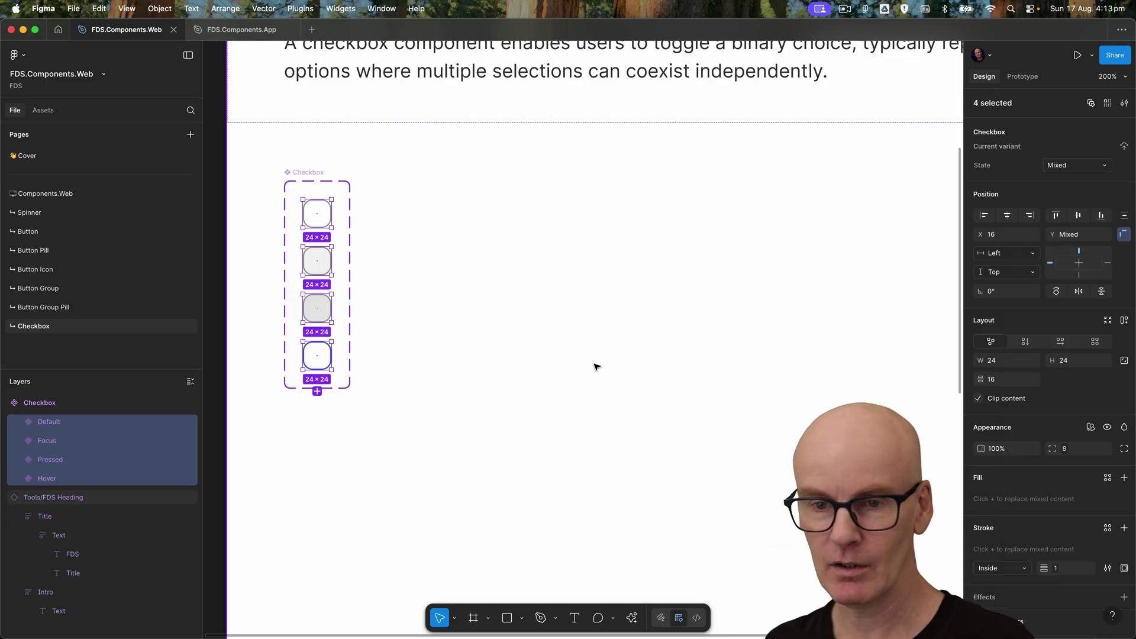
- Reorder the Checkbox variants in the layer order as Default, Hover, Pressed, Focus
{"action": "left_click", "coordinate": [56, 403]}
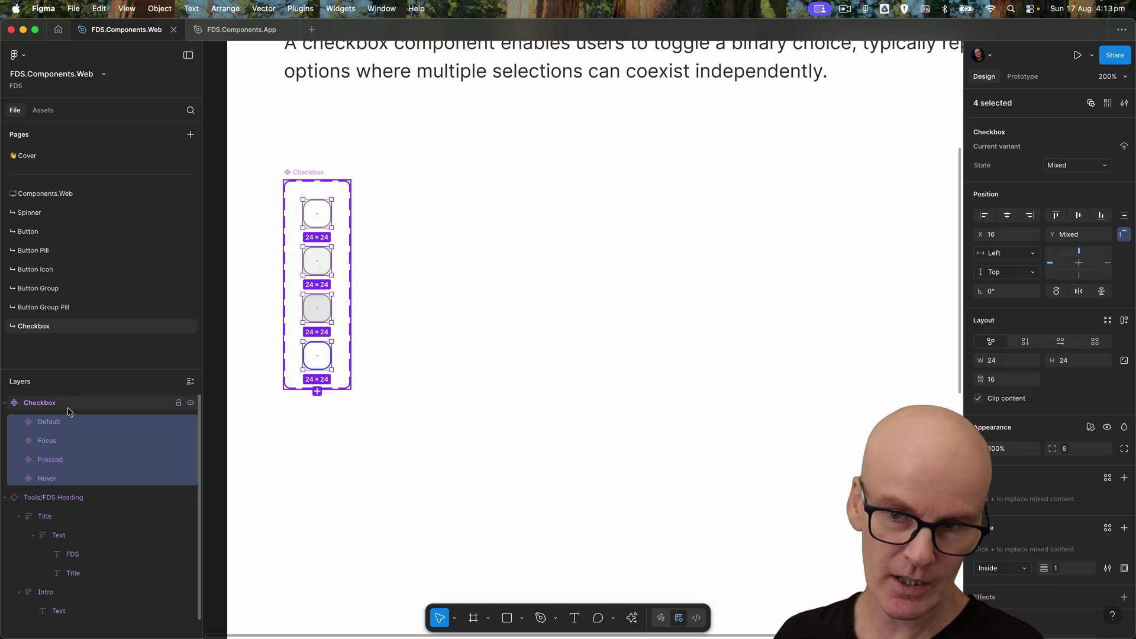
{"action": "mouse_move", "coordinate": [62, 477]}
{"action": "left_mouse_down"}
{"action": "mouse_move", "coordinate": [63, 433]}
{"action": "mouse_move", "coordinate": [70, 482]}
{"action": "mouse_move", "coordinate": [59, 460]}
{"action": "left_mouse_up"}
- Set the Focus variant's stroke width to the M border width variable (2)
{"action": "left_click", "coordinate": [55, 477]}
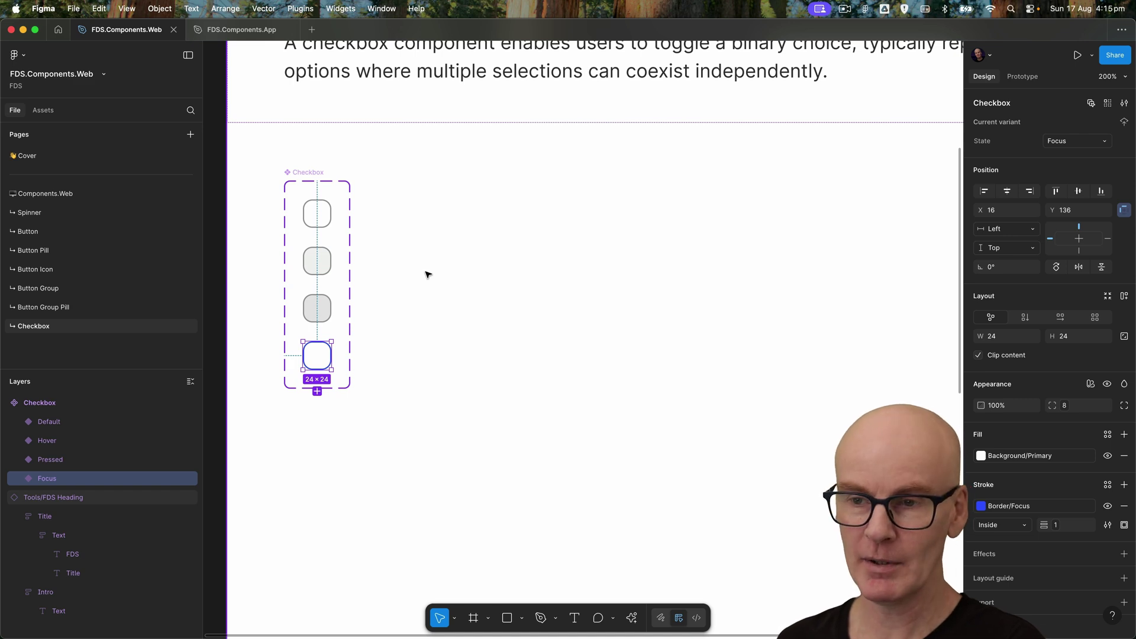
{"action": "left_click", "coordinate": [1053, 526]}
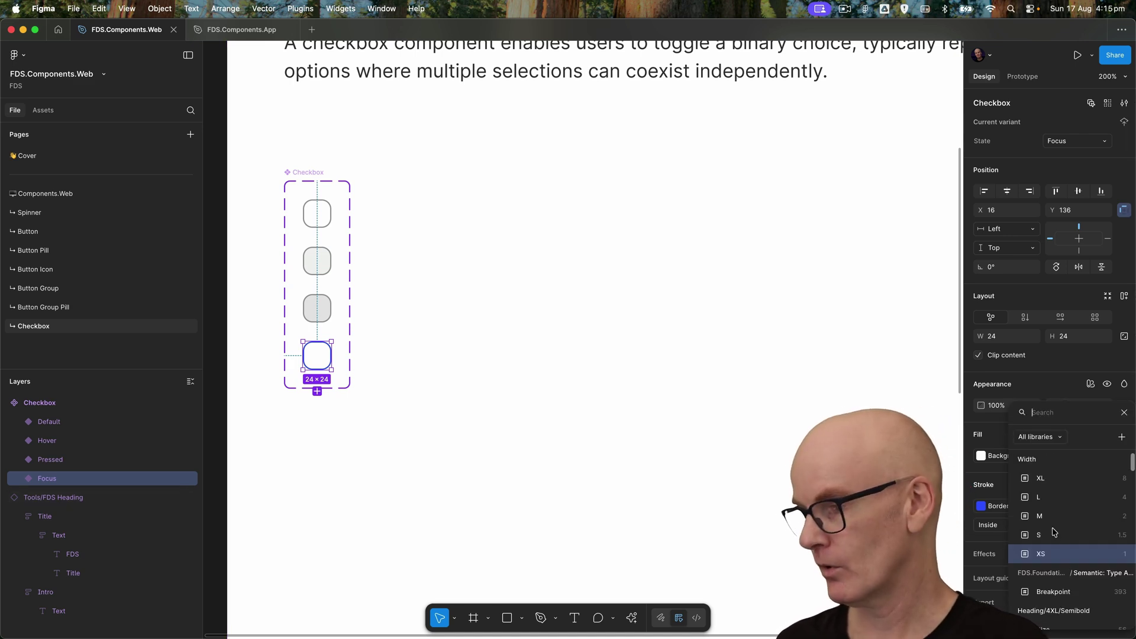
{"action": "key", "text": "Escape"}
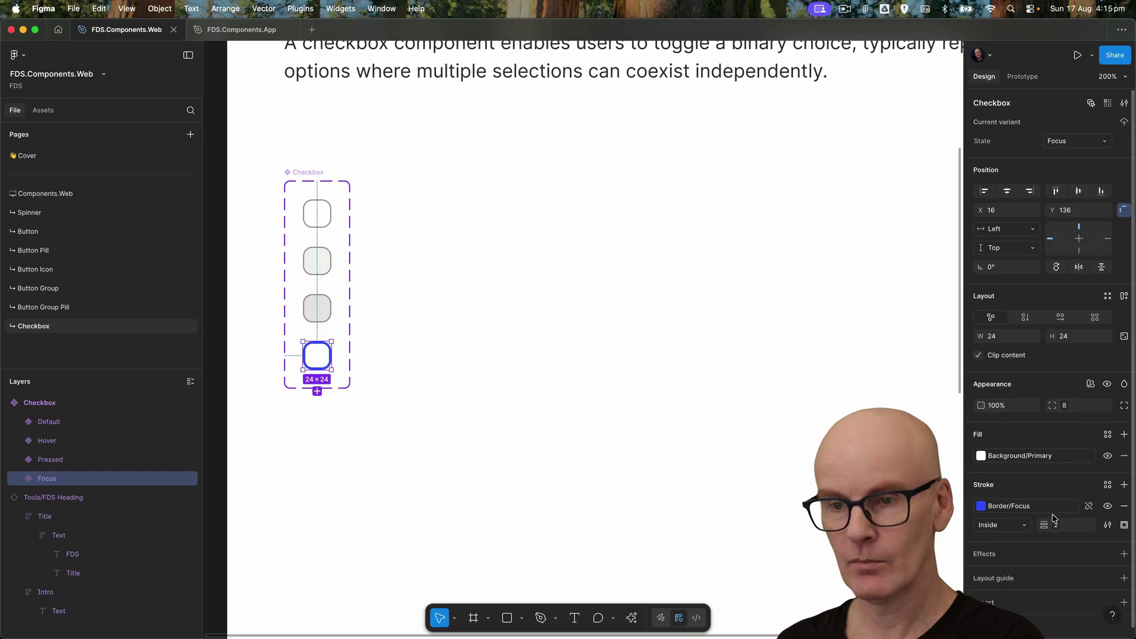
- Add the property Checked=False to the name of the Default variant
{"action": "left_click", "coordinate": [408, 283]}
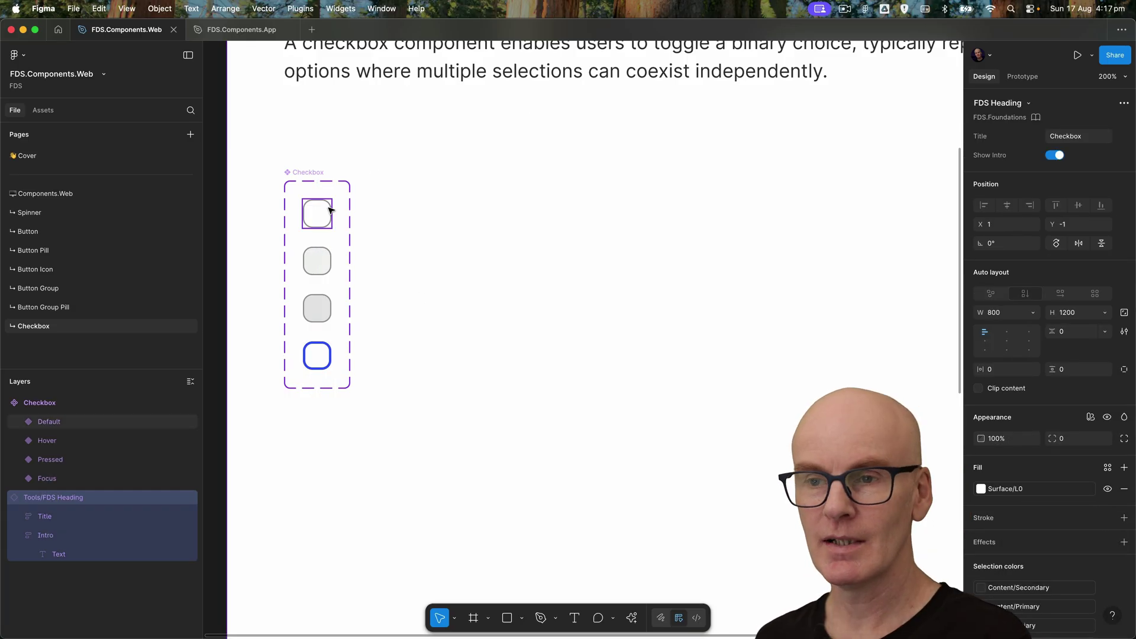
{"action": "left_click", "coordinate": [94, 422]}
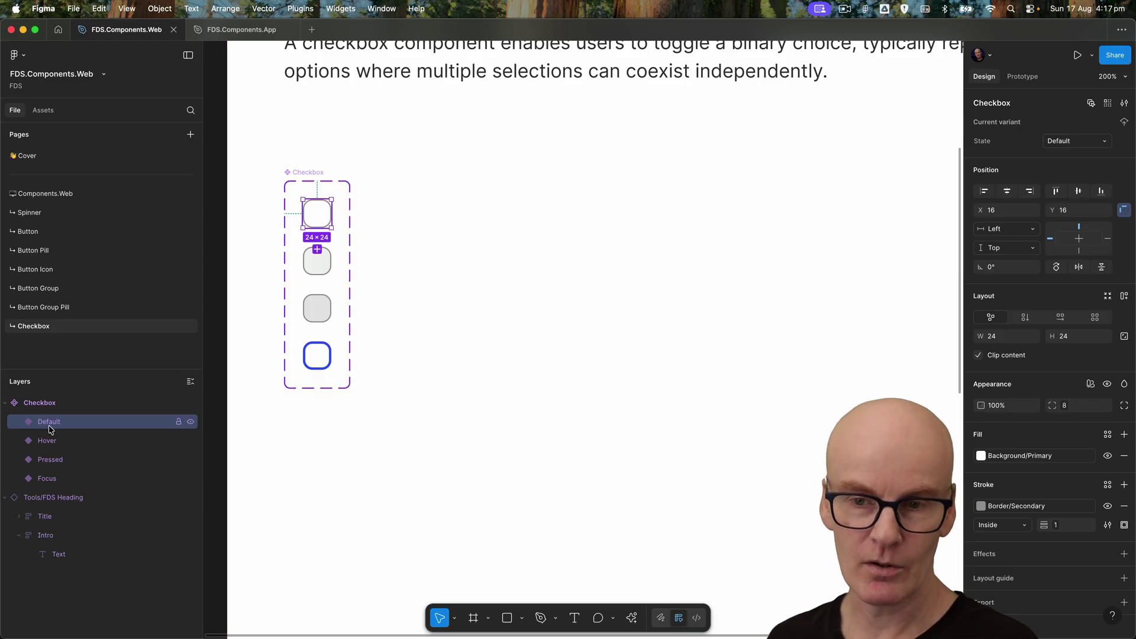
{"action": "double_click", "coordinate": [94, 421]}
{"action": "left_click", "coordinate": [110, 424]}
{"action": "type", "text": ", Checked=False"}
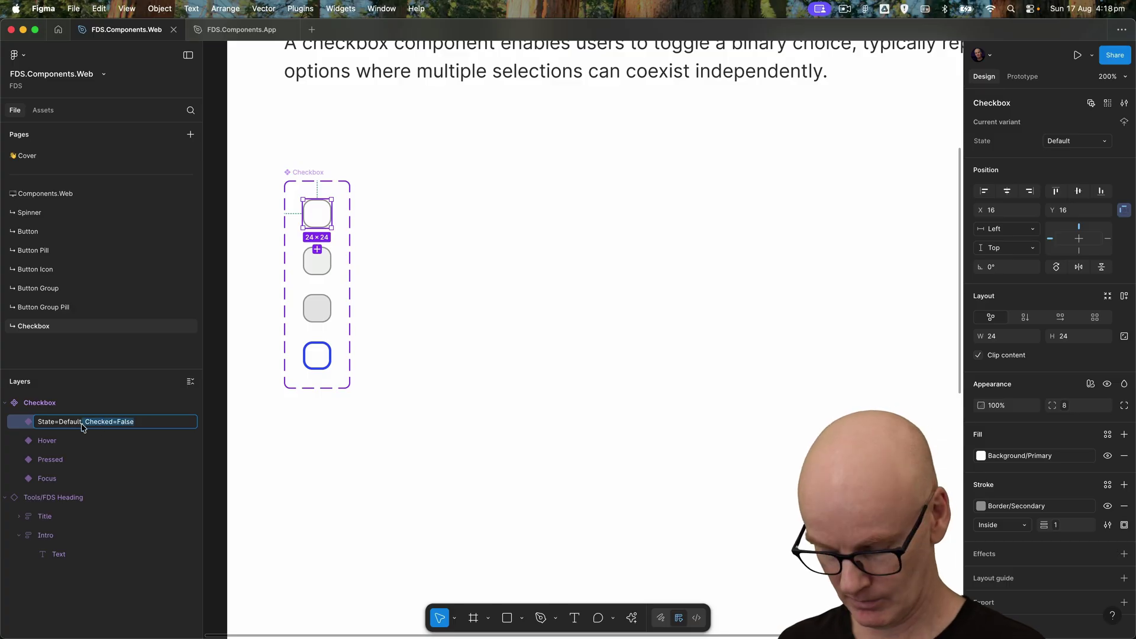
{"action": "key", "text": "Return"}
- Add Checked=False to the names of the Hover, Pressed and Focus variants
{"action": "left_click", "coordinate": [58, 442]}
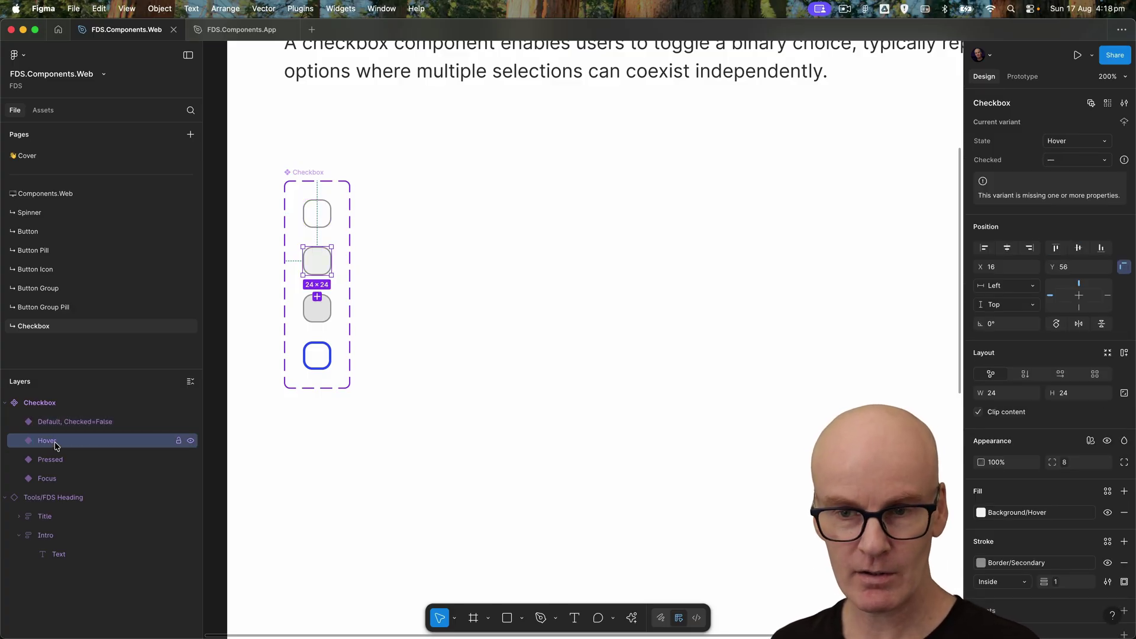
{"action": "left_click", "coordinate": [87, 462]}
{"action": "double_click", "coordinate": [87, 461]}
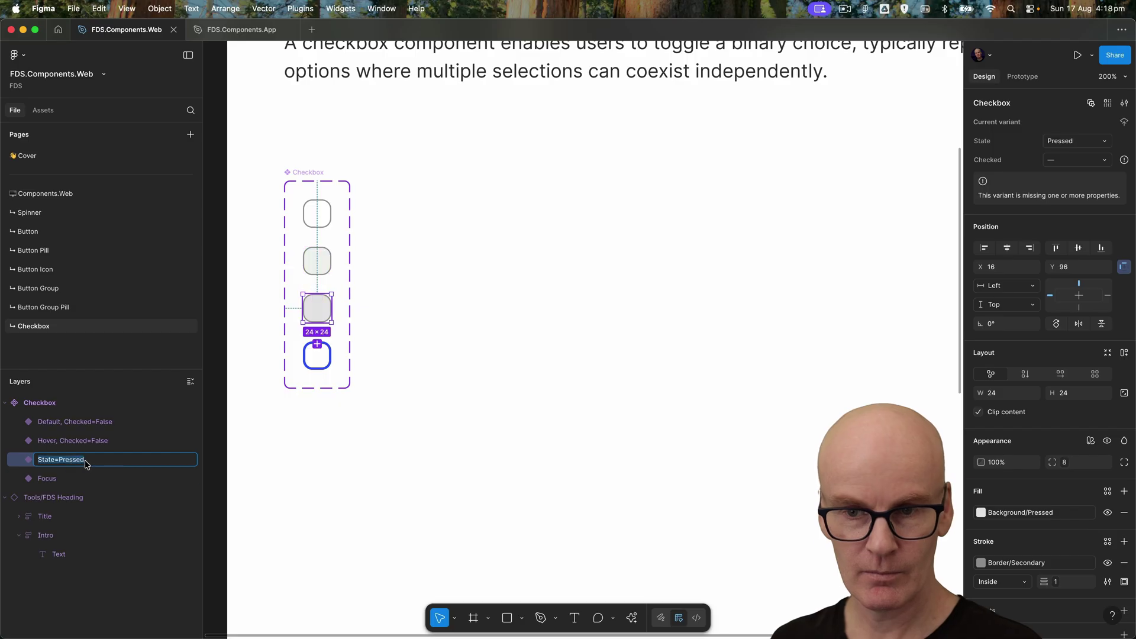
{"action": "key", "text": "Return"}
{"action": "double_click", "coordinate": [85, 479]}
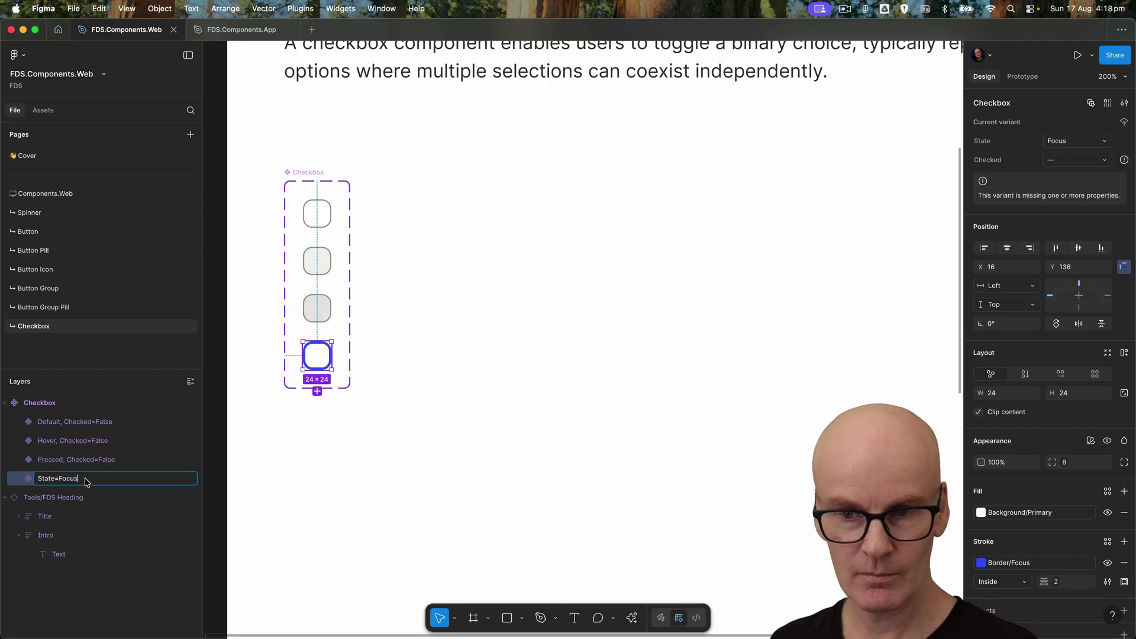
{"action": "left_click", "coordinate": [115, 457]}
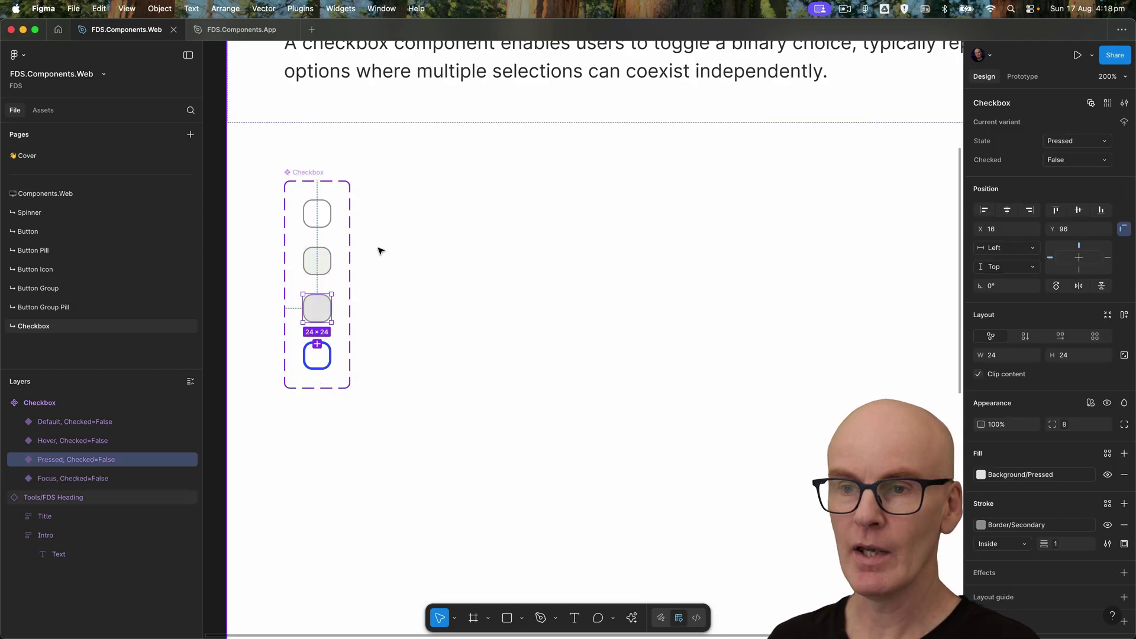
- Place an instance of the Default Checkbox beside the component set and review its State and Checked options
{"action": "left_click", "coordinate": [313, 179]}
{"action": "left_click_drag", "start_coordinate": [322, 211], "coordinate": [454, 208]}
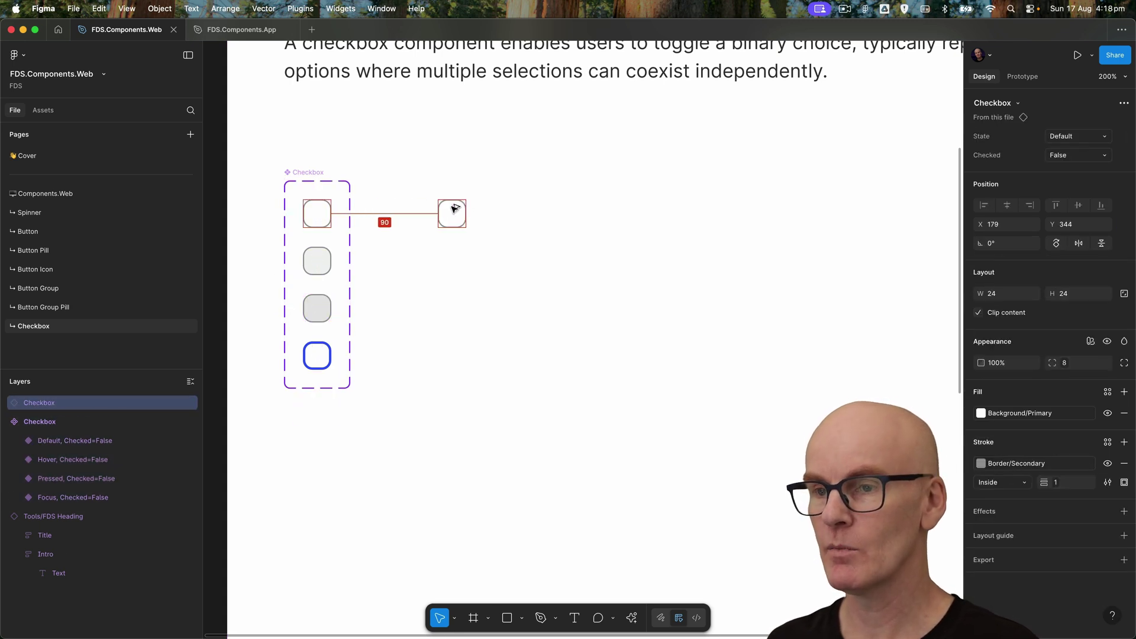
{"action": "left_click", "coordinate": [1072, 138]}
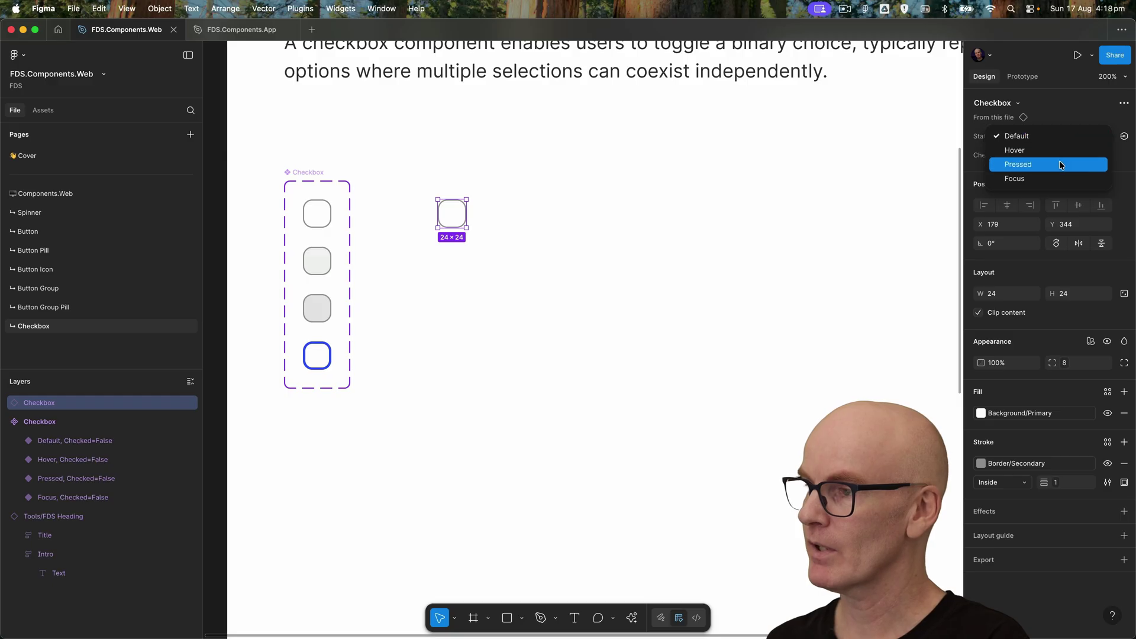
{"action": "left_click", "coordinate": [1074, 123]}
{"action": "left_click", "coordinate": [1070, 155]}
{"action": "left_click", "coordinate": [1075, 99]}
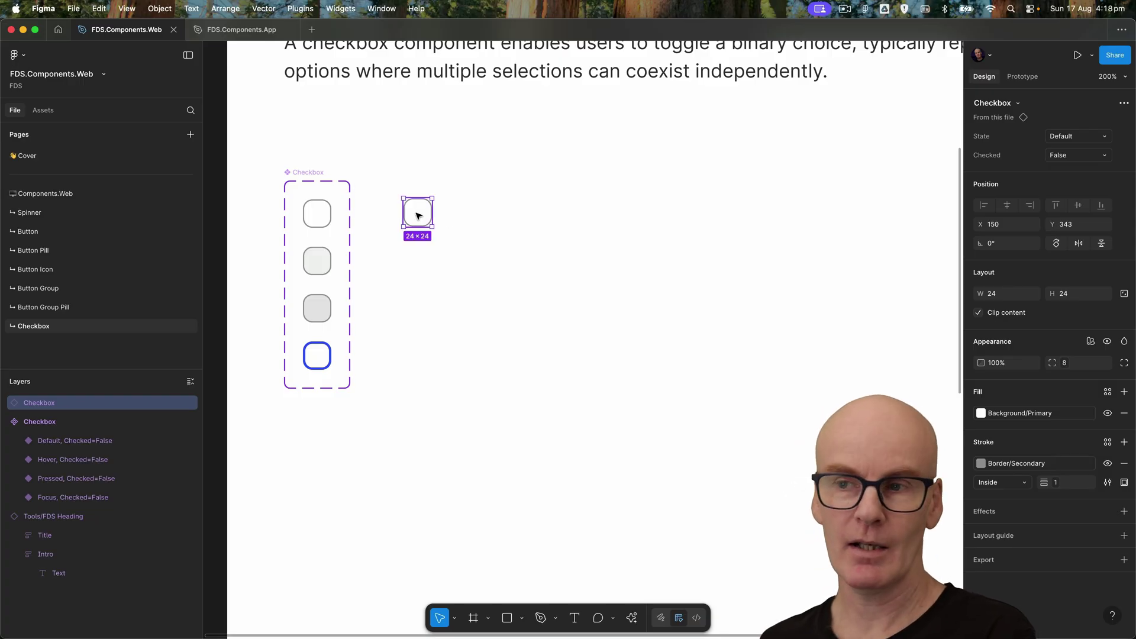
- Duplicate the Default variant, put the copy last in the set's layer order and rename it State=Default, Checked=True
{"action": "left_click", "coordinate": [323, 220]}
{"action": "left_click", "coordinate": [317, 249]}
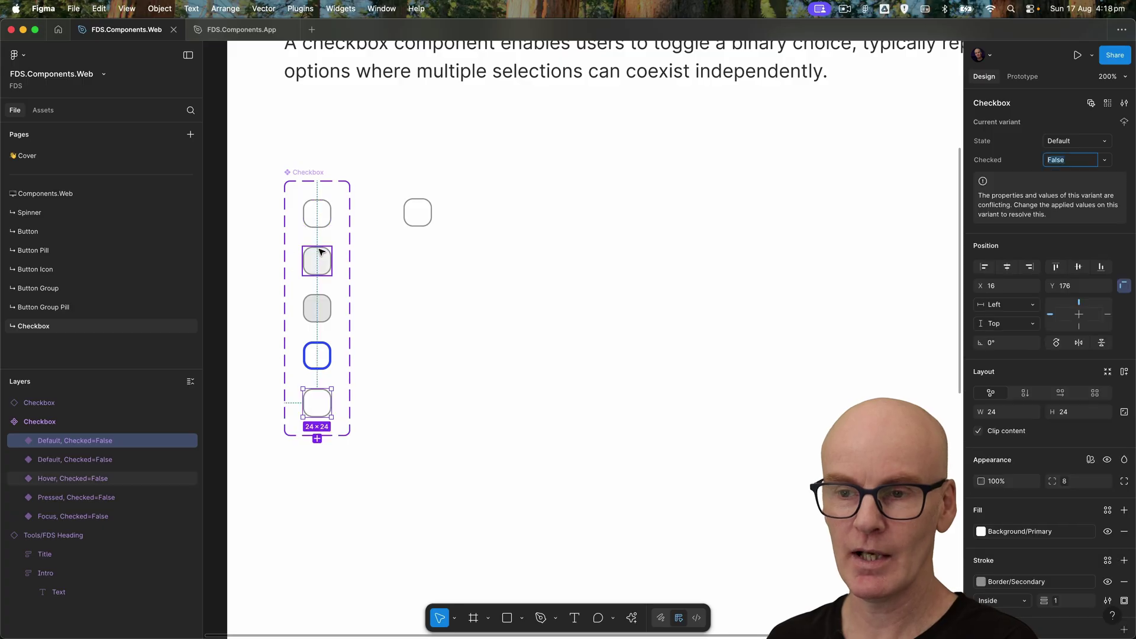
{"action": "left_click_drag", "start_coordinate": [65, 441], "coordinate": [71, 516]}
{"action": "double_click", "coordinate": [141, 516]}
{"action": "double_click", "coordinate": [120, 517]}
{"action": "type", "text": "Trtu"}
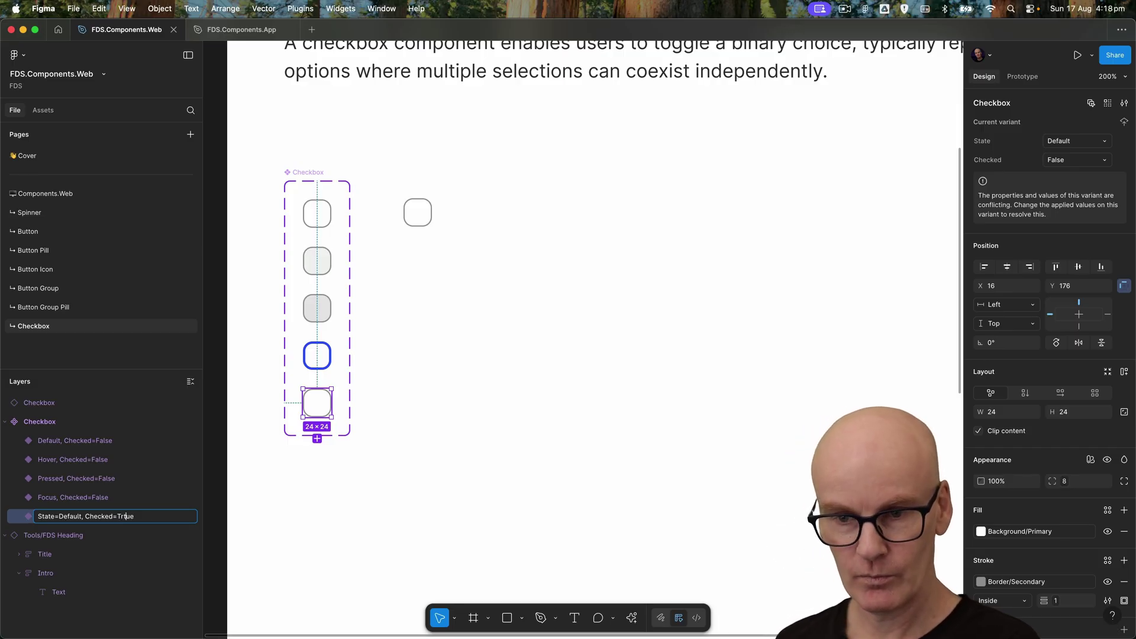
{"action": "key", "text": "BackSpace"}
{"action": "key", "text": "BackSpace"}
{"action": "type", "text": "ue"}
{"action": "key", "text": "Return"}
- Remove the stroke from the checked Default variant and set its fill to Background/Info
{"action": "key", "text": "shift+2"}
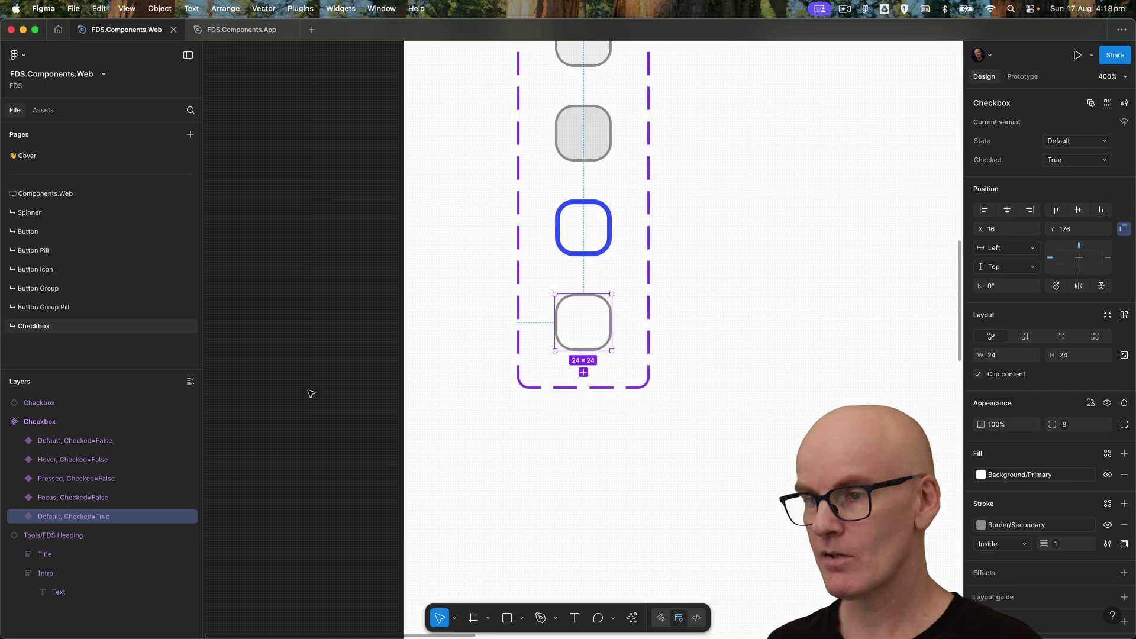
{"action": "left_click_drag", "start_coordinate": [768, 217], "coordinate": [621, 241]}
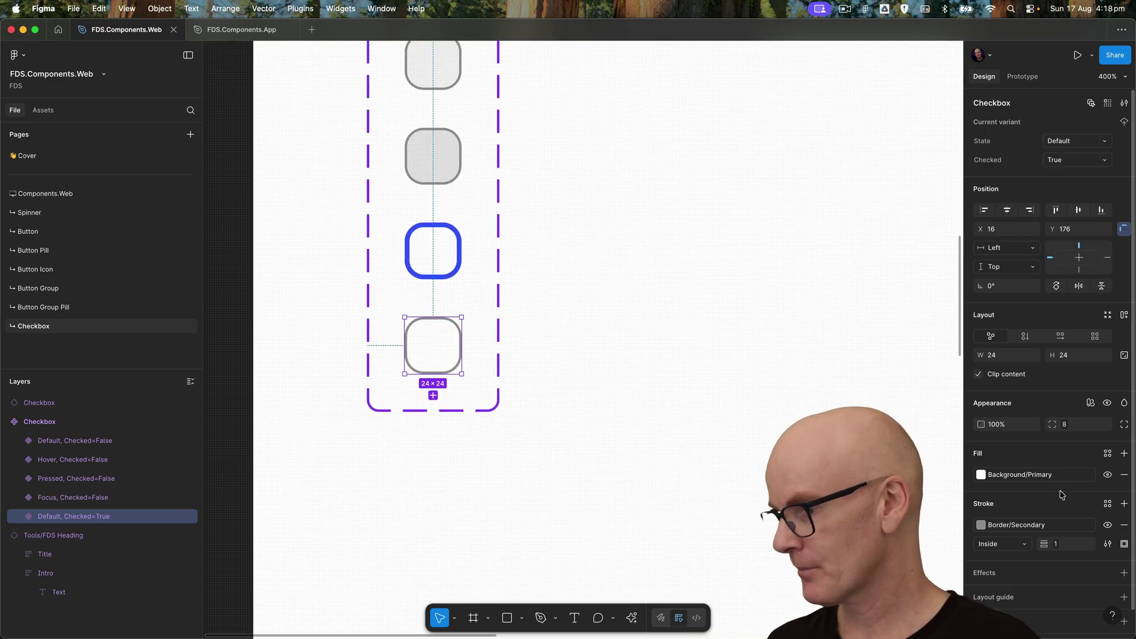
{"action": "left_click", "coordinate": [1124, 525]}
{"action": "left_click", "coordinate": [981, 475]}
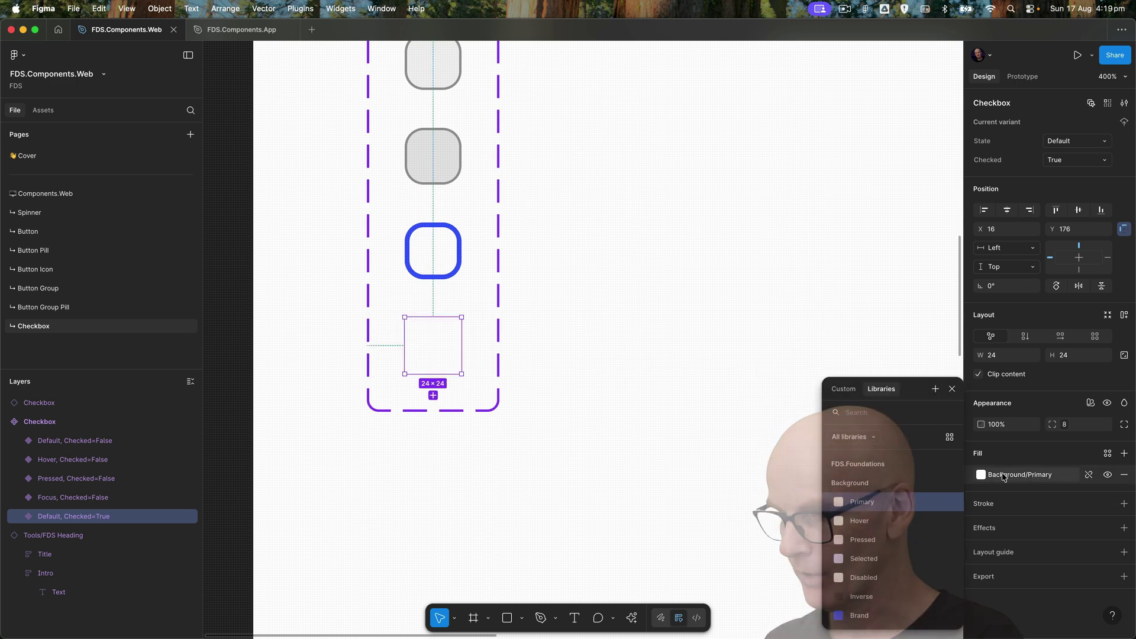
{"action": "scroll", "coordinate": [883, 493], "scroll_direction": "down", "scroll_amount": 3}
{"action": "left_click", "coordinate": [882, 563]}
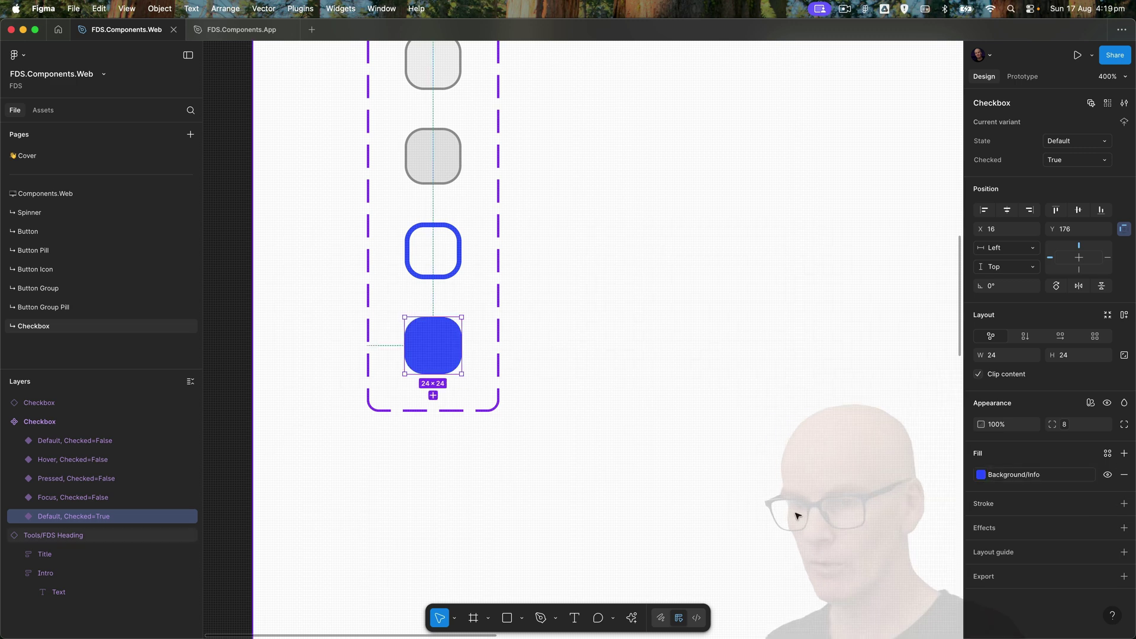
- Find Icon/Check/24 in the FDS.Iconography library with the search "tick" and place an instance inside the checked Default variant
{"action": "scroll", "coordinate": [355, 414], "scroll_direction": "right", "scroll_amount": 2}
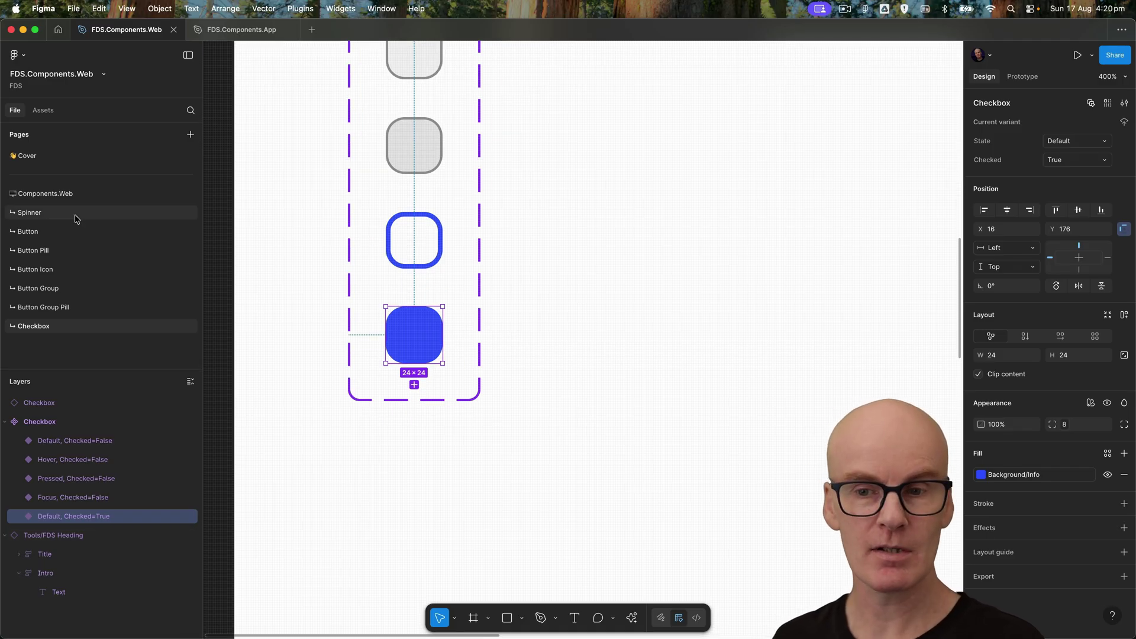
{"action": "left_click", "coordinate": [43, 110]}
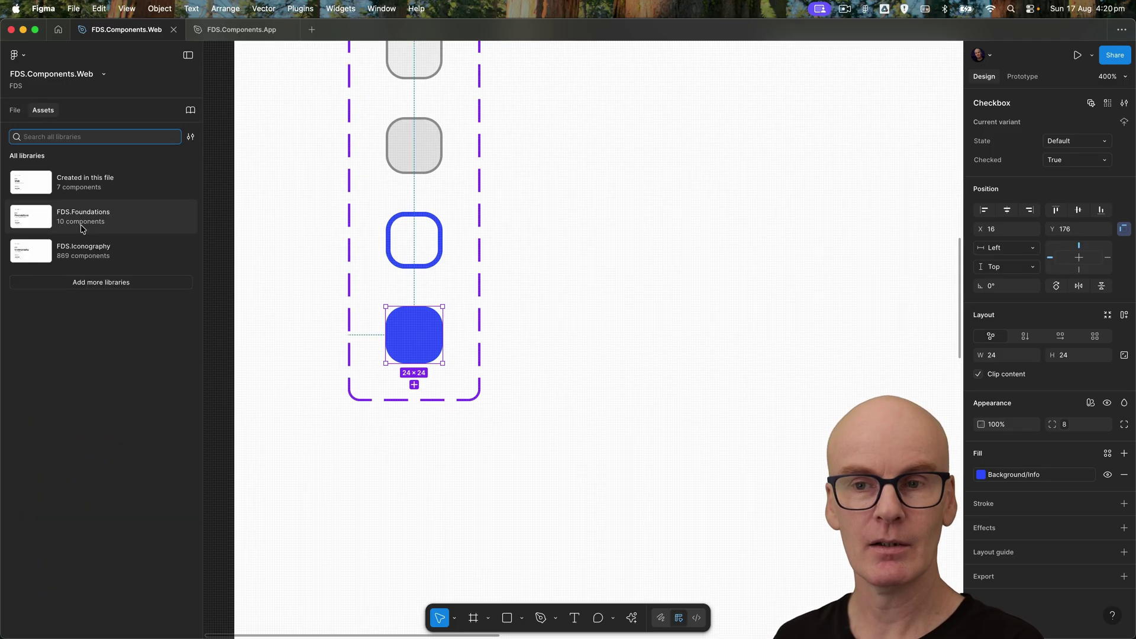
{"action": "left_click", "coordinate": [71, 254]}
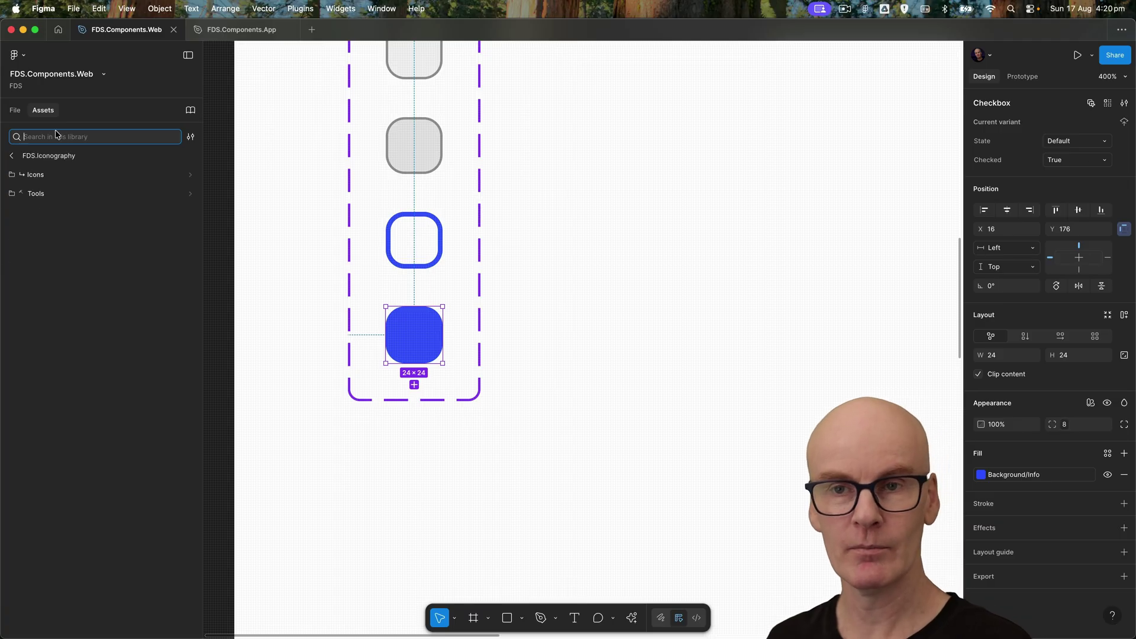
{"action": "type", "text": "tic k"}
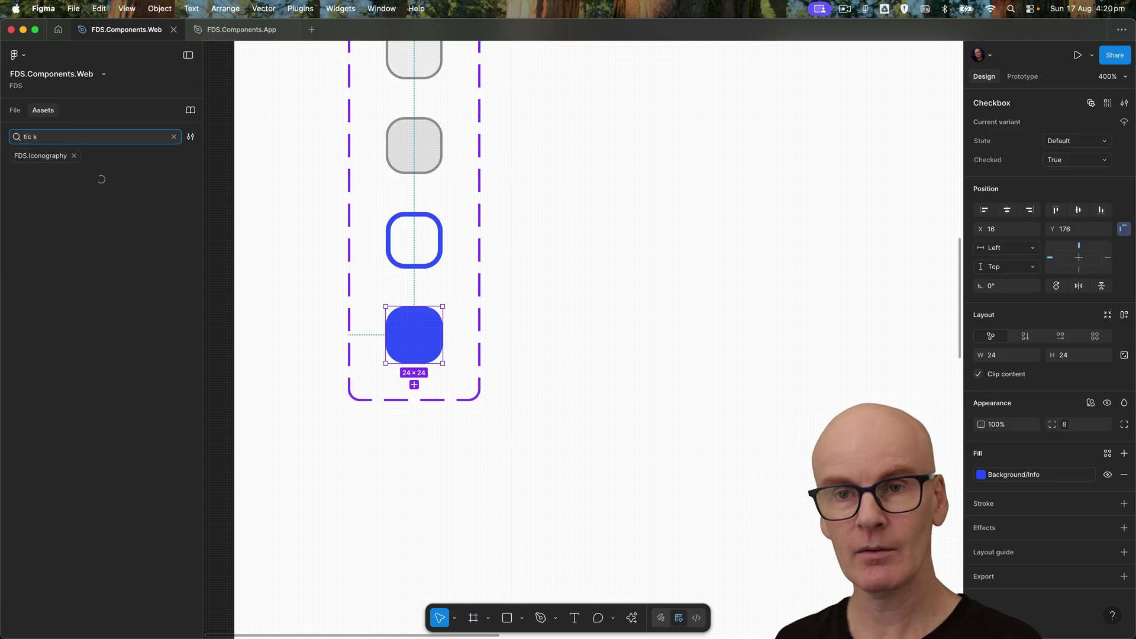
{"action": "key", "text": "BackSpace"}
{"action": "key", "text": "BackSpace"}
{"action": "type", "text": "k"}
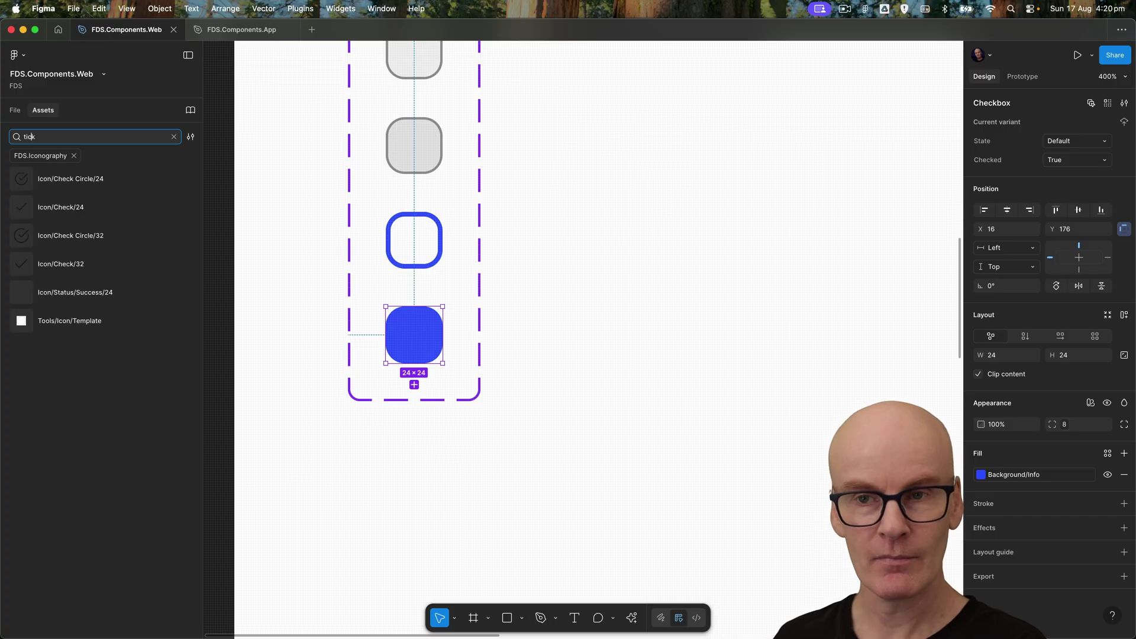
{"action": "left_click", "coordinate": [63, 207]}
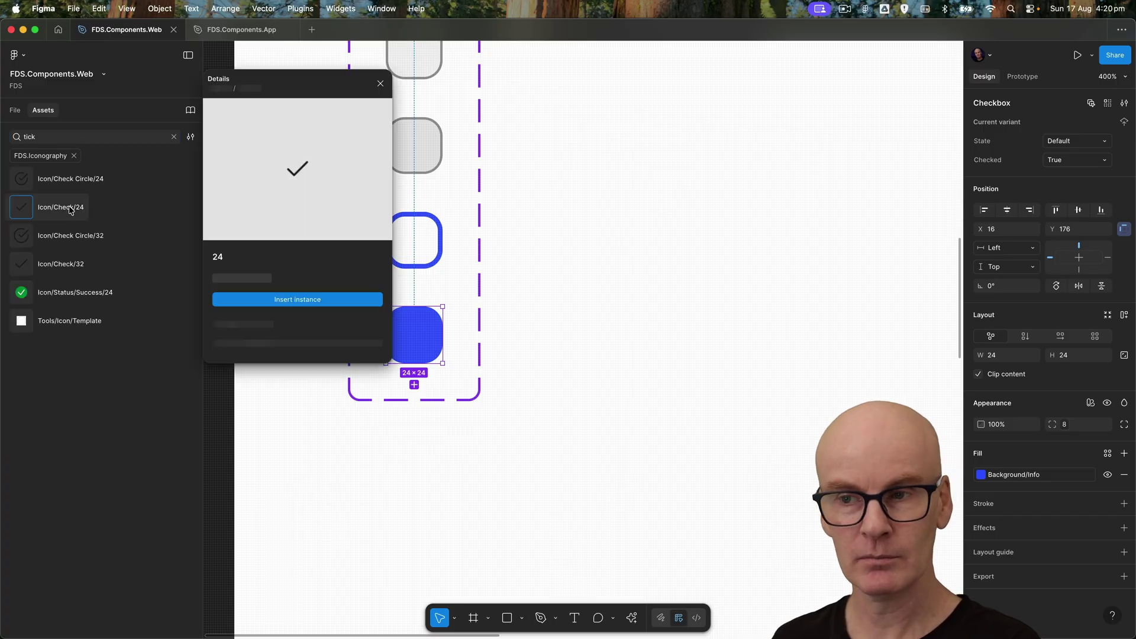
{"action": "left_click", "coordinate": [297, 300]}
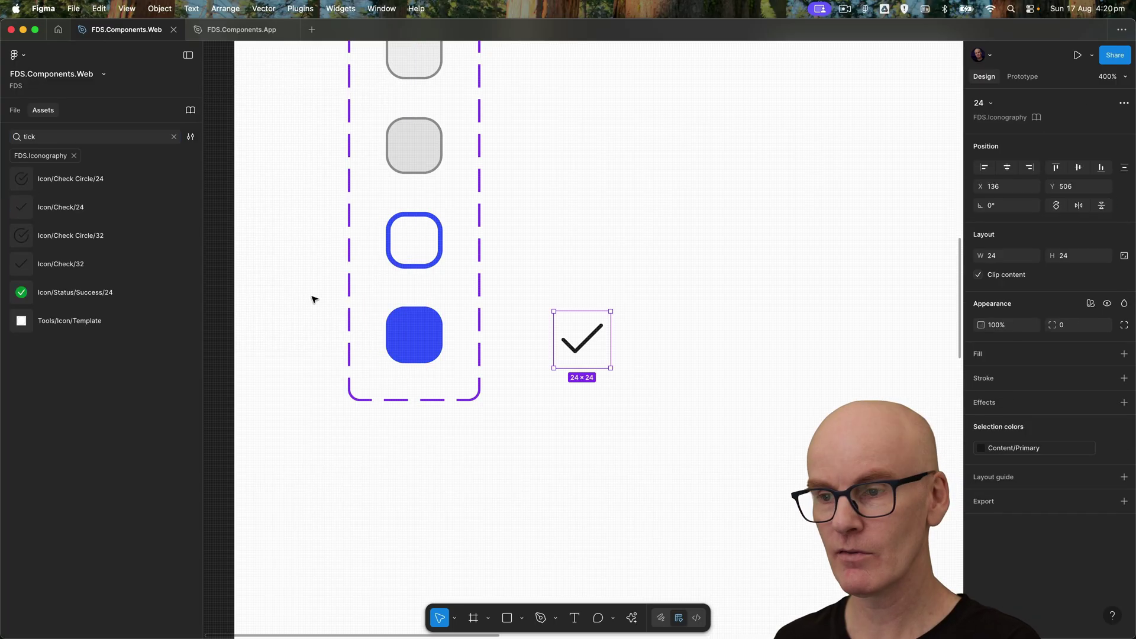
{"action": "left_click_drag", "start_coordinate": [569, 344], "coordinate": [423, 340]}
{"action": "left_click", "coordinate": [15, 110]}
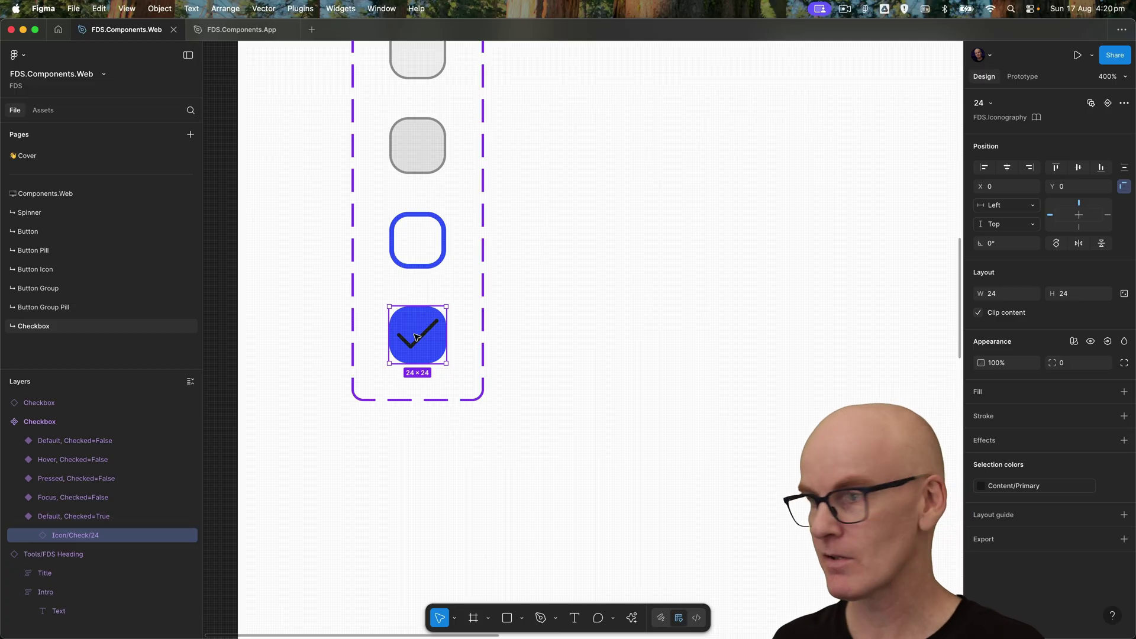
- Change the check icon's color in the checked Default variant to Content/Primary Inverse
{"action": "left_click", "coordinate": [109, 517]}
{"action": "left_click", "coordinate": [110, 535]}
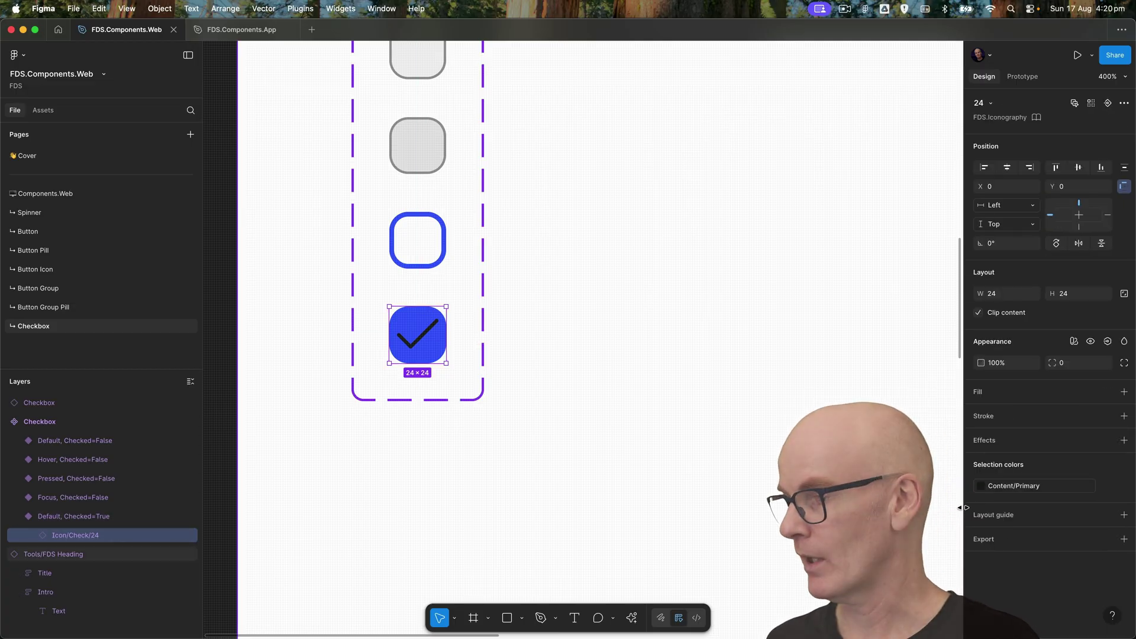
{"action": "left_click", "coordinate": [1029, 491]}
{"action": "scroll", "coordinate": [886, 530], "scroll_direction": "down", "scroll_amount": 1}
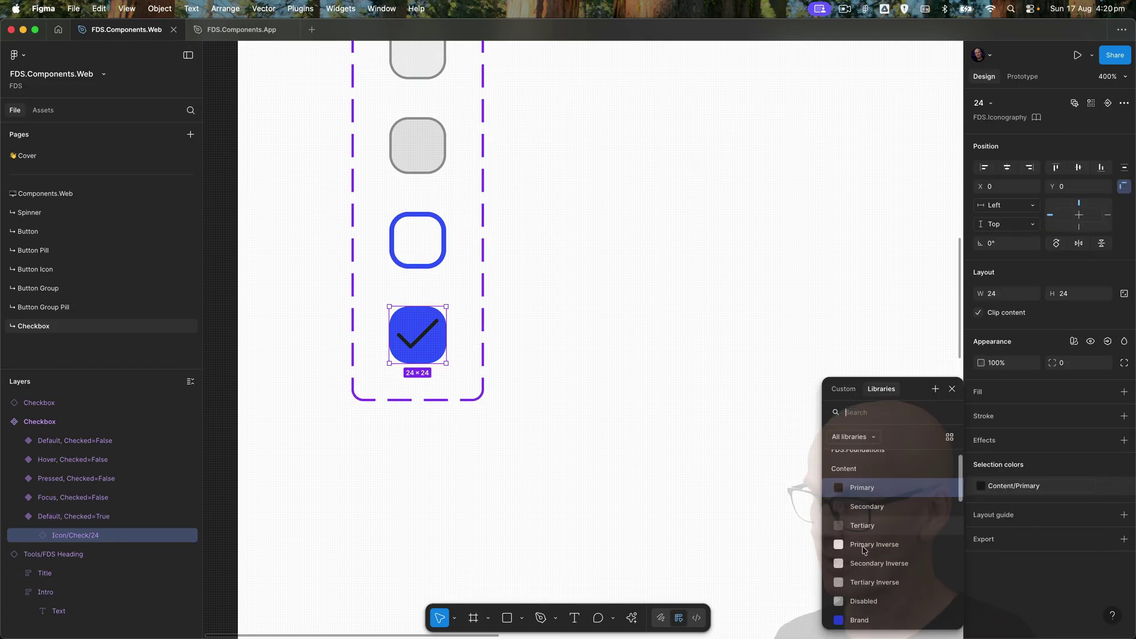
{"action": "left_click", "coordinate": [874, 537]}
{"action": "key", "text": "Escape"}
{"action": "scroll", "coordinate": [405, 363], "scroll_direction": "down", "scroll_amount": 3}
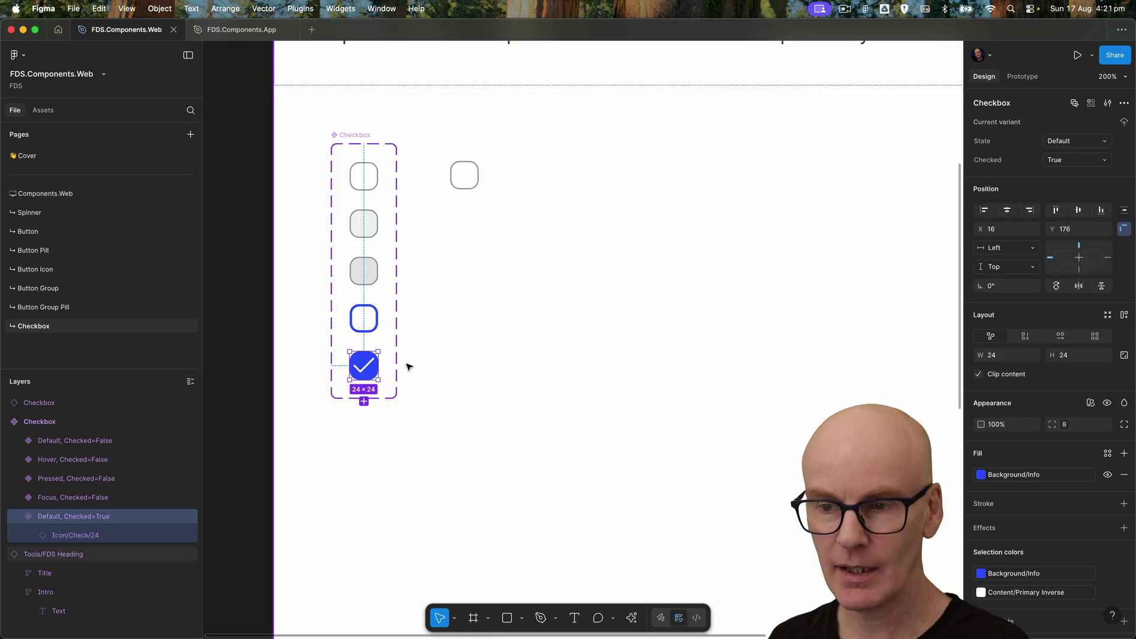
- Duplicate the checked Default variant to the end of the set and add Indeterminate=False to the copy's name
{"action": "key", "text": "super+d"}
{"action": "left_click_drag", "start_coordinate": [120, 525], "coordinate": [80, 544]}
{"action": "double_click", "coordinate": [102, 535]}
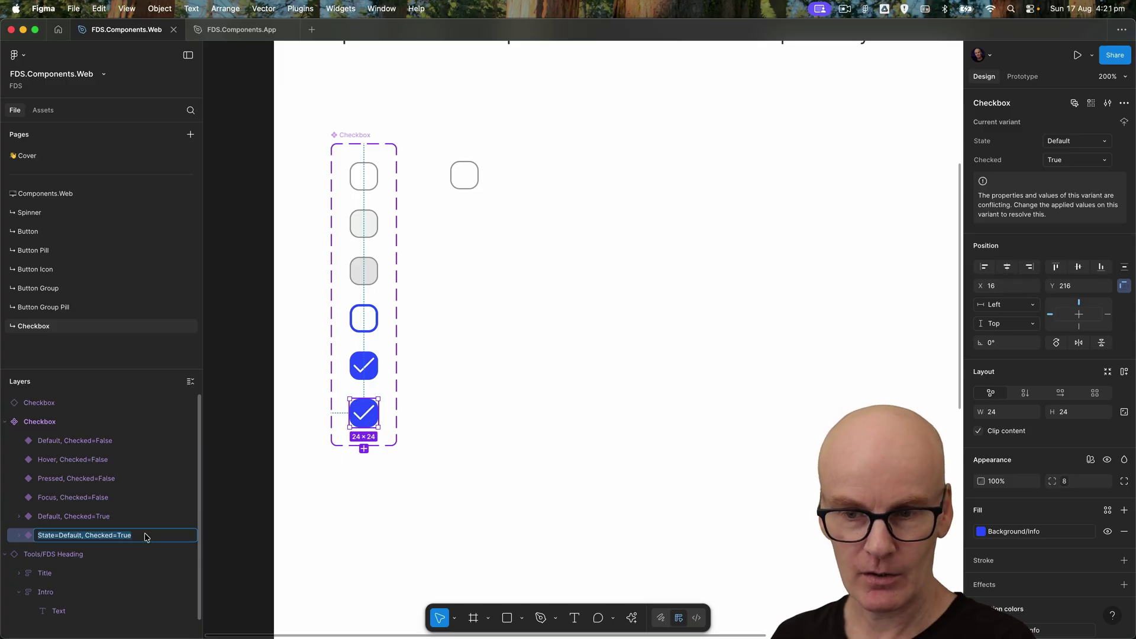
{"action": "key", "text": "End"}
{"action": "type", "text": ", Indeterminate"}
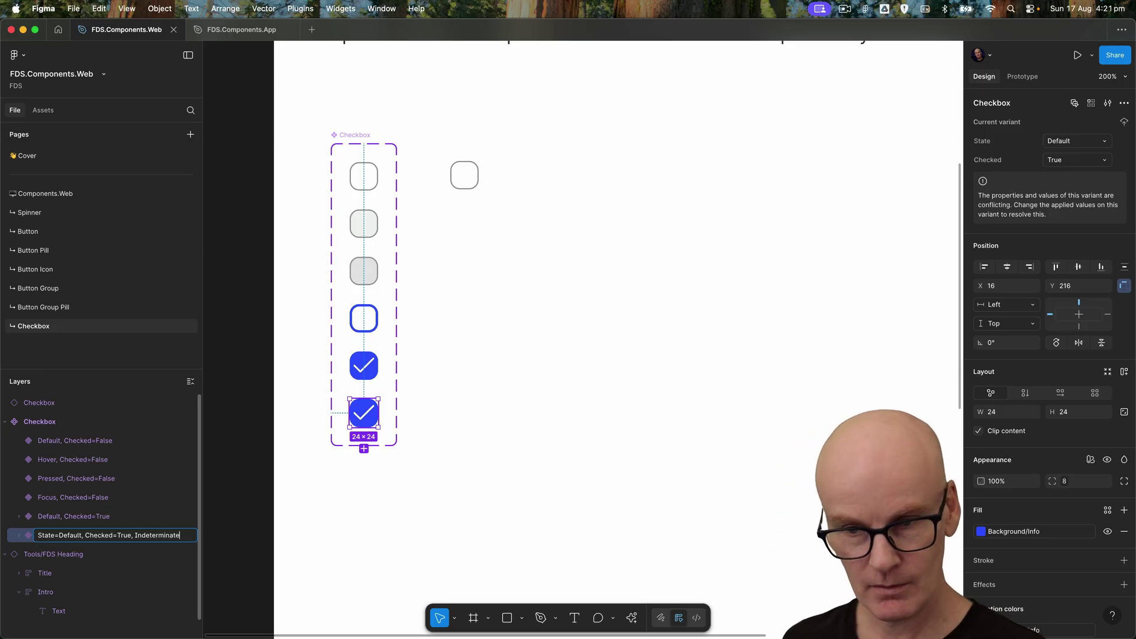
{"action": "type", "text": "=False"}
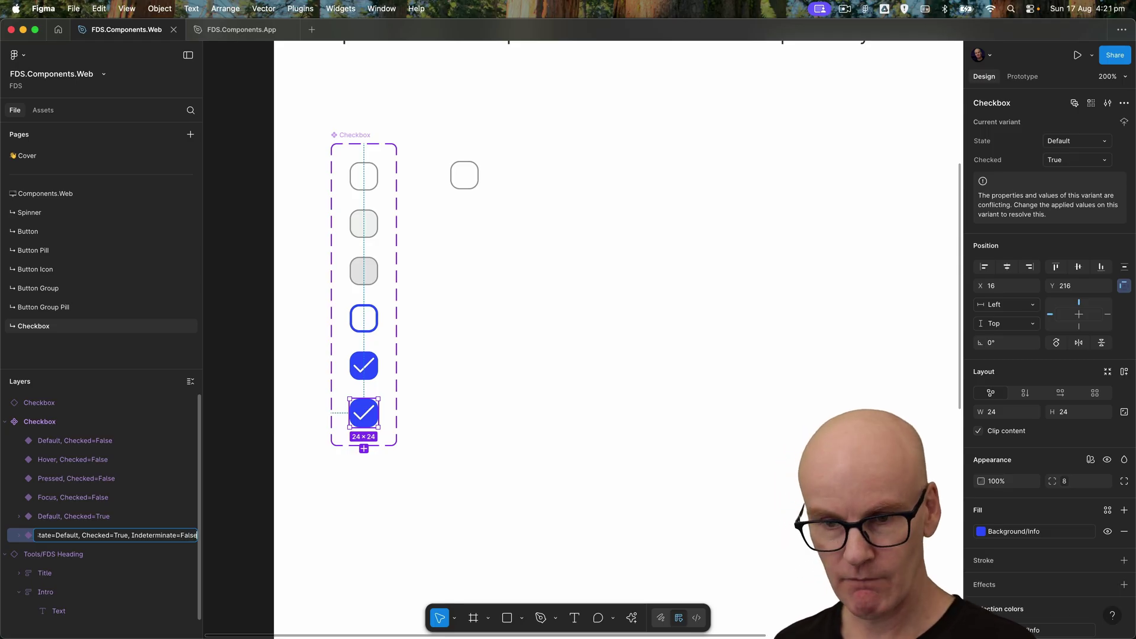
{"action": "key", "text": "Return"}
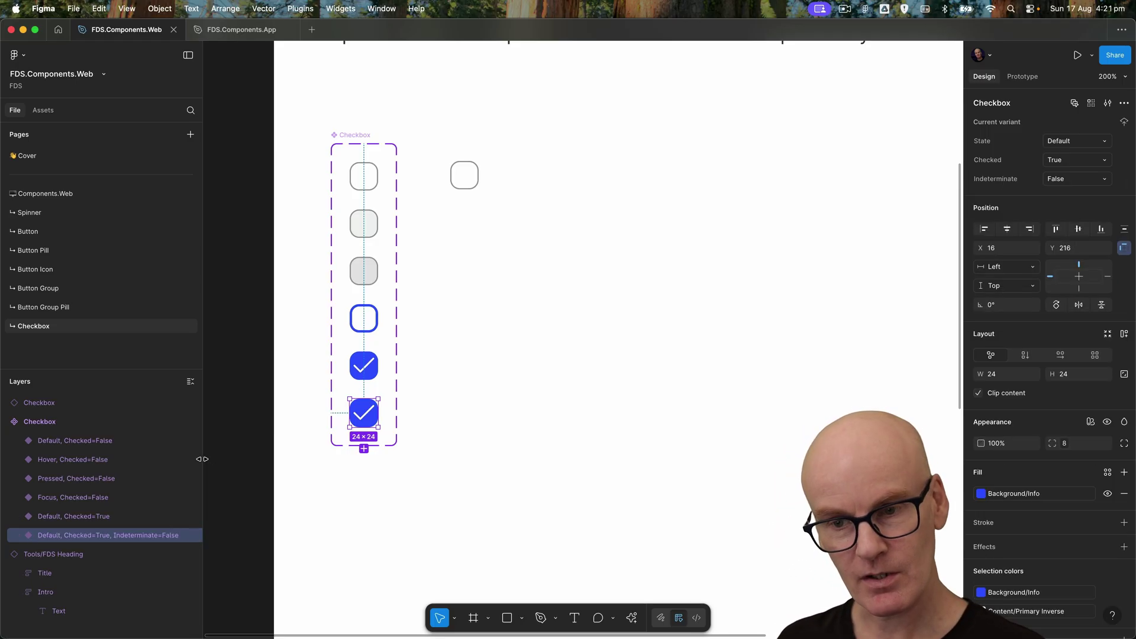
- Set the Indeterminate property to False on the four unchecked variants and the first checked Default variant
{"action": "left_click_drag", "start_coordinate": [202, 459], "coordinate": [271, 455]}
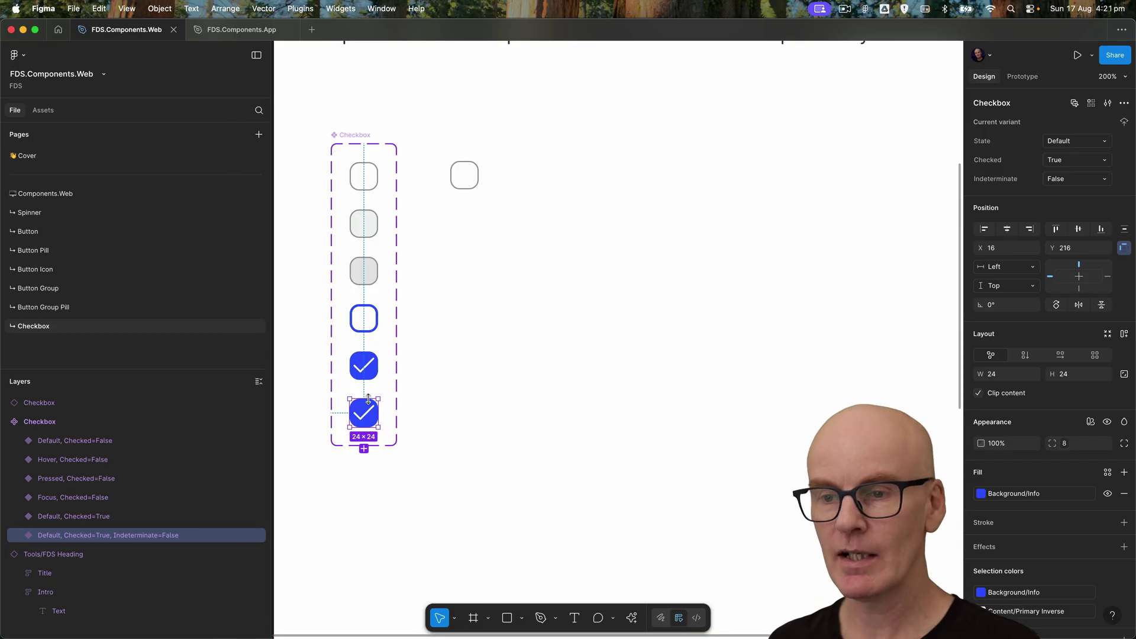
{"action": "left_click", "coordinate": [365, 365]}
{"action": "left_click", "coordinate": [365, 320], "text": "shift"}
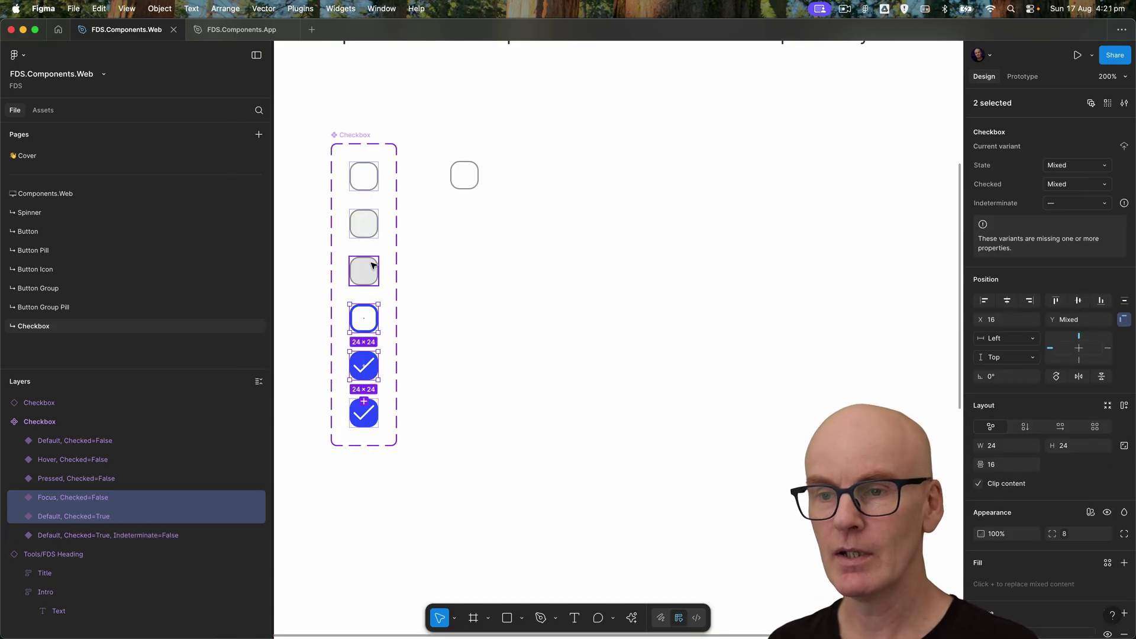
{"action": "left_click", "coordinate": [373, 265], "text": "shift"}
{"action": "left_click", "coordinate": [370, 224], "text": "shift"}
{"action": "left_click", "coordinate": [369, 181], "text": "shift"}
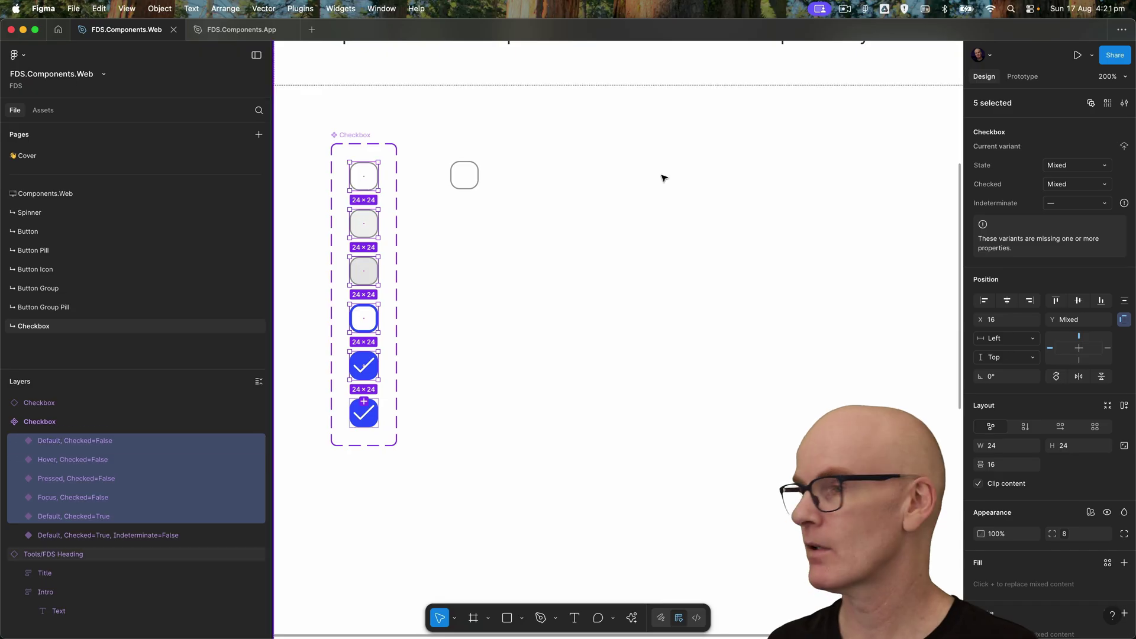
{"action": "left_click", "coordinate": [1104, 204]}
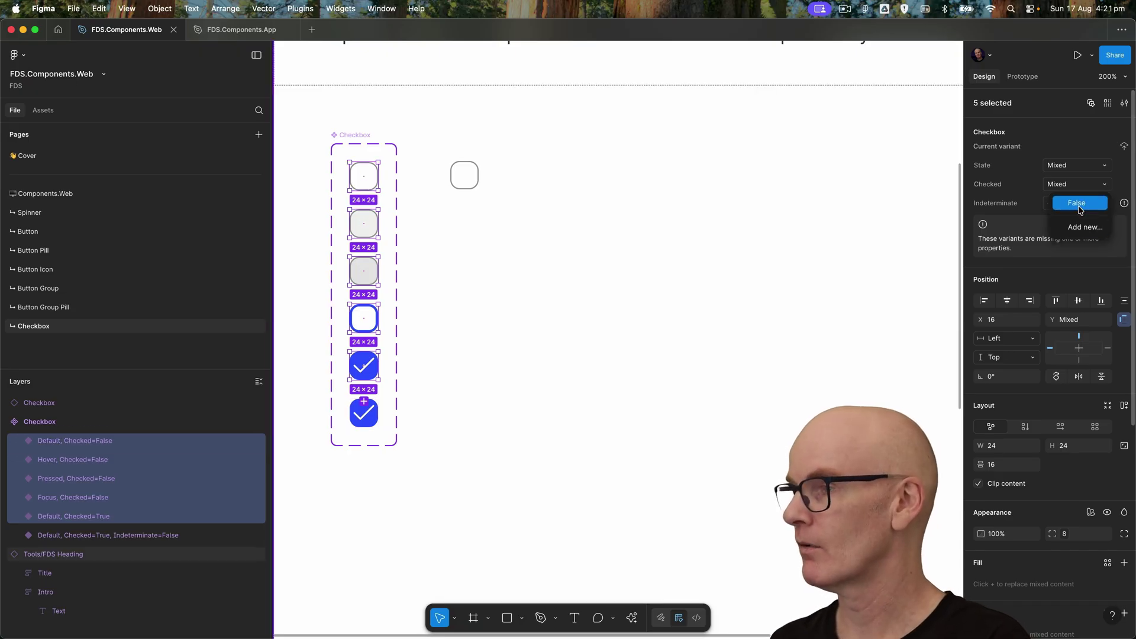
{"action": "left_click", "coordinate": [1079, 209]}
{"action": "left_click", "coordinate": [560, 254]}
- Swap the check icon in the last checked Default variant for Icon/Minus/24 from FDS.Iconography, using the search "minus"
{"action": "left_click_drag", "start_coordinate": [513, 367], "coordinate": [691, 354]}
{"action": "left_click", "coordinate": [585, 416]}
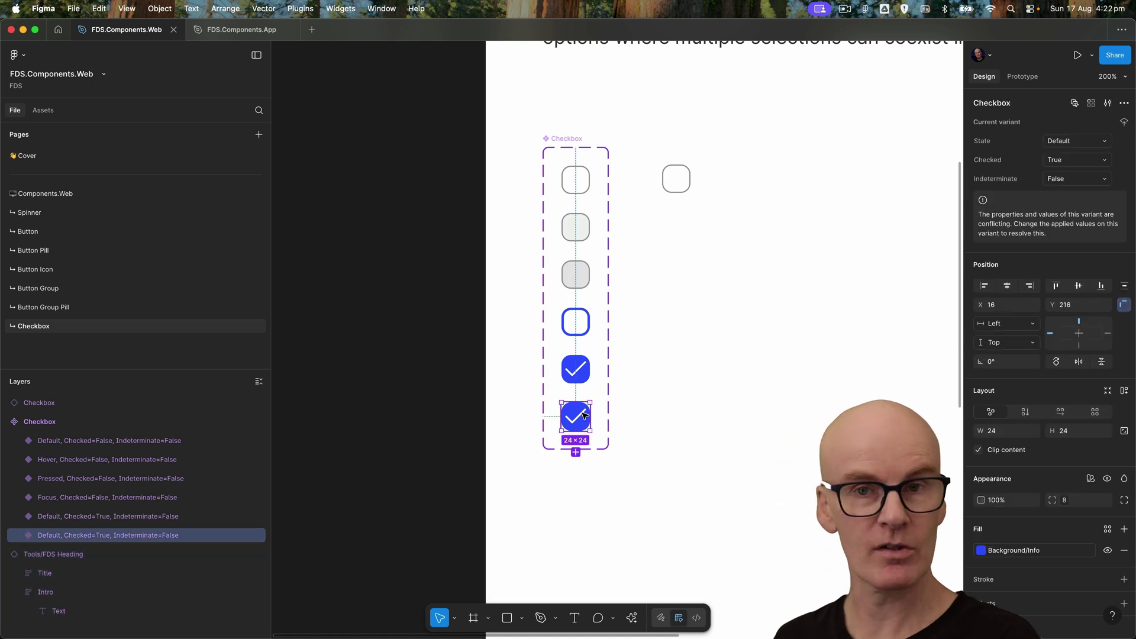
{"action": "left_click", "coordinate": [19, 534]}
{"action": "left_click", "coordinate": [81, 558]}
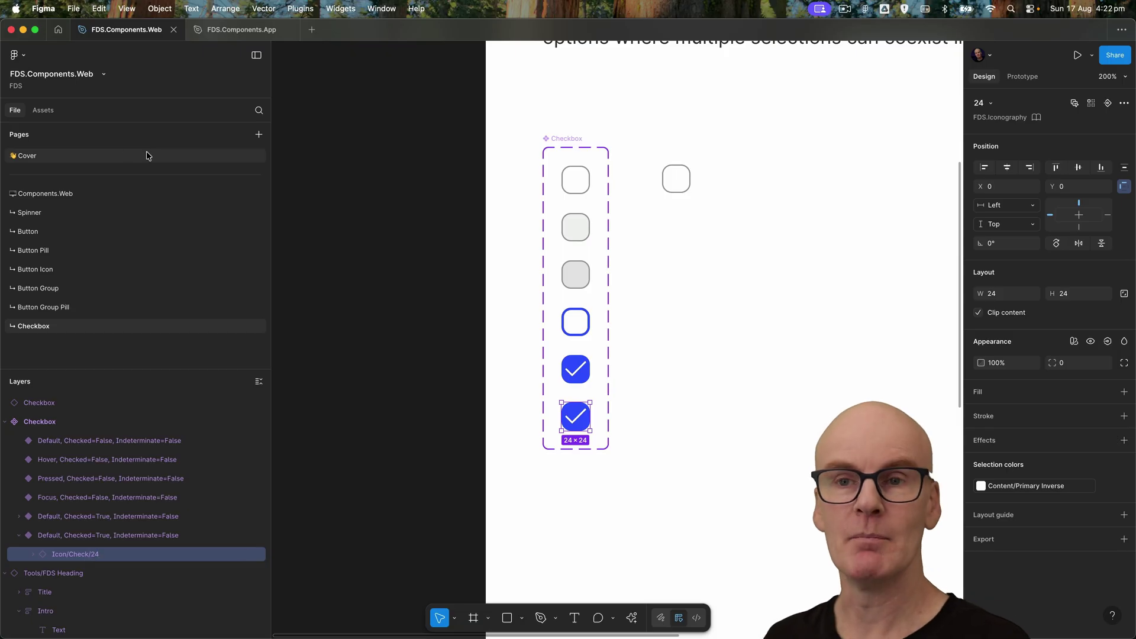
{"action": "left_click", "coordinate": [986, 103]}
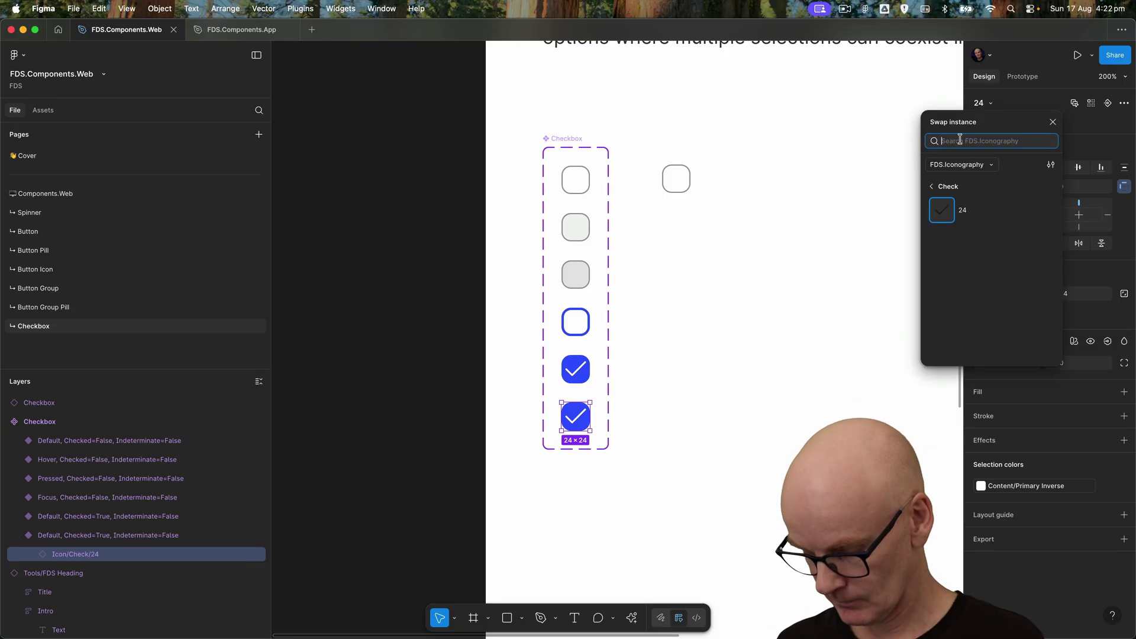
{"action": "type", "text": "minus"}
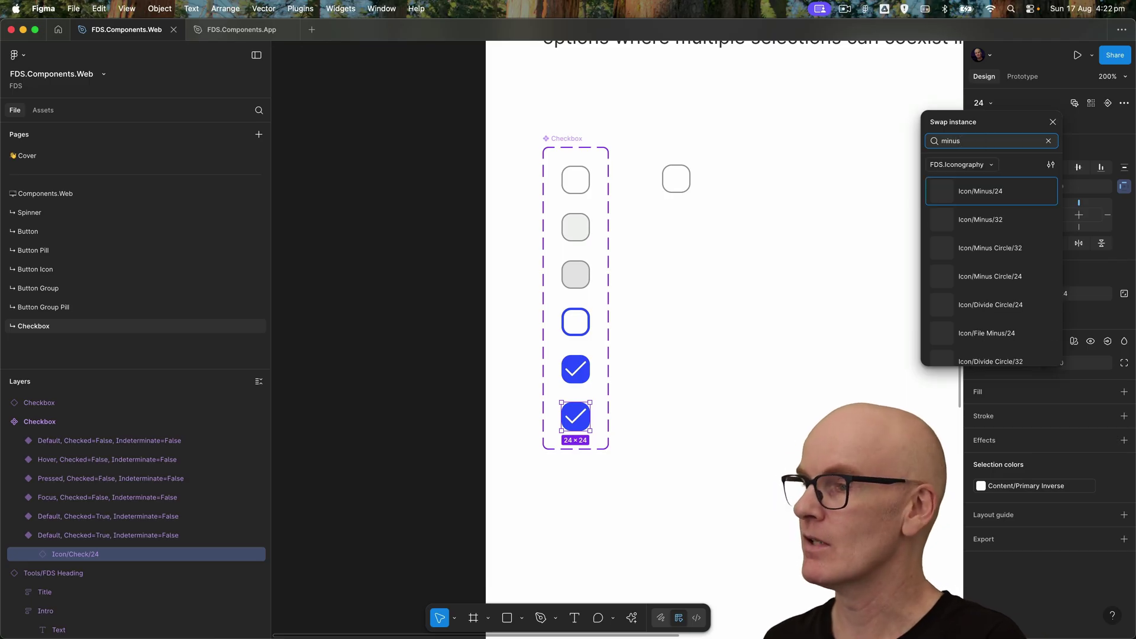
{"action": "left_click", "coordinate": [975, 191]}
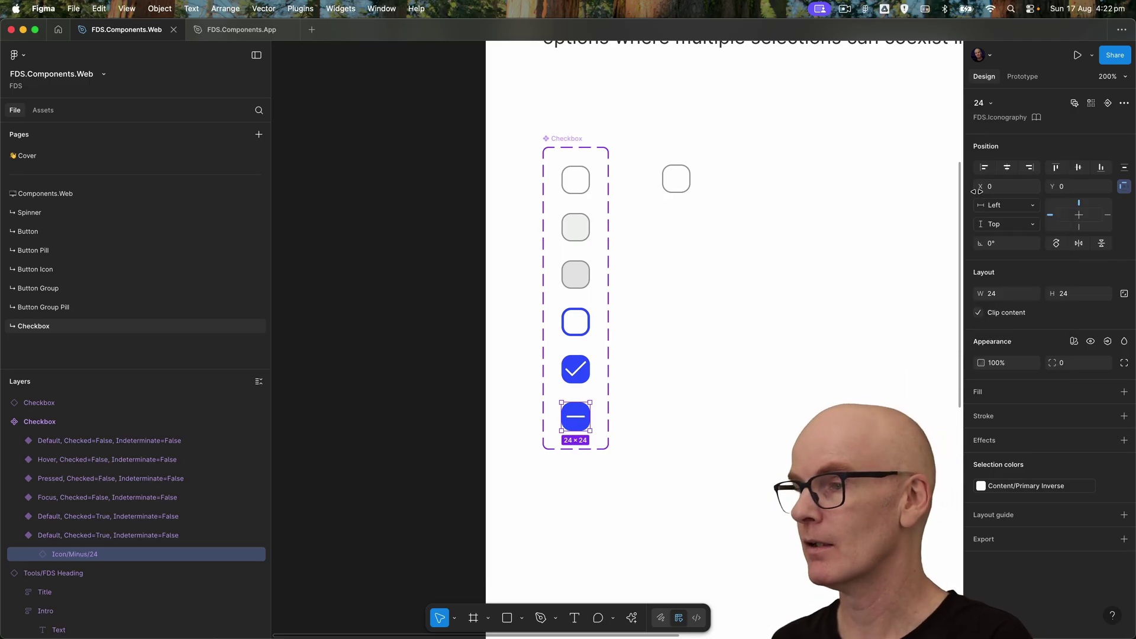
{"action": "left_click", "coordinate": [434, 301]}
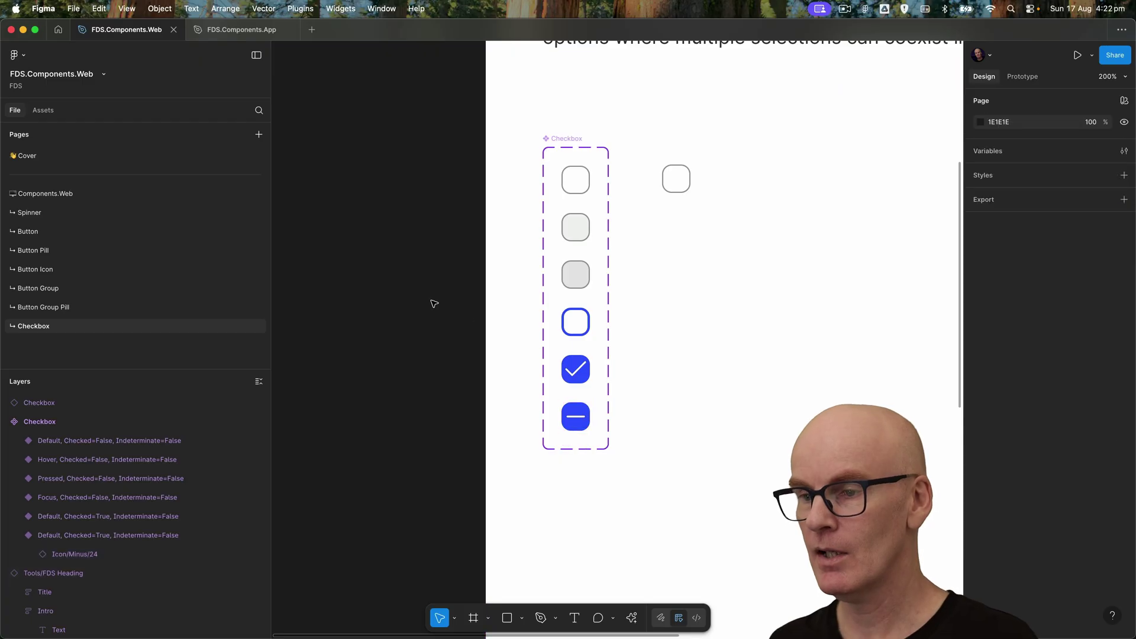
- Set the Indeterminate property of the minus icon variant to True
{"action": "scroll", "coordinate": [434, 302], "scroll_direction": "down", "scroll_amount": 4}
{"action": "scroll", "coordinate": [434, 302], "scroll_direction": "right", "scroll_amount": 2}
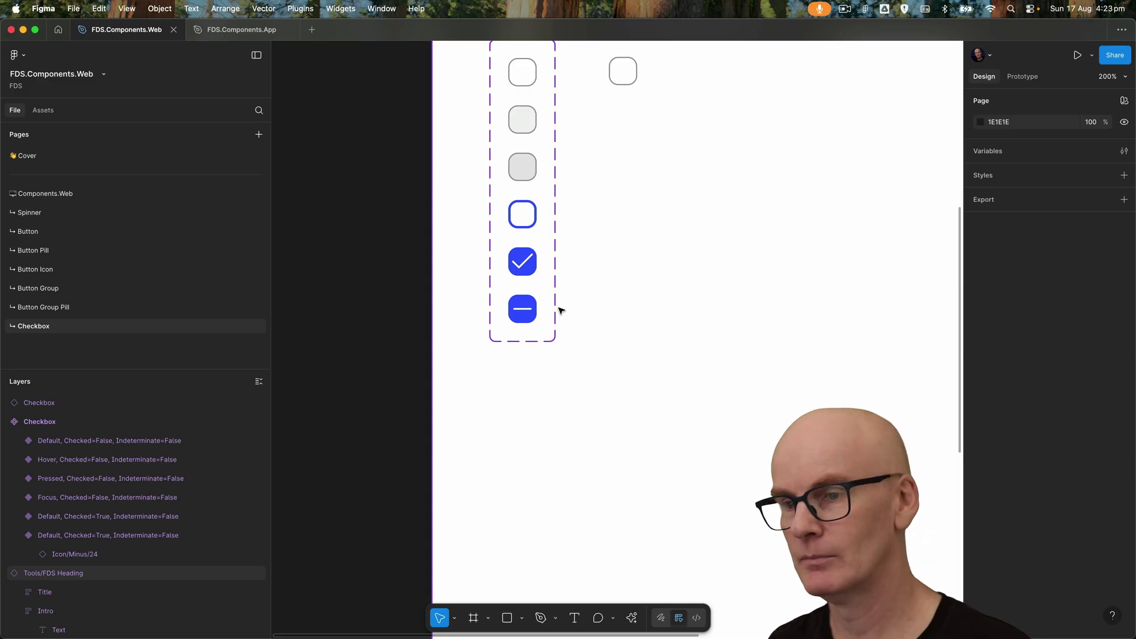
{"action": "left_click", "coordinate": [523, 308]}
{"action": "left_click", "coordinate": [1103, 181]}
{"action": "left_click", "coordinate": [1085, 203]}
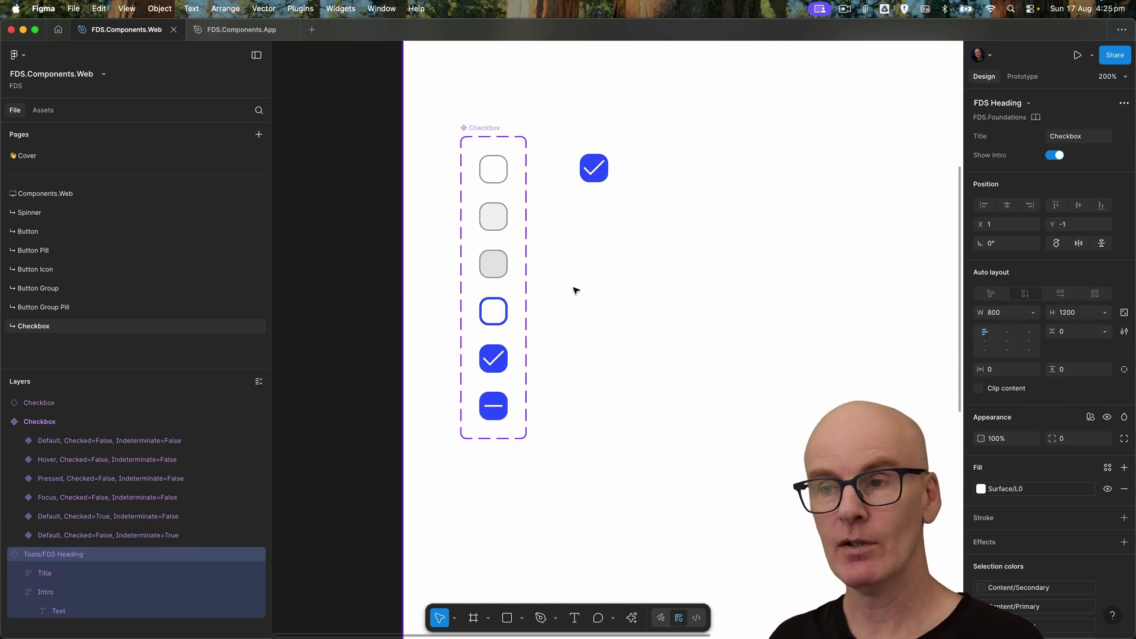
- Duplicate the unchecked Default variant to the end of the set and add Error=True to the copy's name
{"action": "left_click", "coordinate": [495, 169]}
{"action": "left_click_drag", "start_coordinate": [495, 170], "coordinate": [473, 435]}
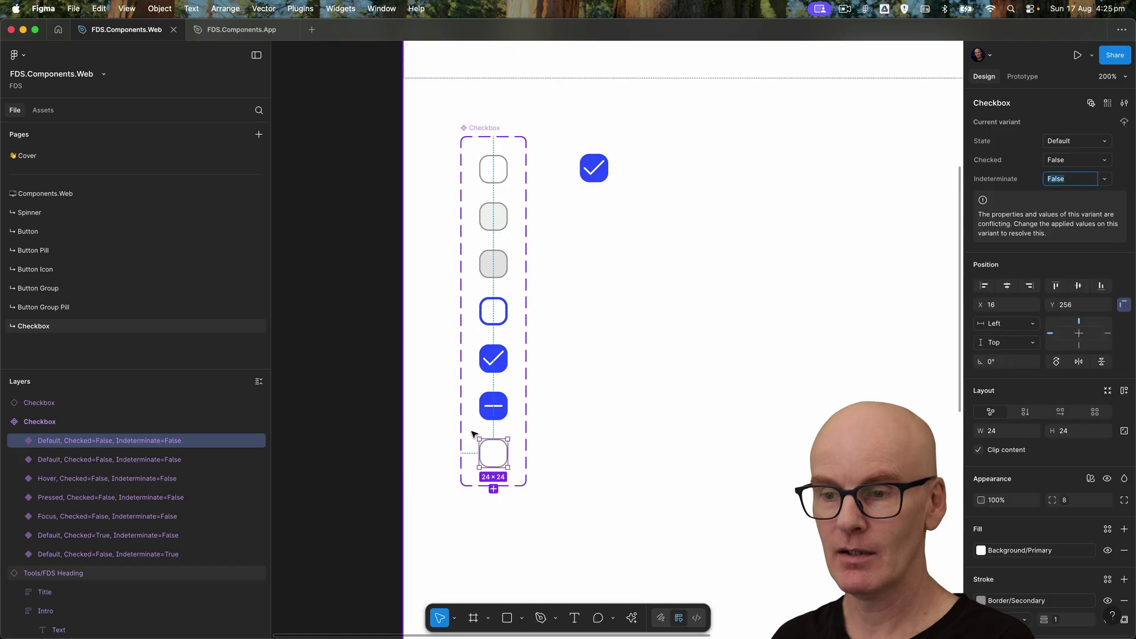
{"action": "left_click_drag", "start_coordinate": [88, 441], "coordinate": [88, 563]}
{"action": "double_click", "coordinate": [179, 554]}
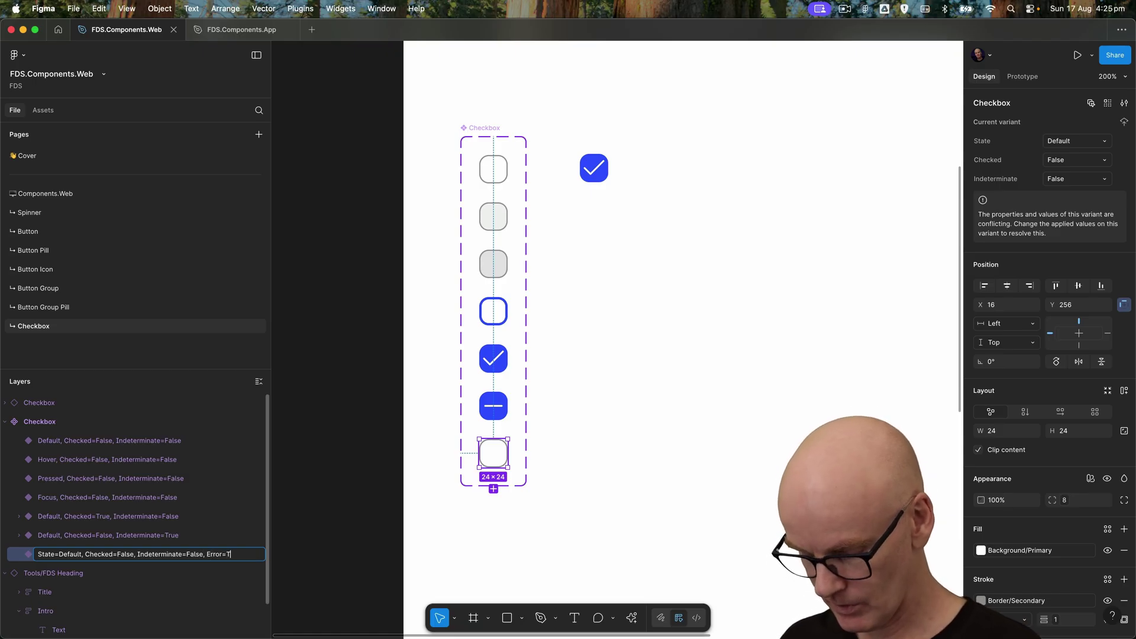
{"action": "type", "text": ", Error=True"}
{"action": "key", "text": "Return"}
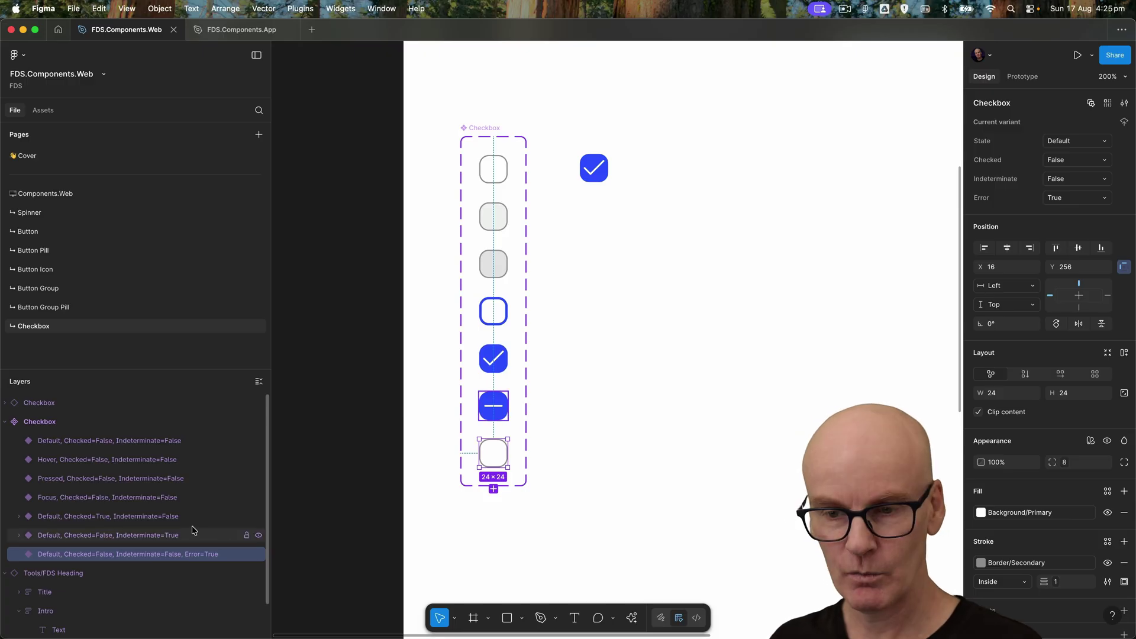
- Set the Error property to False on the six variants above the new error variant
{"action": "left_click", "coordinate": [193, 535]}
{"action": "left_click", "coordinate": [198, 440], "text": "shift"}
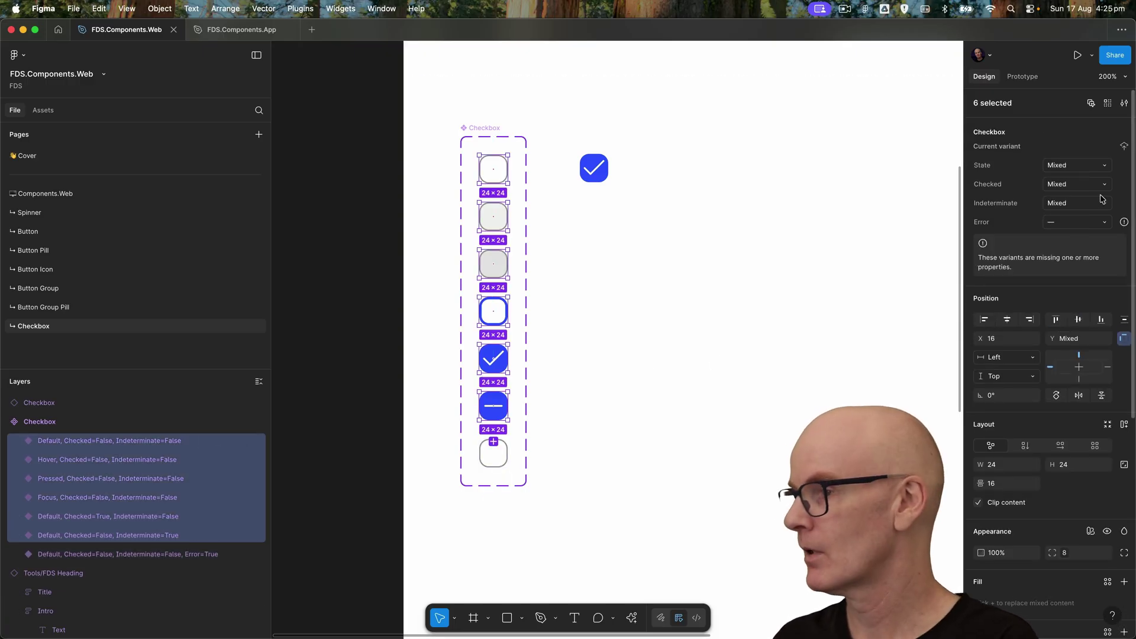
{"action": "left_click", "coordinate": [1106, 222]}
{"action": "left_click", "coordinate": [1086, 246]}
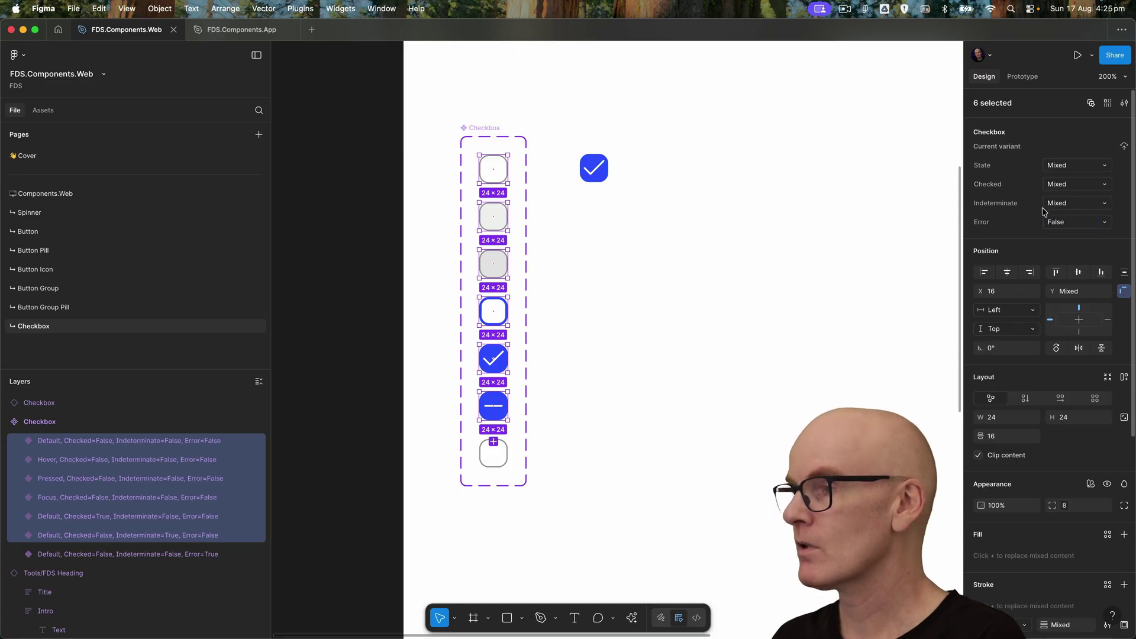
{"action": "left_click", "coordinate": [563, 463]}
- Change the unchecked error variant's stroke color to Border/Negative and its stroke weight to 2
{"action": "left_click", "coordinate": [502, 454]}
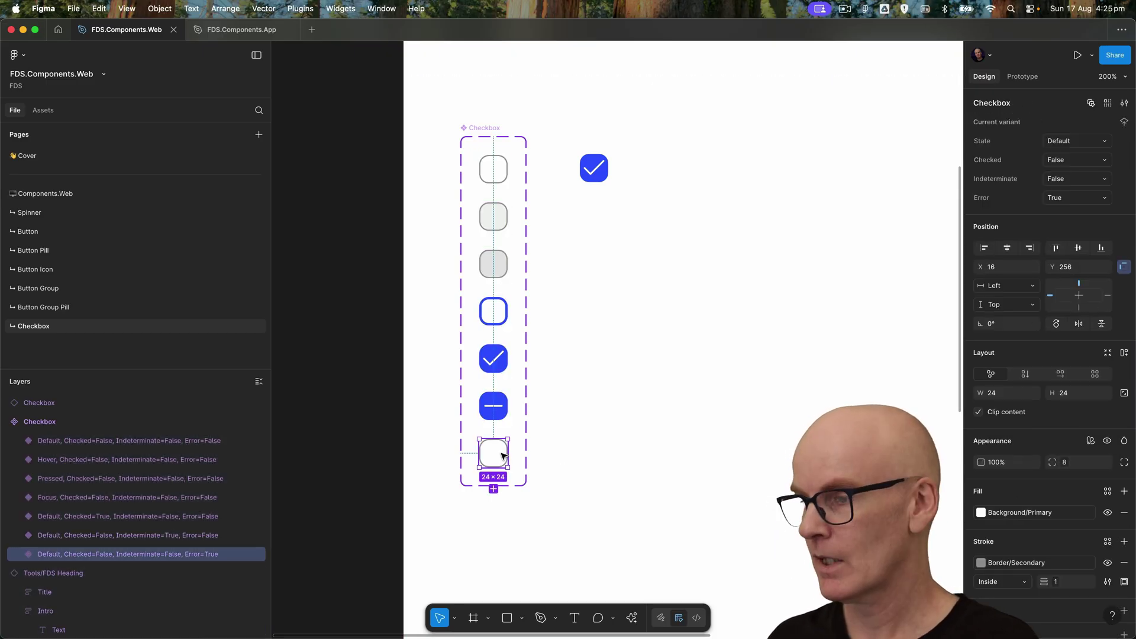
{"action": "left_click", "coordinate": [1004, 563]}
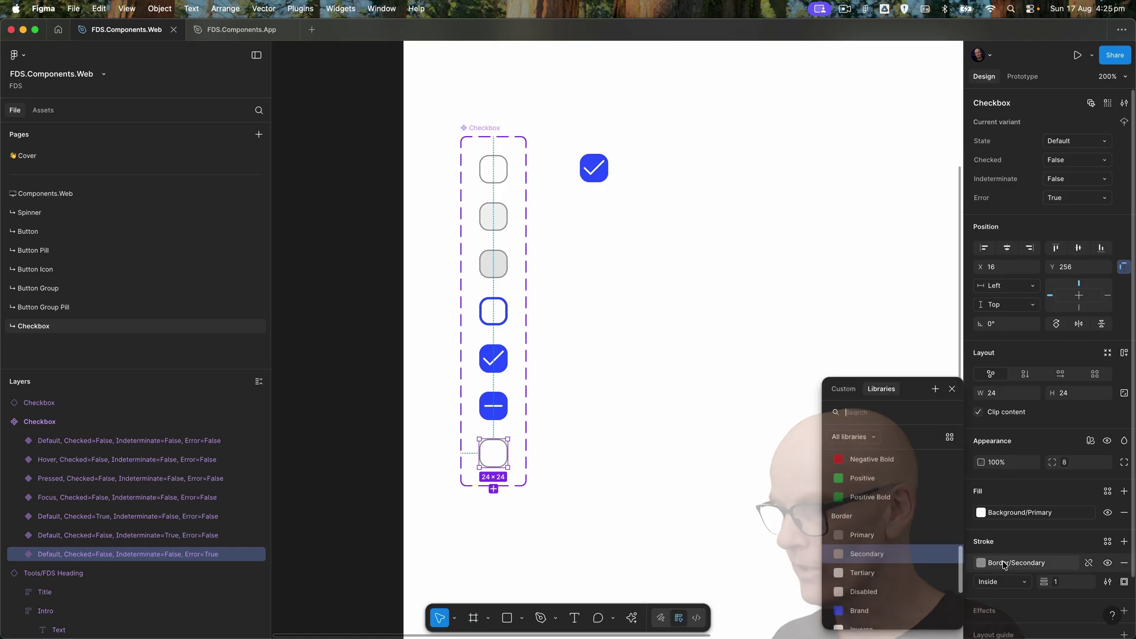
{"action": "scroll", "coordinate": [892, 568], "scroll_direction": "down", "scroll_amount": 2}
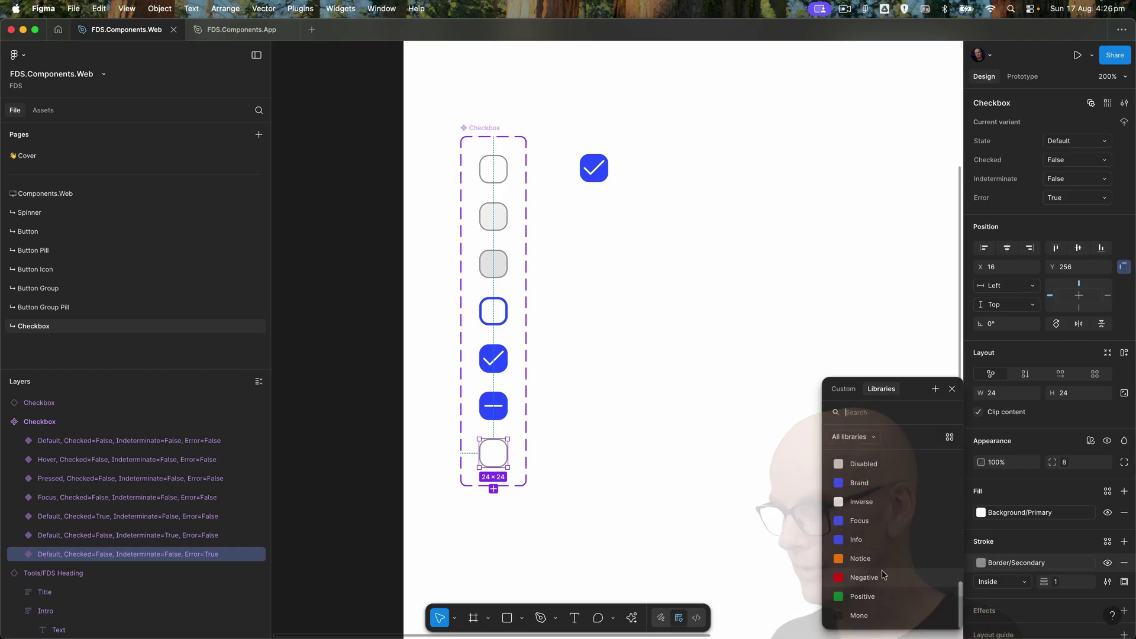
{"action": "left_click", "coordinate": [864, 577]}
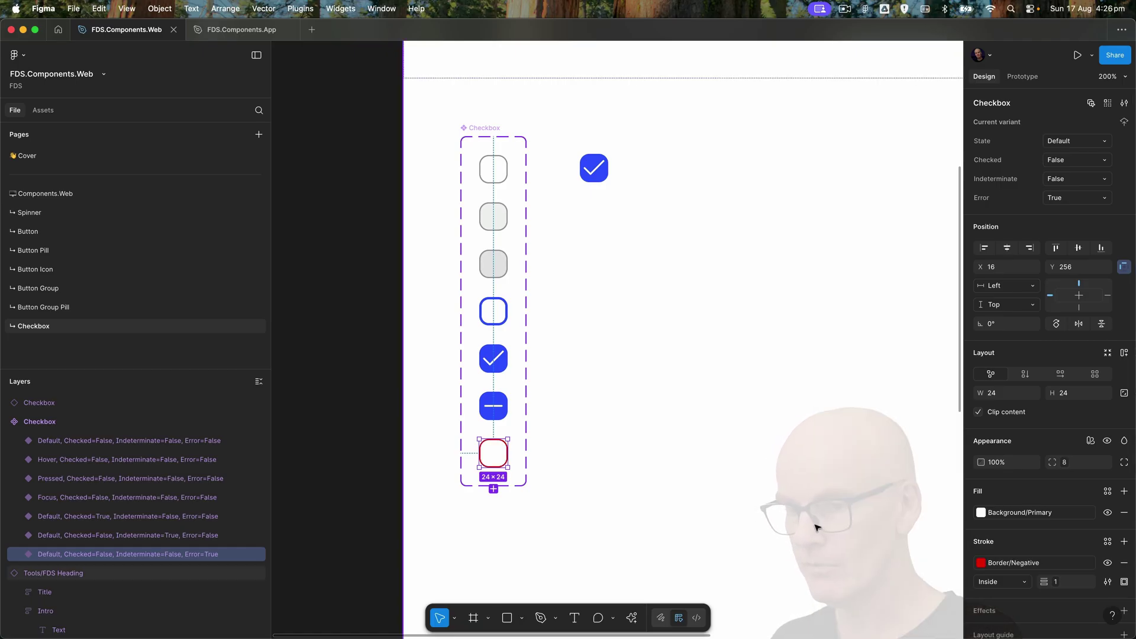
{"action": "left_click", "coordinate": [1060, 585]}
{"action": "left_click", "coordinate": [1076, 517]}
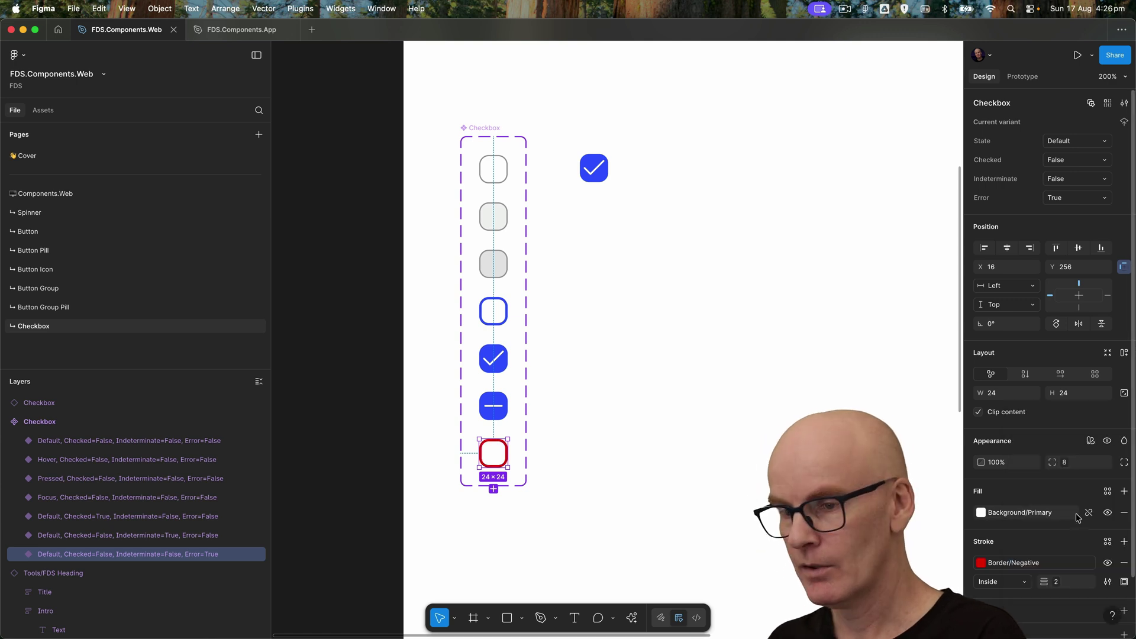
- Move the Checkbox instance farther from the component set and widen the set to about 136
{"action": "left_click", "coordinate": [594, 168]}
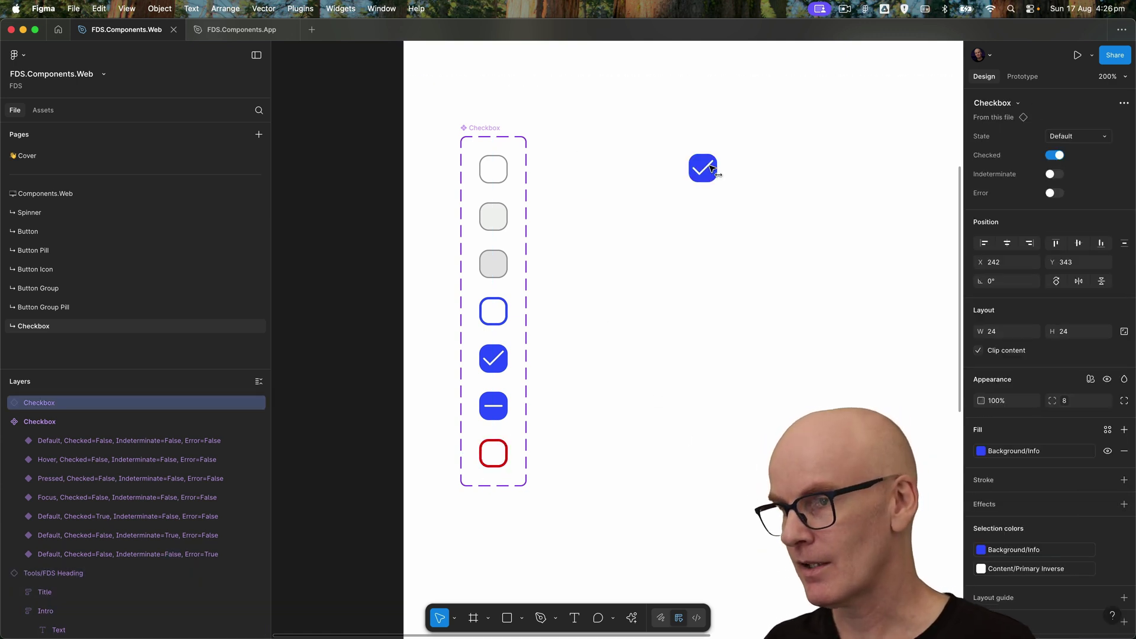
{"action": "left_click_drag", "start_coordinate": [715, 172], "coordinate": [720, 172]}
{"action": "left_click", "coordinate": [464, 128]}
{"action": "left_click_drag", "start_coordinate": [526, 149], "coordinate": [621, 148]}
- Move the unchecked error variant beside the unchecked Default variant, at X 56 and Y 16
{"action": "left_click_drag", "start_coordinate": [493, 453], "coordinate": [548, 173]}
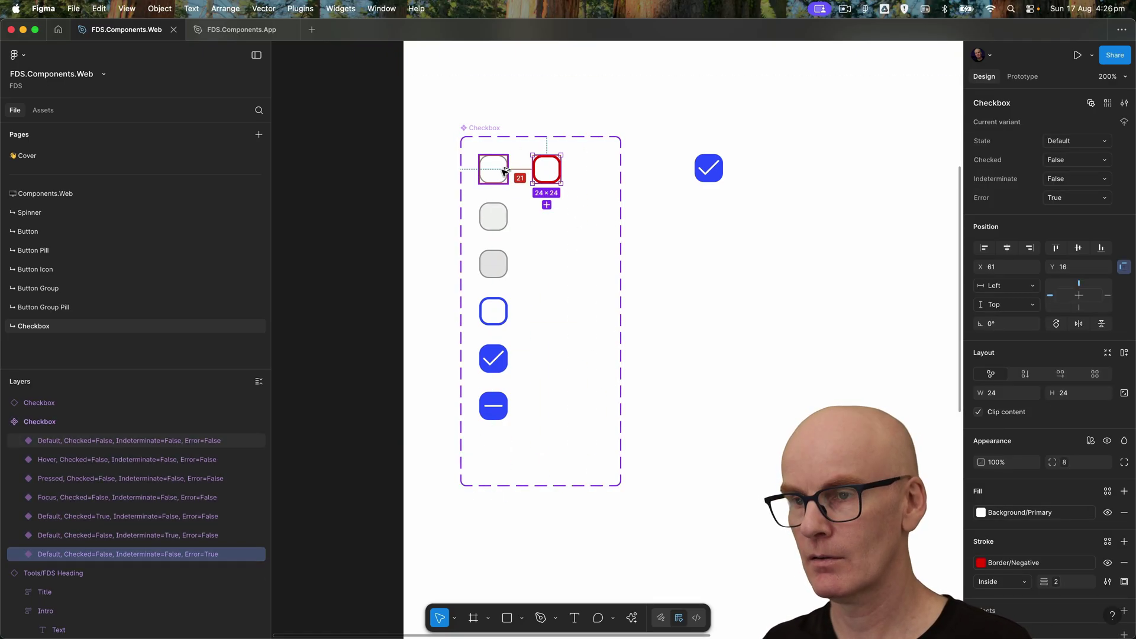
{"action": "key", "text": "Left"}
{"action": "key", "text": "Left"}
{"action": "key", "text": "Left"}
{"action": "key", "text": "Left"}
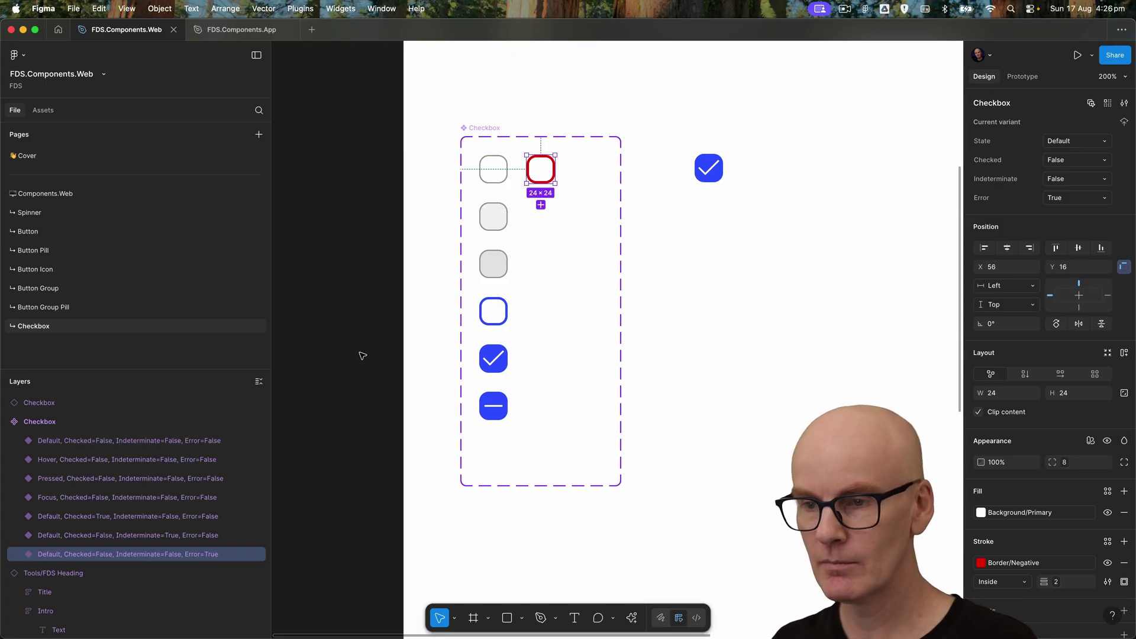
{"action": "left_click", "coordinate": [355, 370]}
- Duplicate the checked Default variant into the second column at X 56 and set the copy's Error property to True
{"action": "left_click", "coordinate": [495, 362]}
{"action": "left_click_drag", "start_coordinate": [496, 363], "coordinate": [549, 366]}
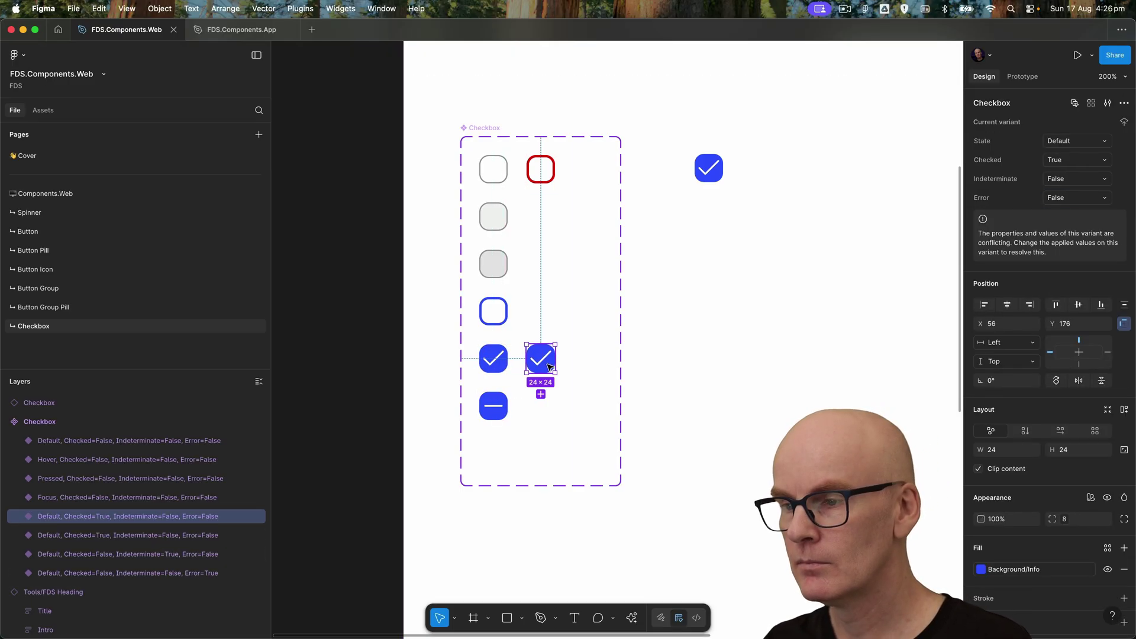
{"action": "left_click", "coordinate": [1104, 198]}
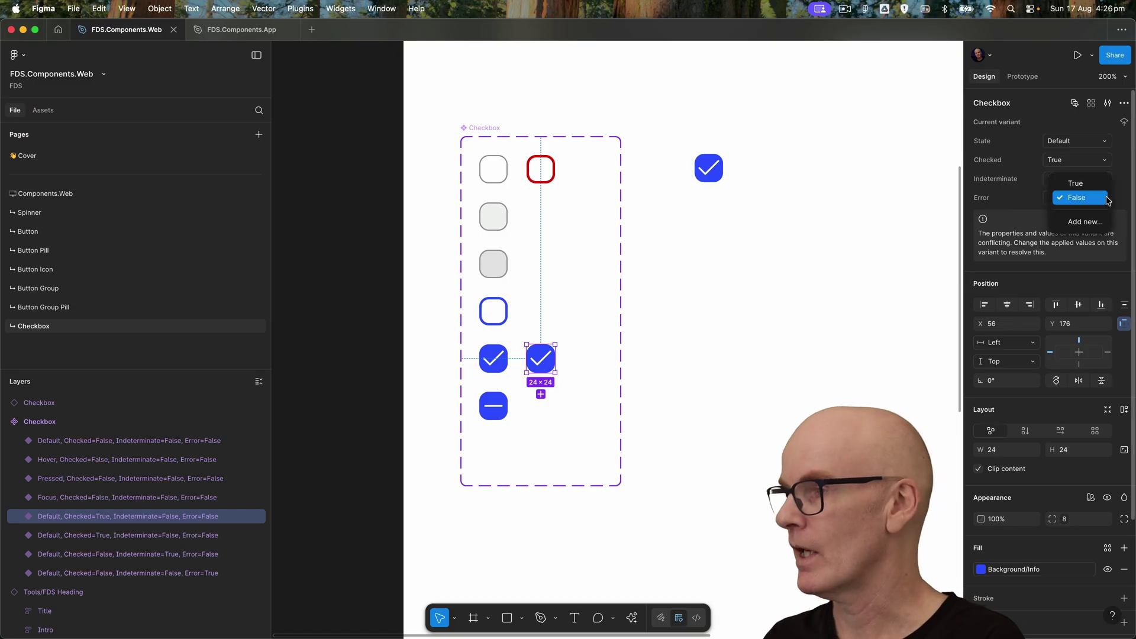
{"action": "left_click", "coordinate": [1093, 187]}
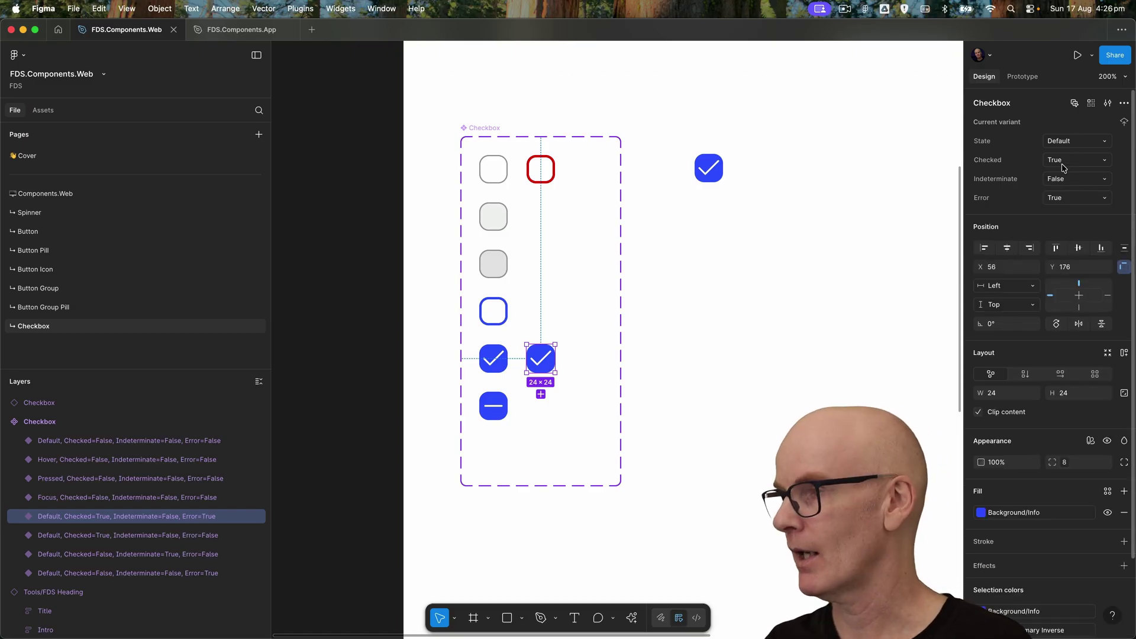
- Change the fill of the checked error variant to Background/Negative
{"action": "left_click", "coordinate": [980, 512]}
{"action": "scroll", "coordinate": [891, 532], "scroll_direction": "down", "scroll_amount": 5}
{"action": "left_click", "coordinate": [889, 520]}
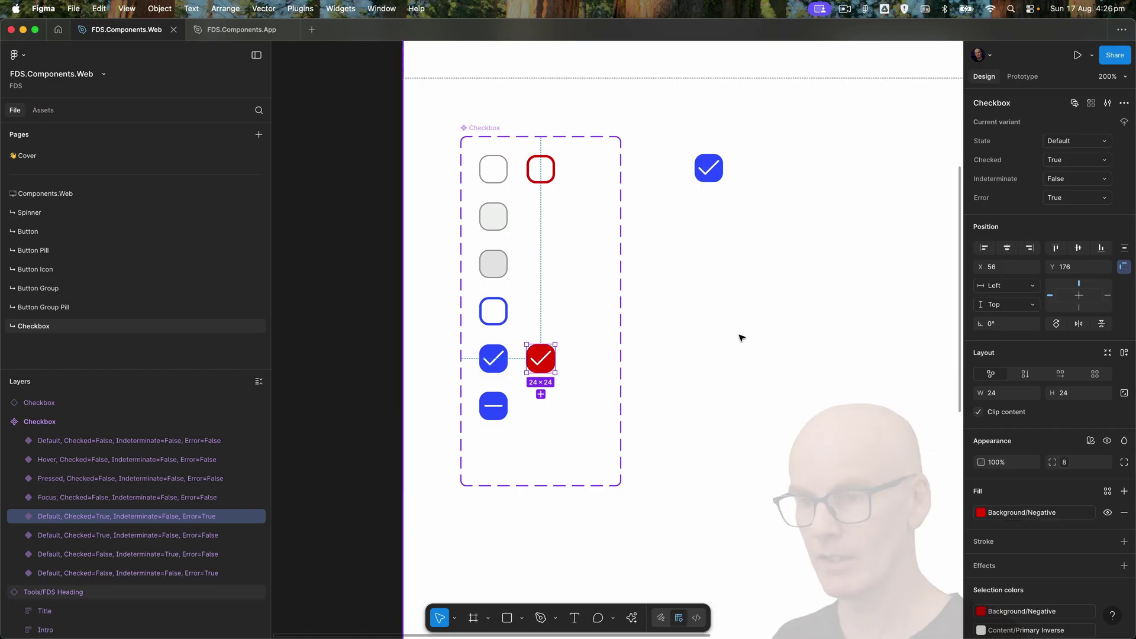
{"action": "left_click", "coordinate": [715, 314]}
- Duplicate the indeterminate variant into the second column, giving the copy a Background/Negative fill and Error set to True
{"action": "left_click_drag", "start_coordinate": [491, 427], "coordinate": [537, 406]}
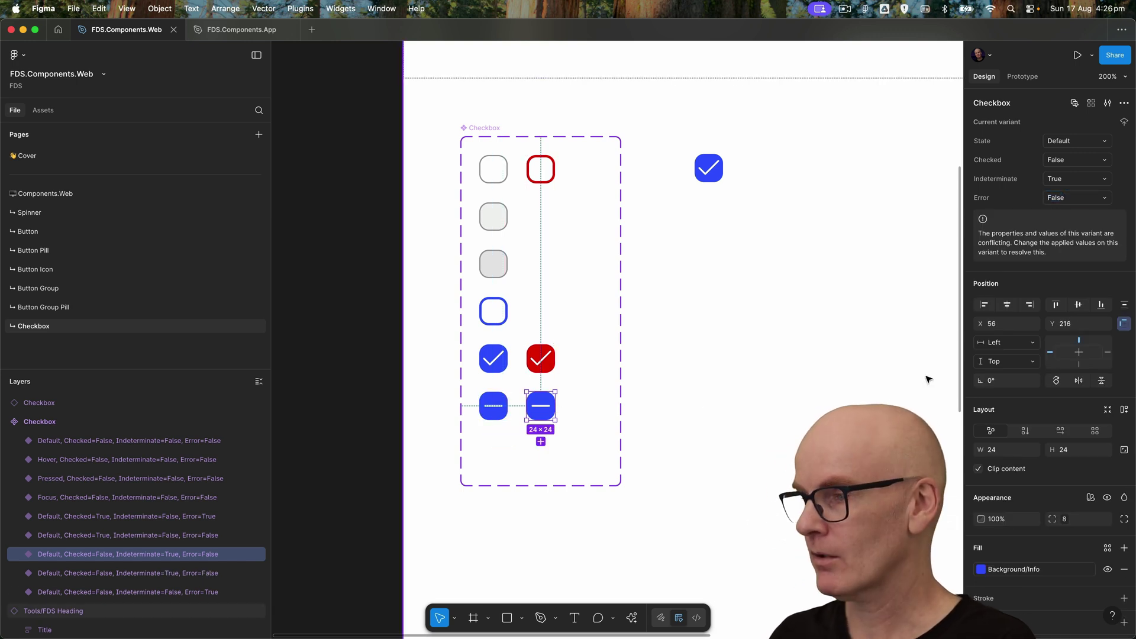
{"action": "left_click", "coordinate": [1033, 571]}
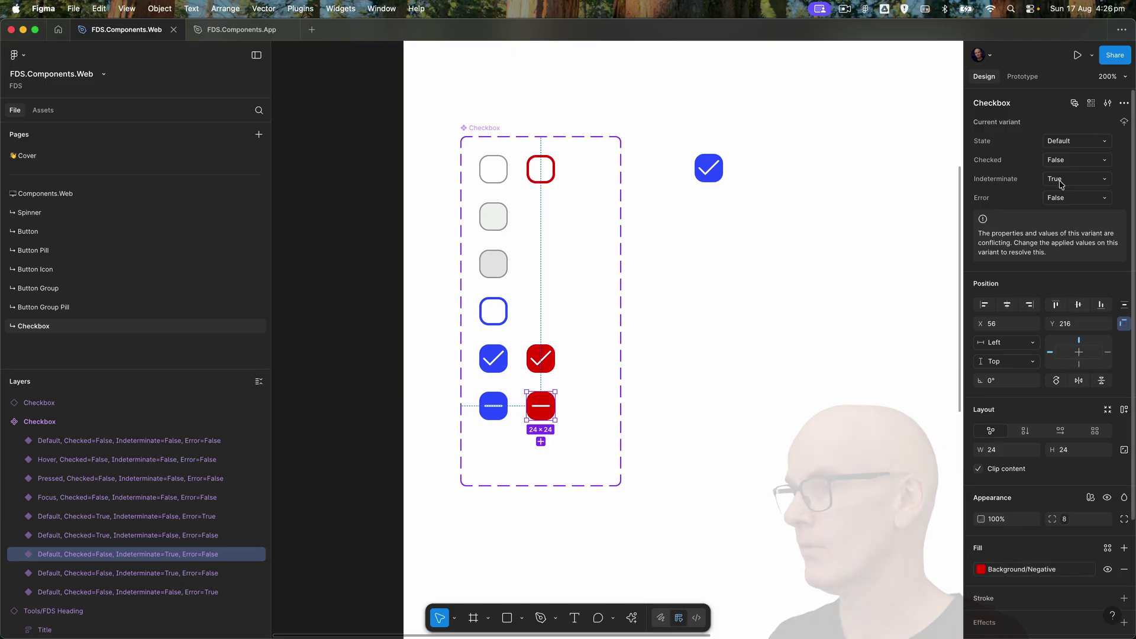
{"action": "left_click", "coordinate": [1099, 198]}
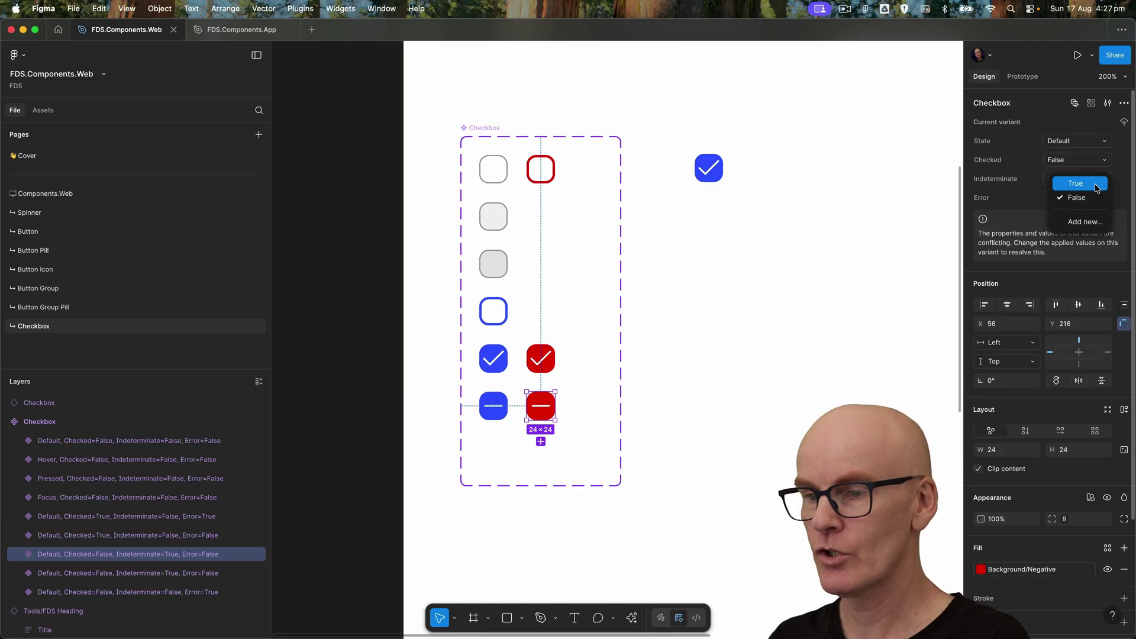
{"action": "left_click", "coordinate": [1075, 182]}
- Reorder the component set's Error property values so that False comes before True
{"action": "left_click", "coordinate": [476, 126]}
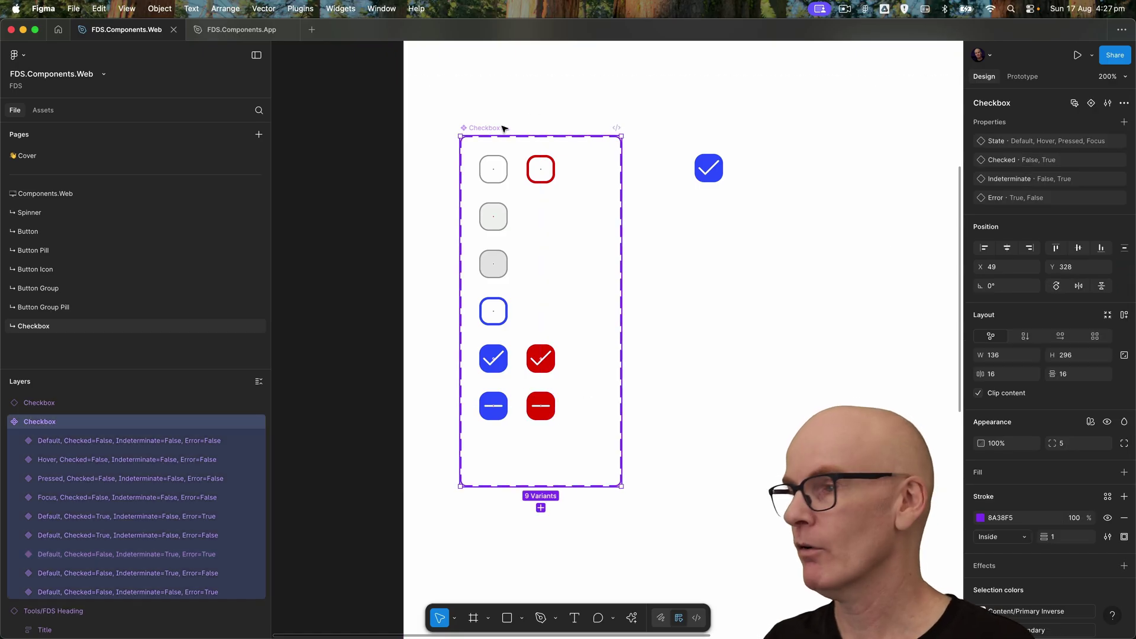
{"action": "left_click", "coordinate": [1108, 199]}
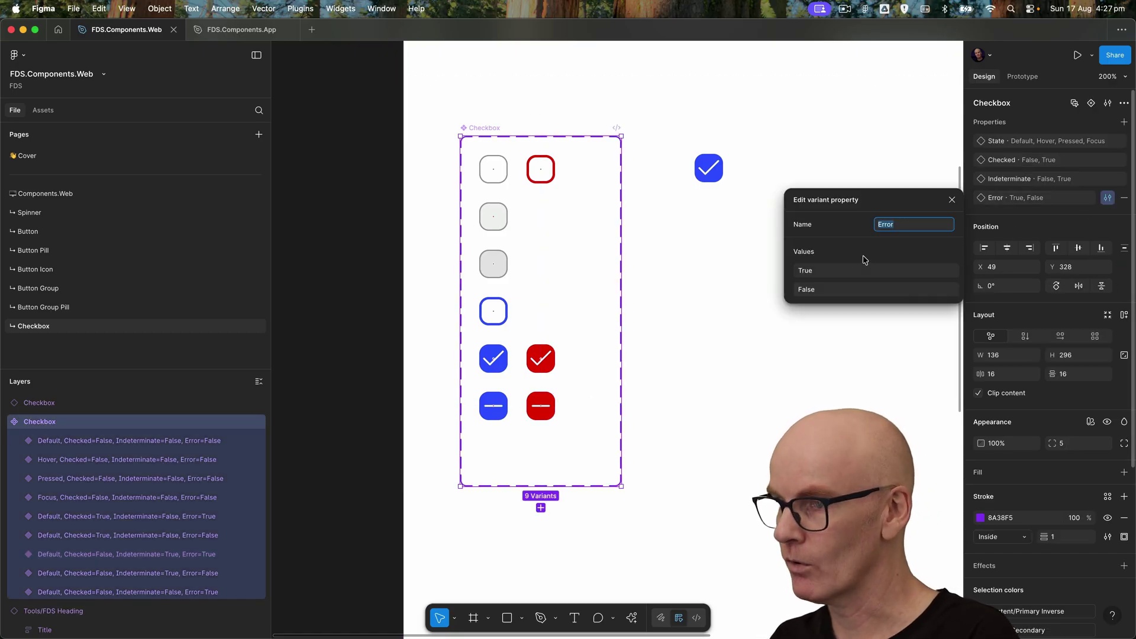
{"action": "left_click_drag", "start_coordinate": [800, 289], "coordinate": [798, 272]}
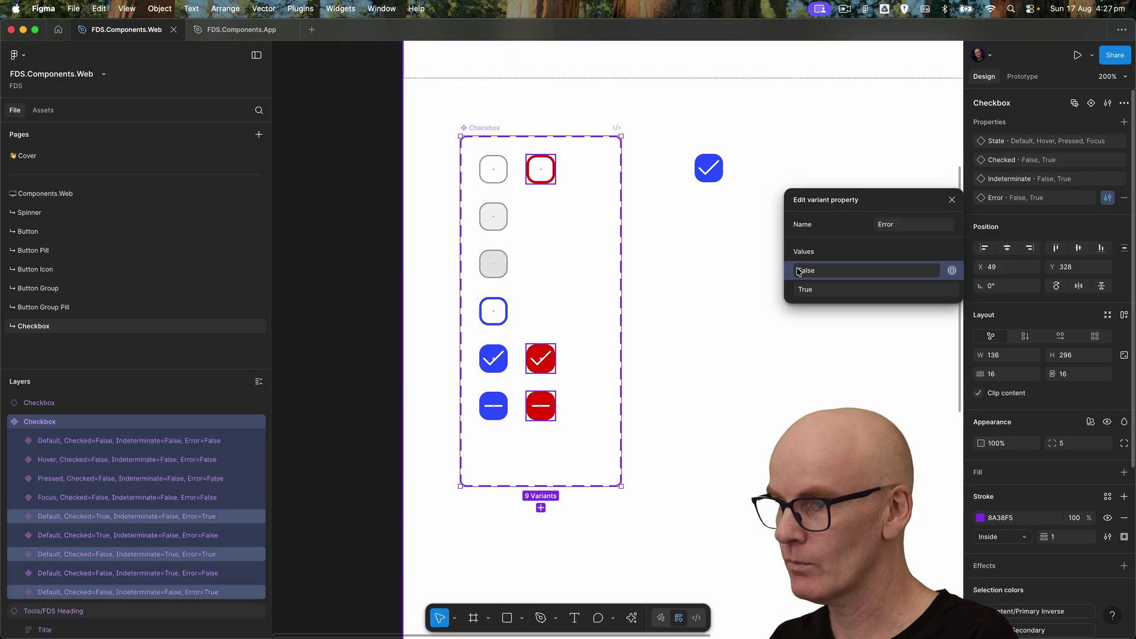
- Duplicate the unchecked Default variant, placing the copy last in the layer order and in the first column at X 16, Y 256
{"action": "left_click", "coordinate": [951, 201]}
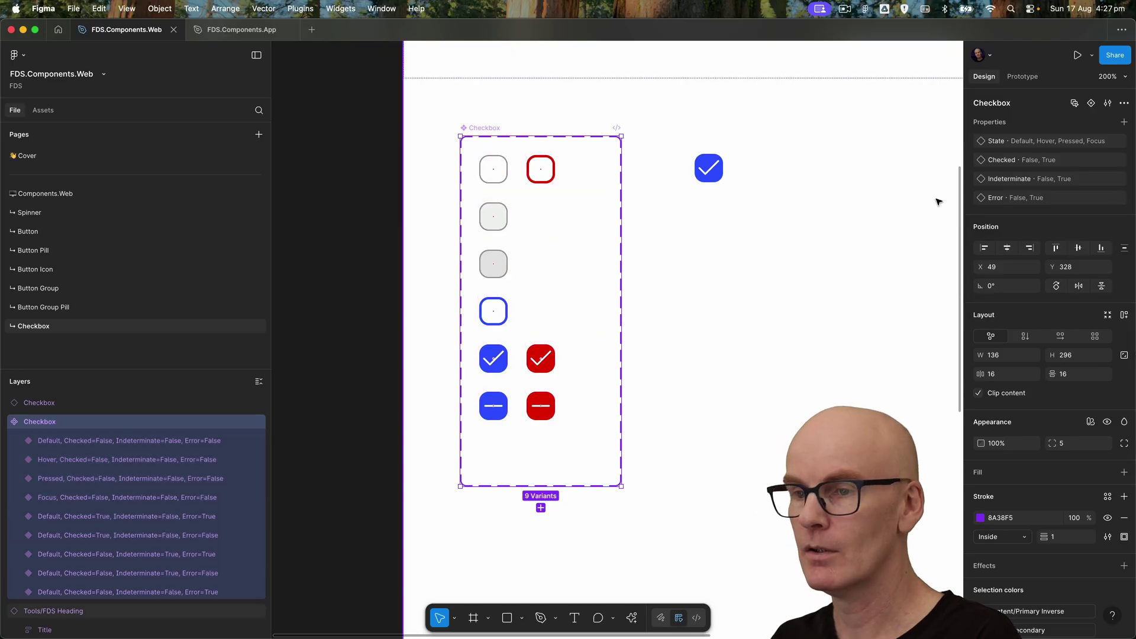
{"action": "left_click", "coordinate": [358, 250]}
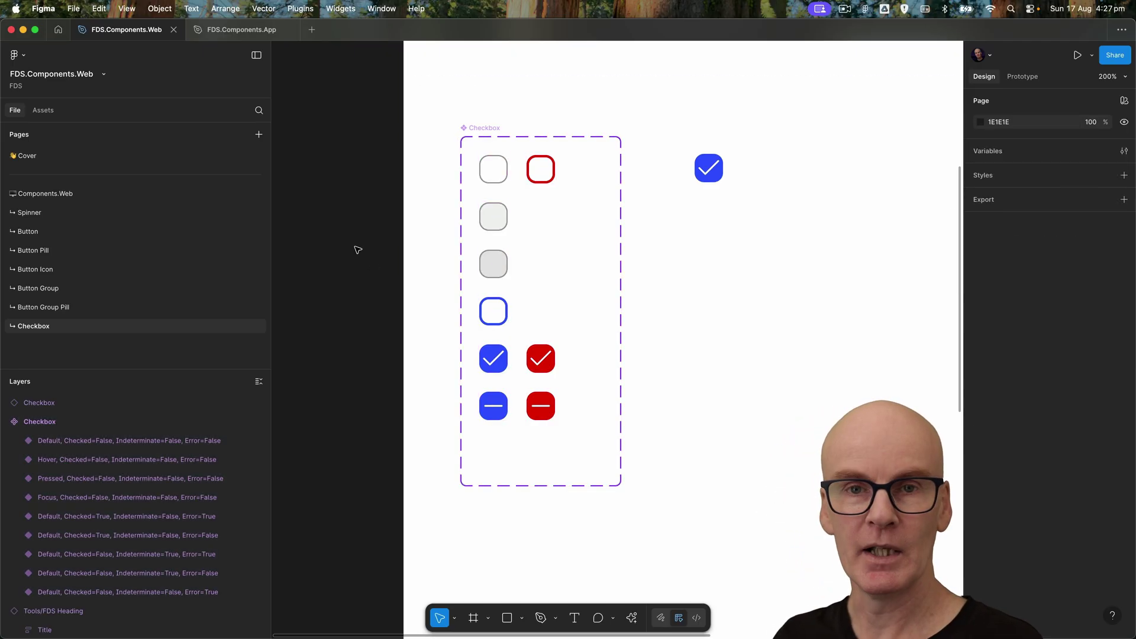
{"action": "left_click", "coordinate": [493, 168]}
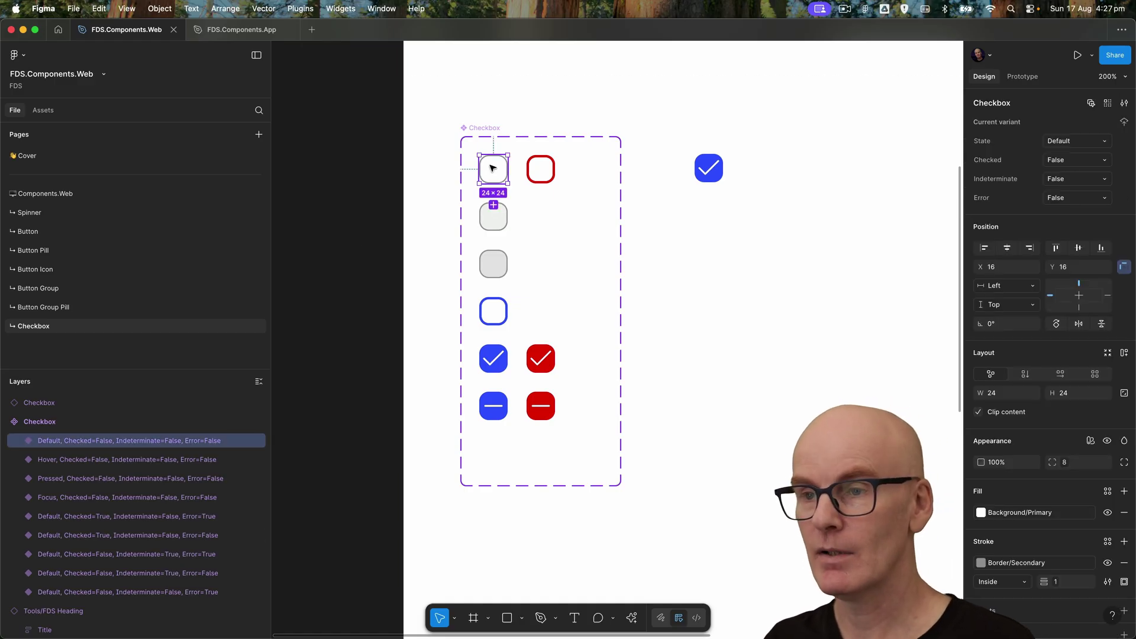
{"action": "left_click", "coordinate": [495, 205]}
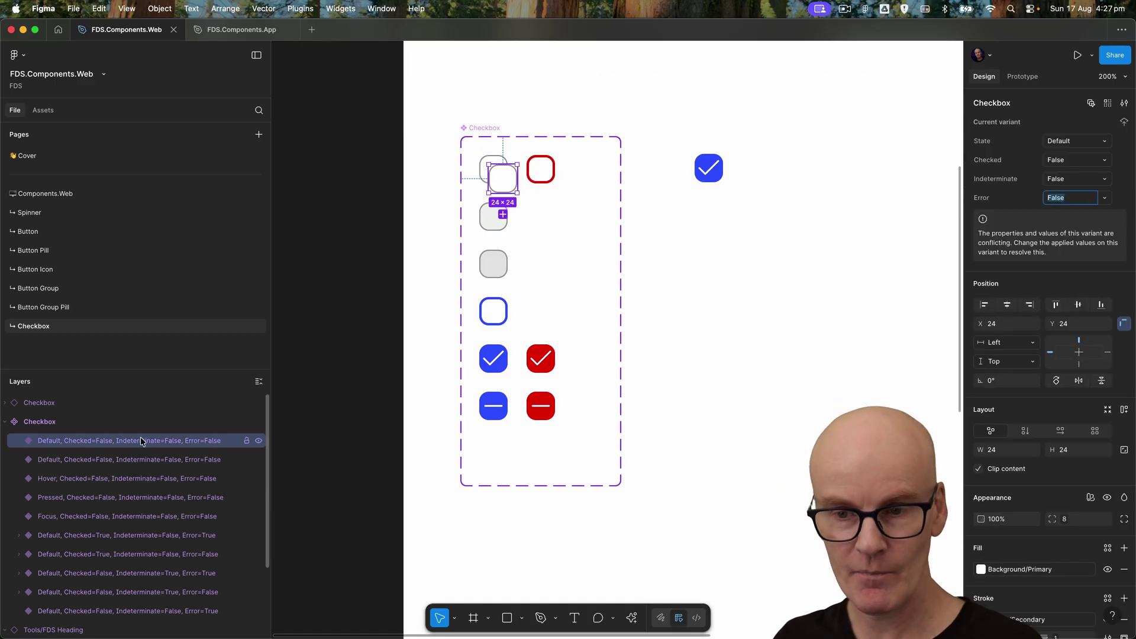
{"action": "left_click_drag", "start_coordinate": [140, 590], "coordinate": [142, 619]}
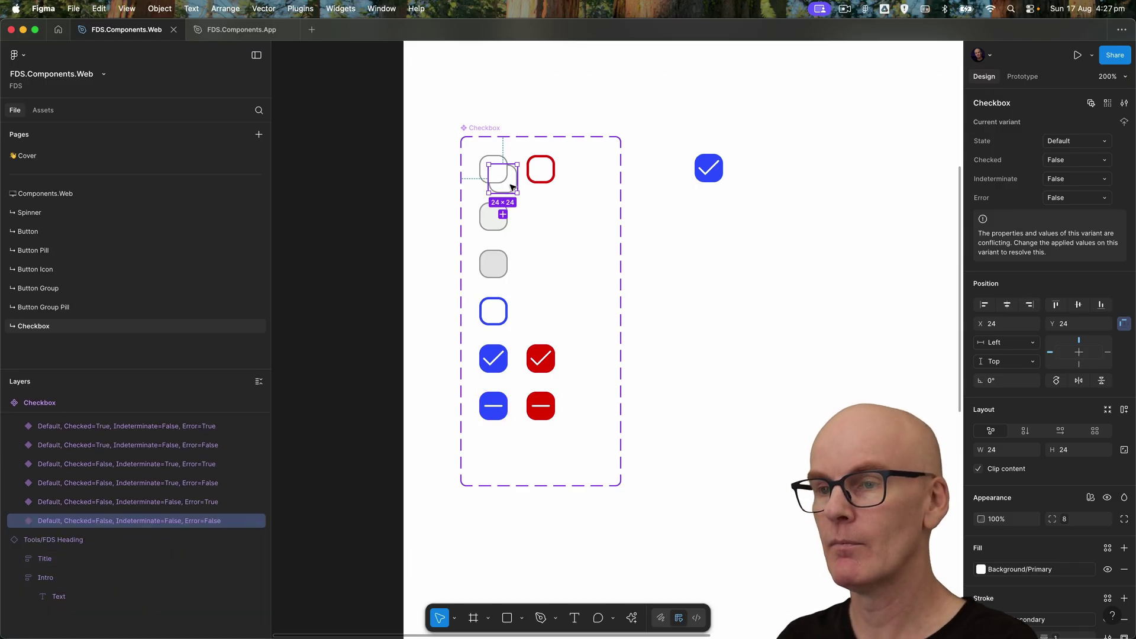
{"action": "left_click_drag", "start_coordinate": [513, 203], "coordinate": [501, 460]}
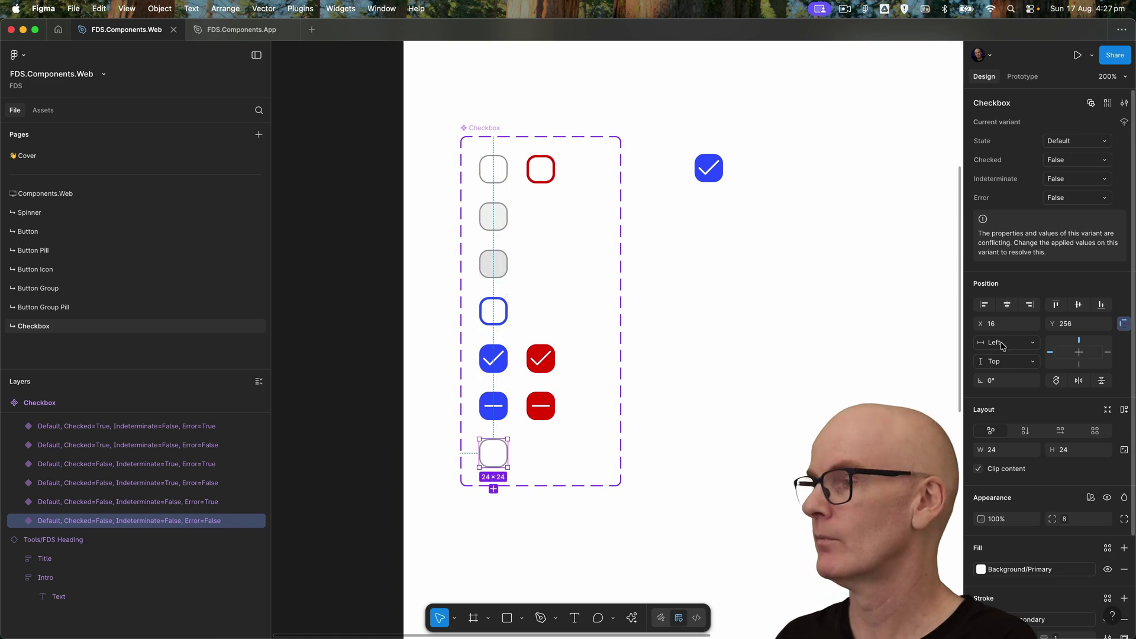
- Add a Disabled property to the new variant by appending ", Disabled=True" to its layer name
{"action": "double_click", "coordinate": [203, 520]}
{"action": "left_click", "coordinate": [246, 520]}
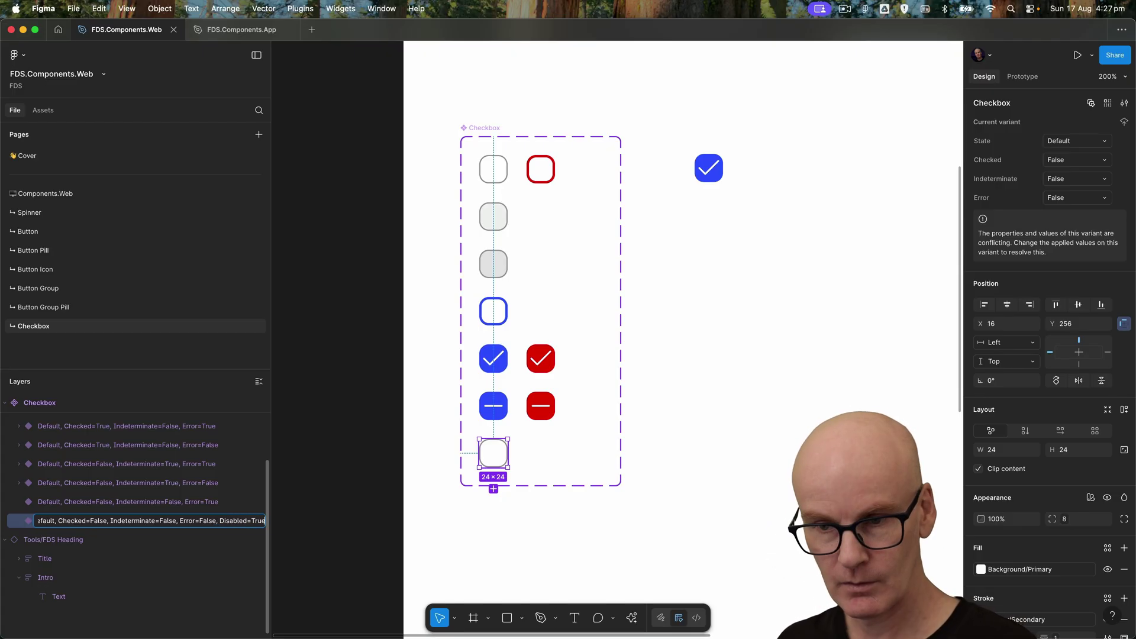
{"action": "type", "text": ", Disabled=True"}
{"action": "key", "text": "Return"}
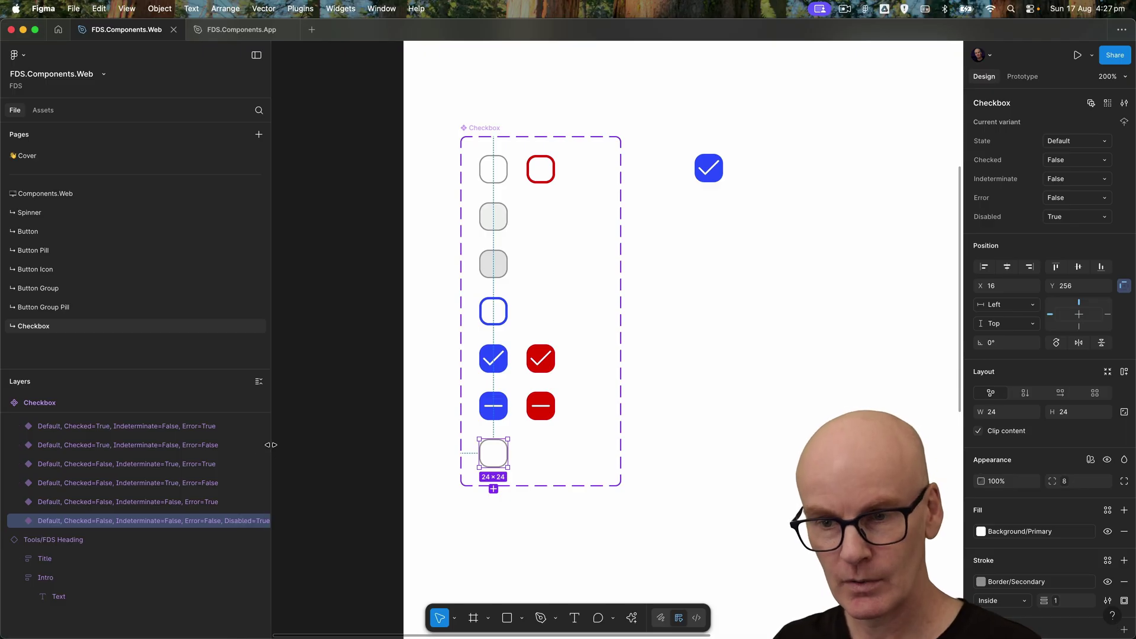
- Set the Disabled property to False on the nine other Checkbox variants at once
{"action": "left_click_drag", "start_coordinate": [270, 445], "coordinate": [297, 441]}
{"action": "scroll", "coordinate": [160, 532], "scroll_direction": "up", "scroll_amount": 3}
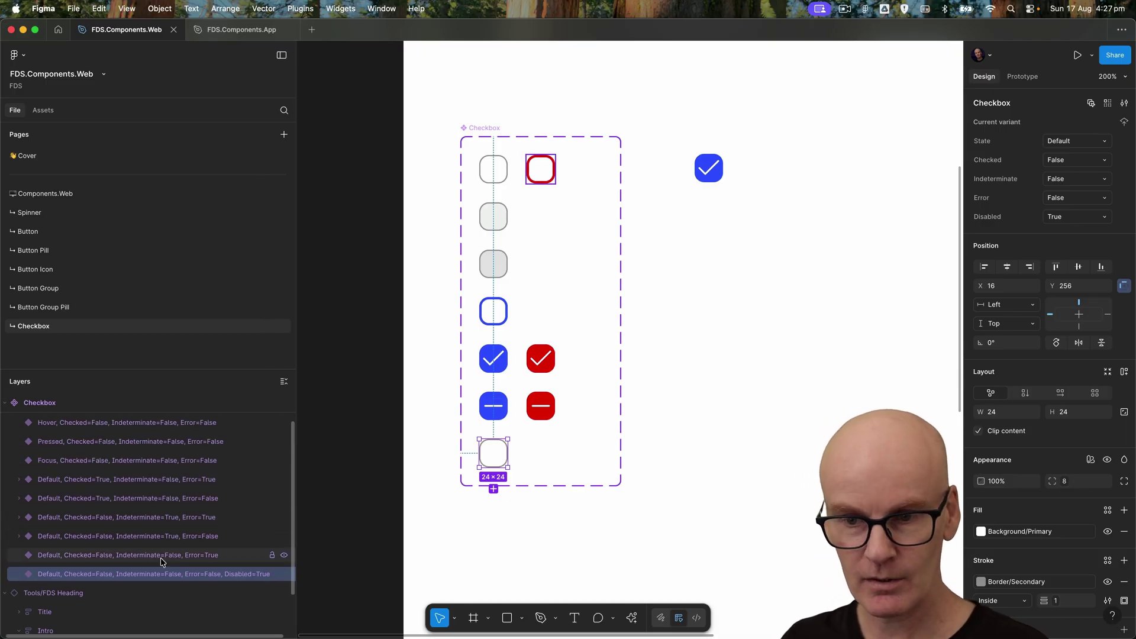
{"action": "left_click", "coordinate": [161, 557]}
{"action": "scroll", "coordinate": [154, 503], "scroll_direction": "up", "scroll_amount": 2}
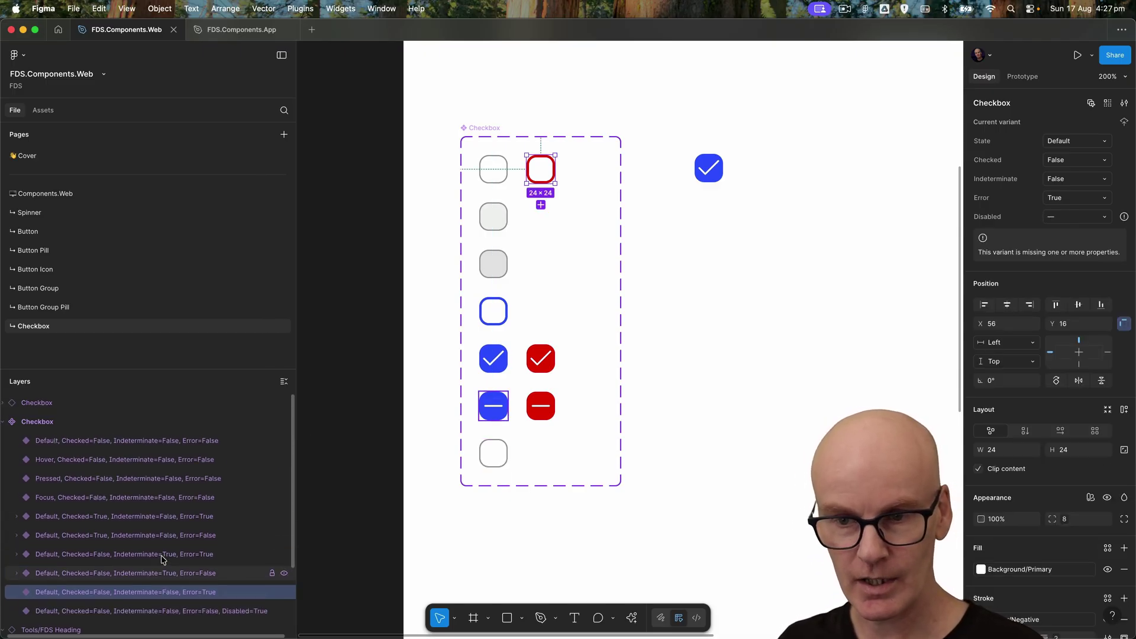
{"action": "left_click", "coordinate": [148, 440], "text": "shift"}
{"action": "left_click", "coordinate": [1106, 242]}
{"action": "left_click", "coordinate": [1087, 268]}
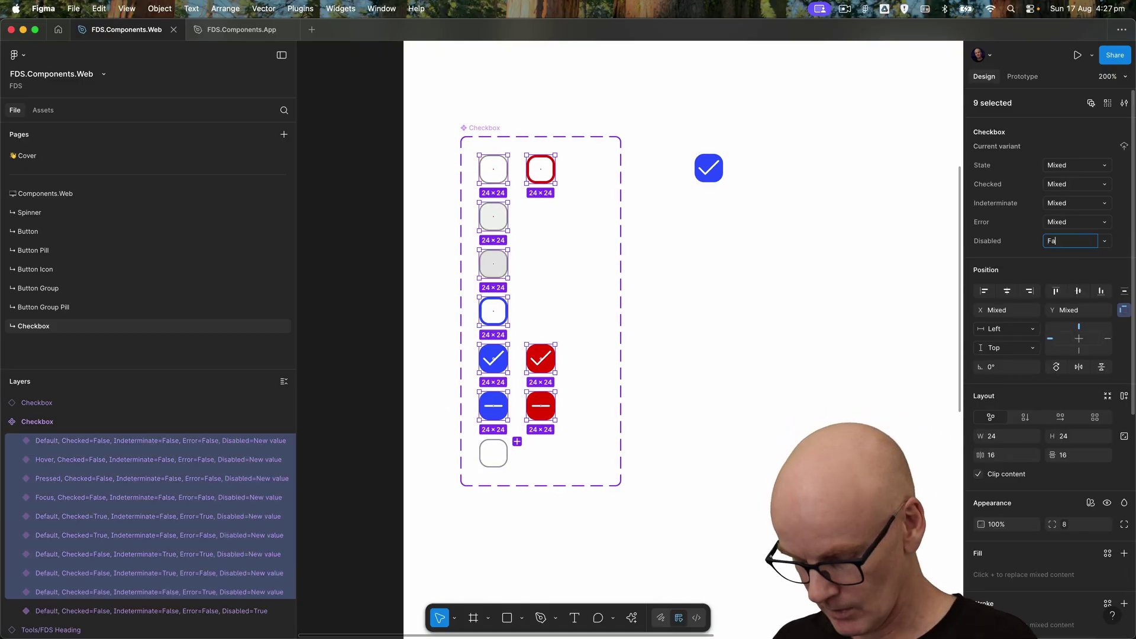
{"action": "left_click", "coordinate": [346, 203]}
- Give the unchecked disabled variant a Background/Disabled fill and a Border/Disabled stroke
{"action": "left_click", "coordinate": [493, 453]}
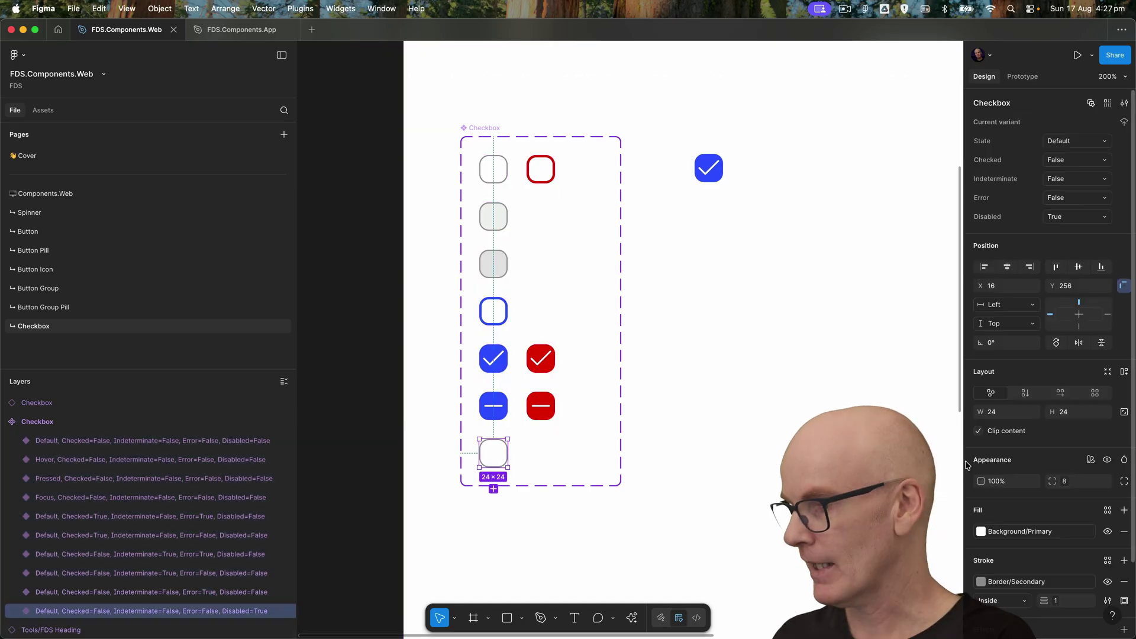
{"action": "left_click", "coordinate": [1047, 533]}
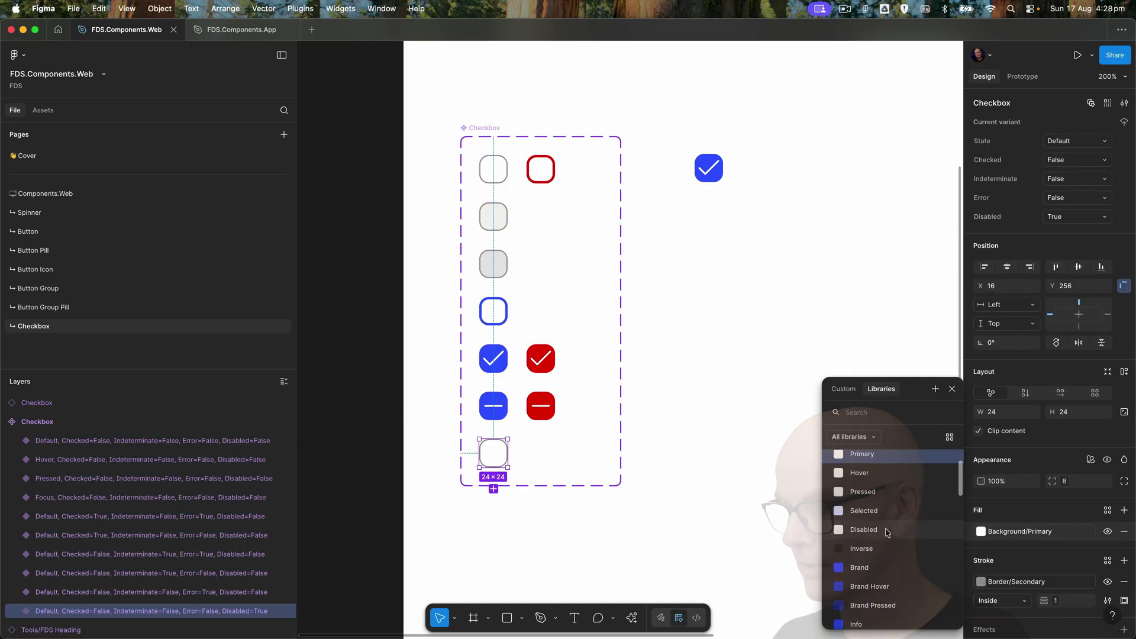
{"action": "left_click", "coordinate": [887, 530]}
{"action": "scroll", "coordinate": [916, 555], "scroll_direction": "down", "scroll_amount": 4}
{"action": "scroll", "coordinate": [916, 554], "scroll_direction": "down", "scroll_amount": 3}
{"action": "left_click", "coordinate": [867, 478]}
{"action": "key", "text": "Escape"}
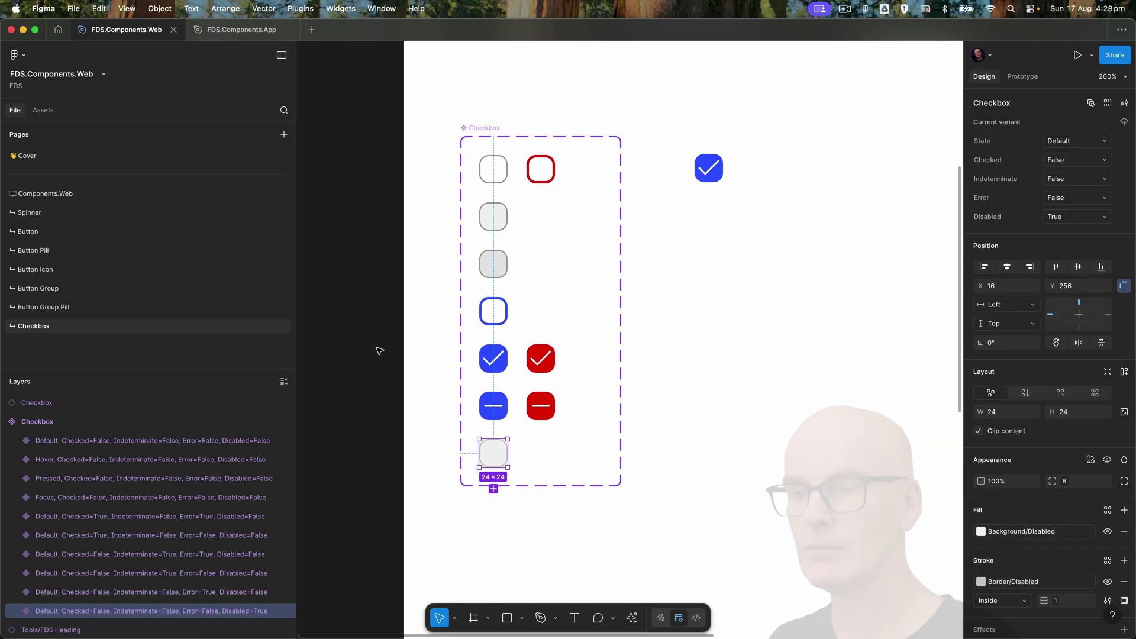
{"action": "left_click", "coordinate": [500, 538]}
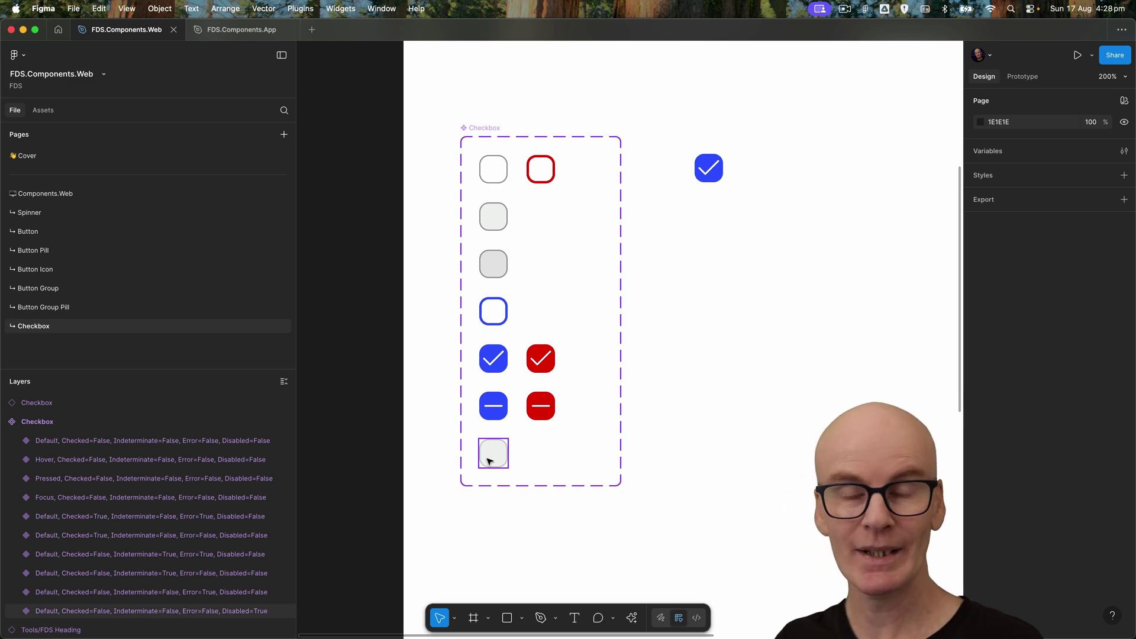
- Duplicate the checked error variant into the third column at X 96 and set the copy's Disabled property to True
{"action": "left_click", "coordinate": [553, 283]}
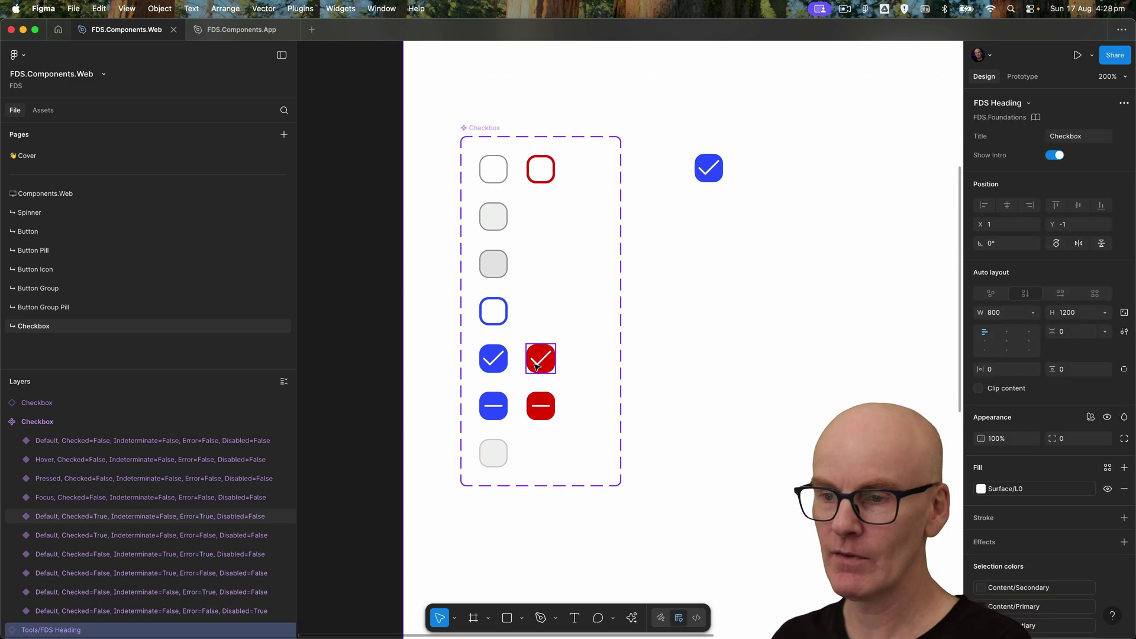
{"action": "left_click_drag", "start_coordinate": [536, 366], "coordinate": [588, 366]}
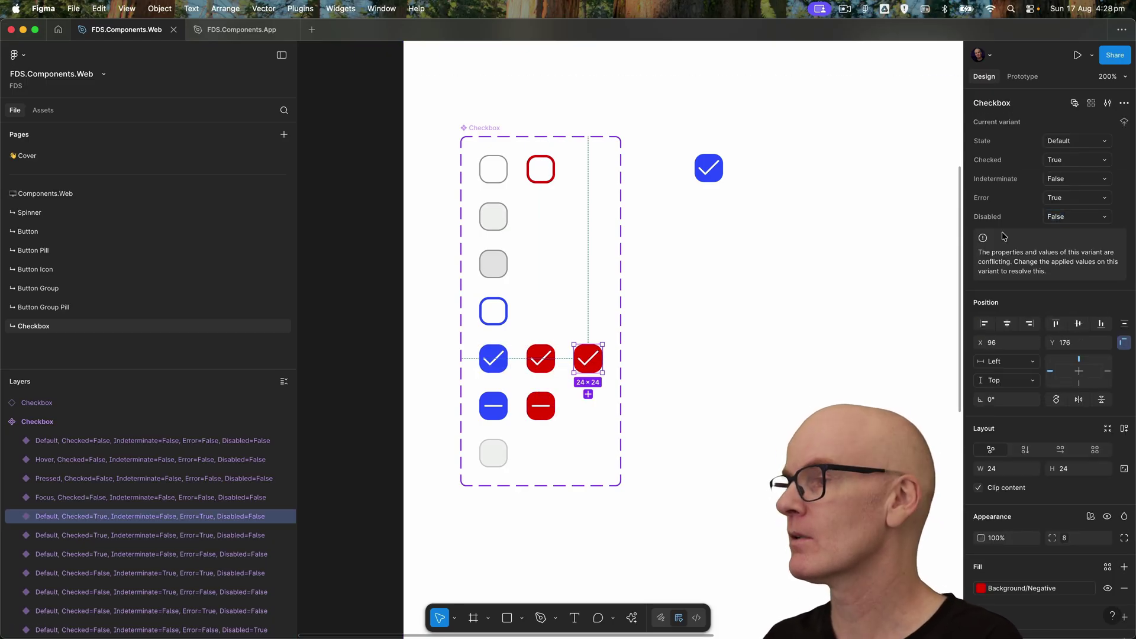
{"action": "left_click", "coordinate": [1104, 217]}
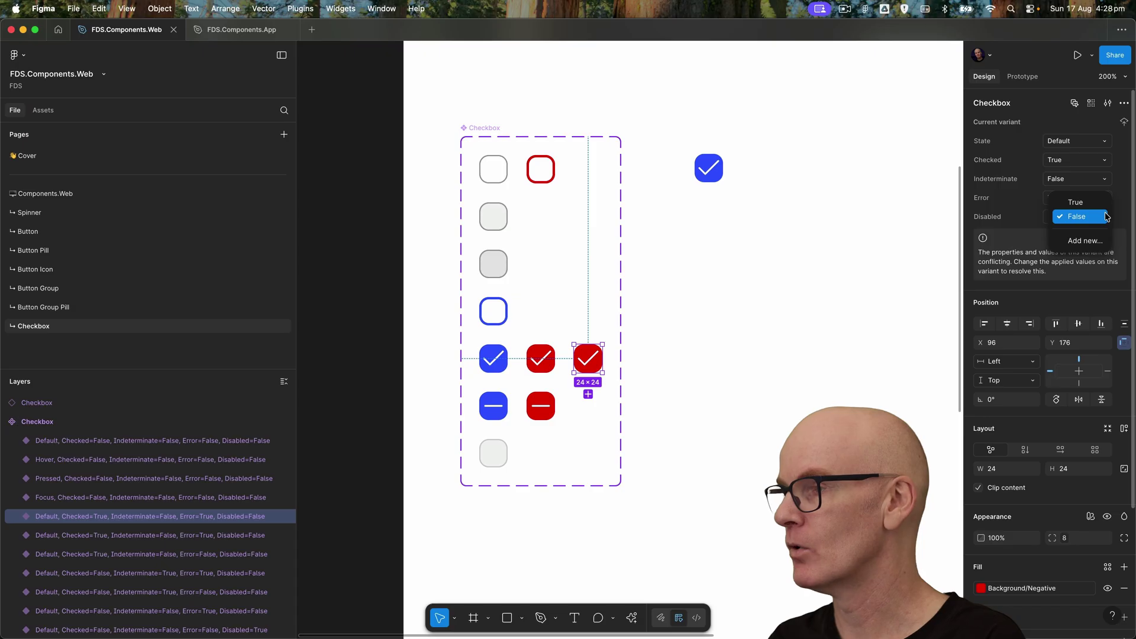
{"action": "left_click", "coordinate": [1075, 202]}
- Change the fill of the checked disabled variant to Background/Disabled
{"action": "left_click", "coordinate": [980, 532]}
{"action": "scroll", "coordinate": [896, 510], "scroll_direction": "up", "scroll_amount": 4}
{"action": "left_click", "coordinate": [864, 486]}
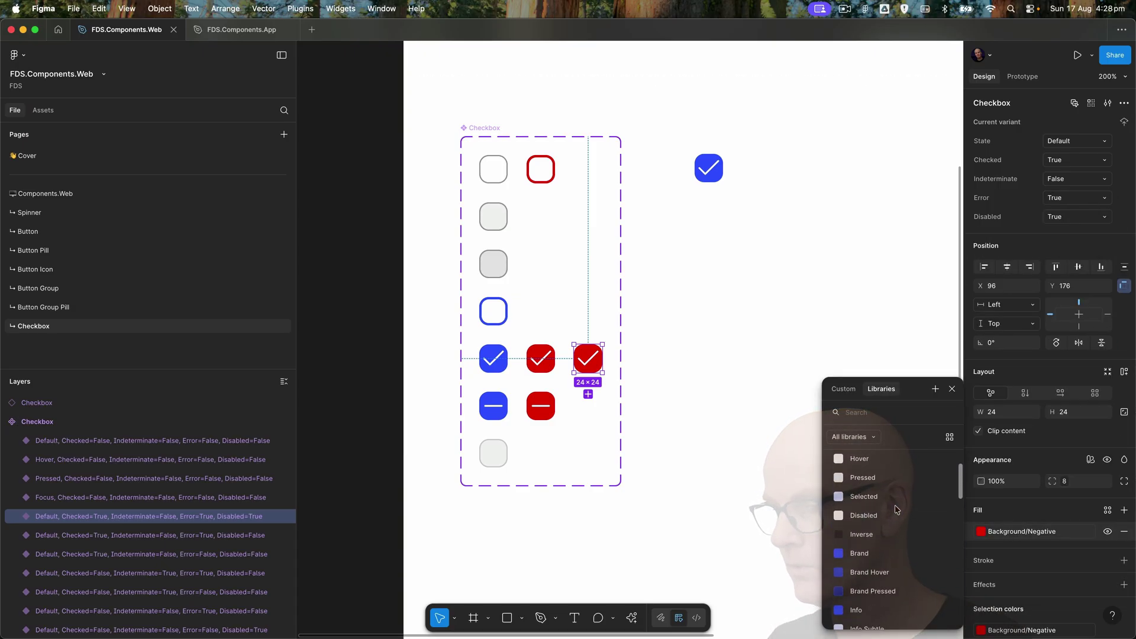
{"action": "key", "text": "Escape"}
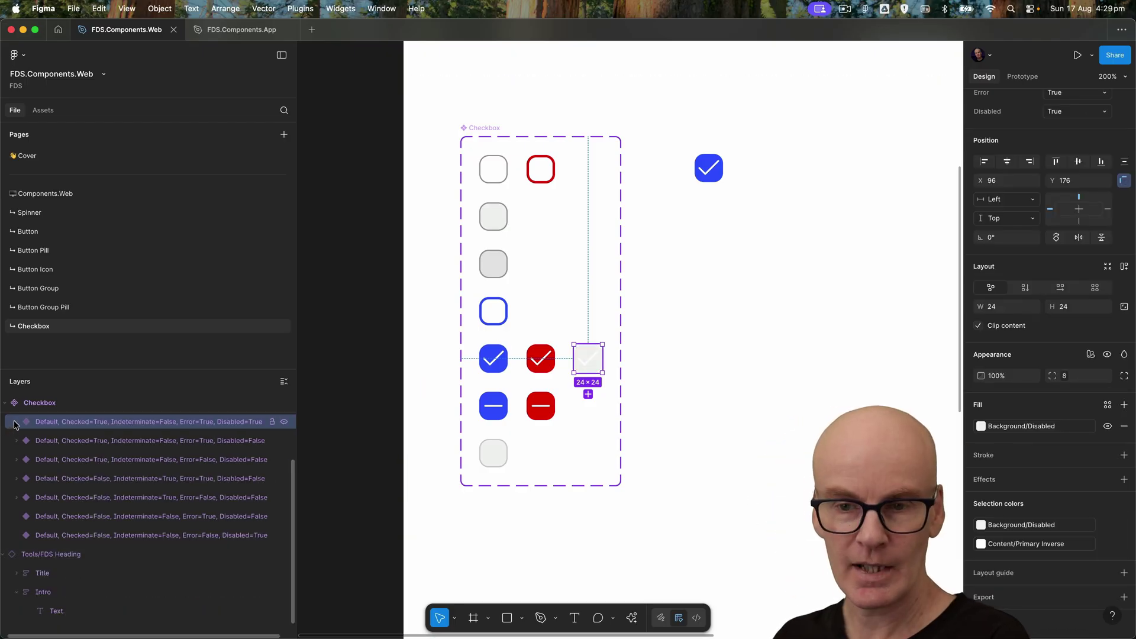
- Recolour the check icon inside the checked disabled variant to Content/Disabled
{"action": "left_click", "coordinate": [15, 421]}
{"action": "left_click", "coordinate": [83, 440]}
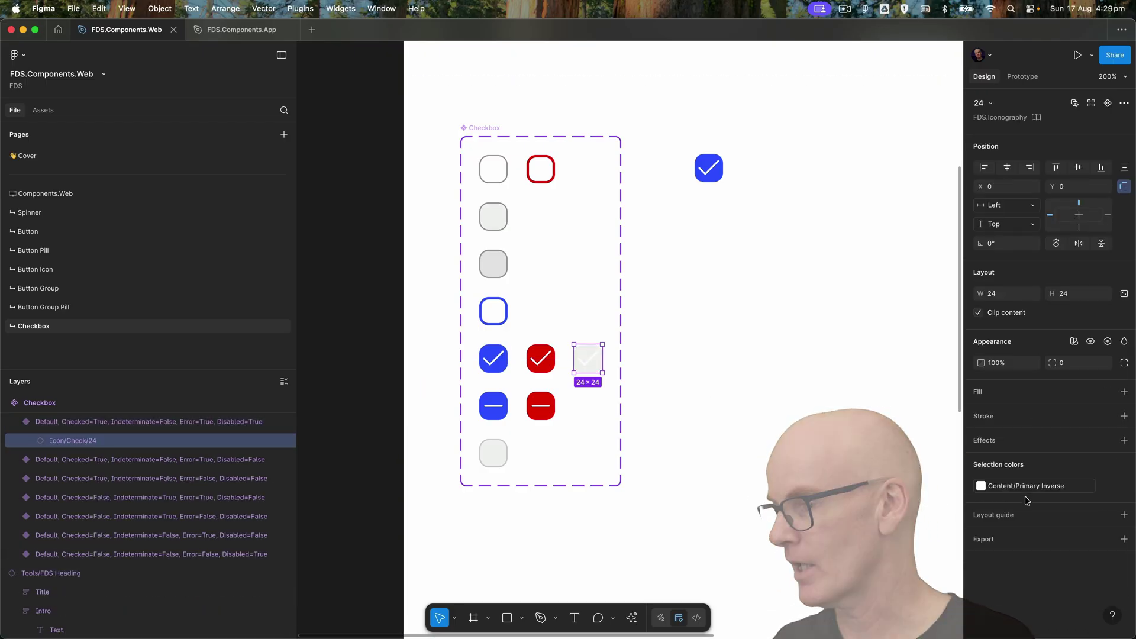
{"action": "left_click", "coordinate": [1006, 486]}
{"action": "left_click", "coordinate": [879, 568]}
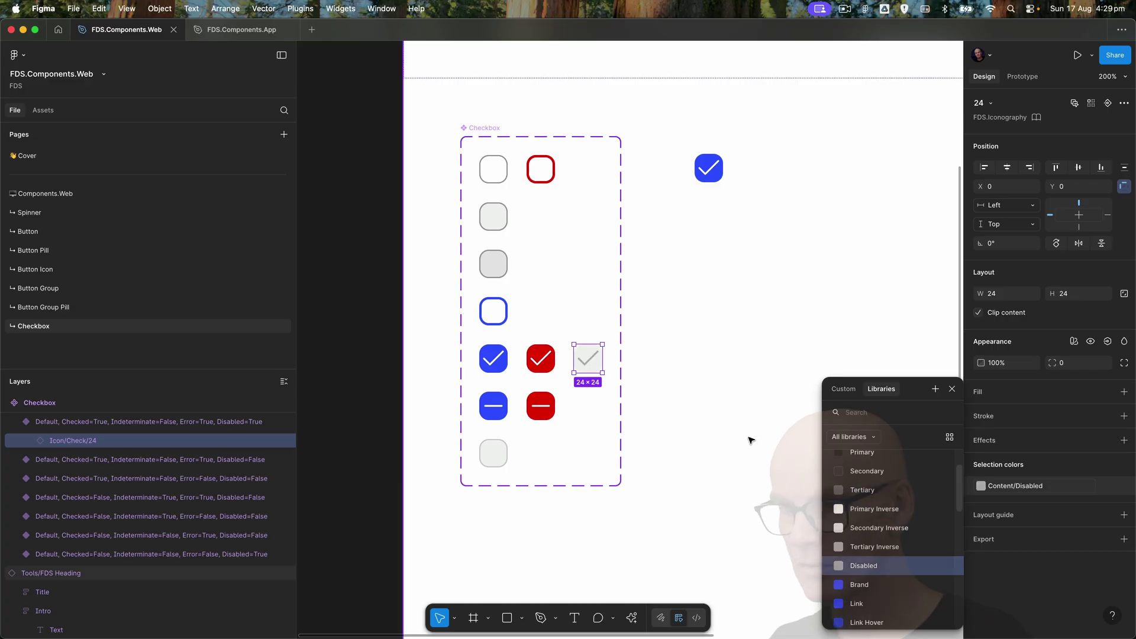
- Duplicate the indeterminate error variant into the third column at X 96, Y 216 and set the copy's Disabled property to True
{"action": "left_click_drag", "start_coordinate": [540, 406], "coordinate": [588, 408]}
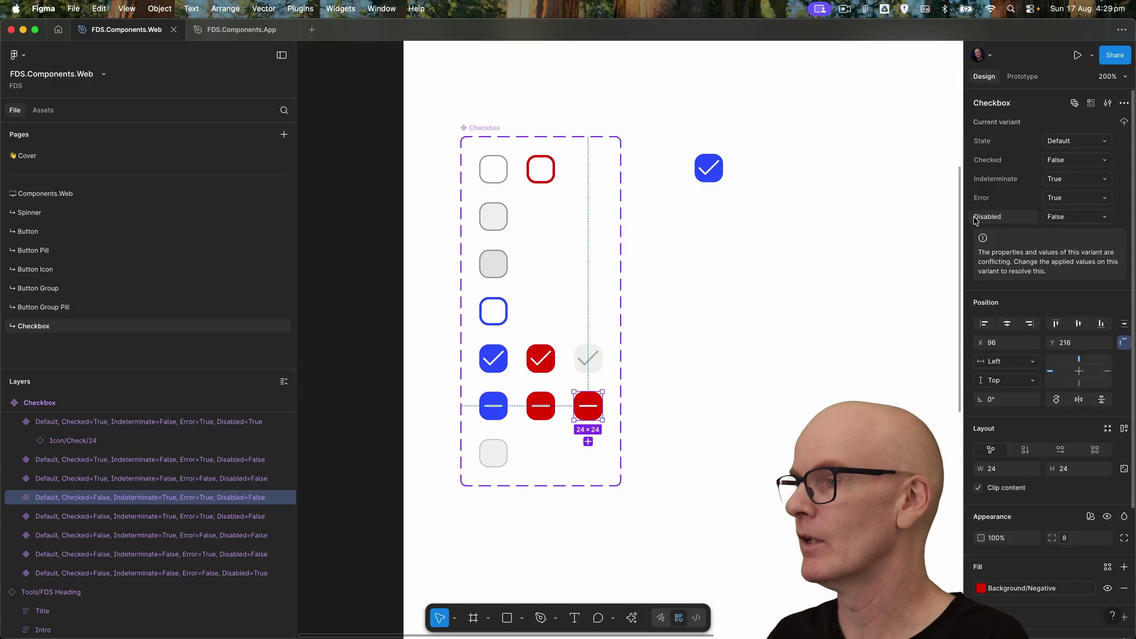
{"action": "left_click", "coordinate": [1104, 216]}
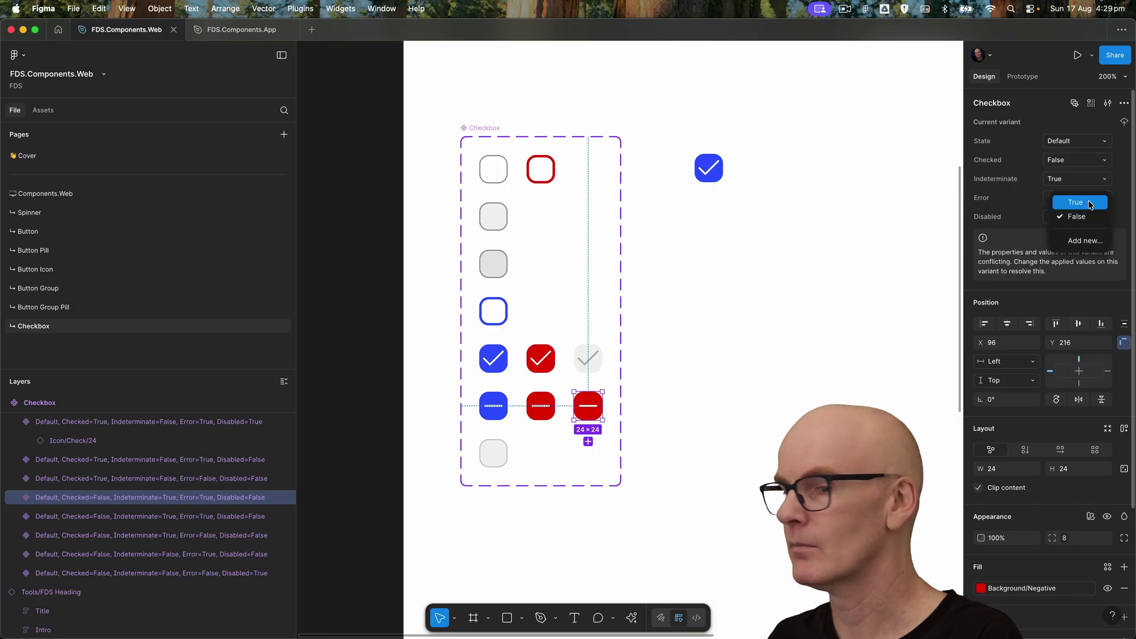
{"action": "left_click", "coordinate": [1075, 203]}
- Change the fill of the indeterminate disabled variant to Background/Disabled
{"action": "scroll", "coordinate": [1004, 480], "scroll_direction": "down", "scroll_amount": 3}
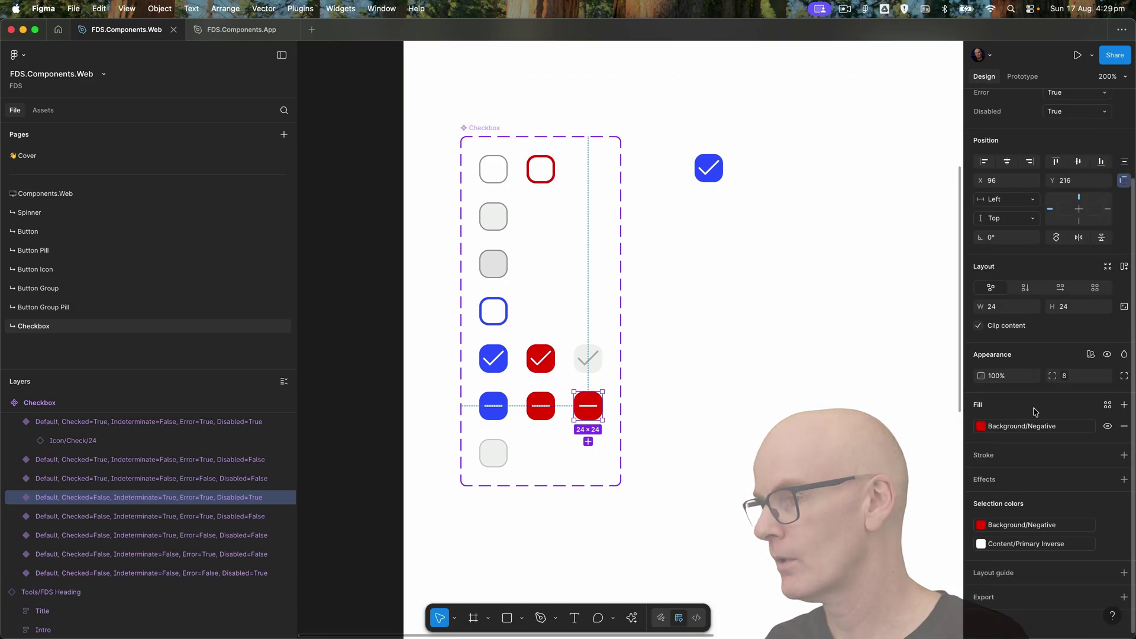
{"action": "left_click", "coordinate": [1022, 426]}
{"action": "scroll", "coordinate": [881, 524], "scroll_direction": "down", "scroll_amount": 1}
{"action": "scroll", "coordinate": [882, 526], "scroll_direction": "up", "scroll_amount": 2}
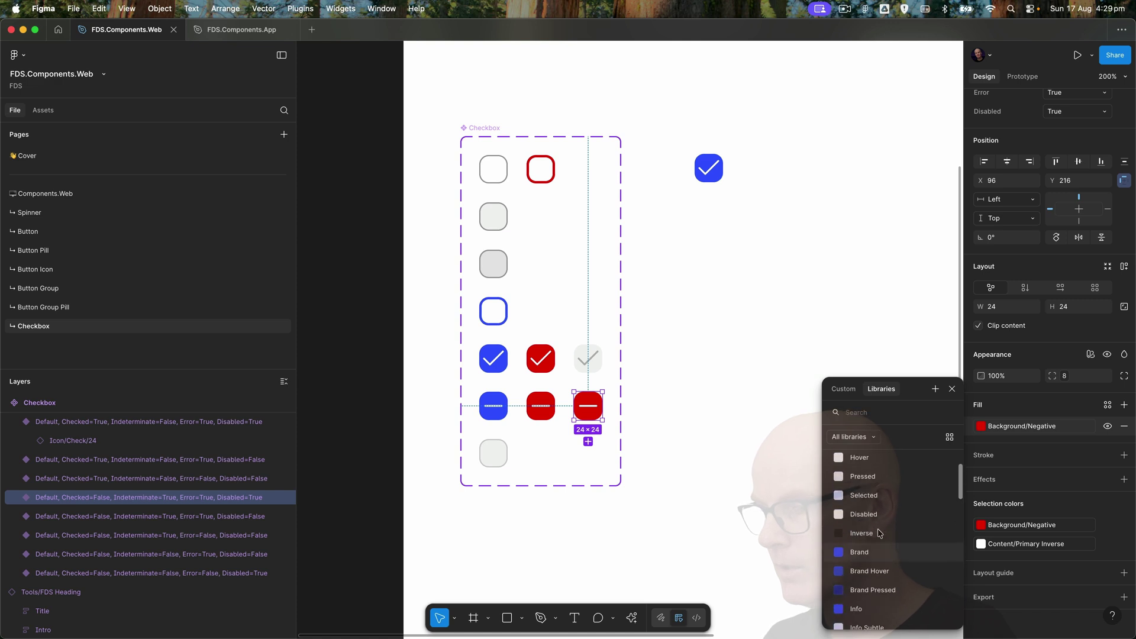
{"action": "left_click", "coordinate": [884, 524]}
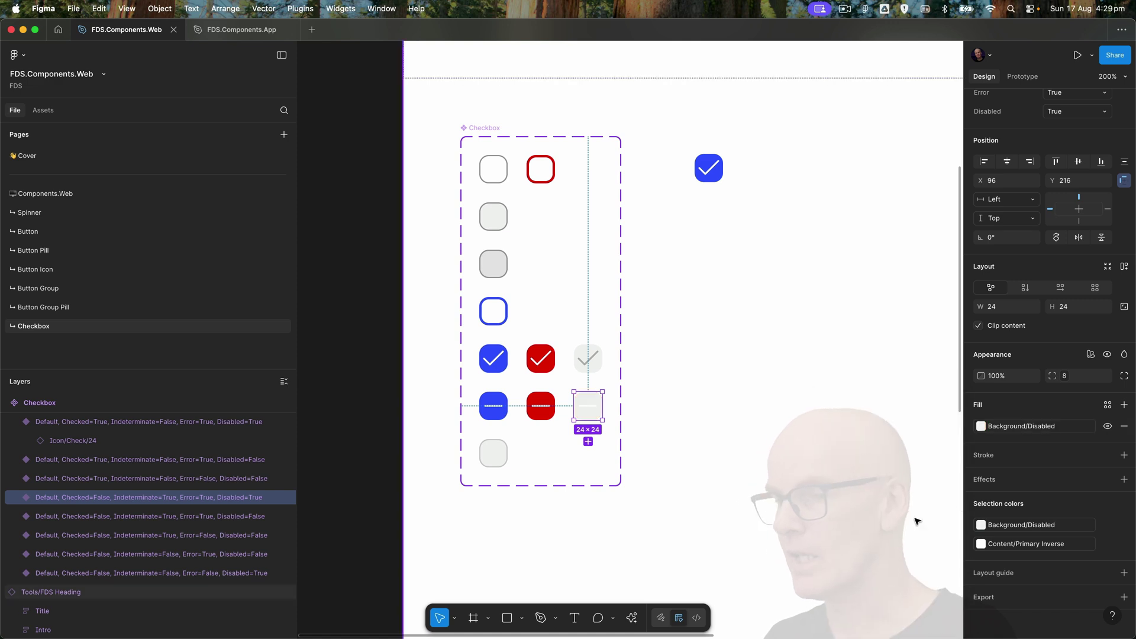
- Set the stroke of the minus icon's vector in the indeterminate disabled variant to Content/Disabled
{"action": "left_click", "coordinate": [589, 407], "text": "super"}
{"action": "left_click", "coordinate": [1035, 404]}
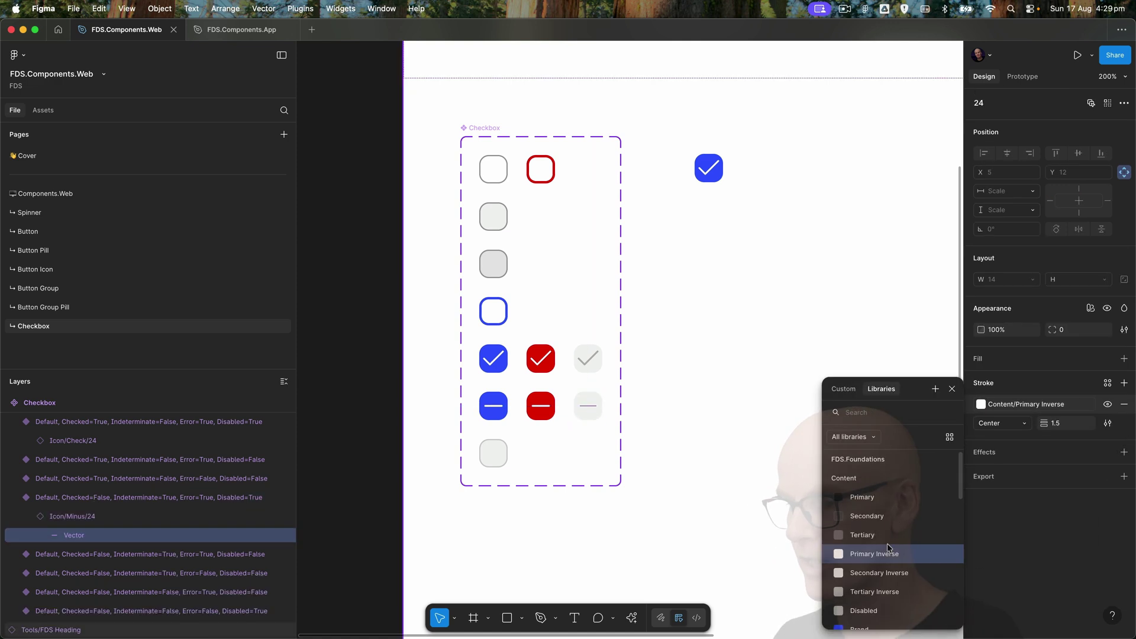
{"action": "scroll", "coordinate": [883, 549], "scroll_direction": "down", "scroll_amount": 2}
{"action": "key", "text": "Escape"}
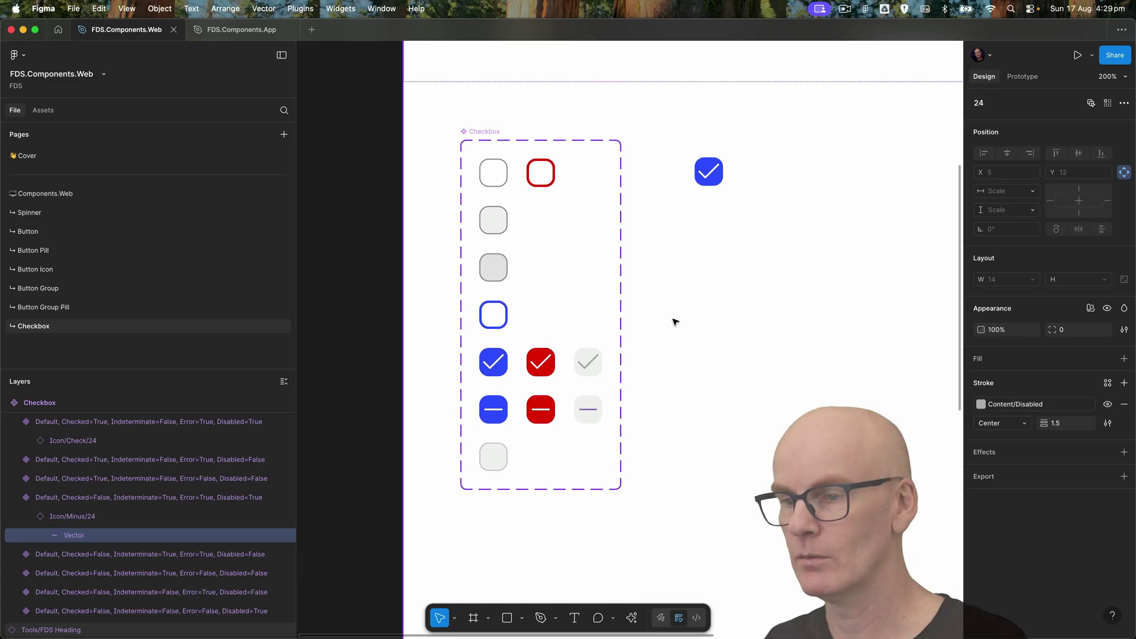
- Reorder the component set's Disabled property values so that False comes before True
{"action": "key", "text": "Escape"}
{"action": "key", "text": "Escape"}
{"action": "key", "text": "Escape"}
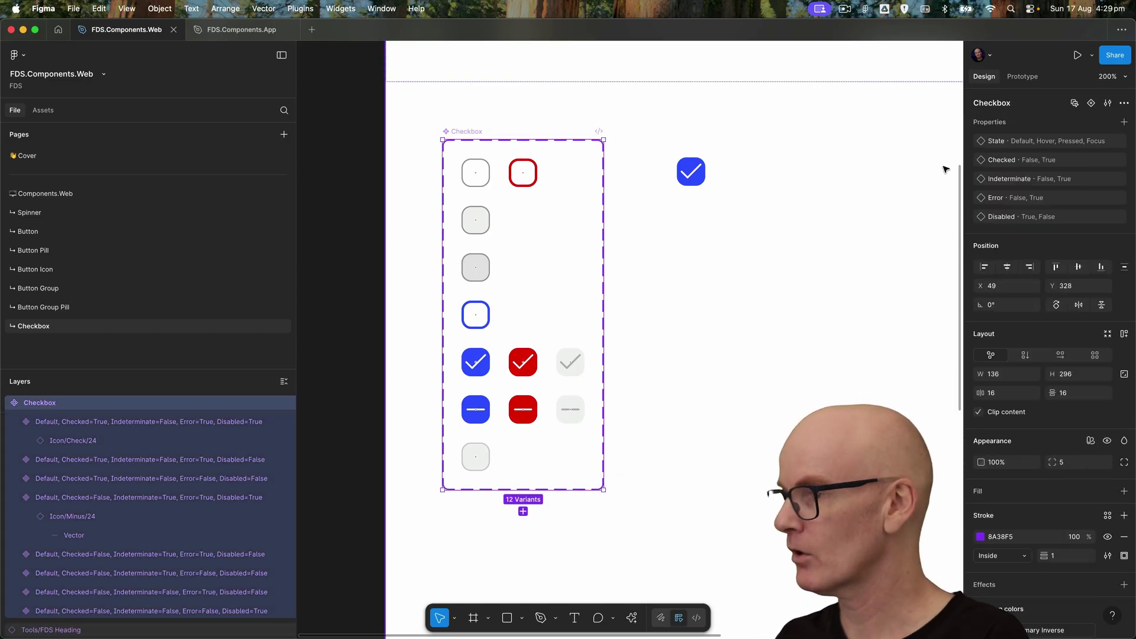
{"action": "left_click", "coordinate": [1107, 217]}
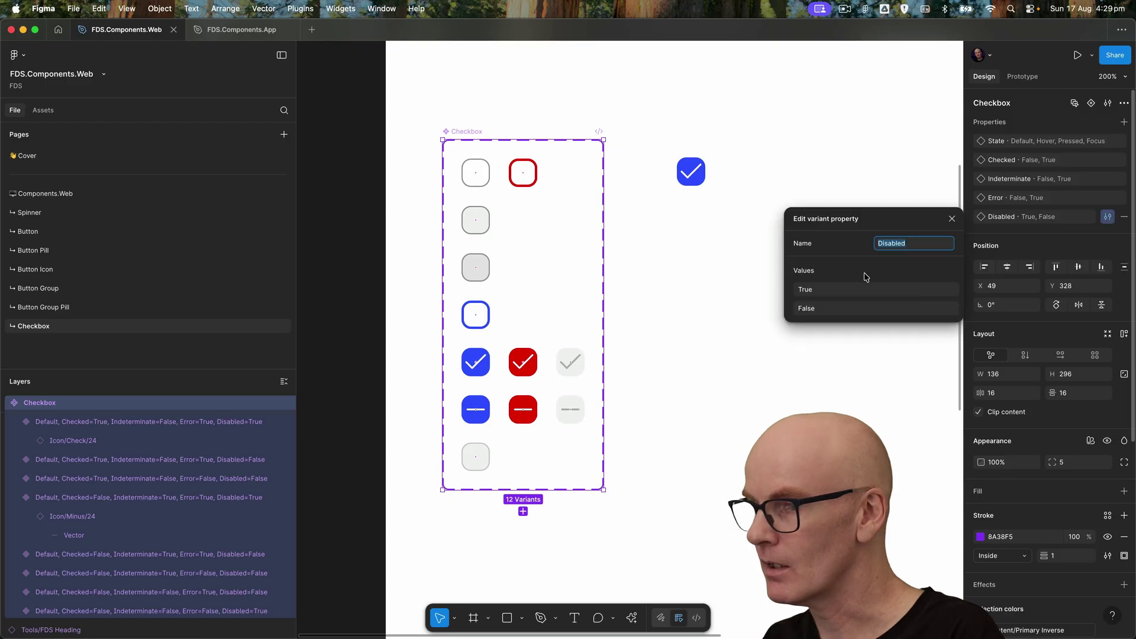
{"action": "left_click_drag", "start_coordinate": [792, 308], "coordinate": [793, 280]}
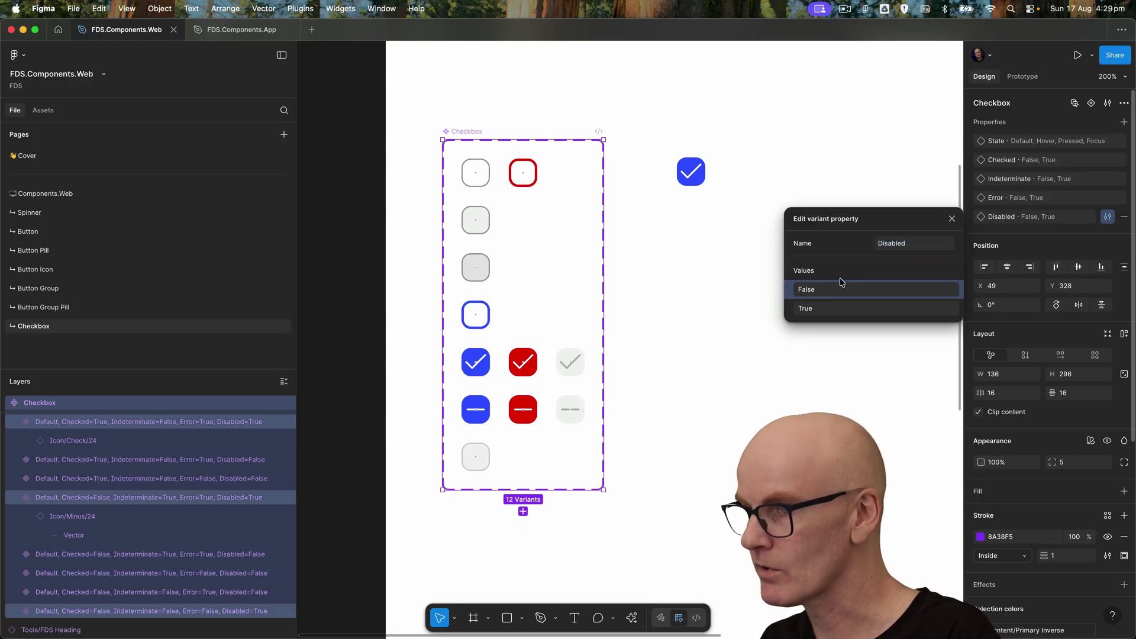
{"action": "left_click", "coordinate": [951, 218]}
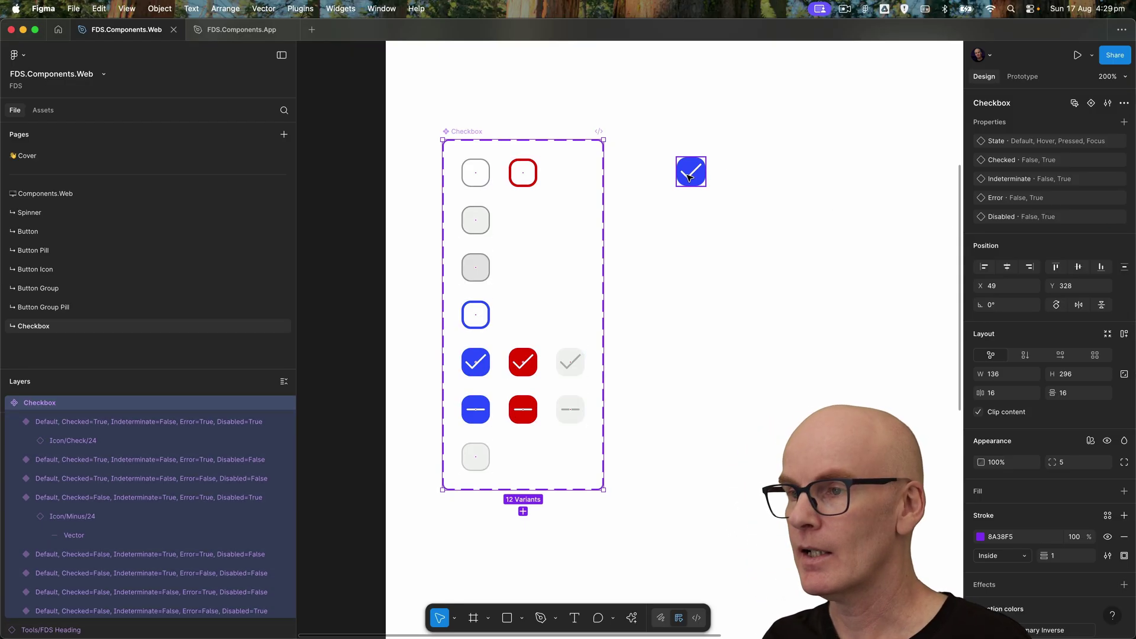
- Test the Checkbox instance by switching its State through Hover, Pressed and Focus and toggling Checked, Indeterminate, Error and Disabled
{"action": "left_click", "coordinate": [690, 173]}
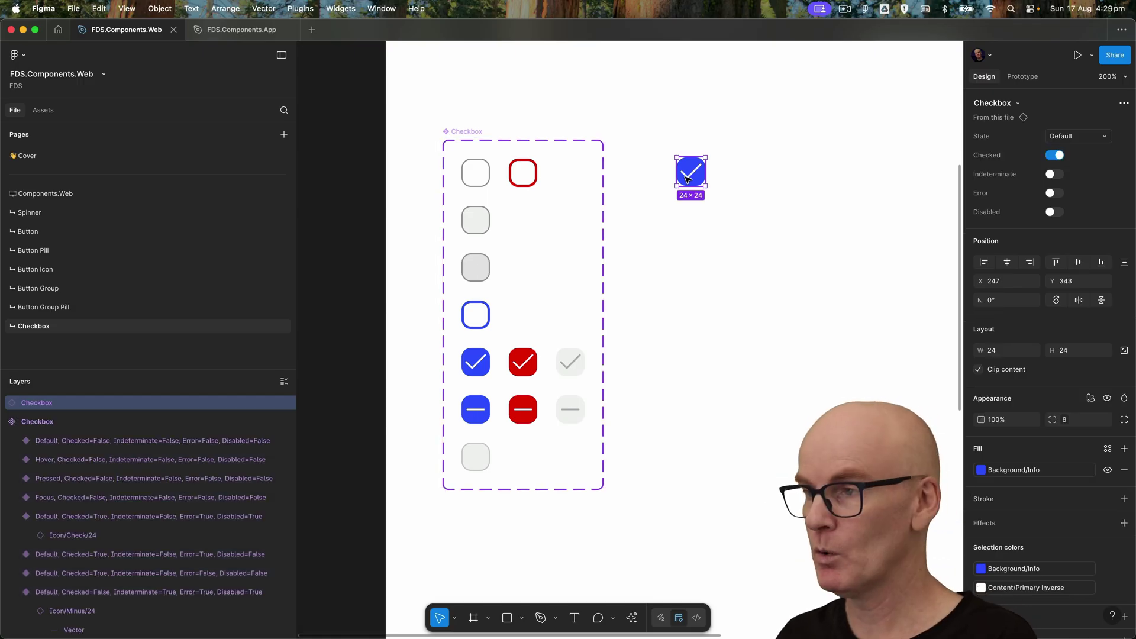
{"action": "left_click", "coordinate": [1055, 155]}
{"action": "left_click", "coordinate": [1071, 141]}
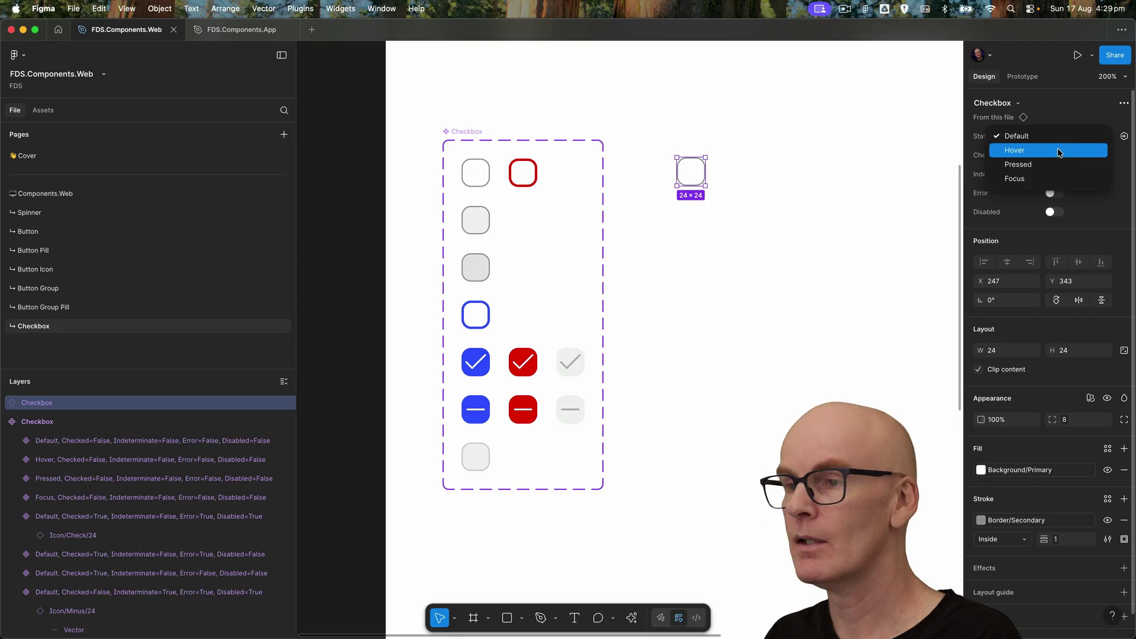
{"action": "left_click", "coordinate": [1056, 148]}
{"action": "left_click", "coordinate": [1063, 141]}
{"action": "left_click", "coordinate": [1058, 148]}
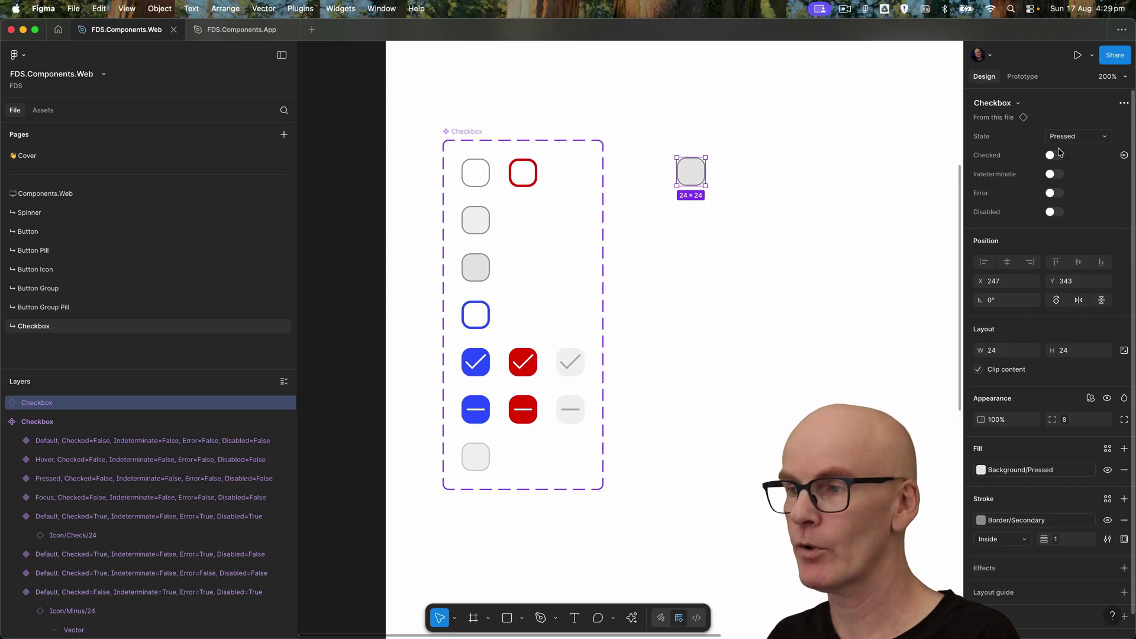
{"action": "left_click", "coordinate": [1064, 140]}
{"action": "left_click", "coordinate": [1060, 155]}
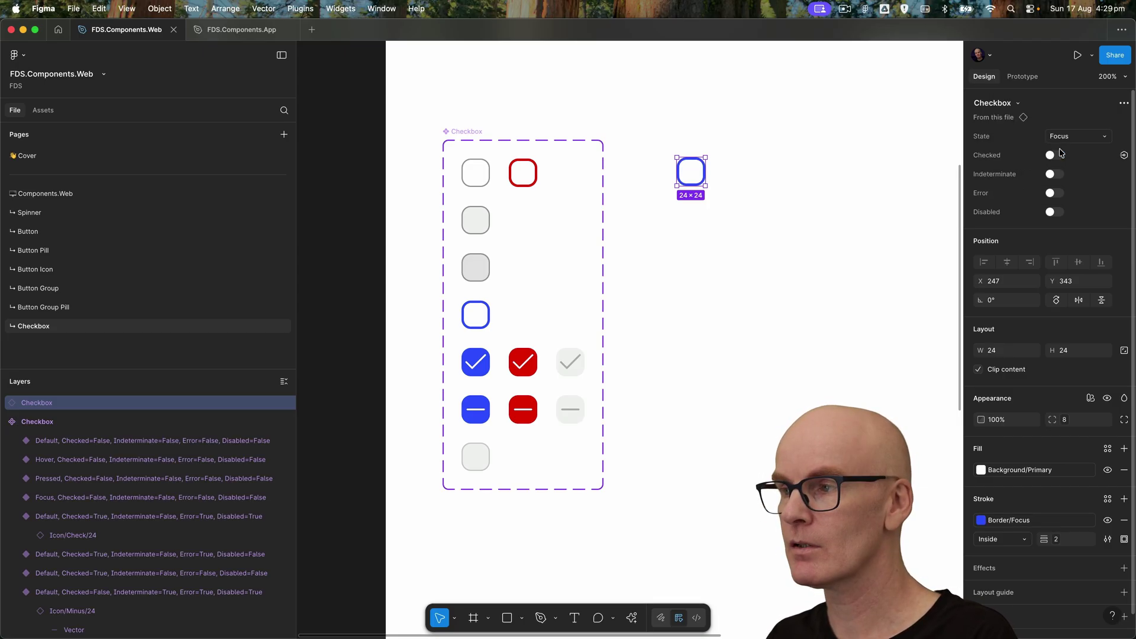
{"action": "left_click", "coordinate": [1054, 155]}
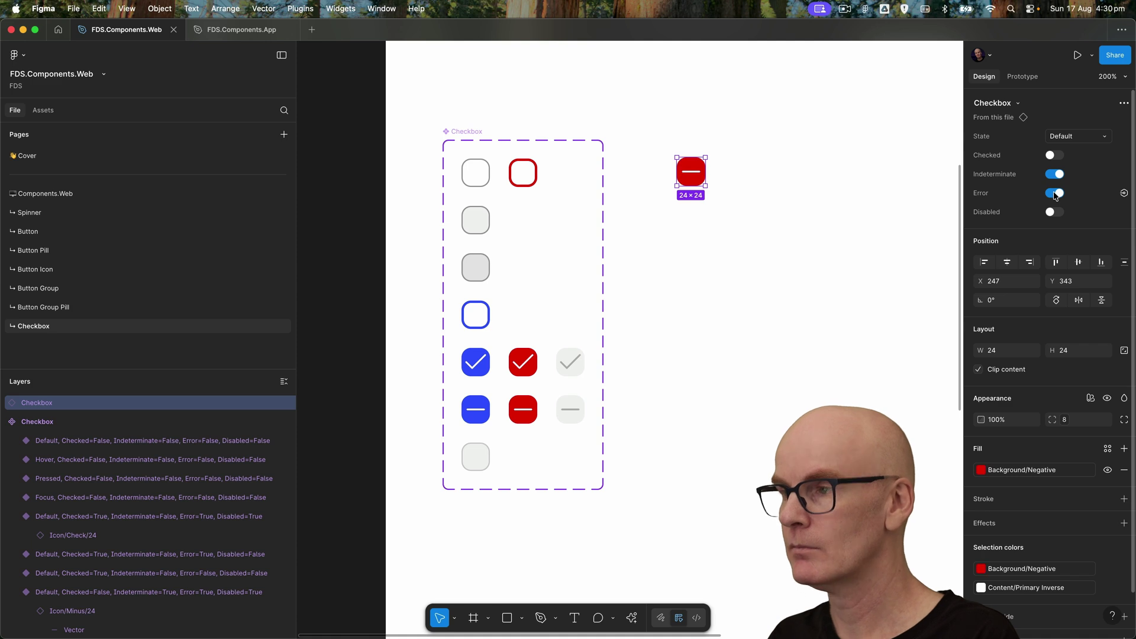
{"action": "left_click", "coordinate": [1055, 212]}
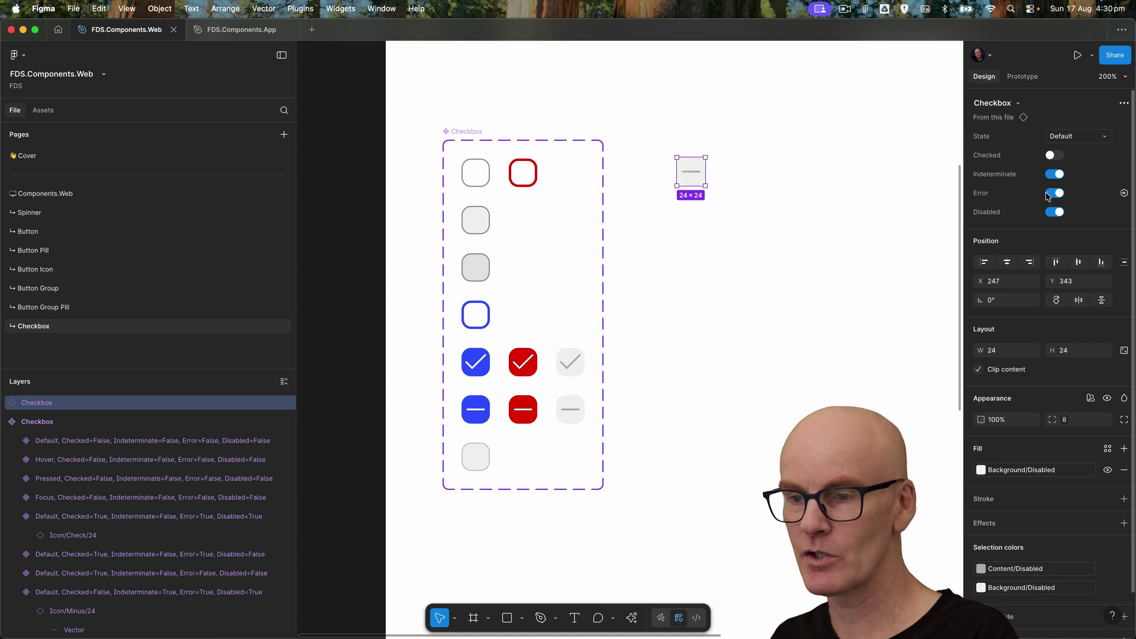
- Set the Error property to False on the checked disabled and indeterminate disabled variants together
{"action": "left_click", "coordinate": [570, 362]}
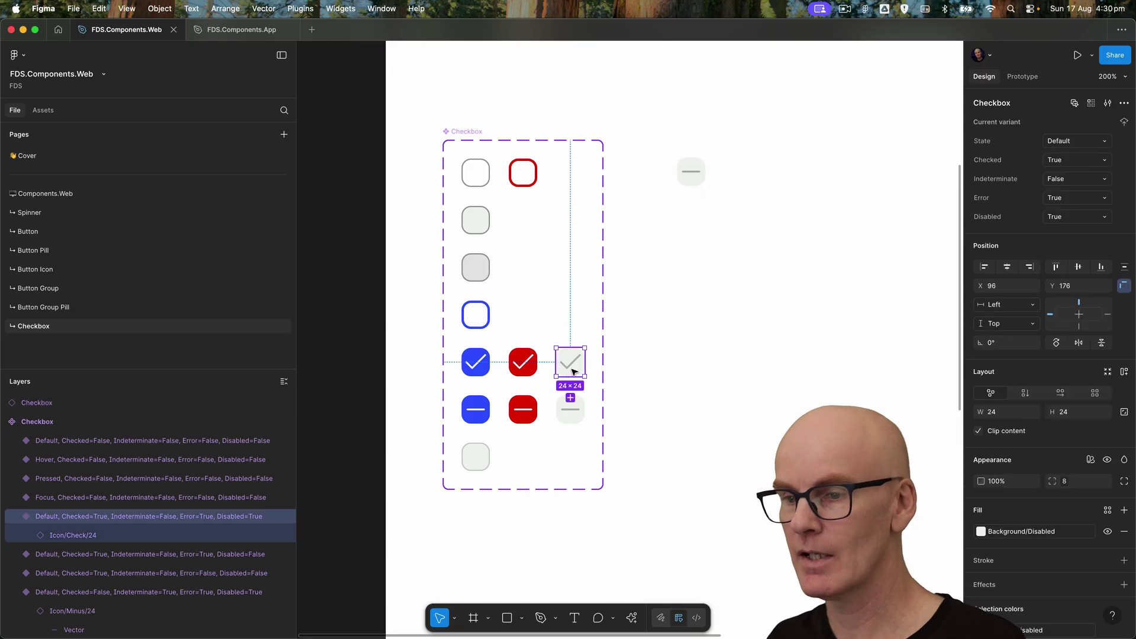
{"action": "left_click", "coordinate": [579, 419], "text": "shift"}
{"action": "left_click", "coordinate": [1106, 225]}
{"action": "left_click", "coordinate": [1065, 207]}
{"action": "left_click", "coordinate": [745, 210]}
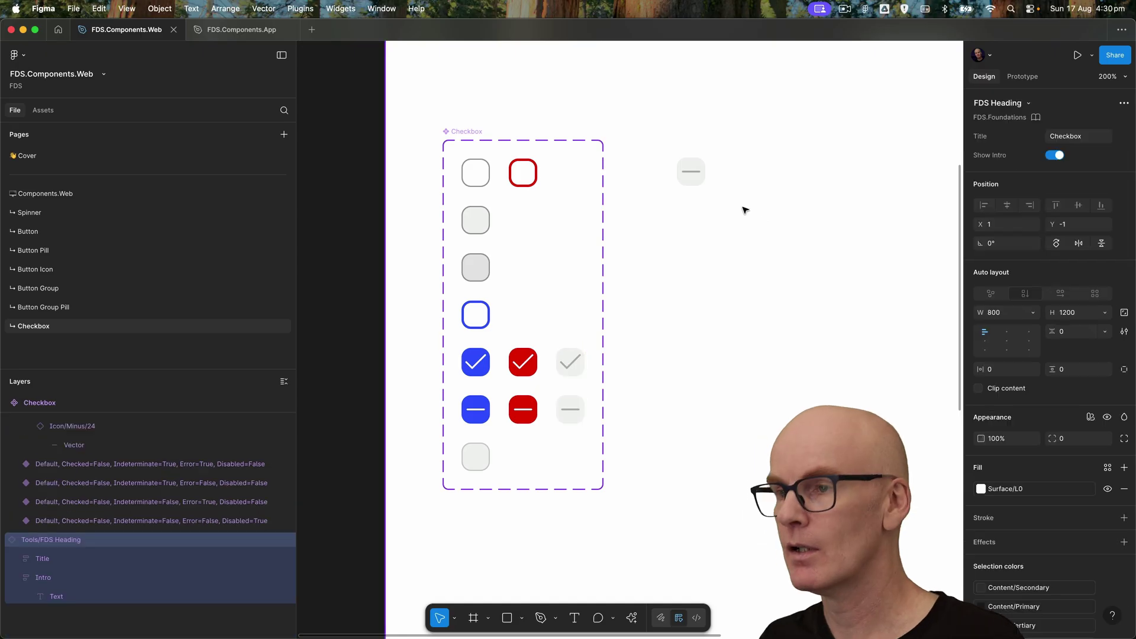
- Test the Checkbox instance again by toggling its Error, Disabled and Indeterminate properties
{"action": "left_click", "coordinate": [690, 171]}
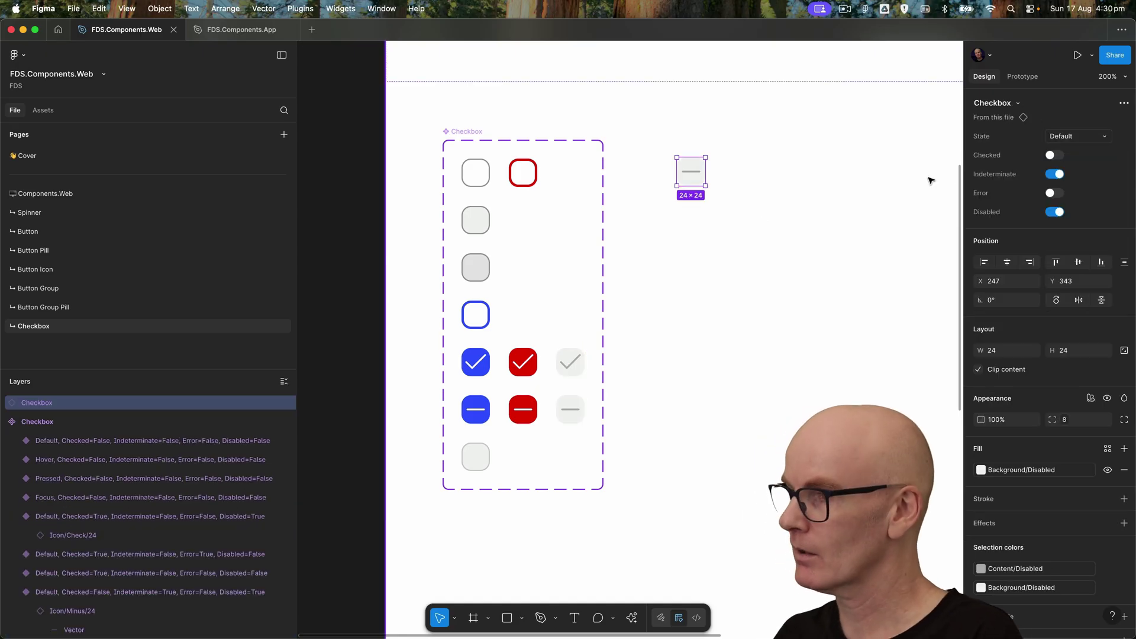
{"action": "left_click", "coordinate": [1054, 193]}
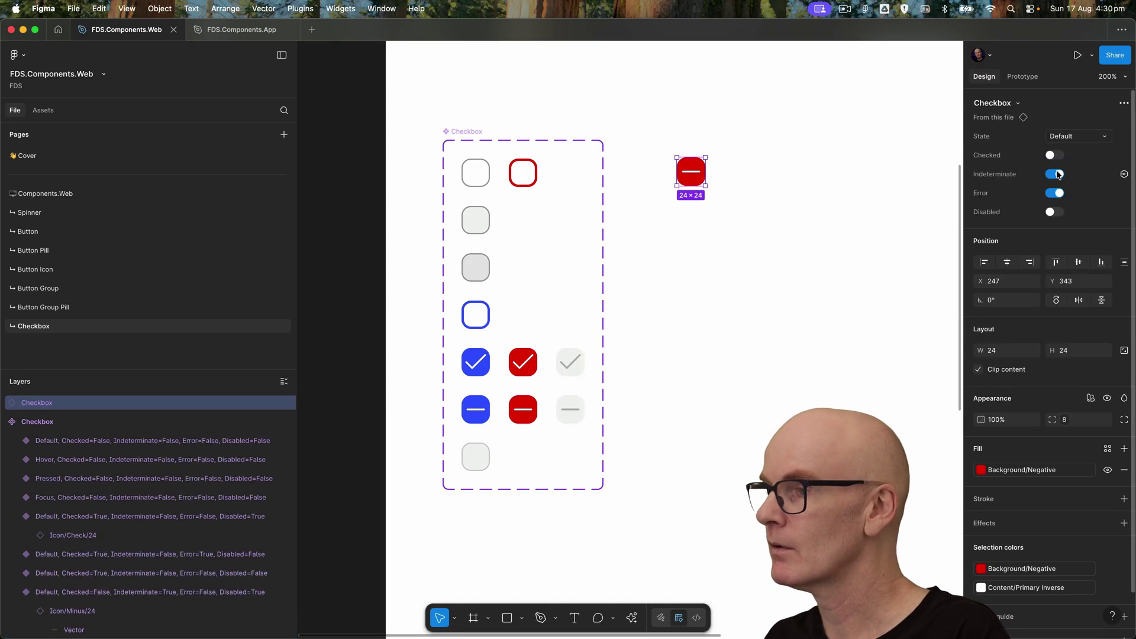
{"action": "left_click", "coordinate": [1054, 212]}
{"action": "left_click", "coordinate": [1053, 175]}
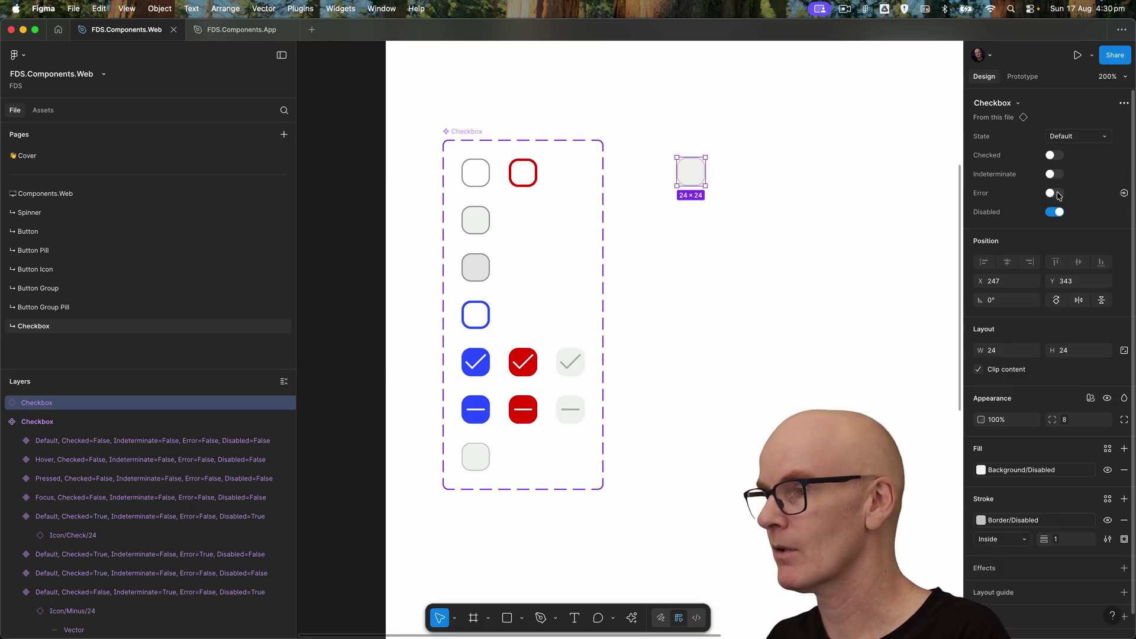
{"action": "left_click", "coordinate": [1057, 194]}
{"action": "left_click", "coordinate": [1056, 212]}
{"action": "left_click", "coordinate": [1058, 213]}
{"action": "left_click", "coordinate": [1058, 214]}
{"action": "left_click", "coordinate": [1059, 214]}
{"action": "left_click", "coordinate": [1061, 214]}
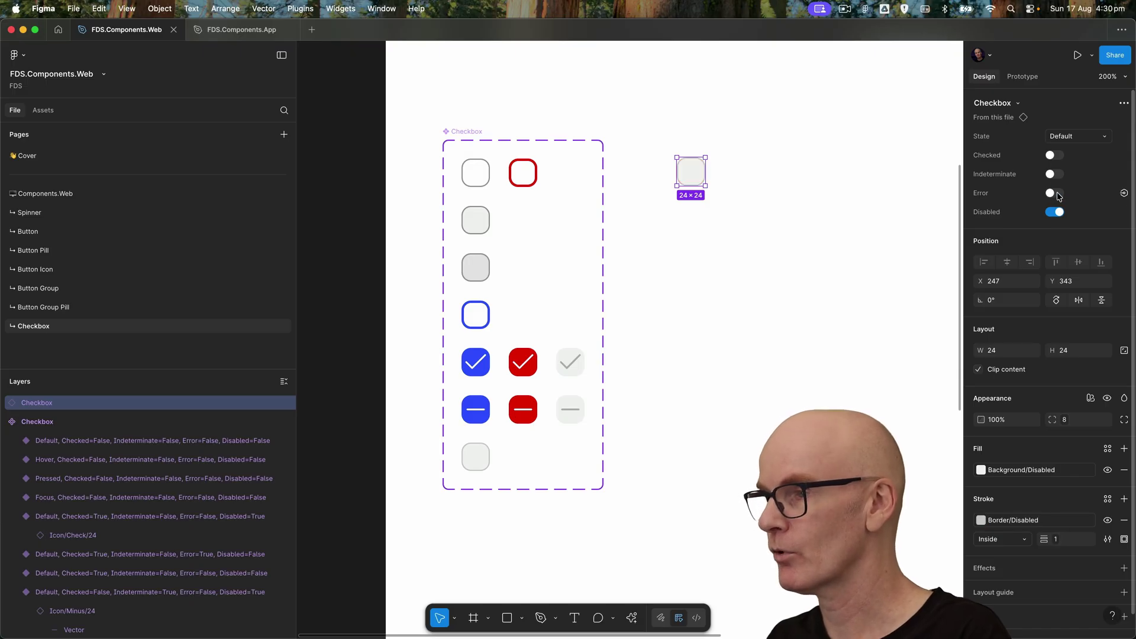
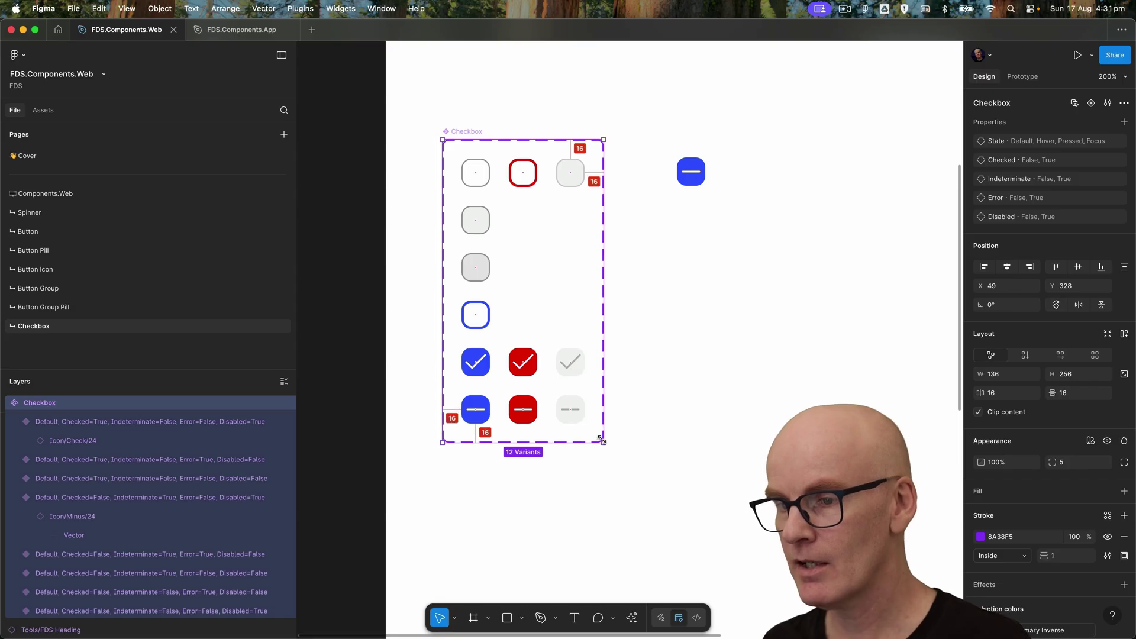
- Enlarge the layer list and collapse all the nested layers of the Checkbox variants
{"action": "left_click", "coordinate": [678, 290]}
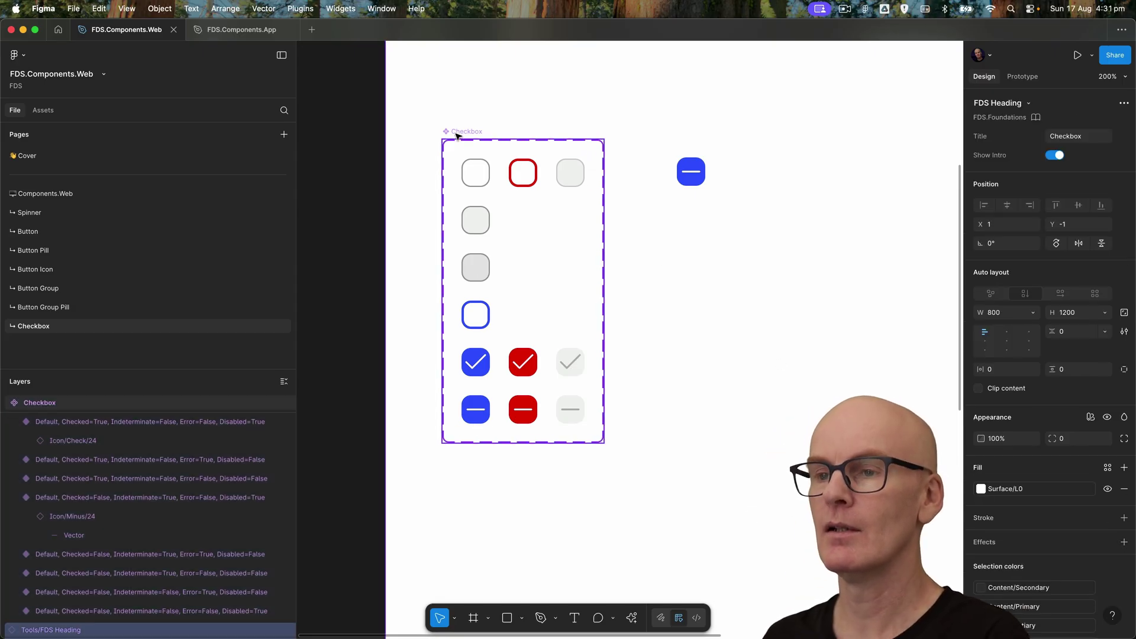
{"action": "left_click", "coordinate": [468, 161]}
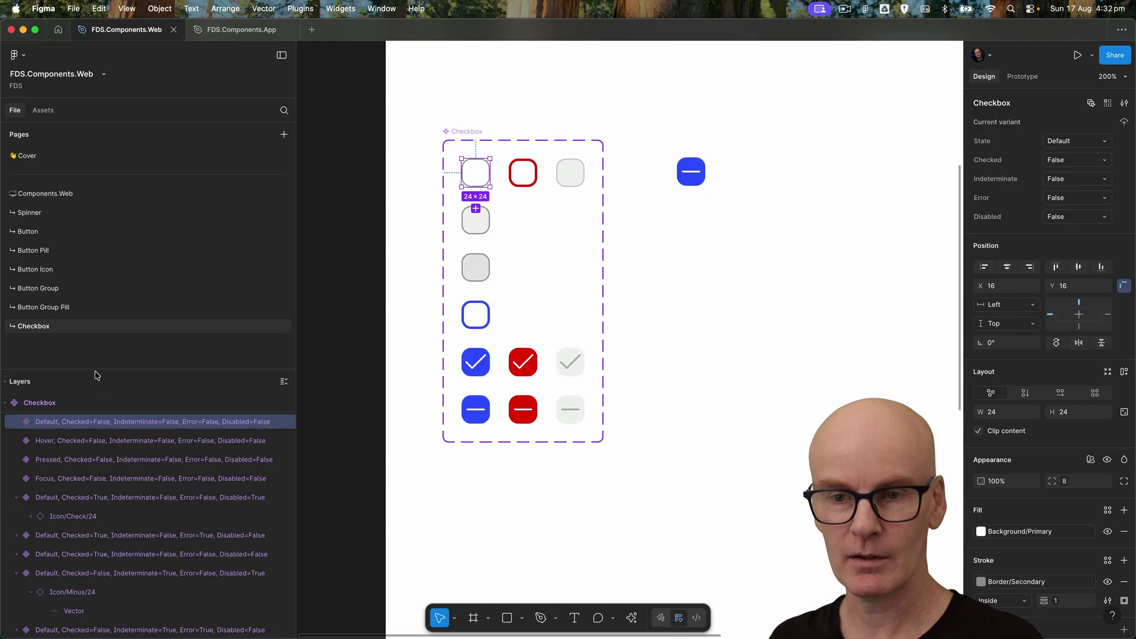
{"action": "left_click_drag", "start_coordinate": [97, 368], "coordinate": [96, 216]}
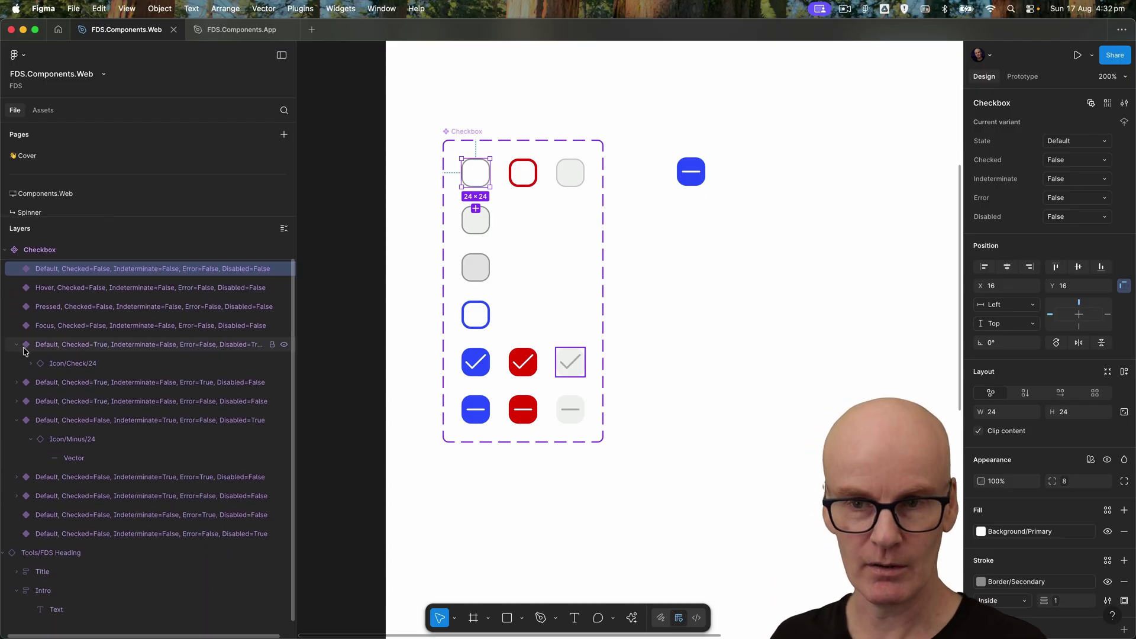
{"action": "key", "text": "alt+l"}
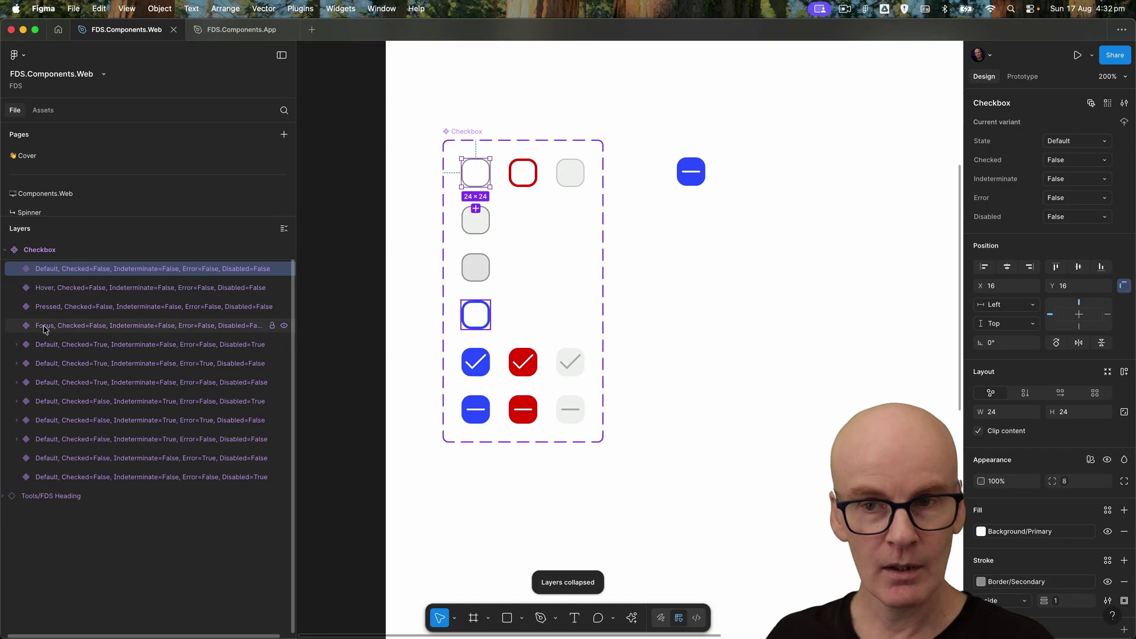
- Reorder the layers so the plain checked variant and the plain indeterminate variant directly follow the Focus variant
{"action": "left_click", "coordinate": [89, 286]}
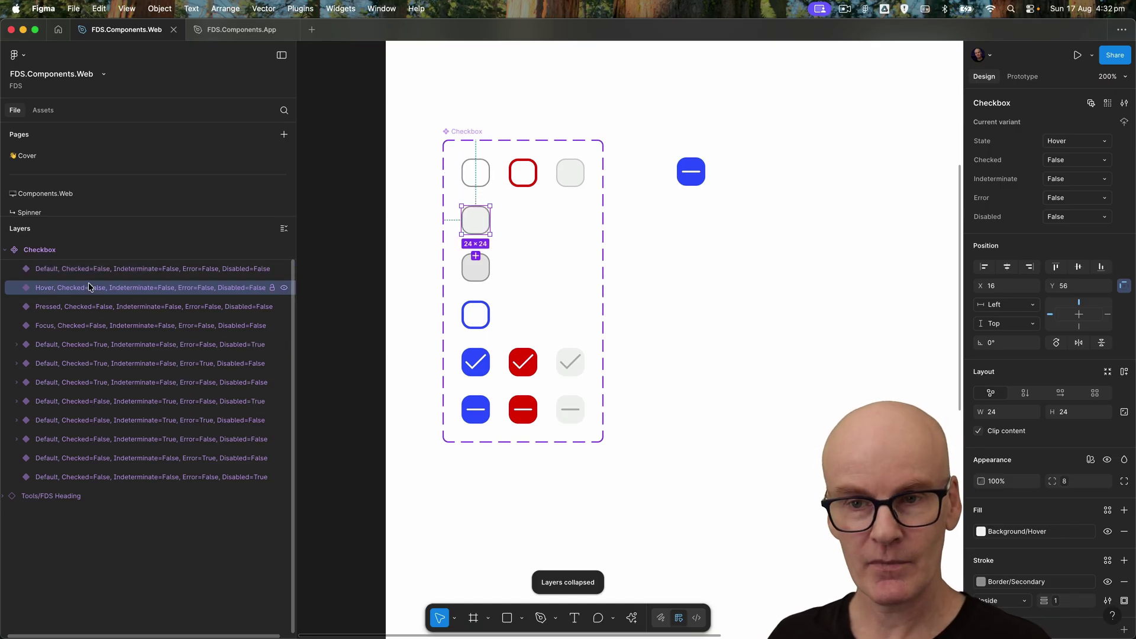
{"action": "left_click", "coordinate": [85, 306]}
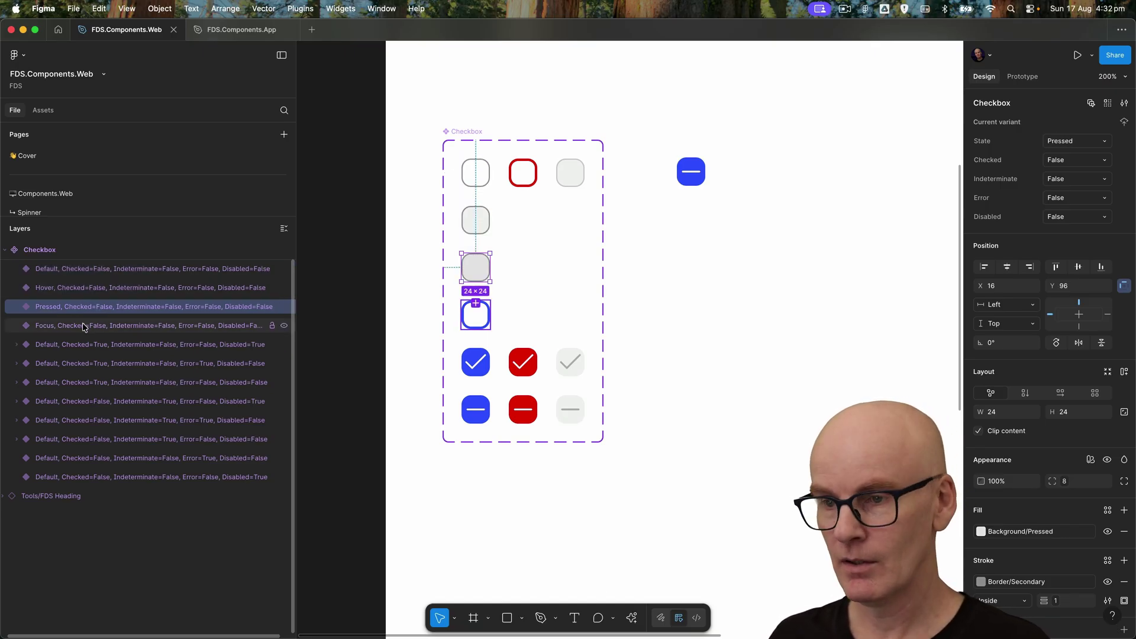
{"action": "left_click", "coordinate": [83, 326]}
{"action": "left_click", "coordinate": [80, 345]}
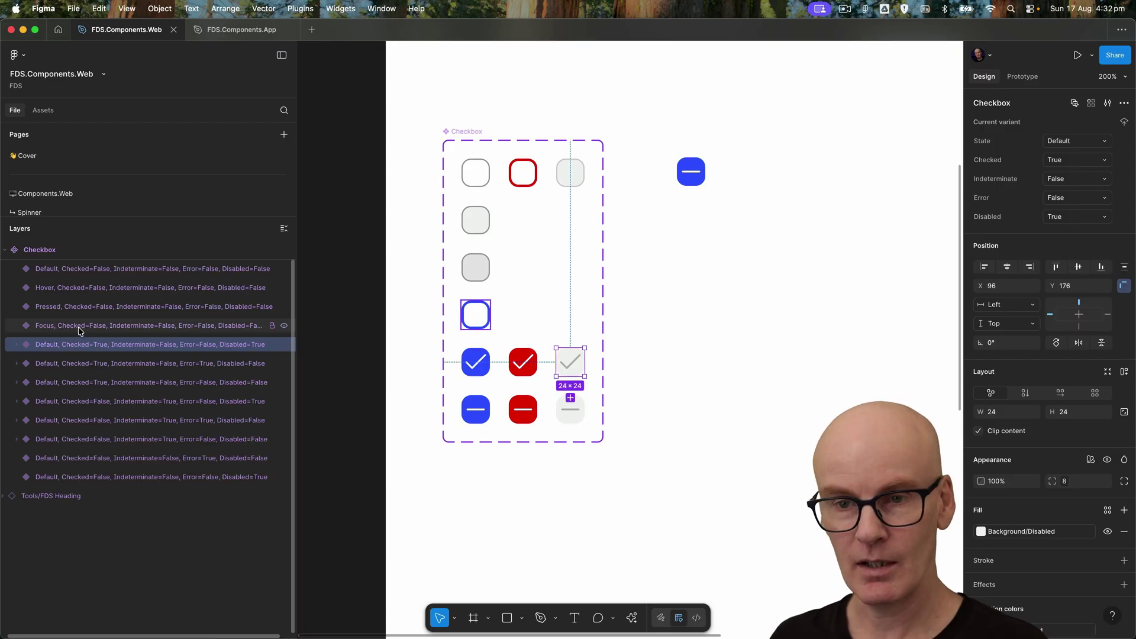
{"action": "left_click", "coordinate": [80, 330]}
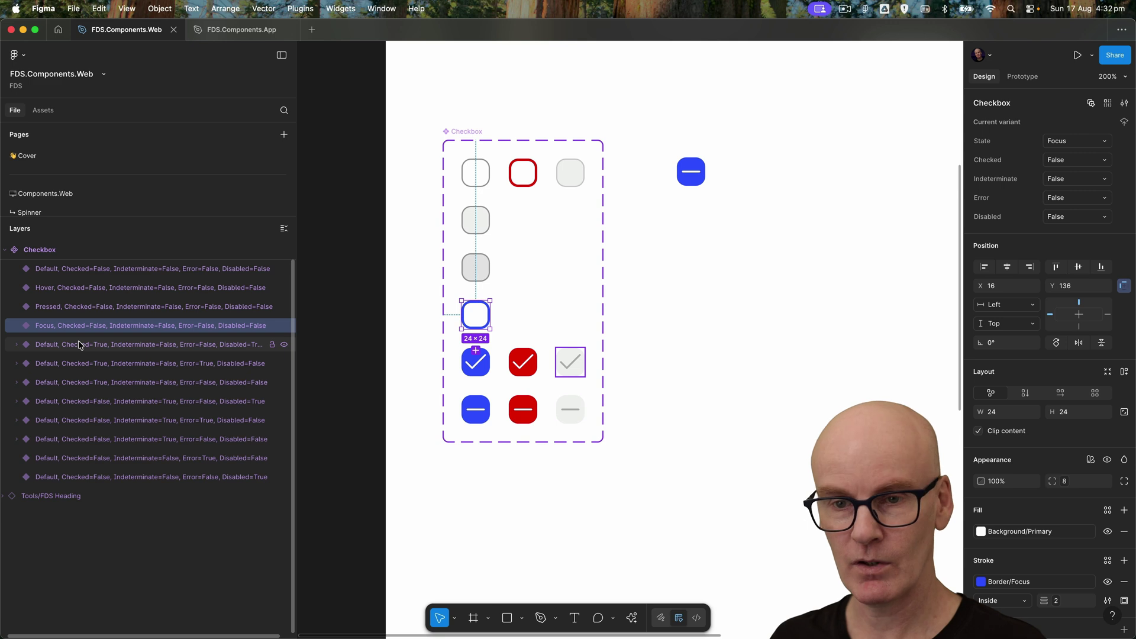
{"action": "left_click_drag", "start_coordinate": [76, 381], "coordinate": [66, 336]}
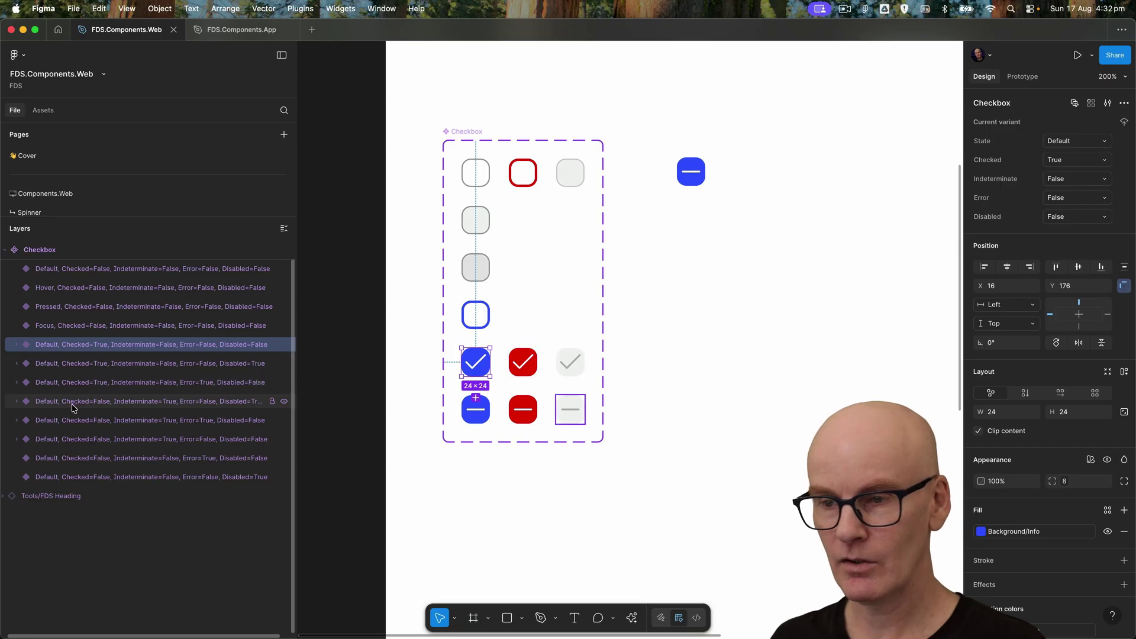
{"action": "left_click_drag", "start_coordinate": [69, 445], "coordinate": [90, 353]}
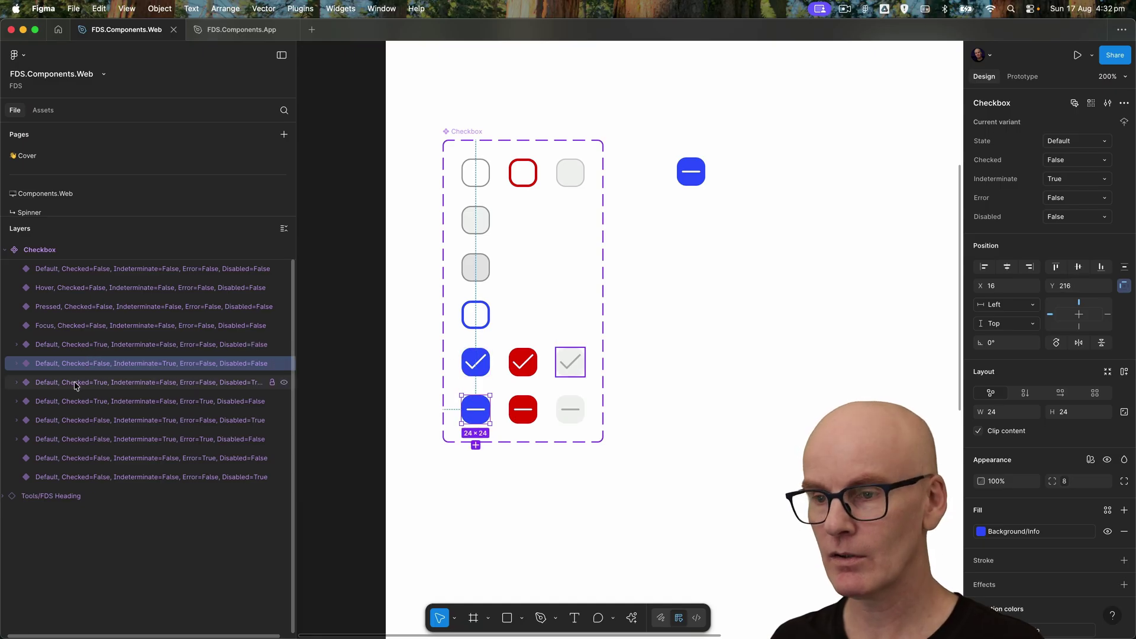
- Move the unchecked, checked and indeterminate error variants, in that order, directly below the plain indeterminate variant in the layer order
{"action": "left_click", "coordinate": [522, 172]}
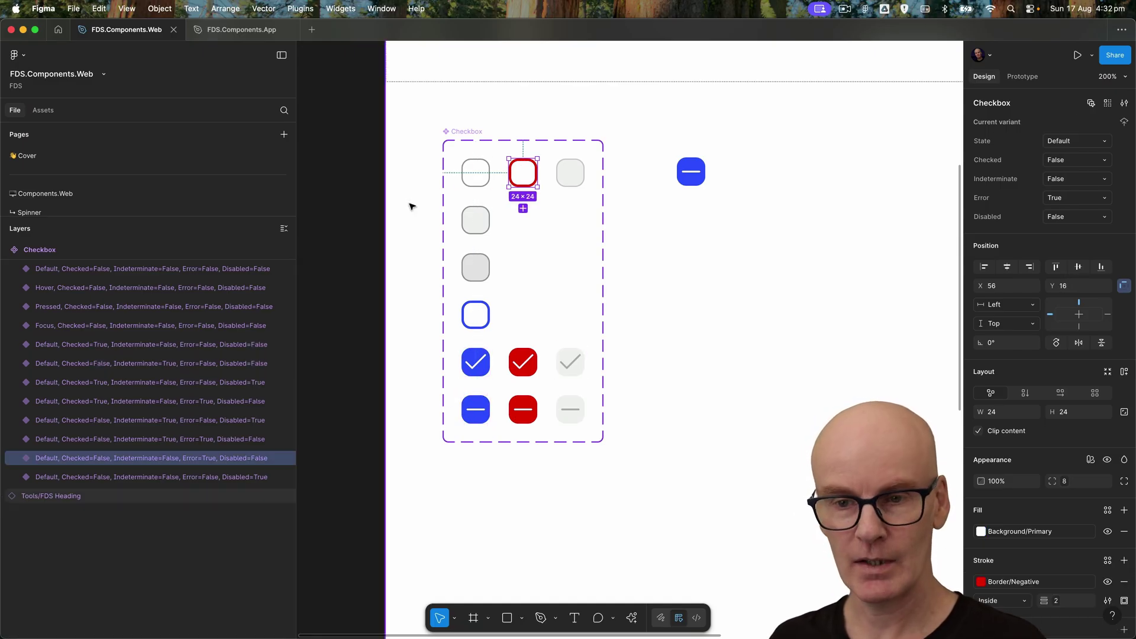
{"action": "left_click_drag", "start_coordinate": [79, 461], "coordinate": [102, 379]}
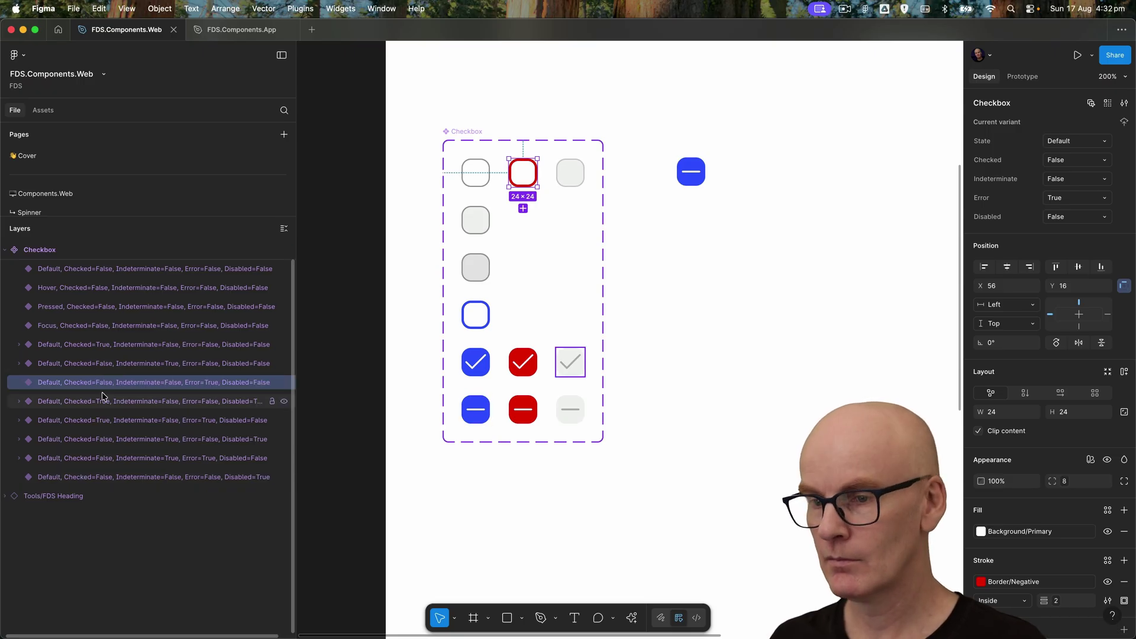
{"action": "left_click", "coordinate": [517, 367]}
{"action": "left_click_drag", "start_coordinate": [88, 420], "coordinate": [100, 393]}
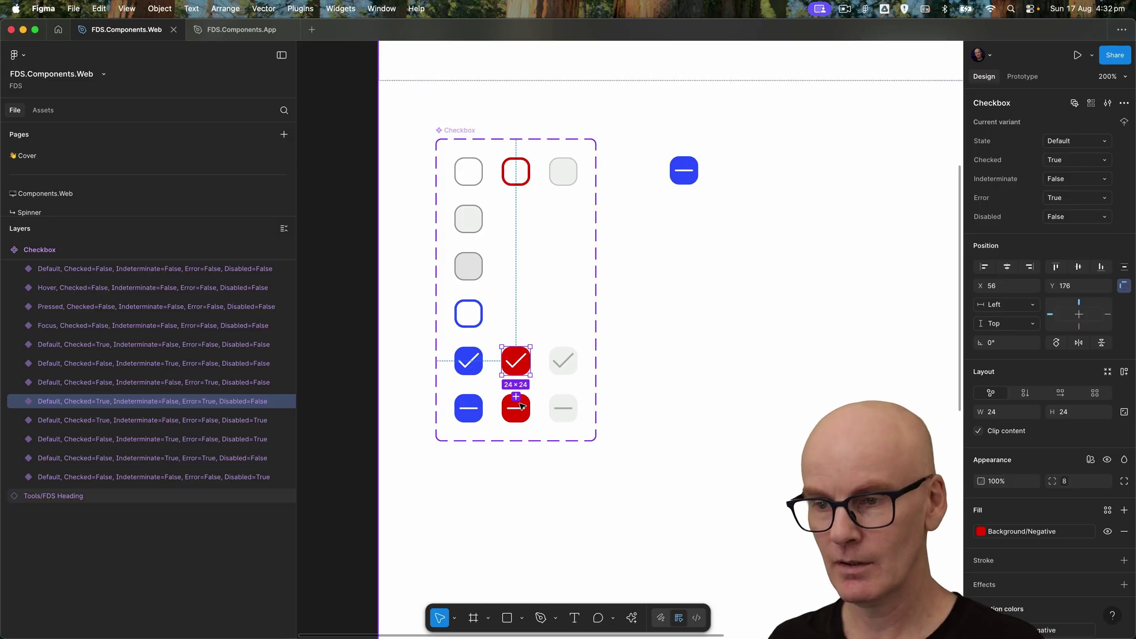
{"action": "left_click", "coordinate": [120, 460]}
{"action": "left_click_drag", "start_coordinate": [120, 460], "coordinate": [115, 412]}
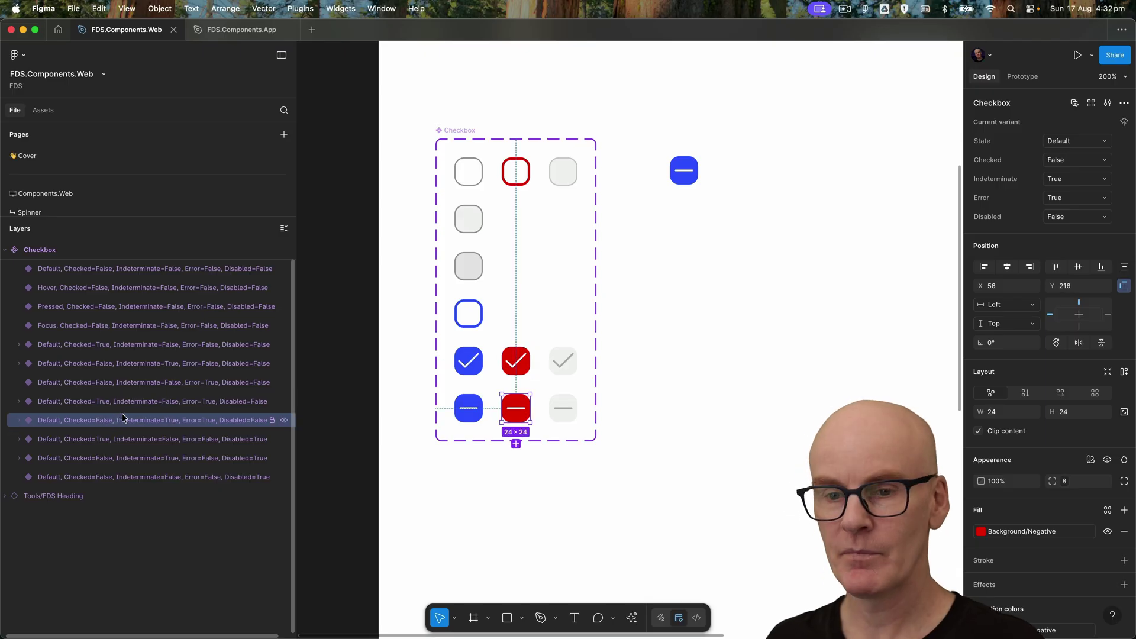
- Move the unchecked disabled variant above the checked and indeterminate disabled variants in the layer order
{"action": "left_click_drag", "start_coordinate": [116, 475], "coordinate": [99, 438]}
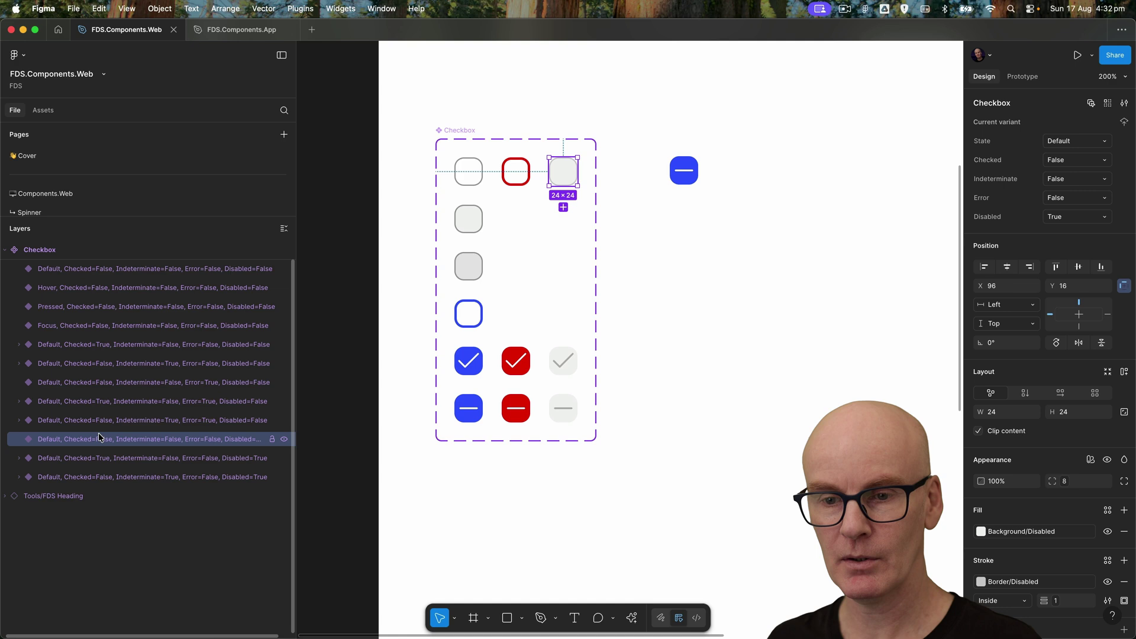
{"action": "left_click", "coordinate": [130, 464]}
{"action": "left_click", "coordinate": [124, 475]}
{"action": "left_click", "coordinate": [692, 310]}
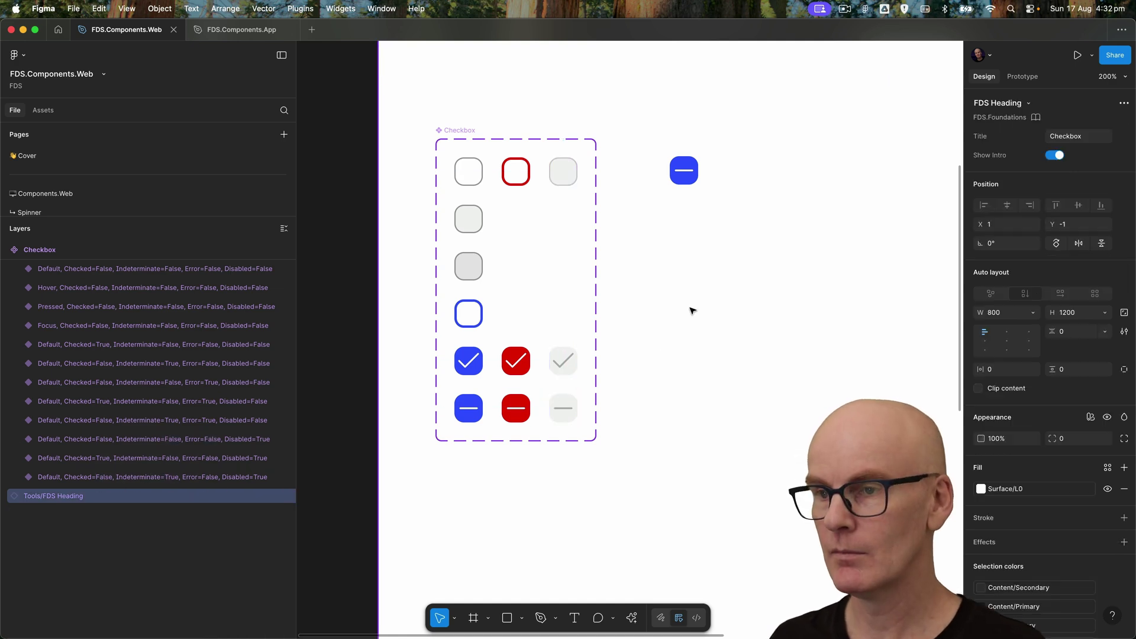
- Duplicate the Checkbox page and rename the copy as Radio
{"action": "left_click", "coordinate": [472, 136]}
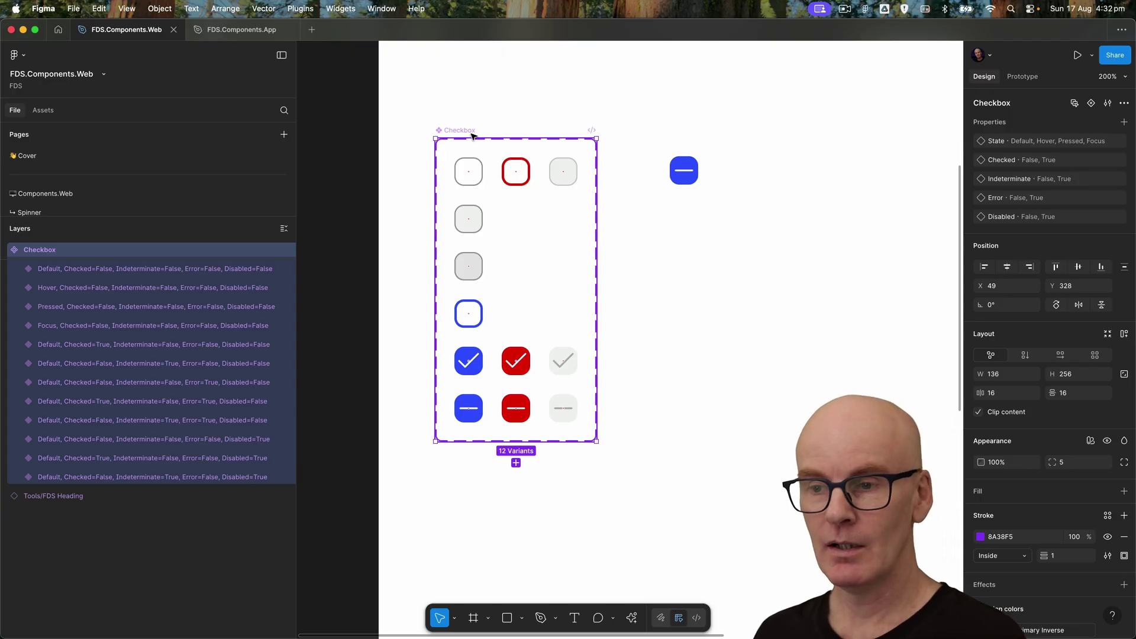
{"action": "key", "text": "shift+0"}
{"action": "left_click", "coordinate": [329, 163]}
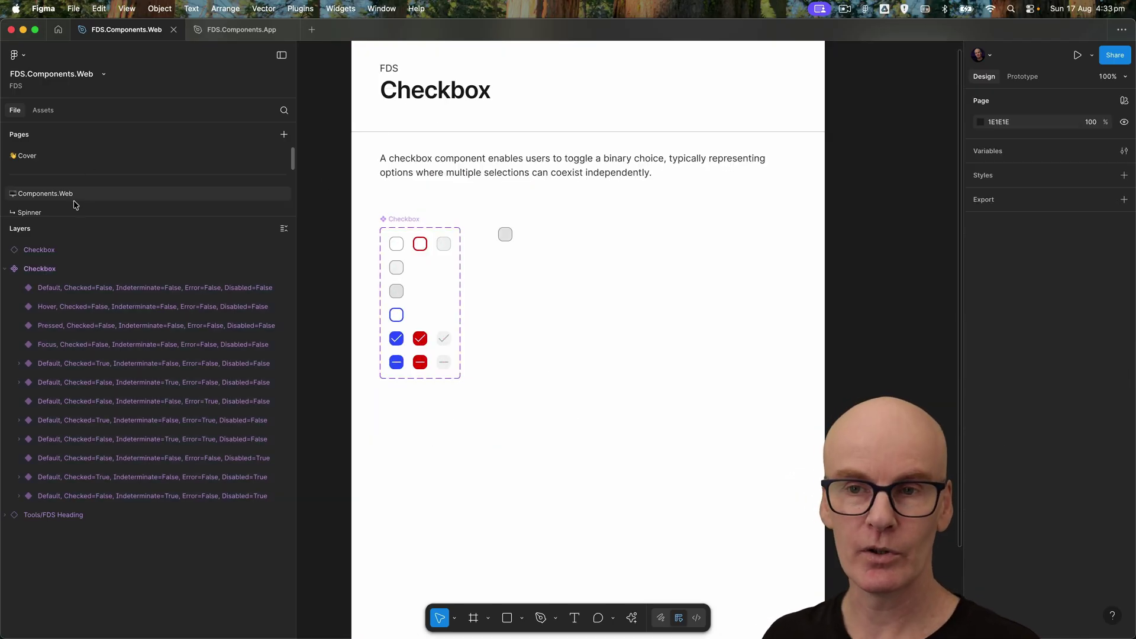
{"action": "left_click_drag", "start_coordinate": [70, 217], "coordinate": [70, 358]}
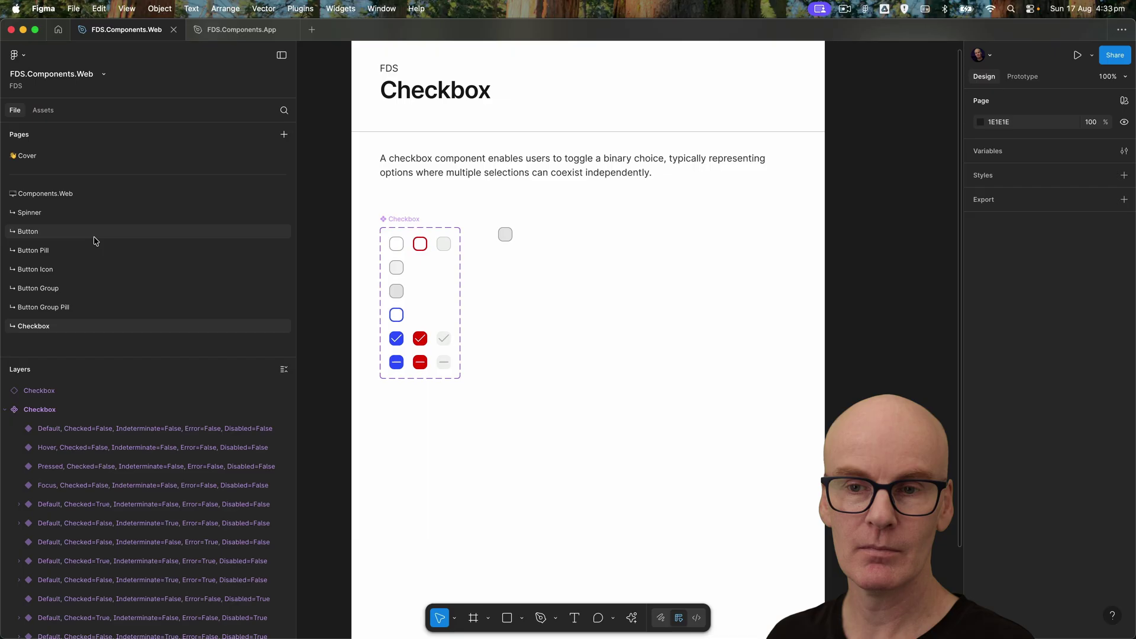
{"action": "right_click", "coordinate": [64, 332]}
{"action": "left_click", "coordinate": [99, 378]}
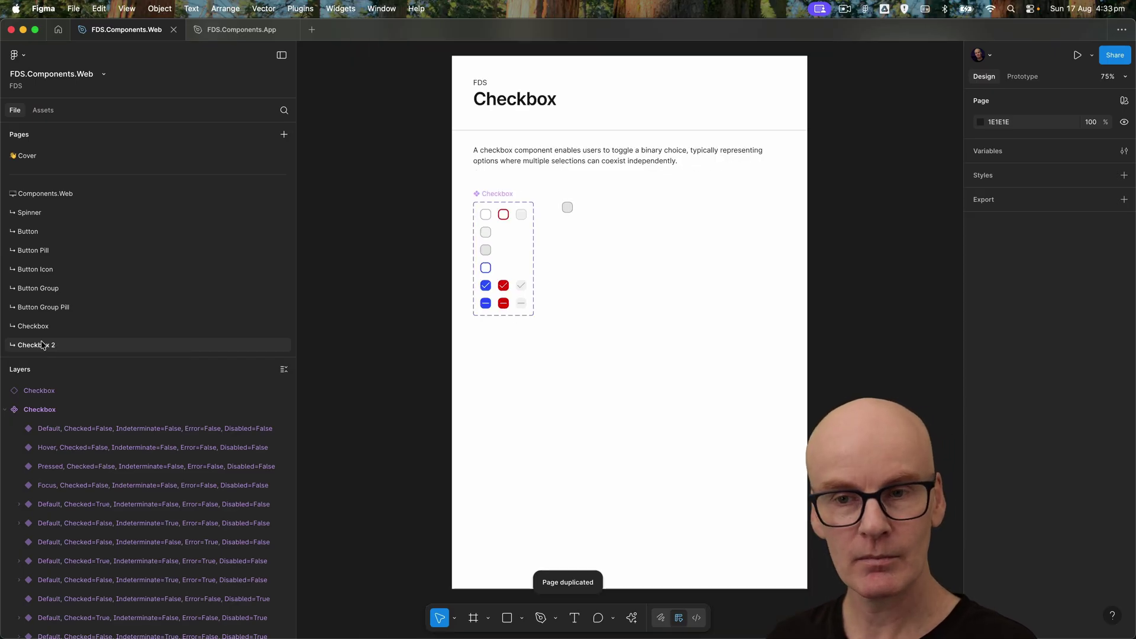
{"action": "double_click", "coordinate": [36, 346]}
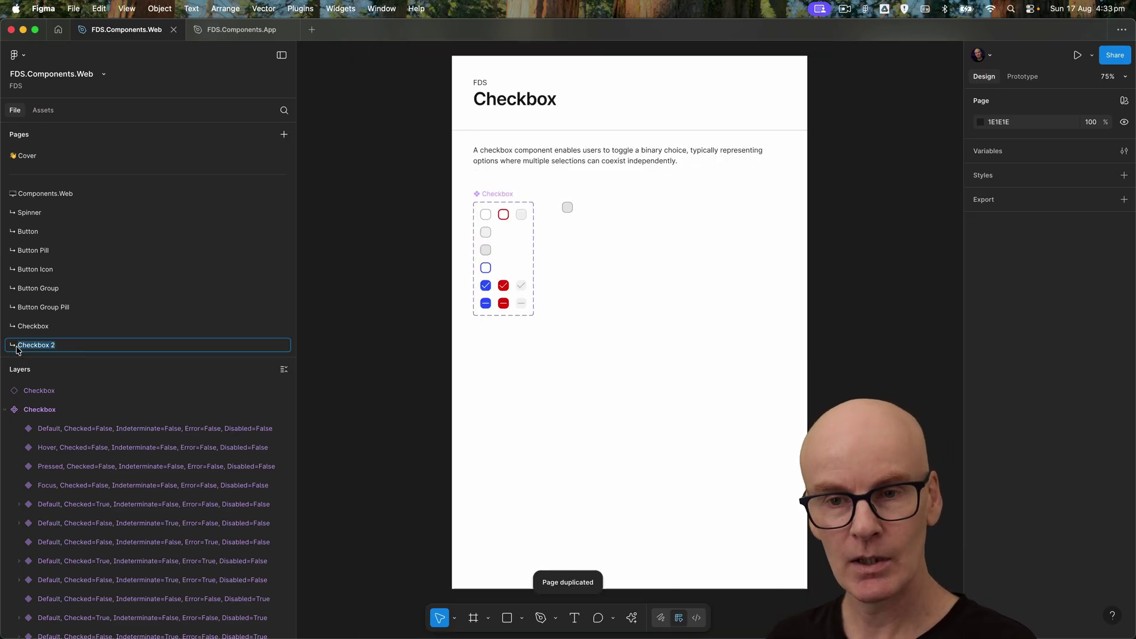
{"action": "type", "text": "Radio"}
{"action": "key", "text": "Return"}
- Set the page heading's title to Radio and replace its intro with the radio description copied from the Scale.Design System file
{"action": "double_click", "coordinate": [33, 346]}
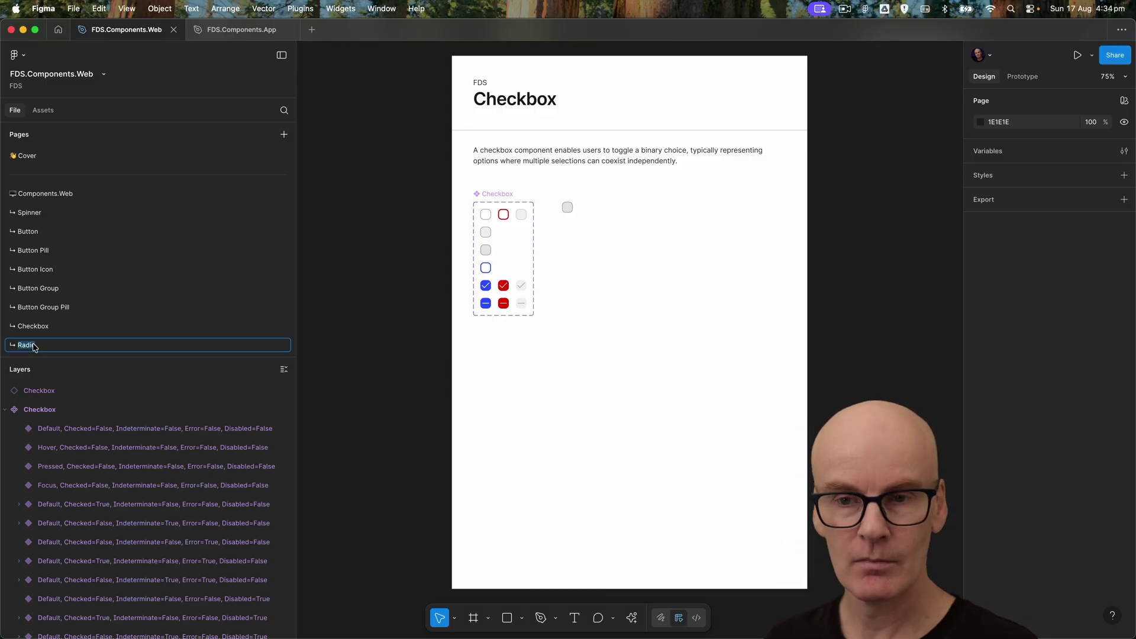
{"action": "double_click", "coordinate": [509, 98]}
{"action": "type", "text": "Radio"}
{"action": "key", "text": "Escape"}
{"action": "left_click", "coordinate": [371, 98]}
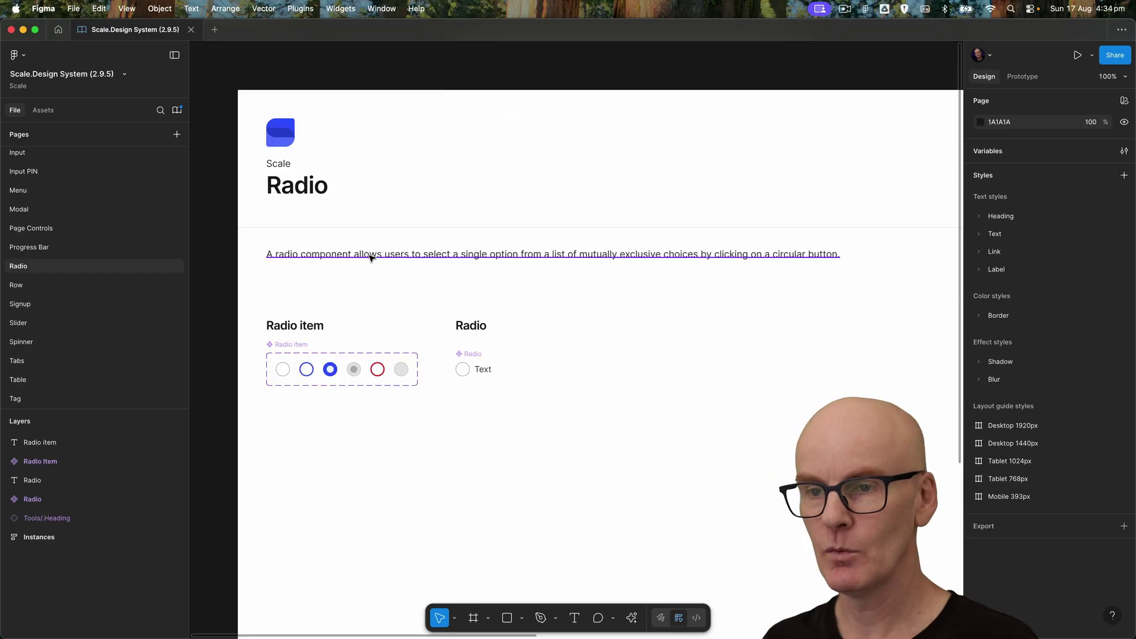
{"action": "double_click", "coordinate": [368, 256]}
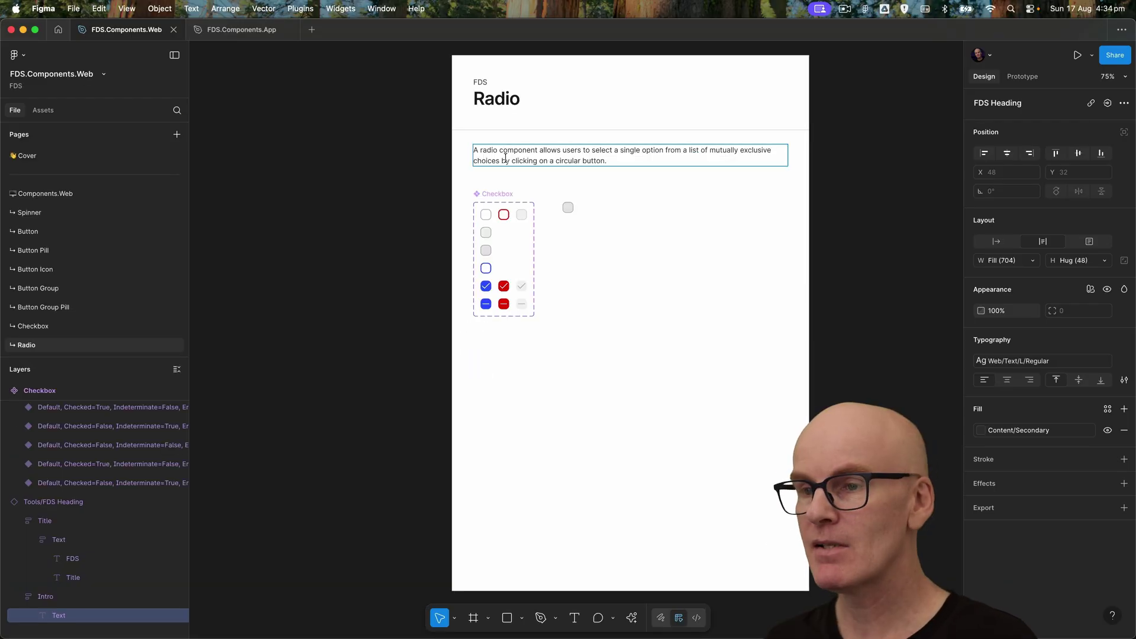
{"action": "key", "text": "Escape"}
- Rename the Checkbox component set on the Radio page to Radio
{"action": "double_click", "coordinate": [502, 195]}
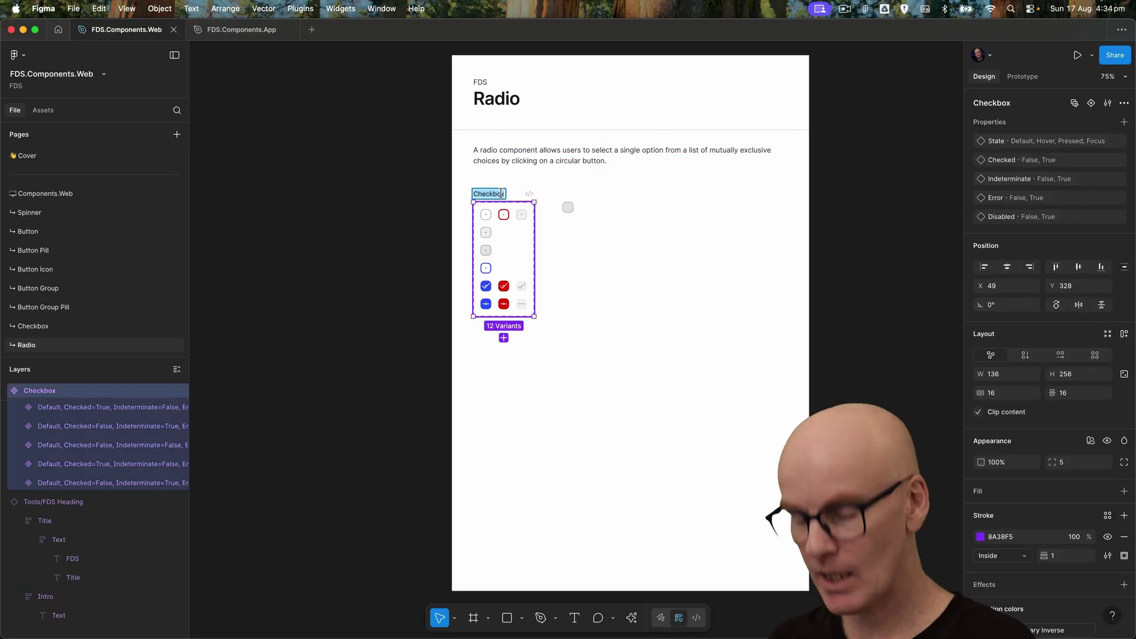
{"action": "type", "text": "Radio"}
{"action": "key", "text": "Return"}
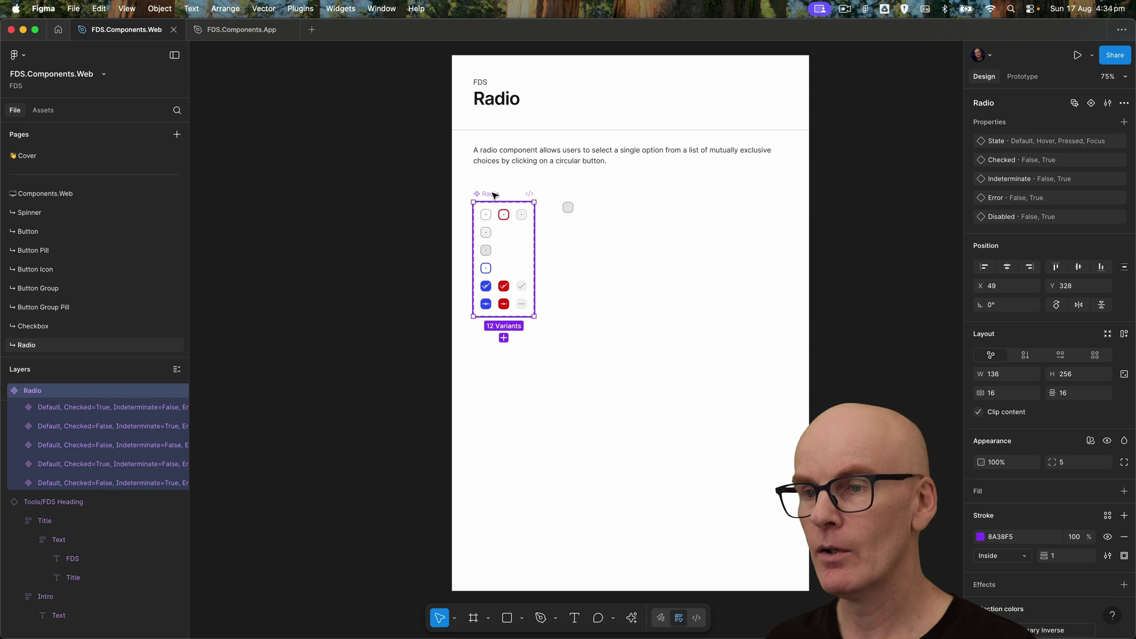
- Delete the plain, error and disabled indeterminate variants from the Radio component set
{"action": "key", "text": "shift+0"}
{"action": "scroll", "coordinate": [478, 193], "scroll_direction": "up", "scroll_amount": 5}
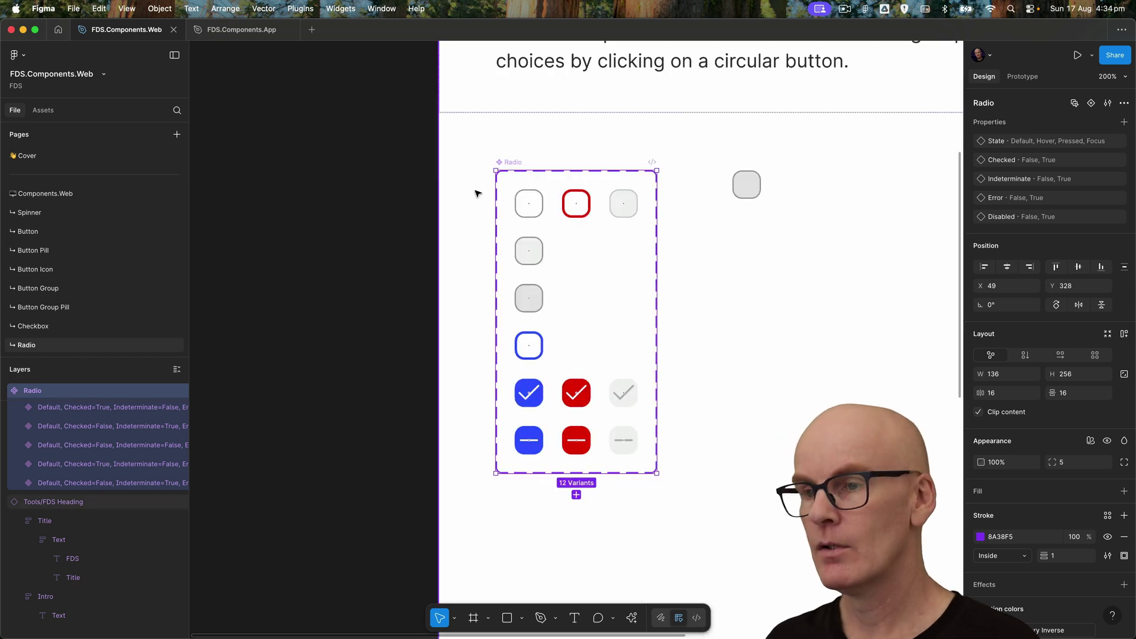
{"action": "key", "text": "Escape"}
{"action": "left_click", "coordinate": [388, 445]}
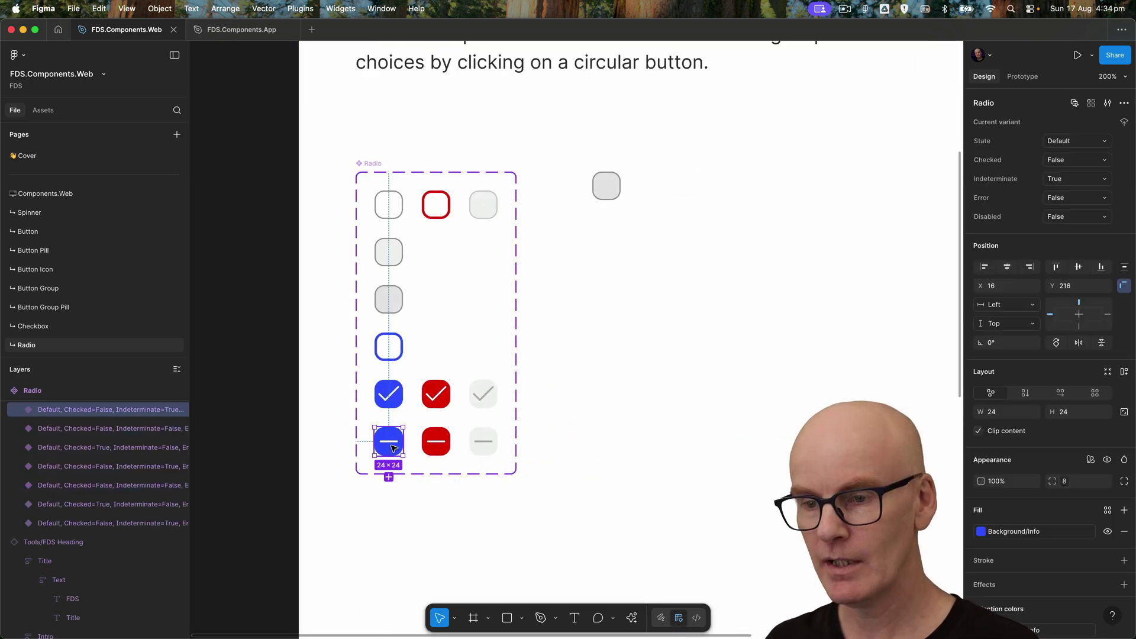
{"action": "left_click", "coordinate": [436, 442], "text": "shift"}
{"action": "left_click", "coordinate": [484, 444], "text": "shift"}
{"action": "key", "text": "Delete"}
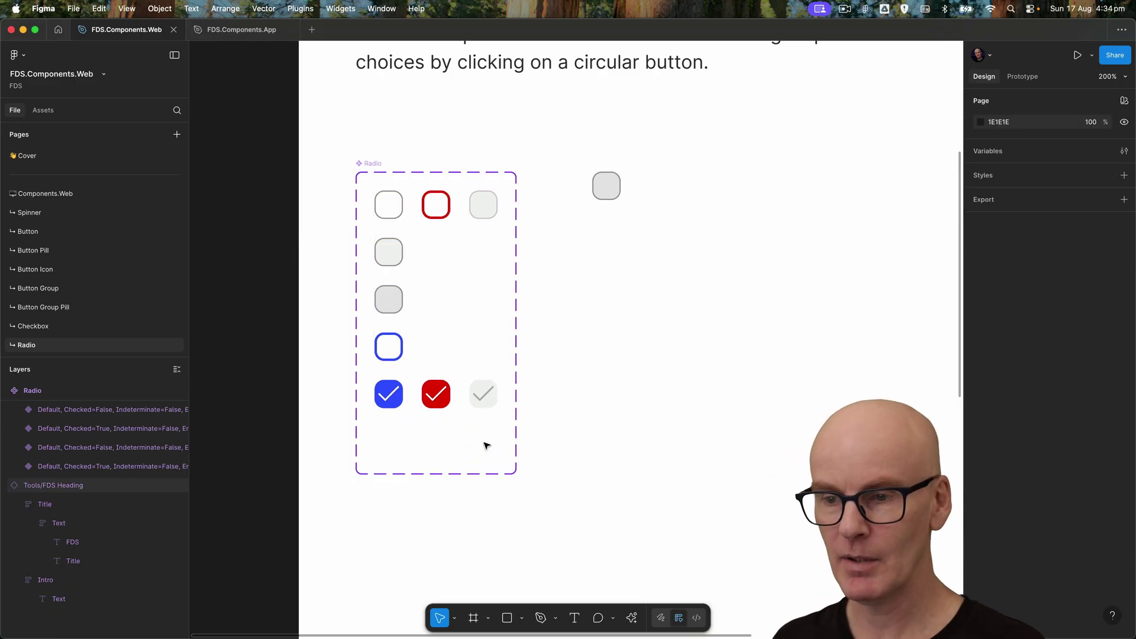
- Set the corner radius of all remaining Radio variants to the M (12) radius variable
{"action": "left_click", "coordinate": [393, 200]}
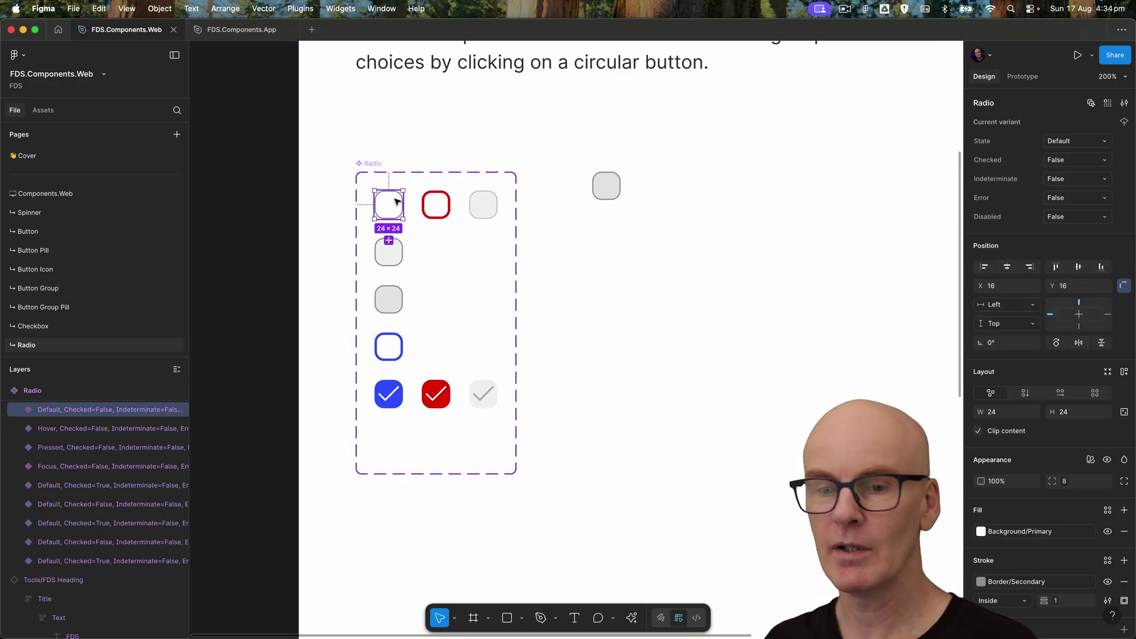
{"action": "scroll", "coordinate": [77, 539], "scroll_direction": "down", "scroll_amount": 1}
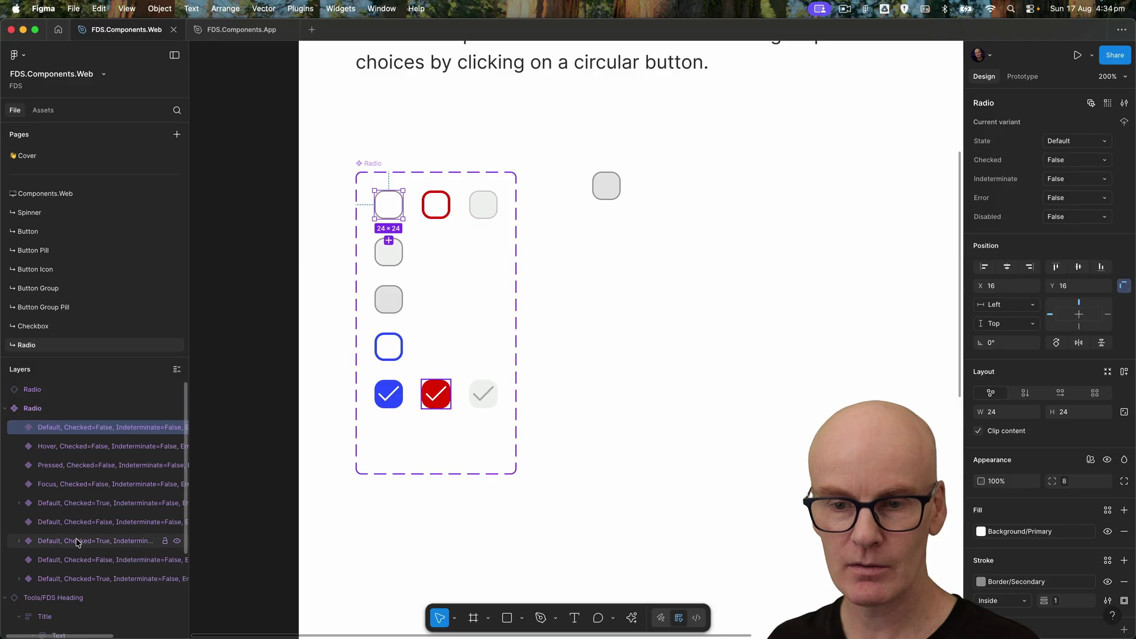
{"action": "left_click", "coordinate": [80, 537], "text": "shift"}
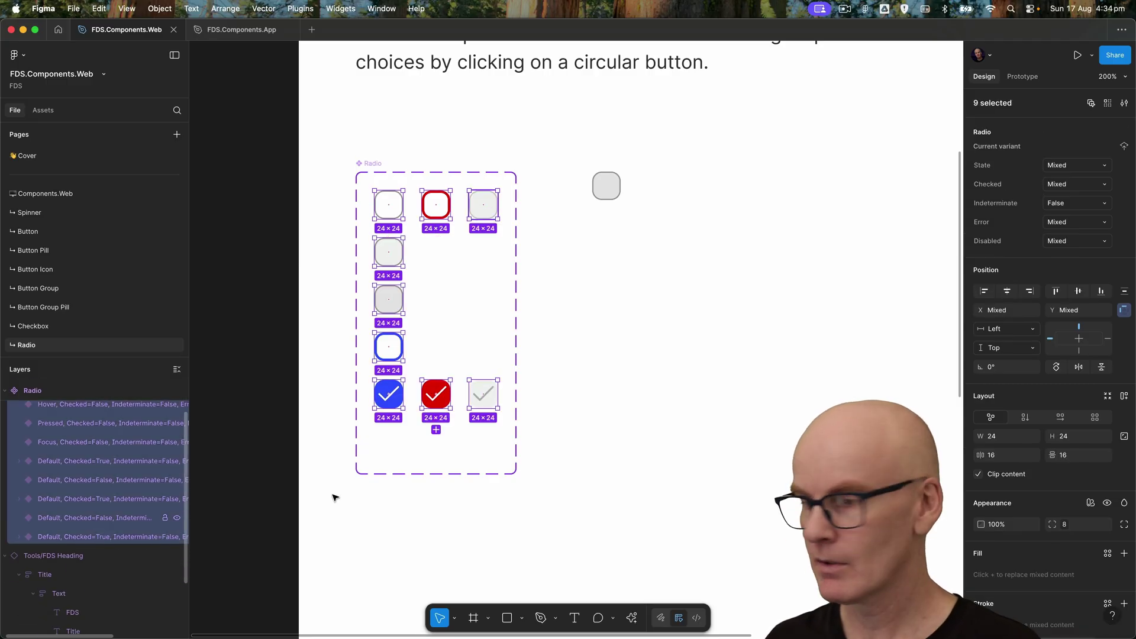
{"action": "left_click", "coordinate": [1065, 526]}
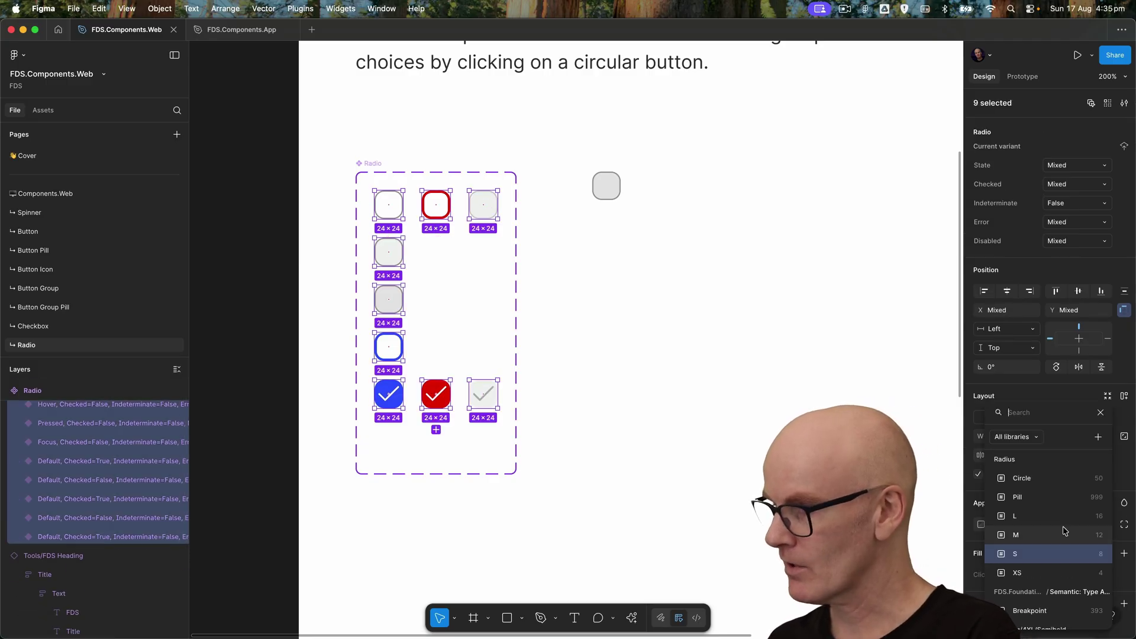
{"action": "left_click", "coordinate": [1062, 535]}
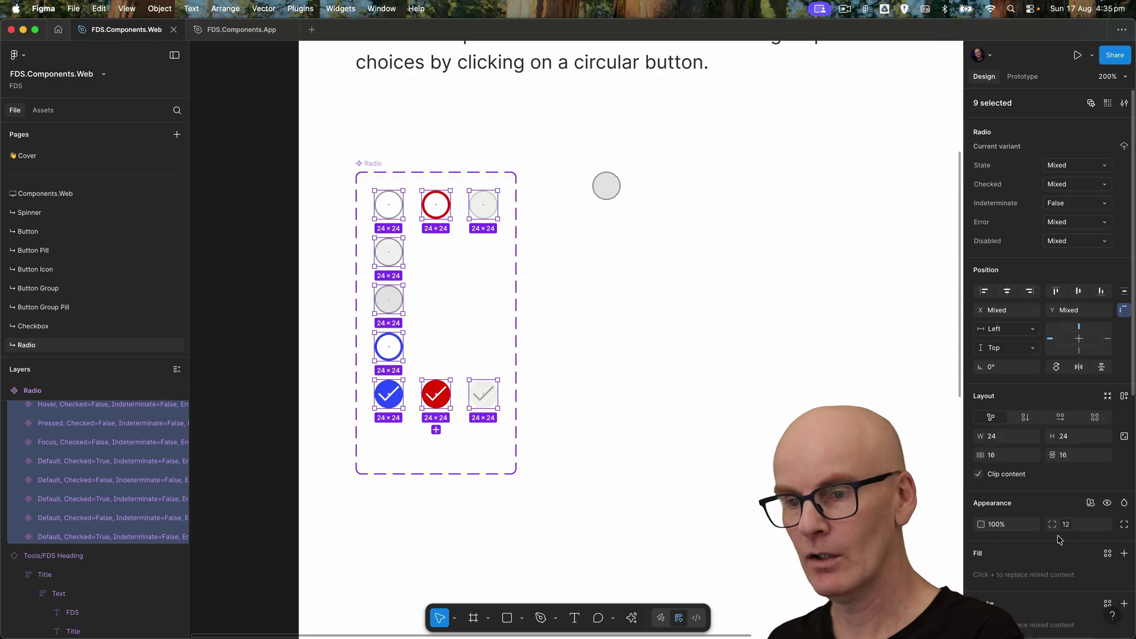
{"action": "left_click", "coordinate": [571, 308]}
- Remove the check icon from the plain blue checked variant
{"action": "left_click", "coordinate": [390, 394], "text": "super"}
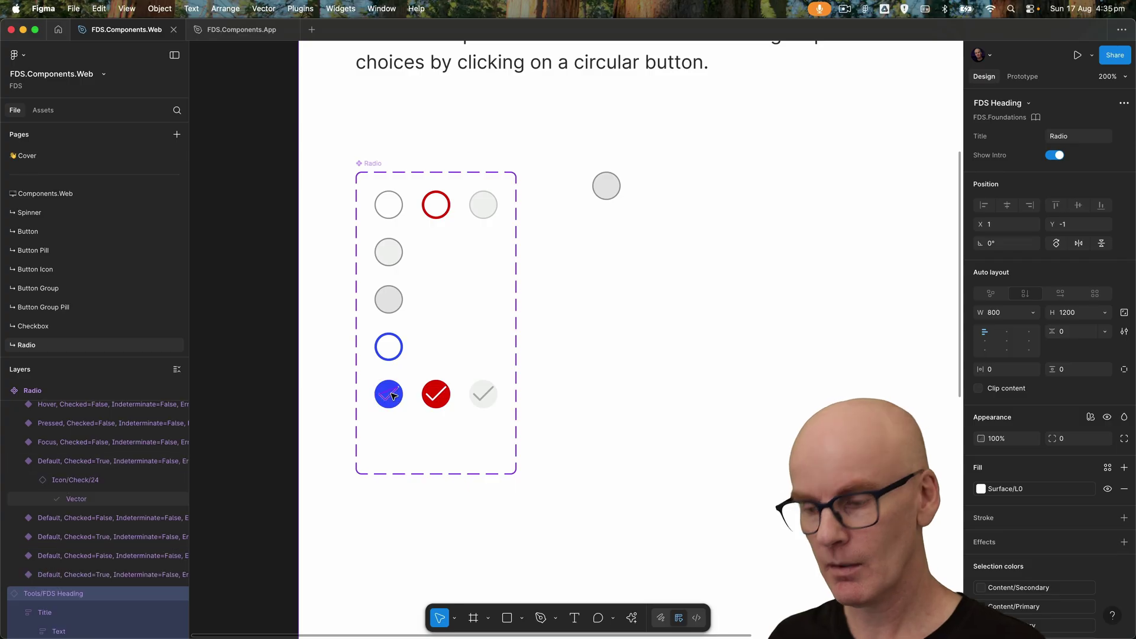
{"action": "key", "text": "shift+2"}
{"action": "scroll", "coordinate": [447, 413], "scroll_direction": "right", "scroll_amount": 2}
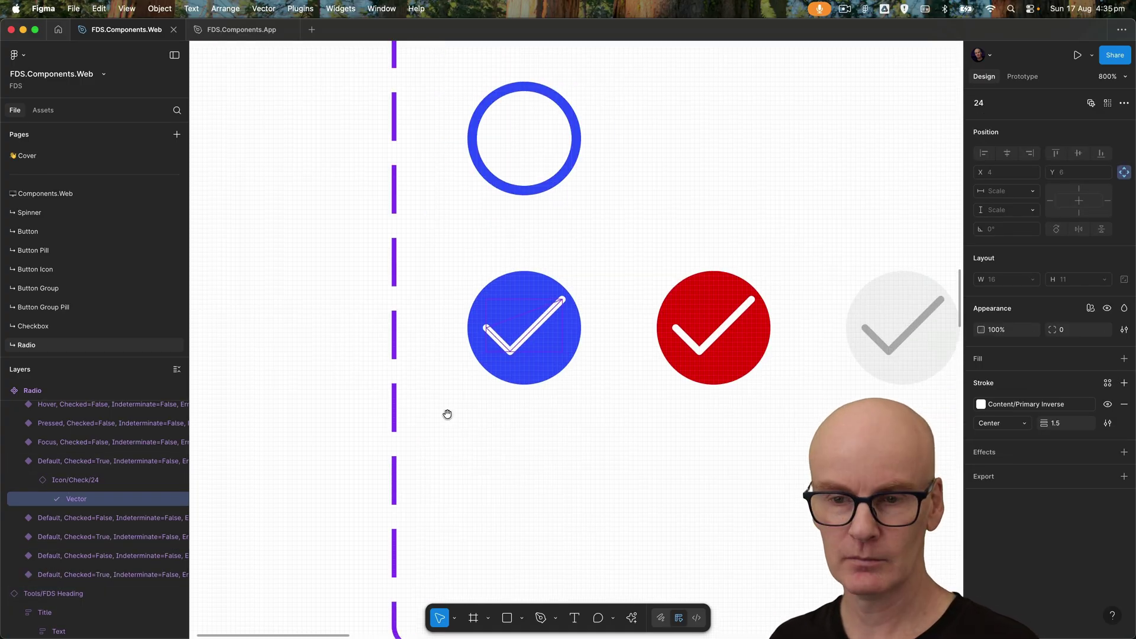
{"action": "key", "text": "shift+Return"}
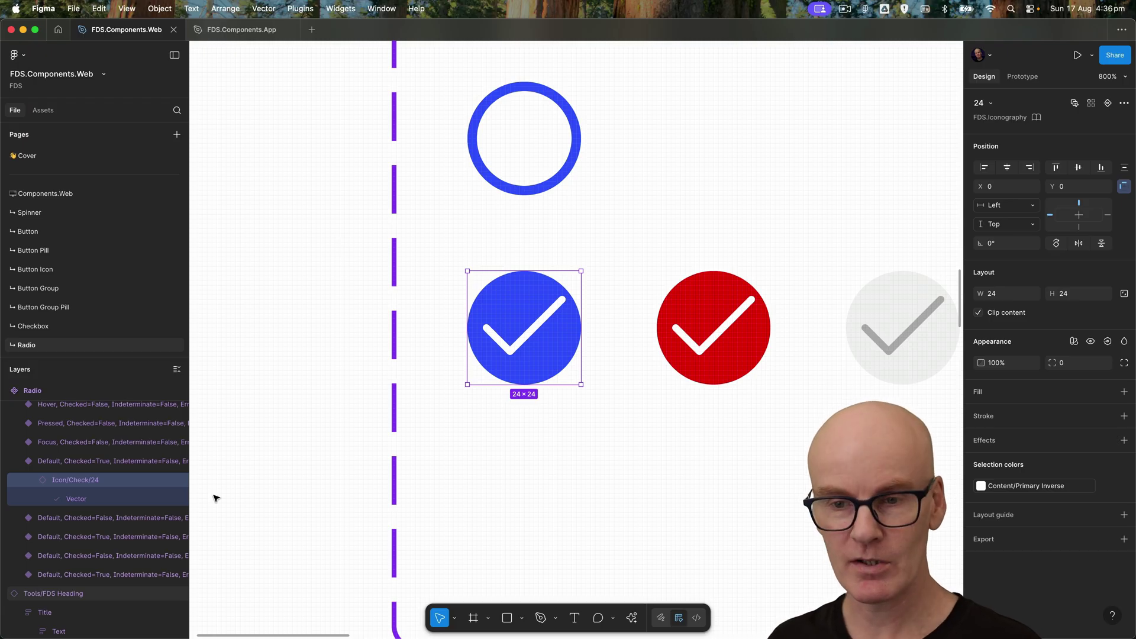
{"action": "key", "text": "shift+Return"}
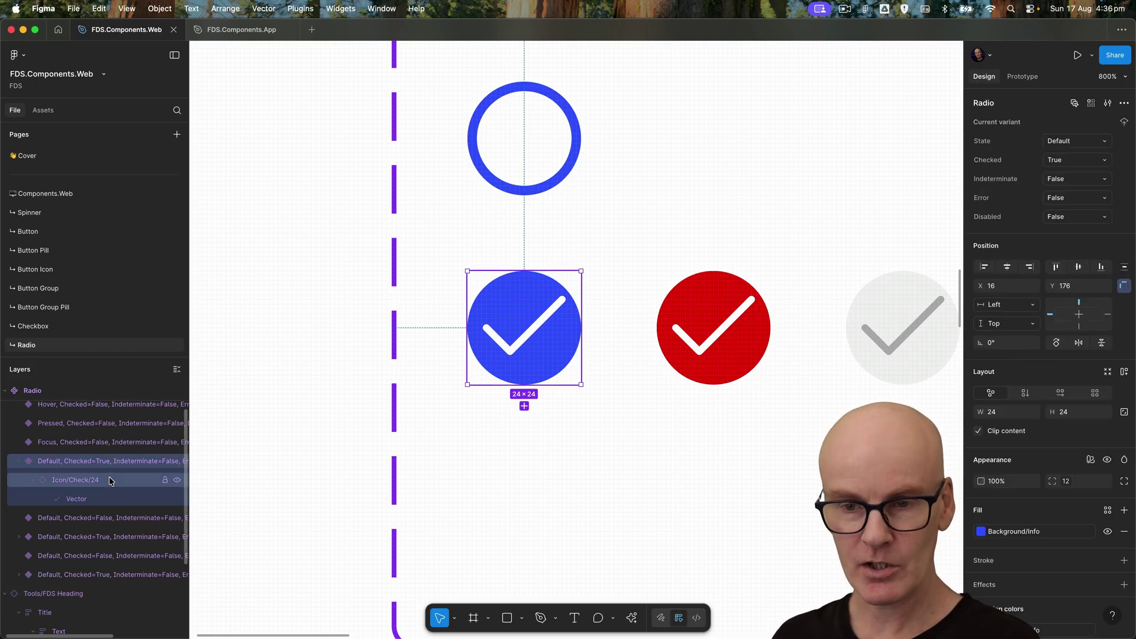
{"action": "left_click", "coordinate": [108, 479]}
{"action": "key", "text": "Delete"}
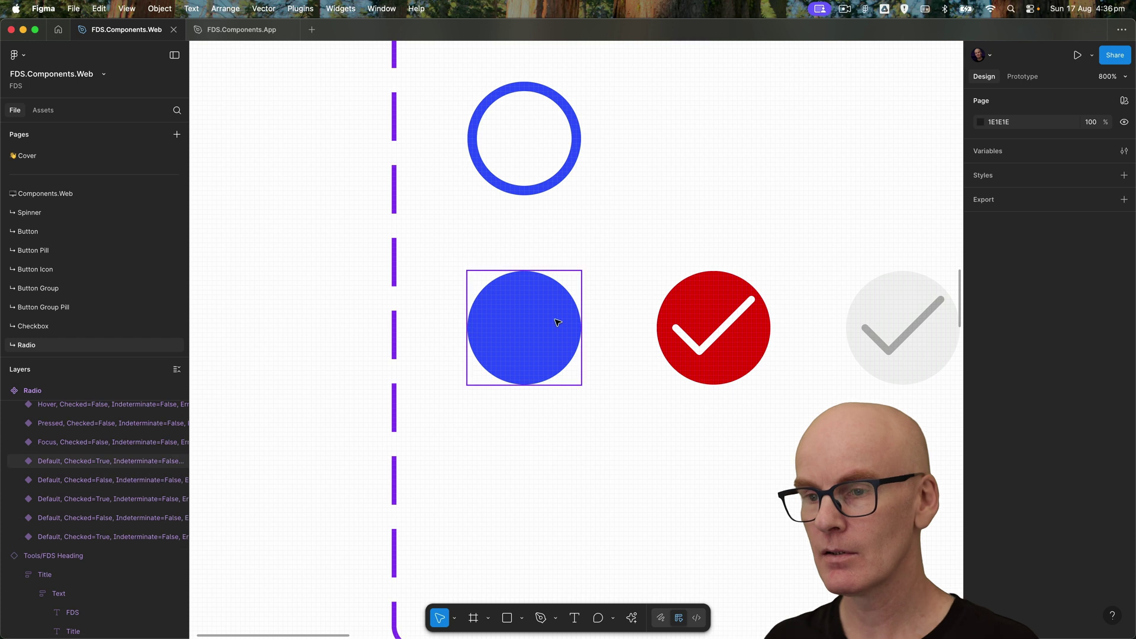
- Draw a 12 × 12 circle centred in the blue checked variant and fill it with Content/Primary Inverse
{"action": "left_click", "coordinate": [522, 315]}
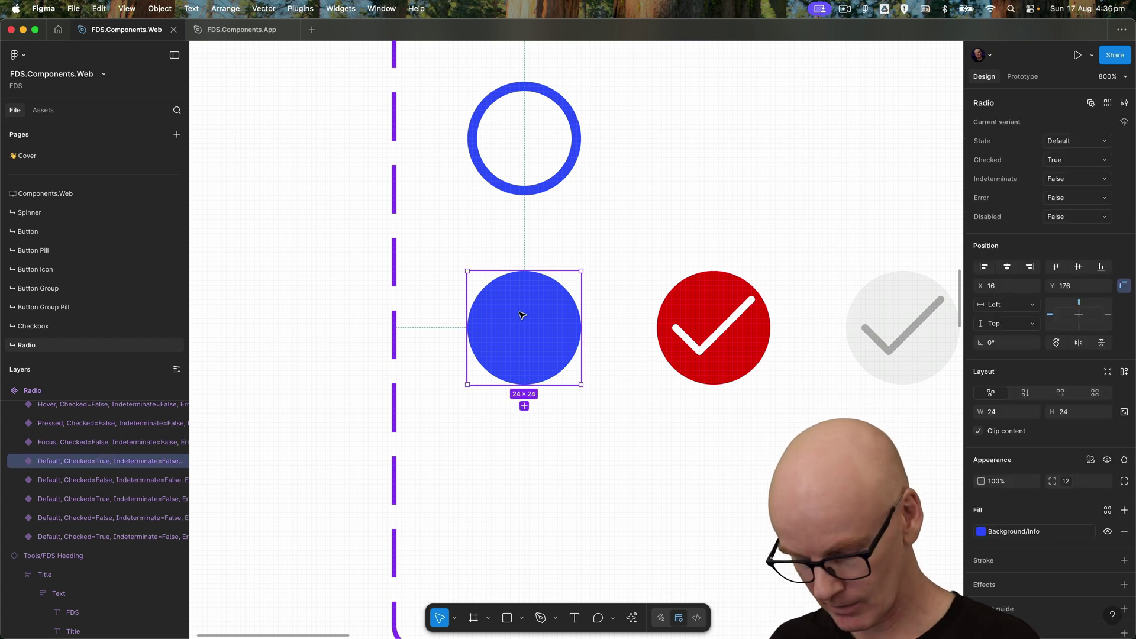
{"action": "key", "text": "o"}
{"action": "mouse_move", "coordinate": [503, 316]}
{"action": "left_mouse_down"}
{"action": "mouse_move", "coordinate": [539, 352]}
{"action": "mouse_move", "coordinate": [528, 332]}
{"action": "left_mouse_up"}
{"action": "scroll", "coordinate": [663, 255], "scroll_direction": "left", "scroll_amount": 2}
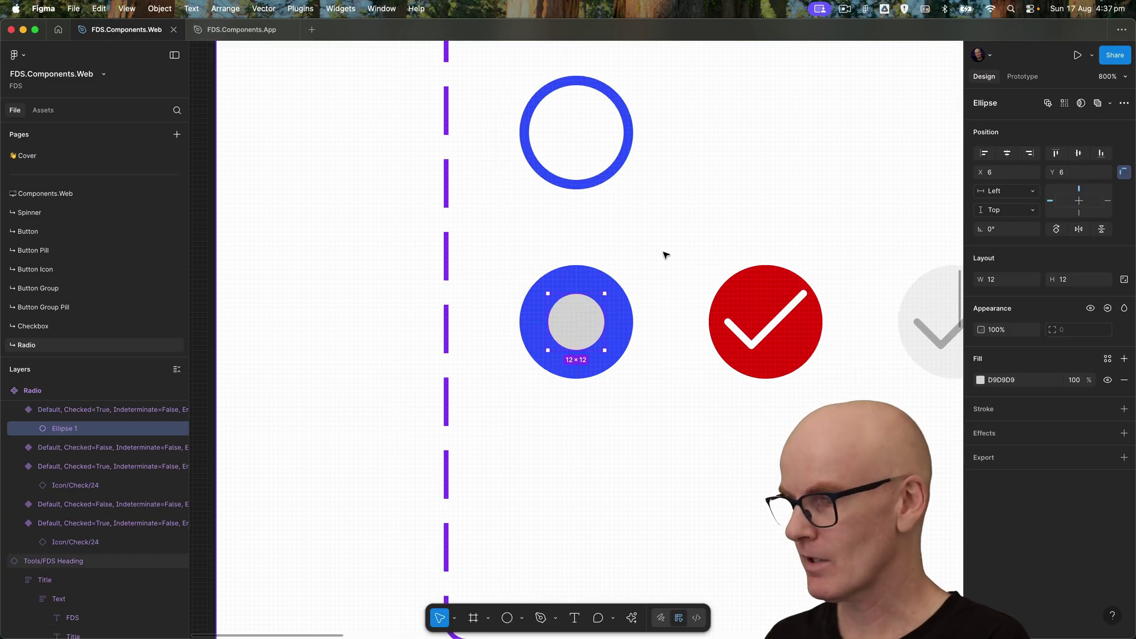
{"action": "left_click", "coordinate": [1108, 359]}
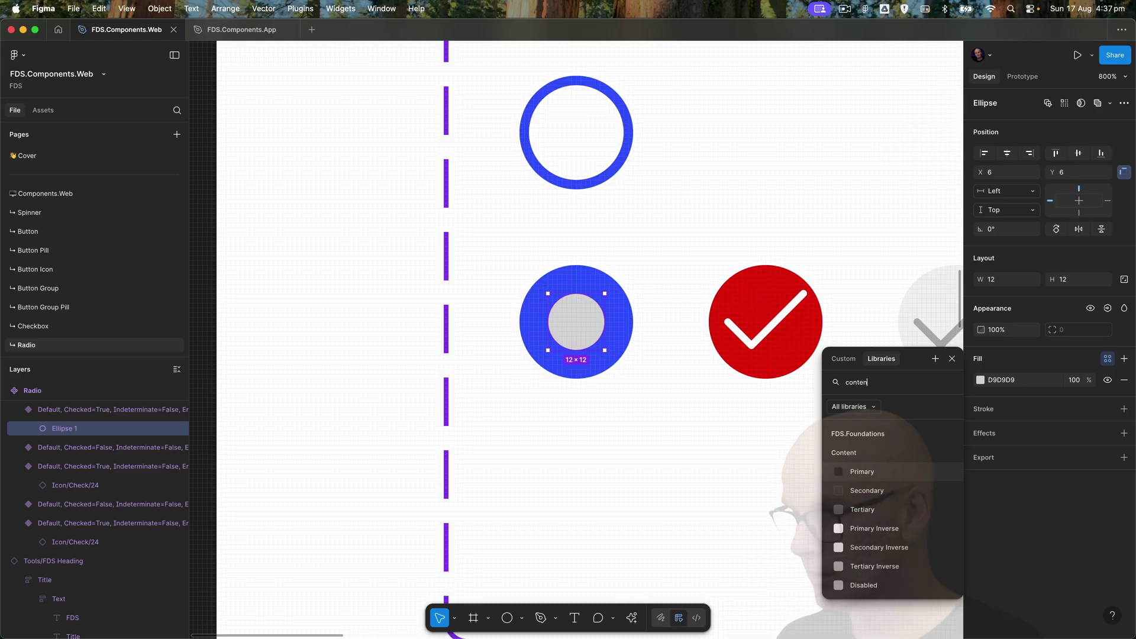
{"action": "left_click", "coordinate": [882, 488]}
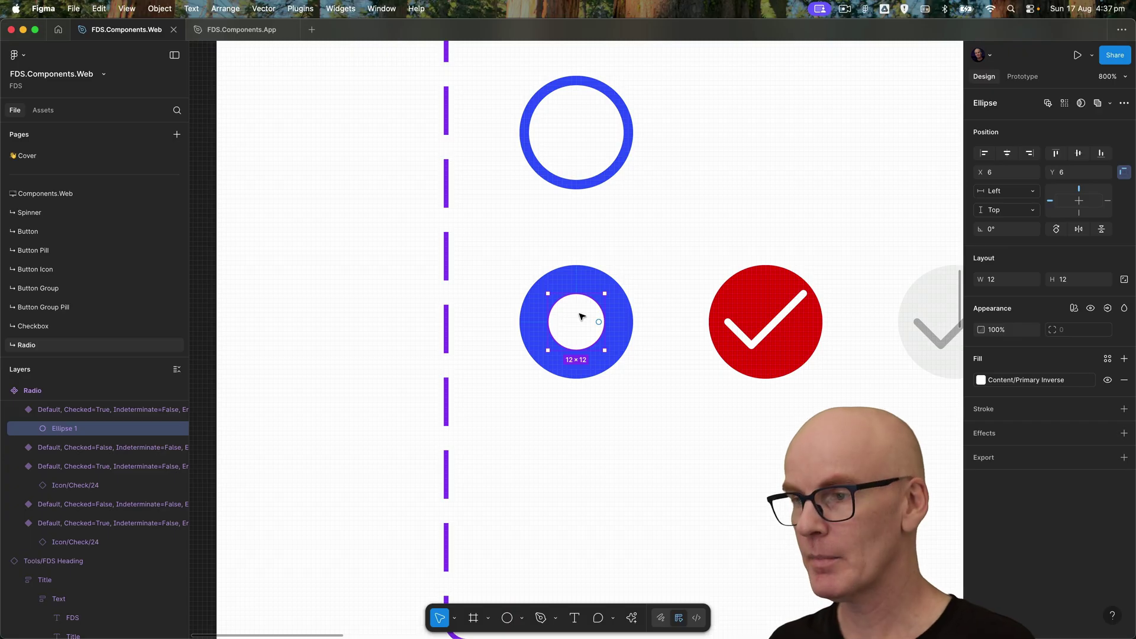
- Replace the check icon in the red error checked variant with a copy of the white circle
{"action": "left_click", "coordinate": [781, 315]}
{"action": "left_click_drag", "start_coordinate": [828, 320], "coordinate": [598, 319]}
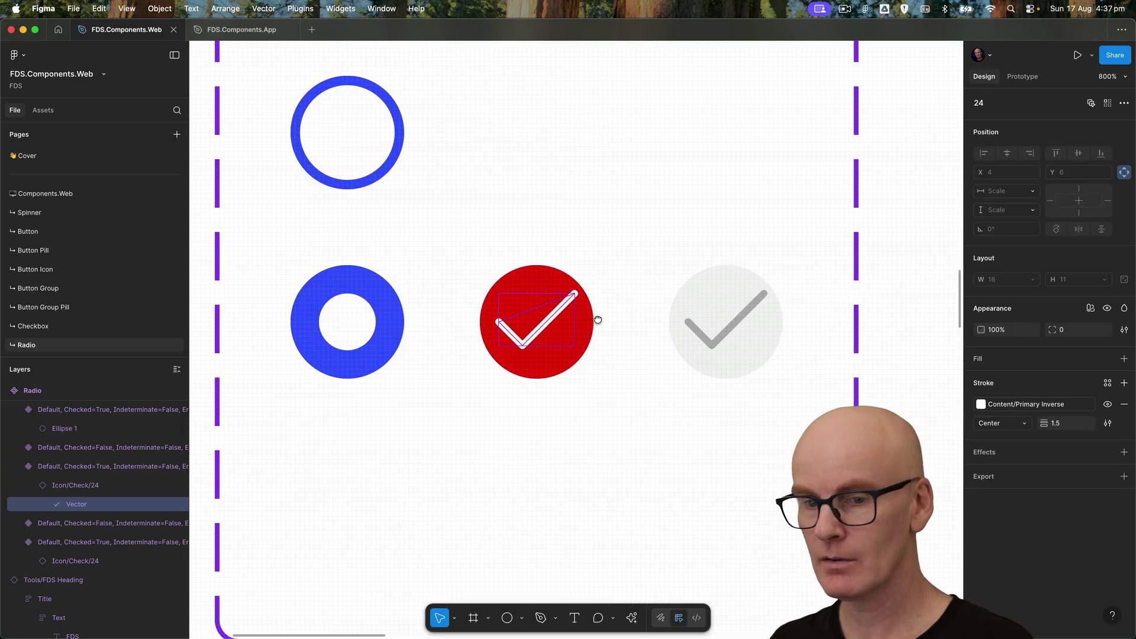
{"action": "left_click", "coordinate": [91, 466]}
{"action": "key", "text": "ctrl+v"}
{"action": "left_click", "coordinate": [89, 504]}
{"action": "key", "text": "Delete"}
{"action": "left_click", "coordinate": [438, 339]}
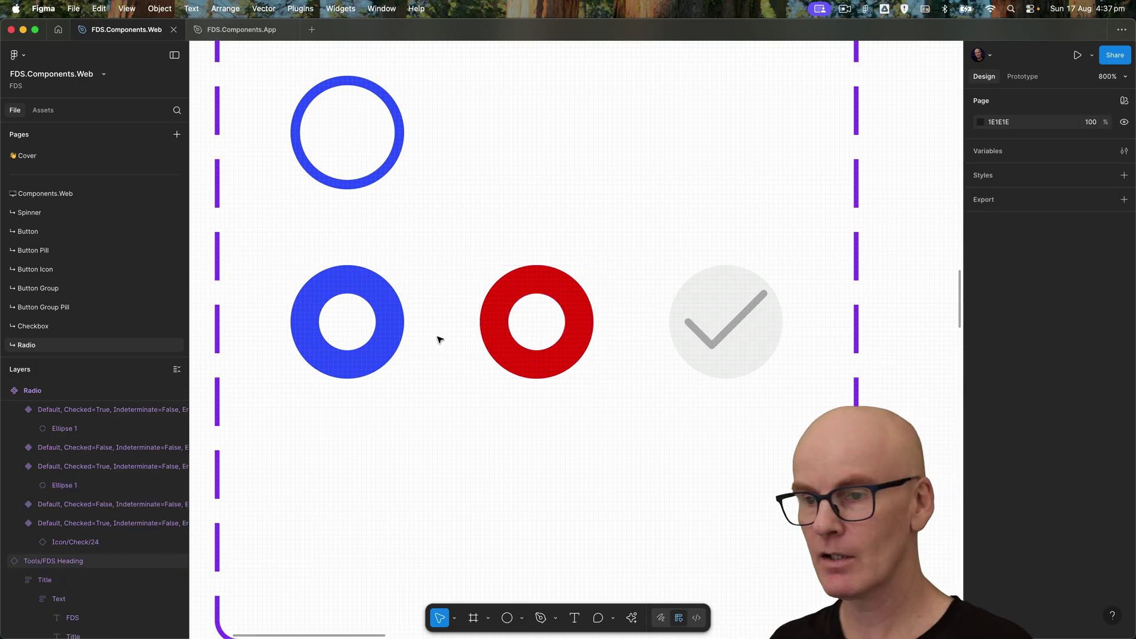
- Replace the check icon in the disabled checked variant with a copy of the white circle
{"action": "left_click", "coordinate": [559, 325]}
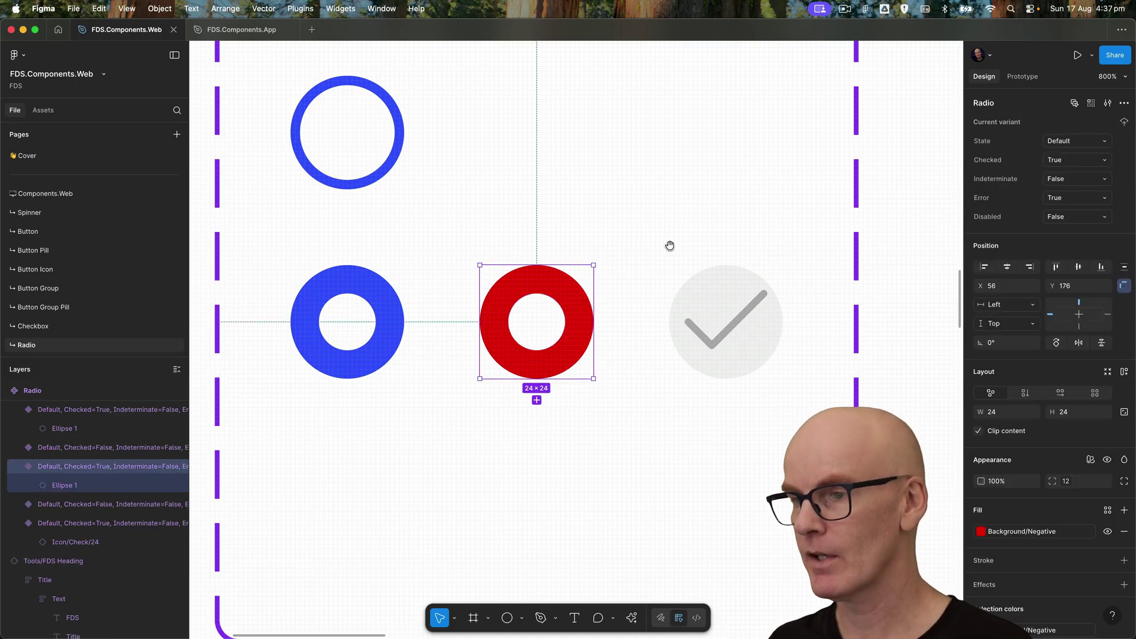
{"action": "scroll", "coordinate": [669, 246], "scroll_direction": "right", "scroll_amount": 5}
{"action": "left_click", "coordinate": [542, 315], "text": "super"}
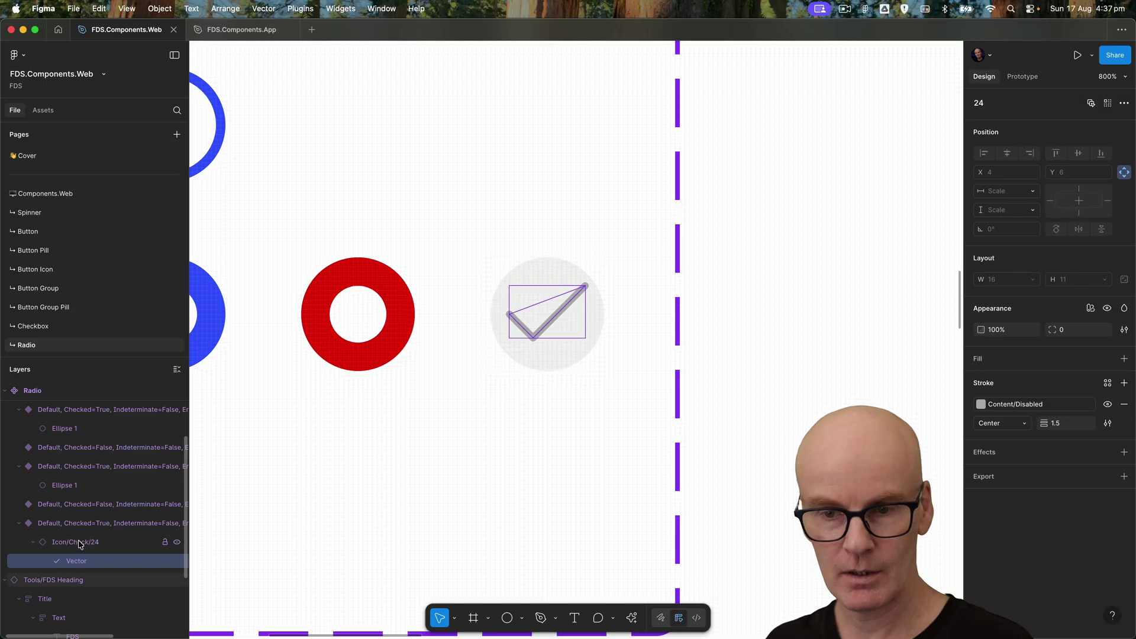
{"action": "left_click", "coordinate": [82, 524]}
{"action": "key", "text": "ctrl+v"}
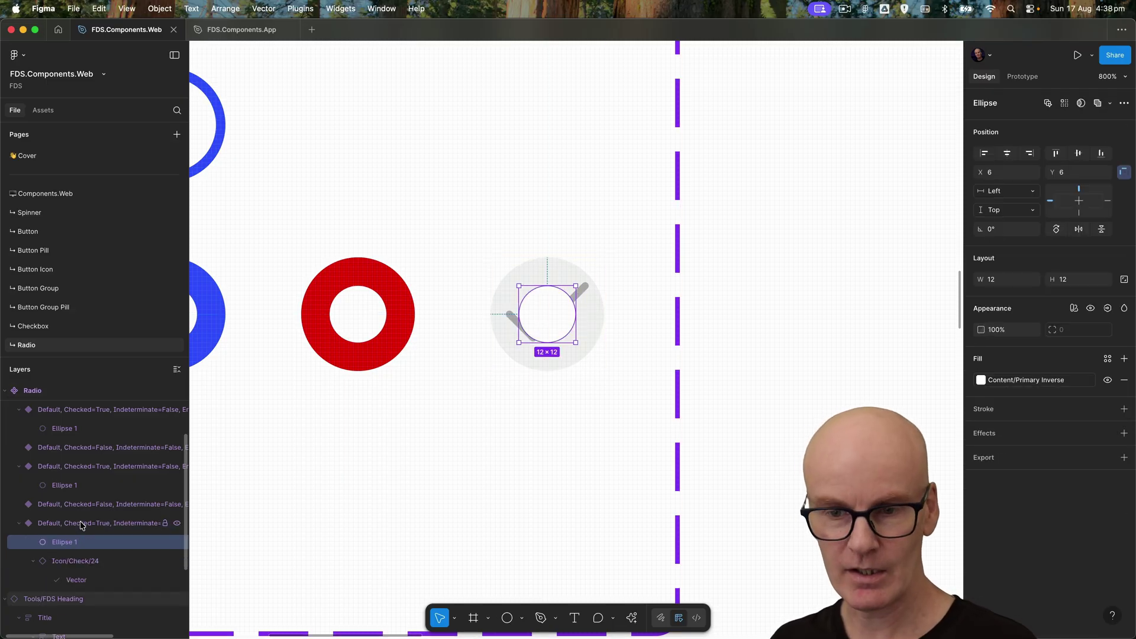
{"action": "left_click", "coordinate": [76, 560]}
{"action": "key", "text": "Delete"}
- Change the fill of the circle in the disabled checked variant to Content/Disabled
{"action": "left_click", "coordinate": [77, 542]}
{"action": "left_click", "coordinate": [1006, 378]}
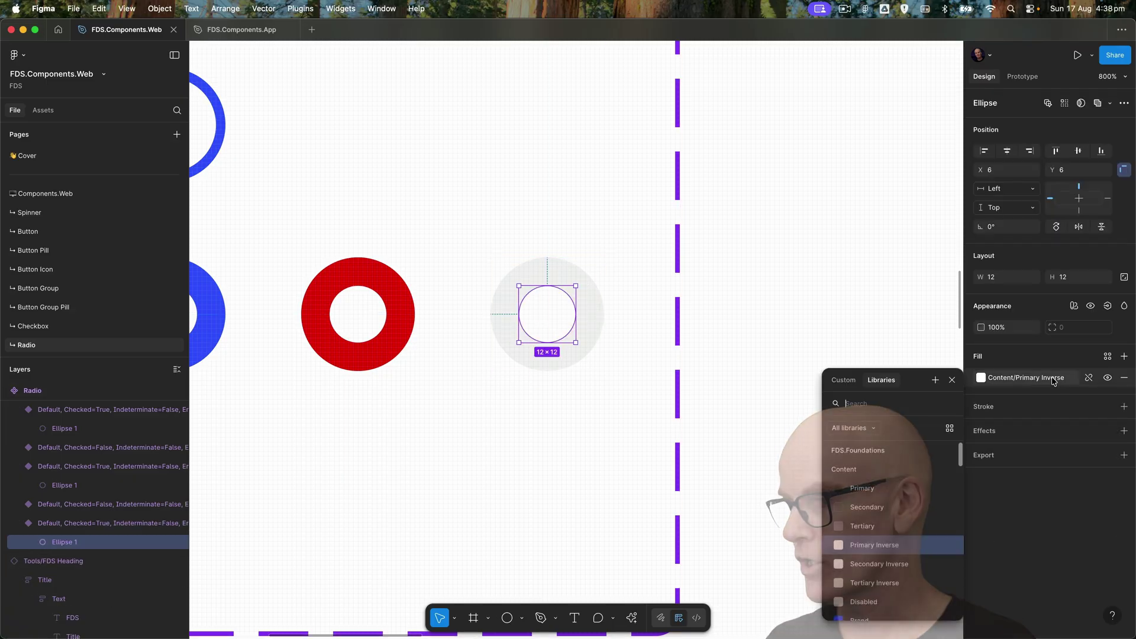
{"action": "left_click", "coordinate": [864, 568]}
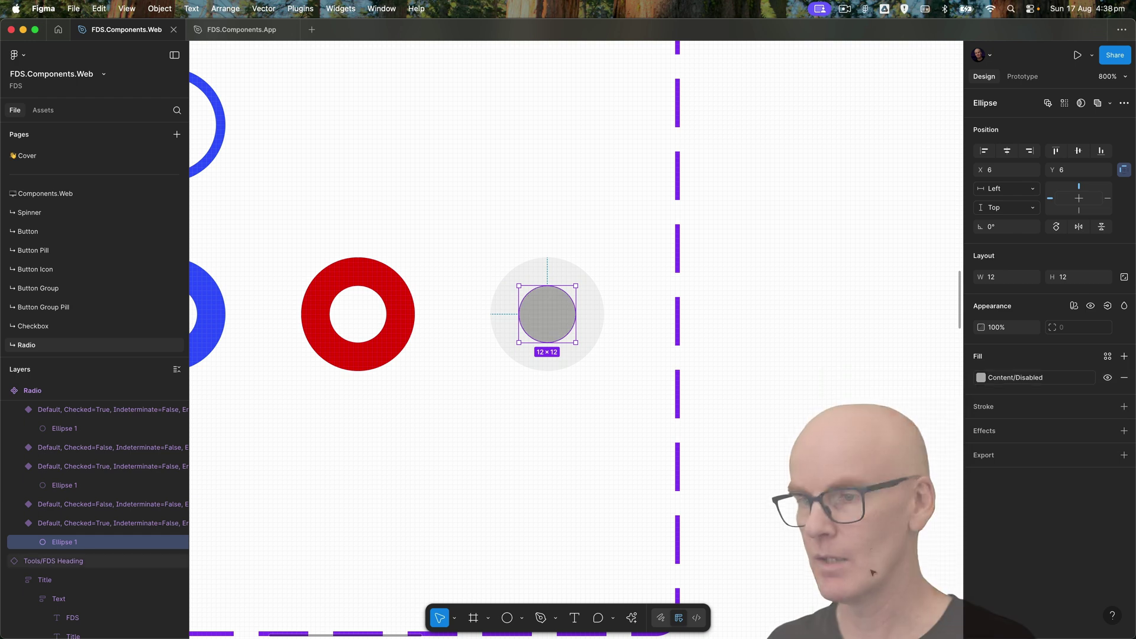
{"action": "scroll", "coordinate": [730, 425], "scroll_direction": "left", "scroll_amount": 4}
{"action": "left_click", "coordinate": [730, 426]}
- Rename the circle layers in the plain, error and disabled checked variants to Dot
{"action": "double_click", "coordinate": [398, 314]}
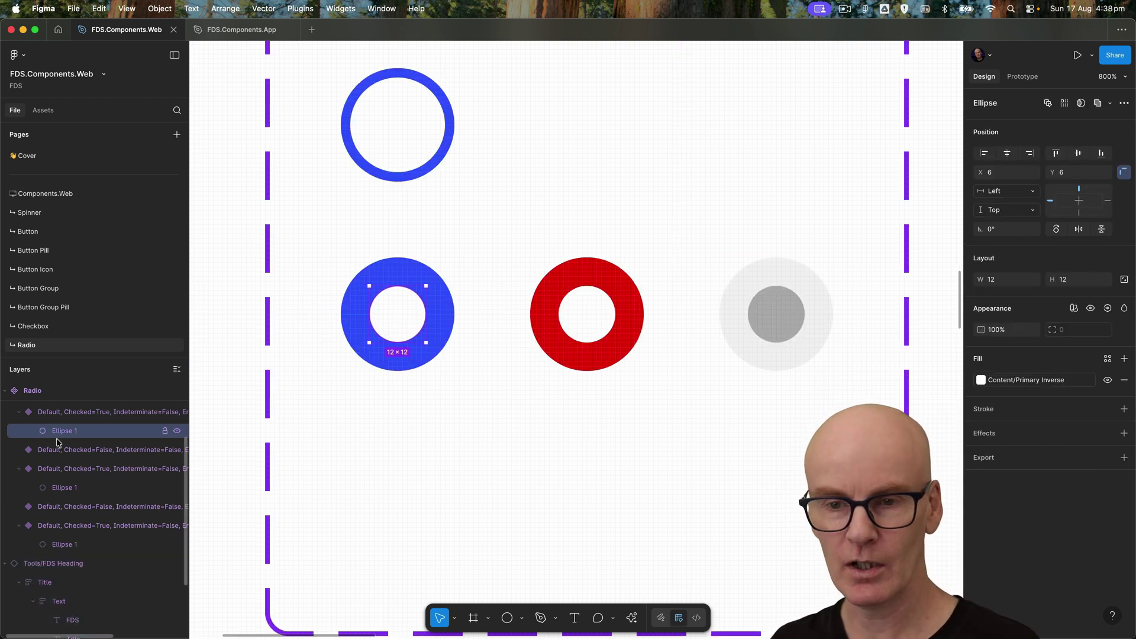
{"action": "double_click", "coordinate": [75, 435]}
{"action": "type", "text": "Dot"}
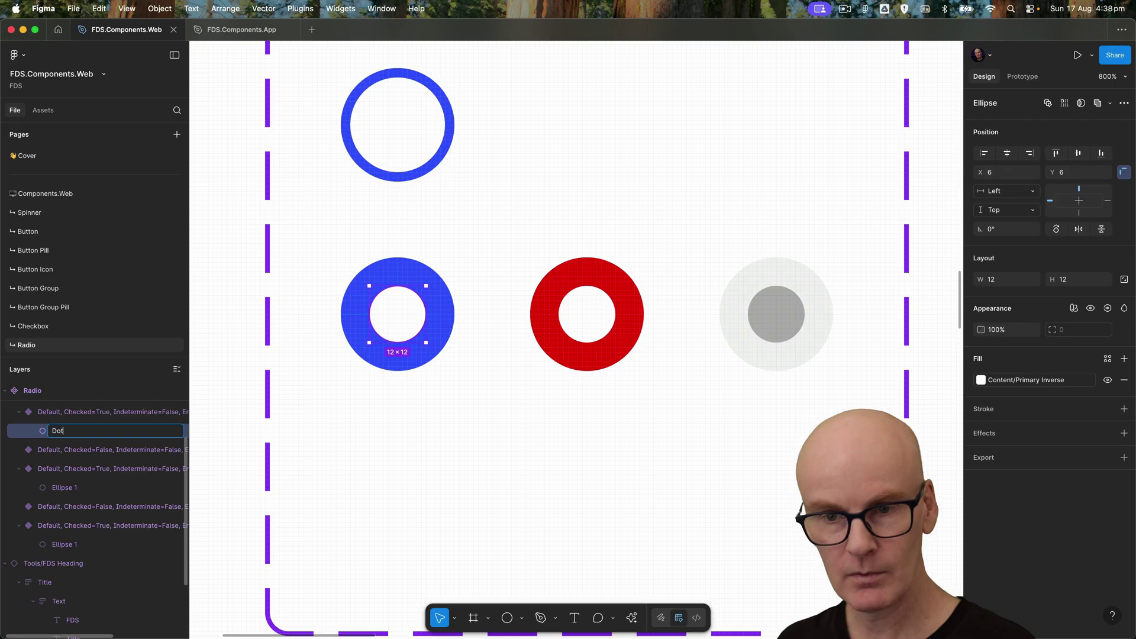
{"action": "key", "text": "Return"}
{"action": "double_click", "coordinate": [87, 432]}
{"action": "key", "text": "cmd+c"}
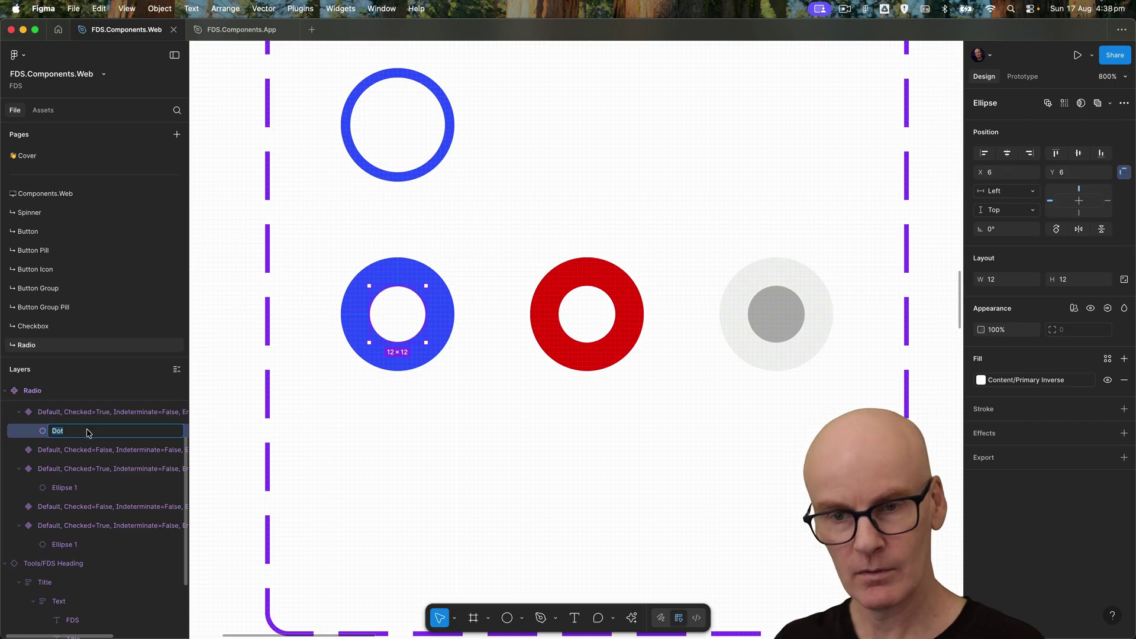
{"action": "double_click", "coordinate": [82, 488]}
{"action": "key", "text": "cmd+v"}
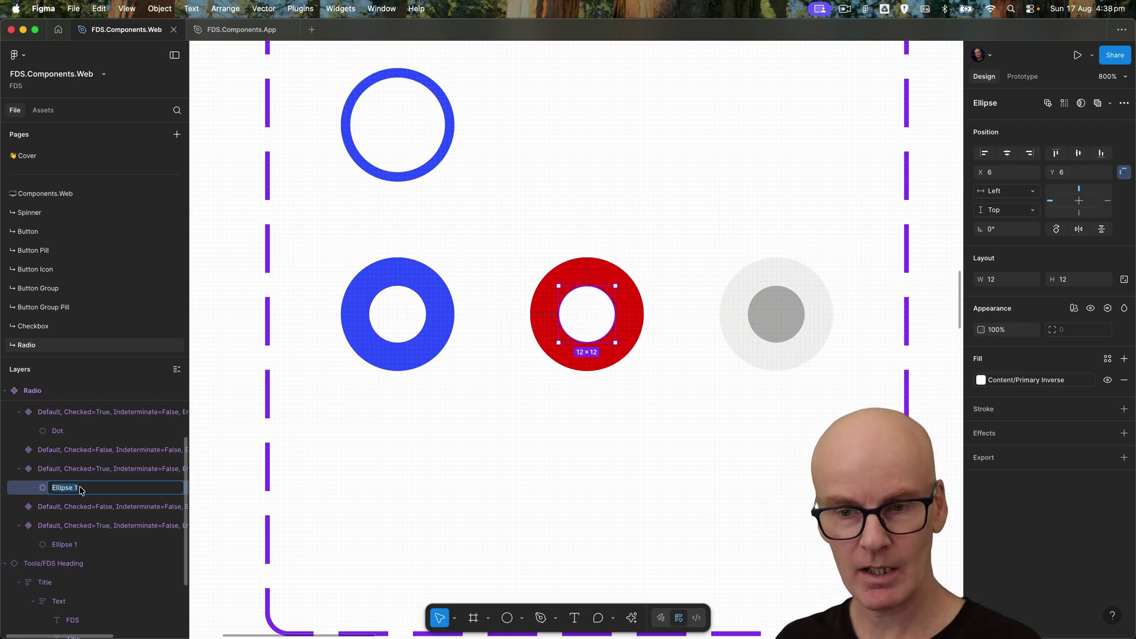
{"action": "double_click", "coordinate": [89, 545]}
{"action": "key", "text": "cmd+v"}
{"action": "key", "text": "Return"}
- Shrink the Radio component set's frame to a height of 216, removing the empty row below the checked variants
{"action": "scroll", "coordinate": [550, 482], "scroll_direction": "down", "scroll_amount": 5}
{"action": "left_click", "coordinate": [491, 249]}
{"action": "left_click_drag", "start_coordinate": [469, 420], "coordinate": [470, 374]}
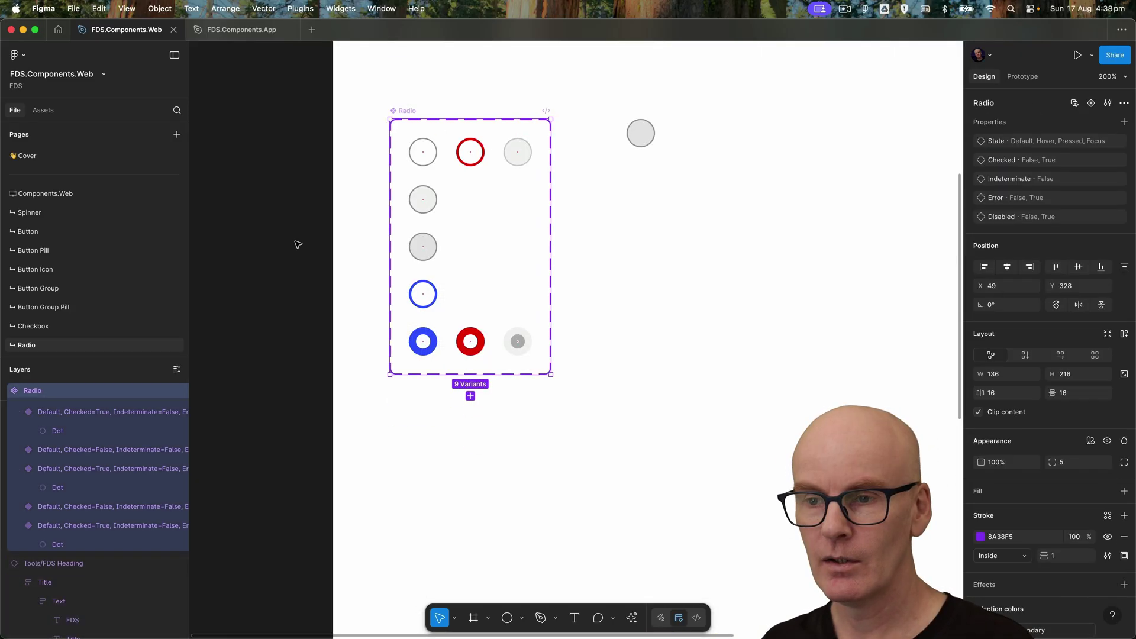
{"action": "left_click", "coordinate": [298, 244]}
{"action": "left_click_drag", "start_coordinate": [307, 221], "coordinate": [264, 256]}
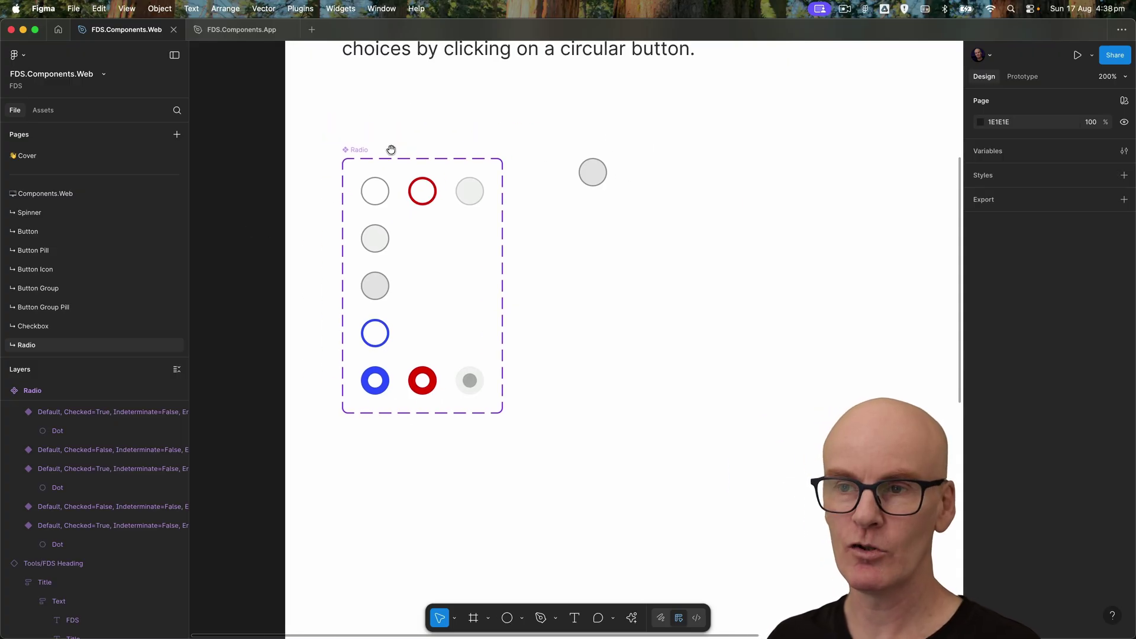
- Remove the Indeterminate property from the Radio component set
{"action": "left_click", "coordinate": [363, 150]}
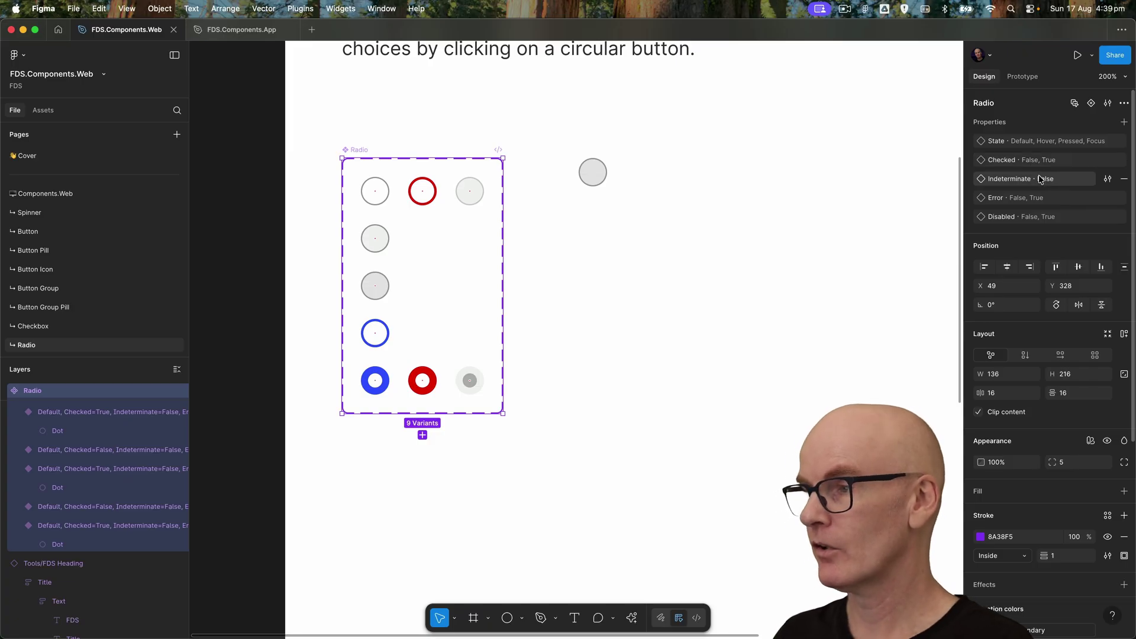
{"action": "left_click", "coordinate": [1124, 180]}
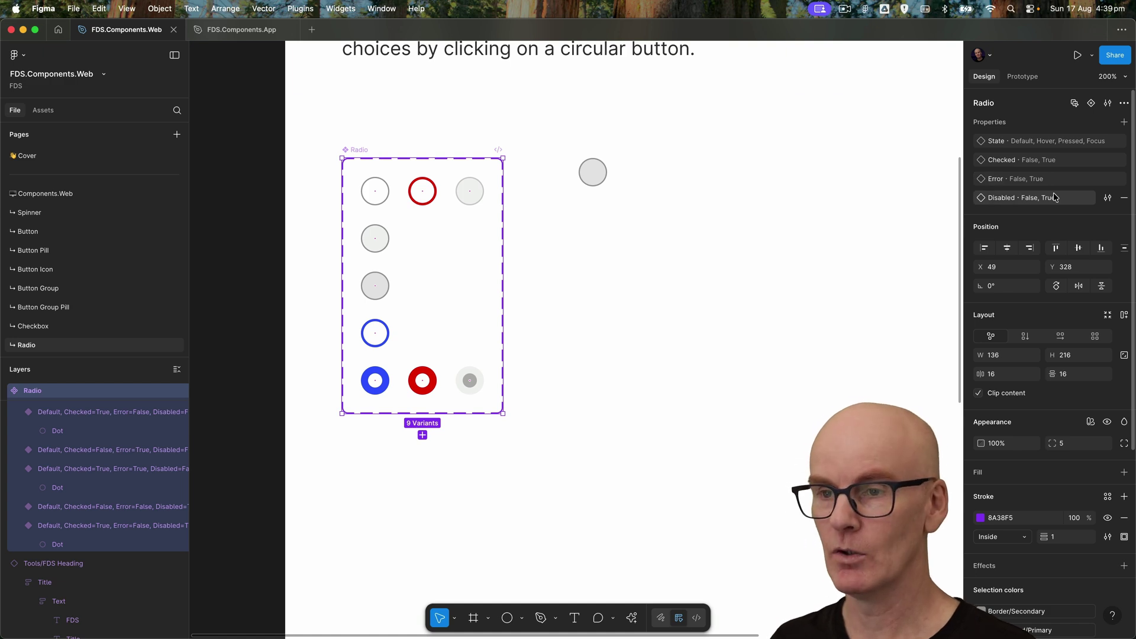
- Test the Radio instance beside the component set by toggling its Checked, Error and Disabled properties in different combinations
{"action": "left_click", "coordinate": [592, 172]}
{"action": "left_click", "coordinate": [1053, 155]}
{"action": "left_click", "coordinate": [1053, 155]}
{"action": "left_click", "coordinate": [1055, 175]}
{"action": "left_click", "coordinate": [1053, 155]}
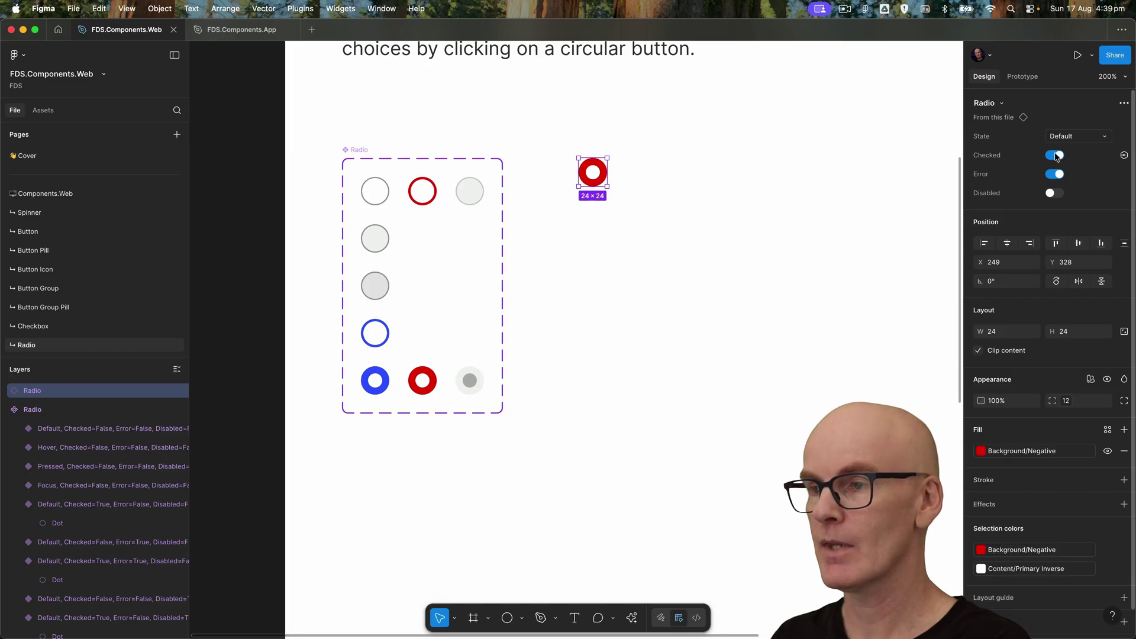
{"action": "left_click", "coordinate": [1053, 155]}
{"action": "left_click", "coordinate": [1053, 193]}
{"action": "left_click", "coordinate": [1054, 155]}
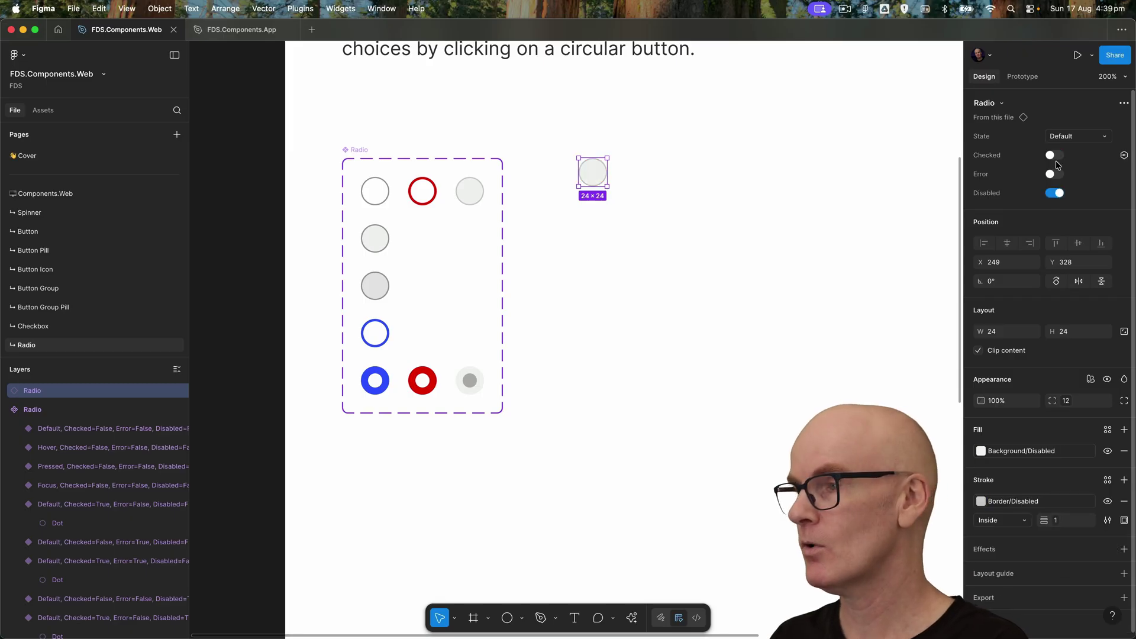
{"action": "left_click", "coordinate": [1054, 174]}
{"action": "left_click", "coordinate": [1053, 155]}
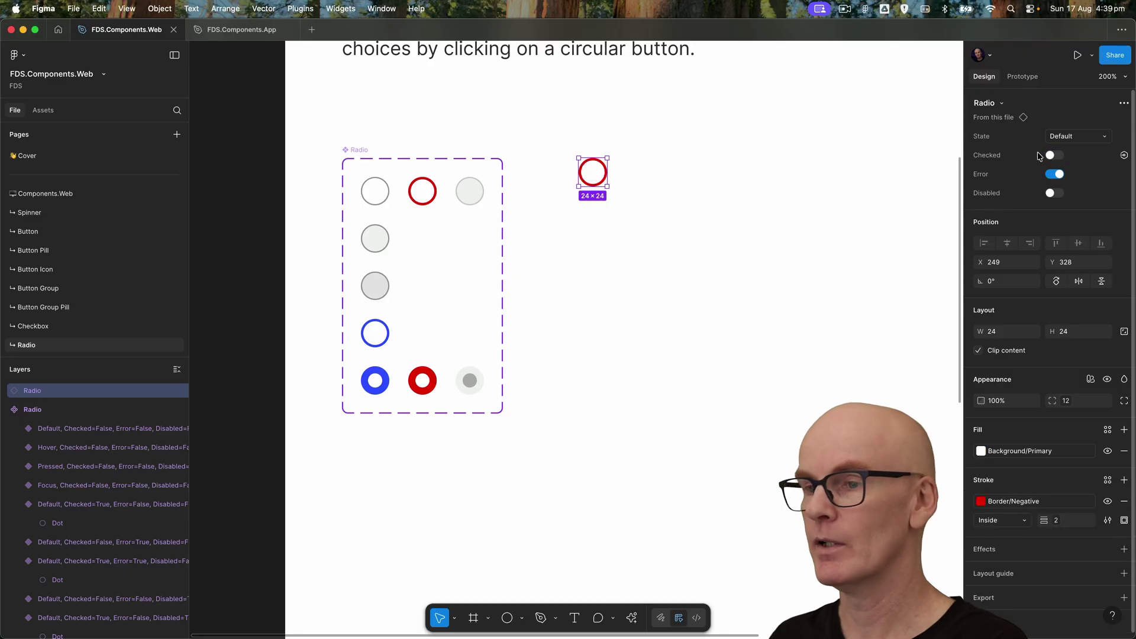
- Add a Border/Disabled stroke to the disabled checked Radio variant
{"action": "left_click", "coordinate": [470, 380]}
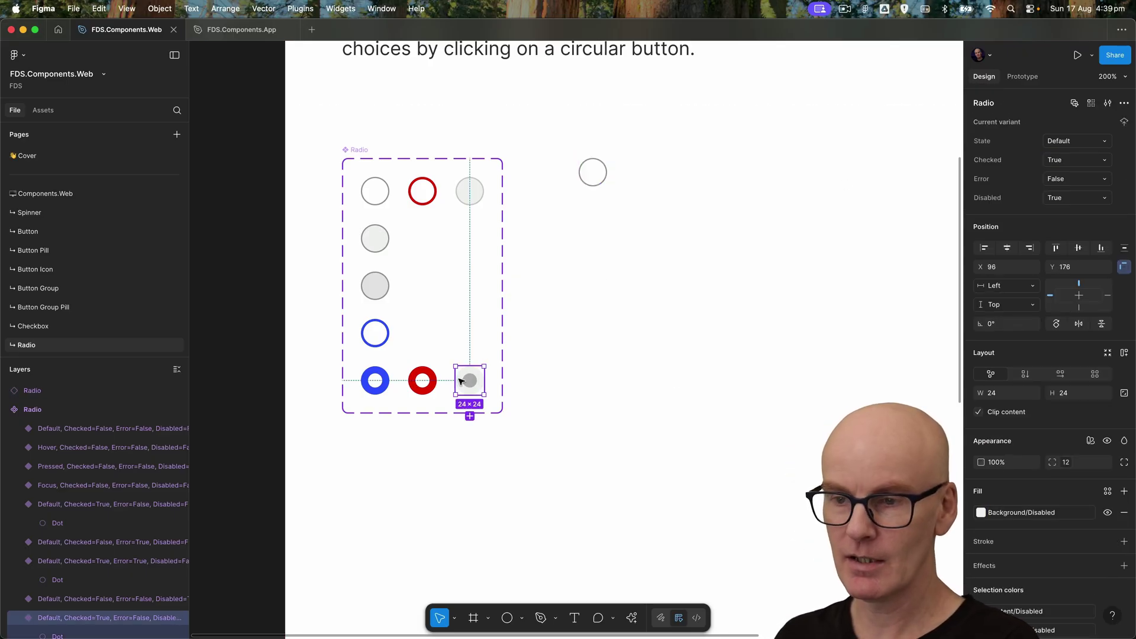
{"action": "scroll", "coordinate": [1101, 473], "scroll_direction": "down", "scroll_amount": 2}
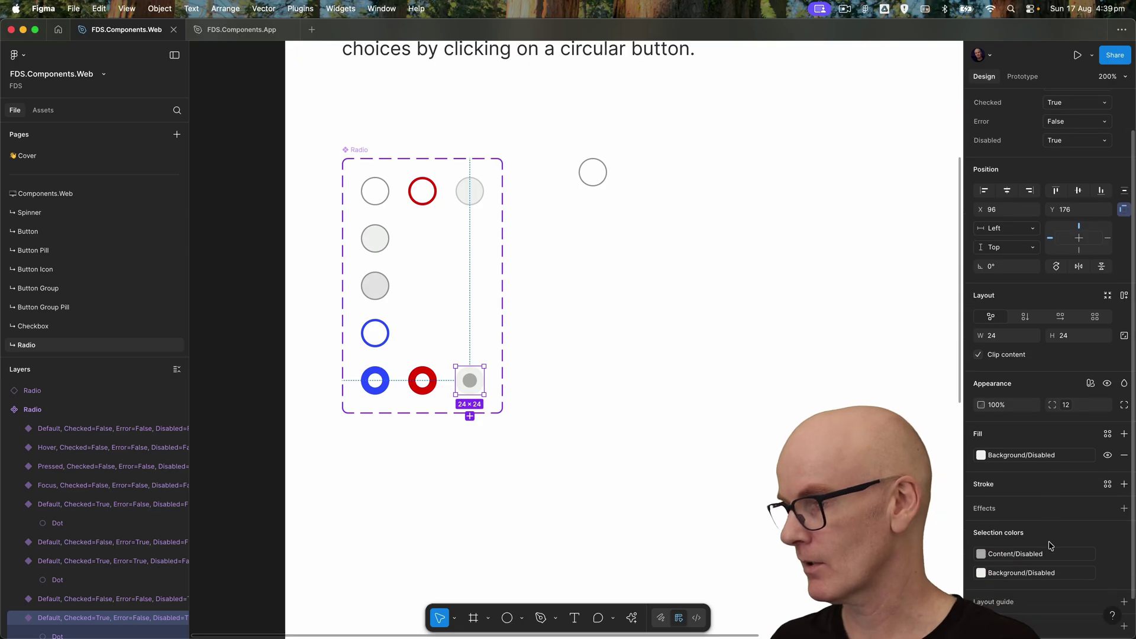
{"action": "left_click", "coordinate": [1107, 480]}
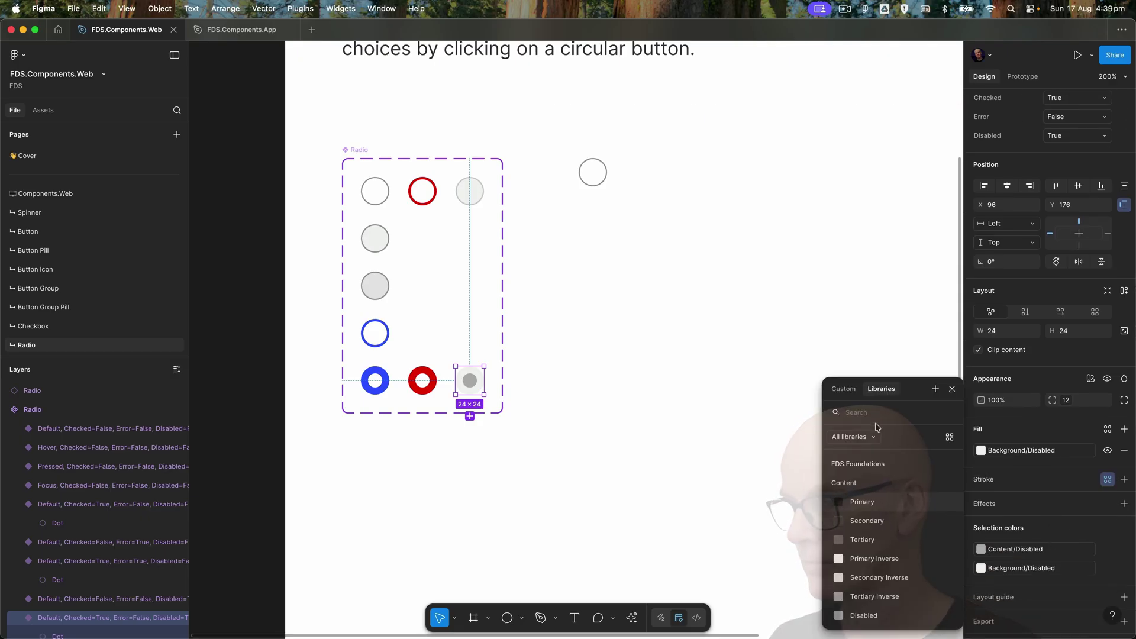
{"action": "type", "text": "border"}
{"action": "scroll", "coordinate": [863, 520], "scroll_direction": "down", "scroll_amount": 2}
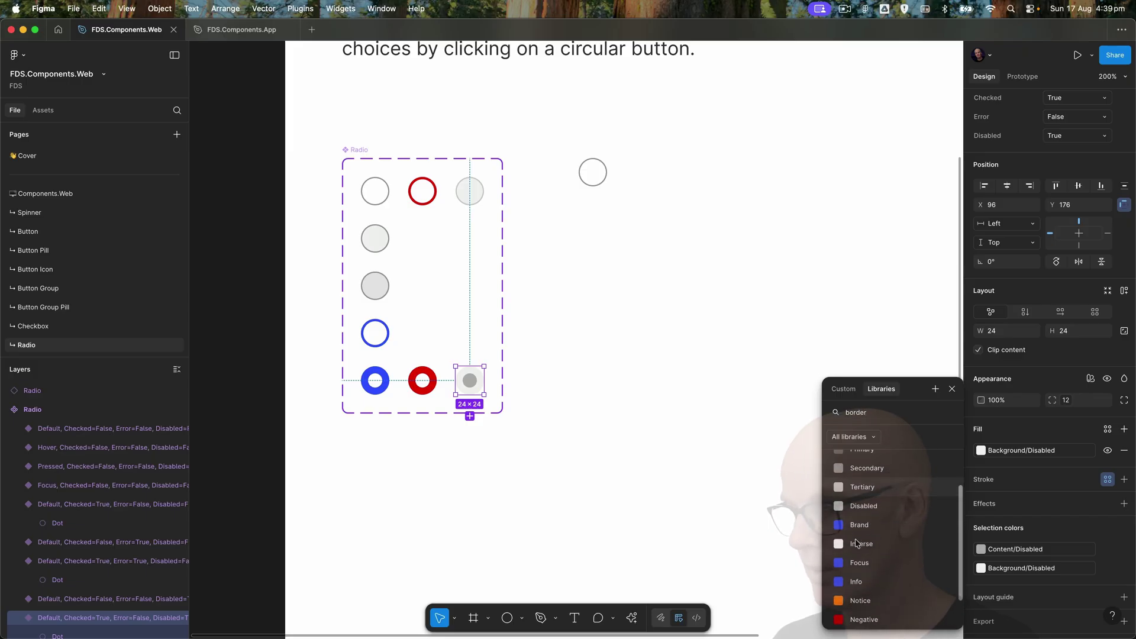
{"action": "left_click", "coordinate": [880, 501]}
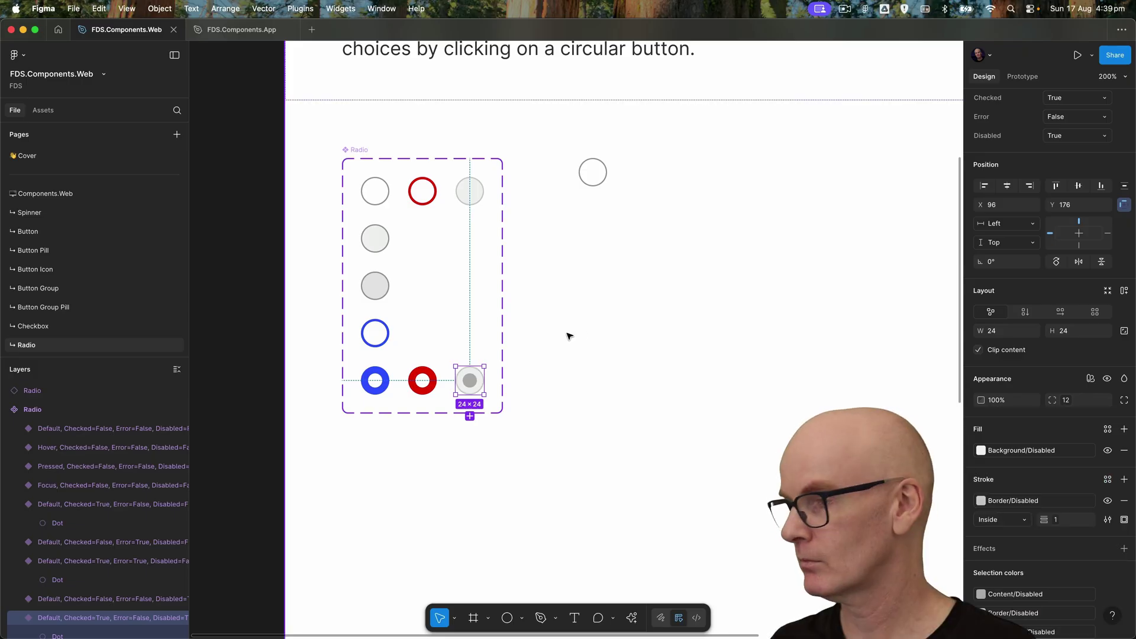
{"action": "key", "text": "shift+0"}
{"action": "left_click_drag", "start_coordinate": [657, 313], "coordinate": [467, 388]}
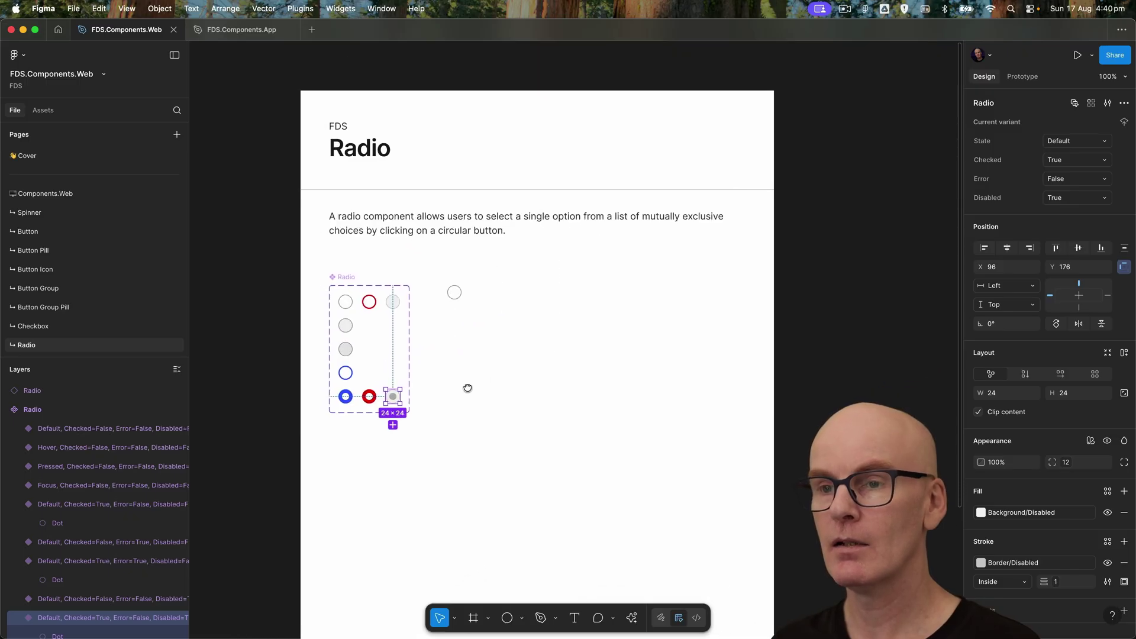
{"action": "left_click", "coordinate": [267, 251]}
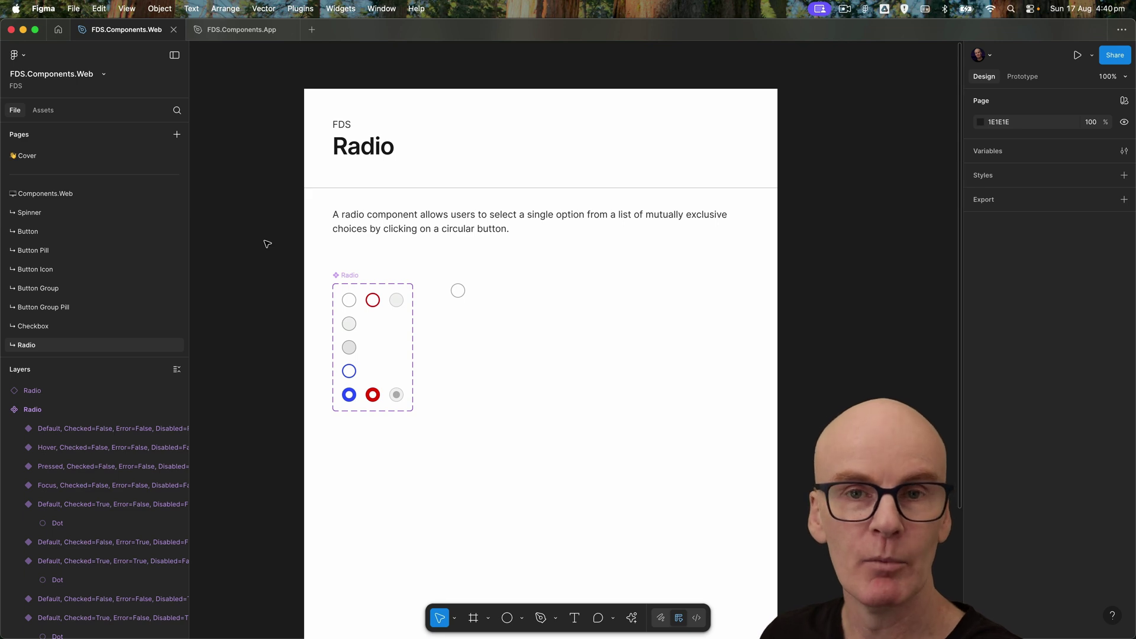
{"action": "left_click", "coordinate": [349, 324]}
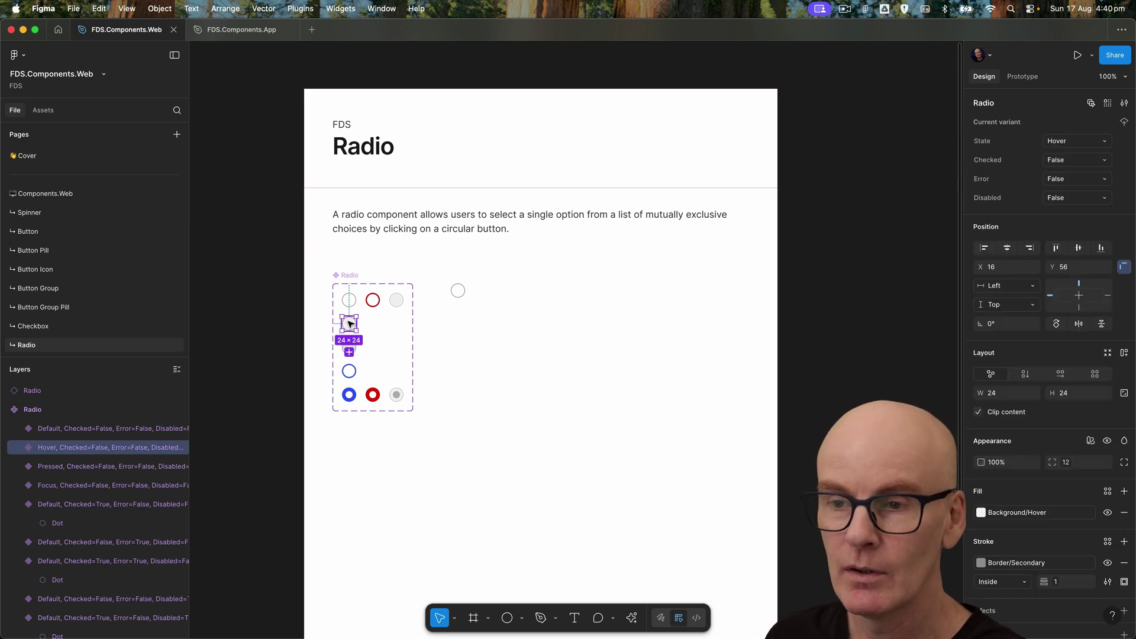
{"action": "left_click", "coordinate": [286, 304]}
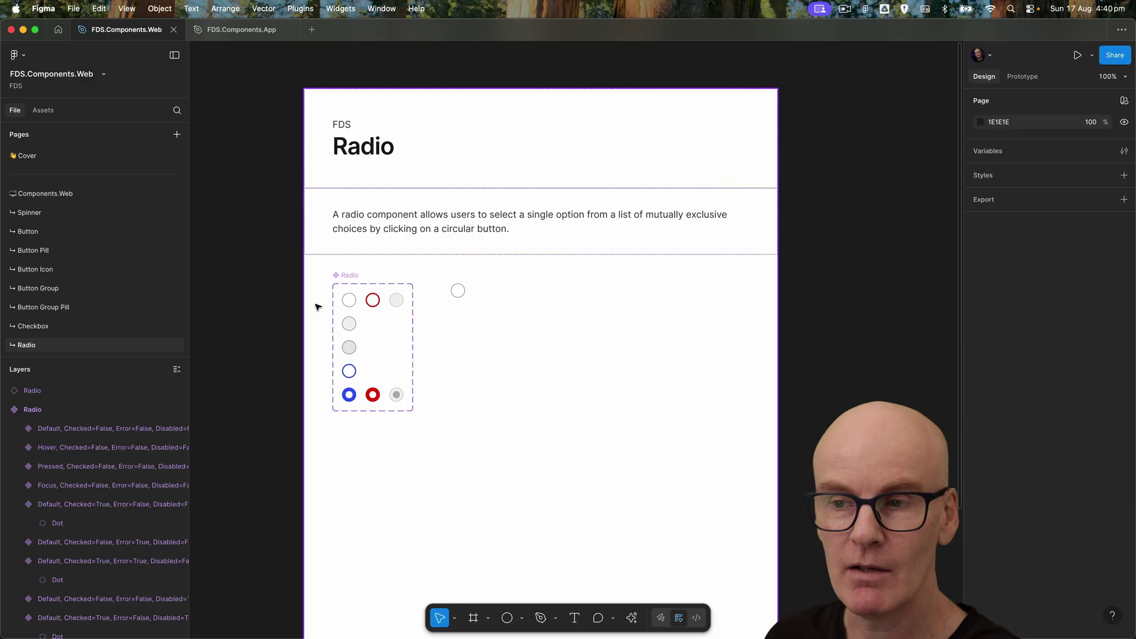
{"action": "left_click", "coordinate": [349, 300]}
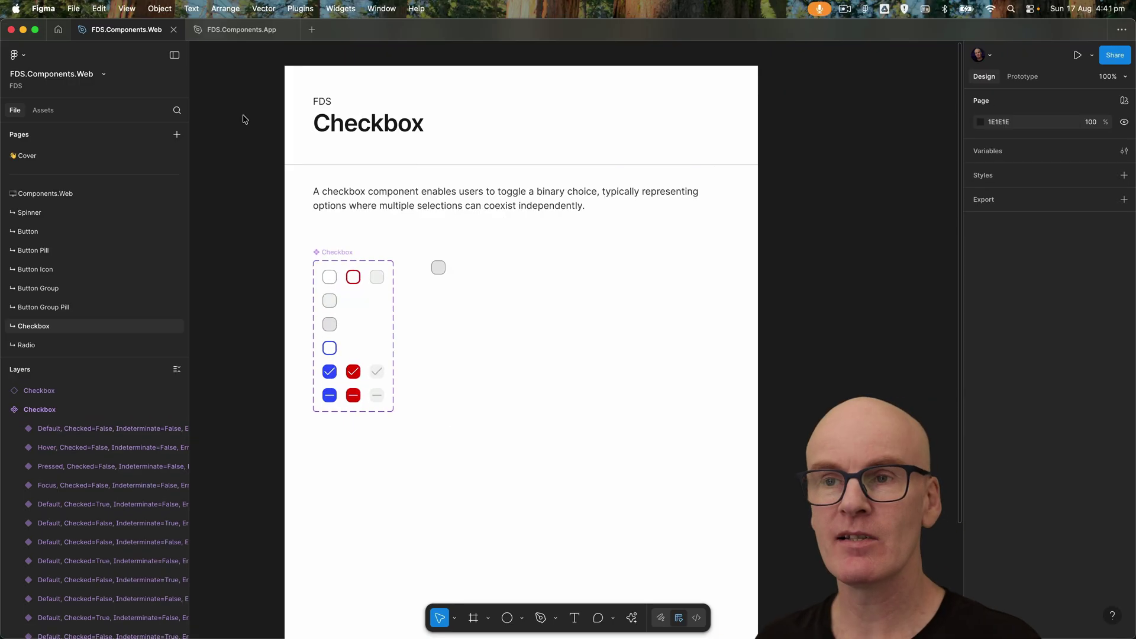
- Switch to the FDS.Components.App file and duplicate its Sticky Button page
{"action": "left_click", "coordinate": [253, 31]}
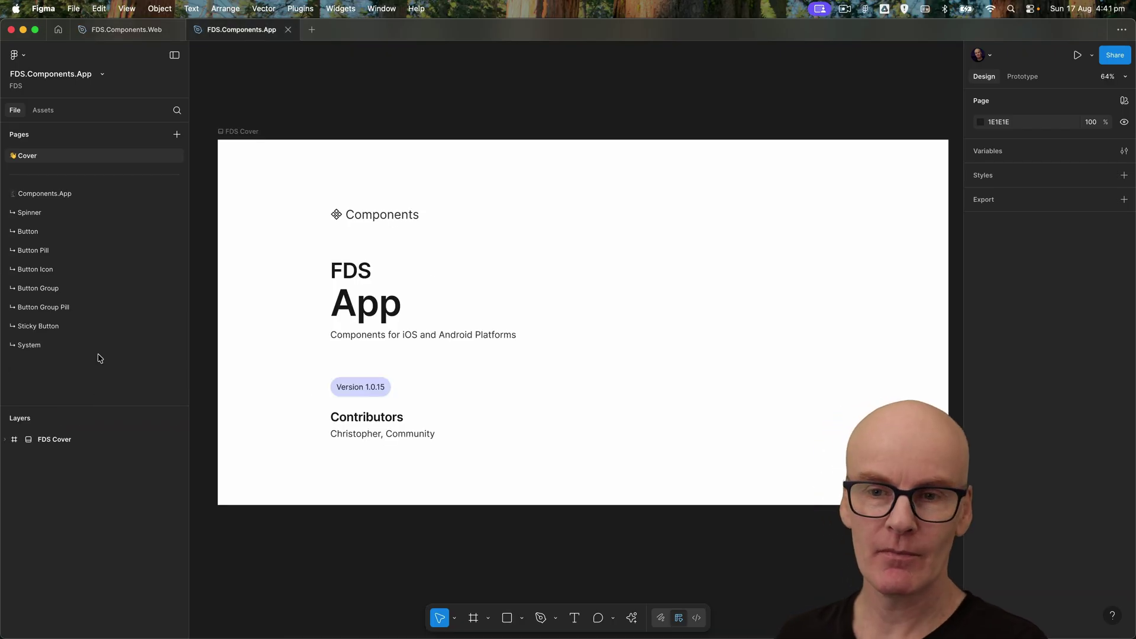
{"action": "left_click", "coordinate": [89, 327]}
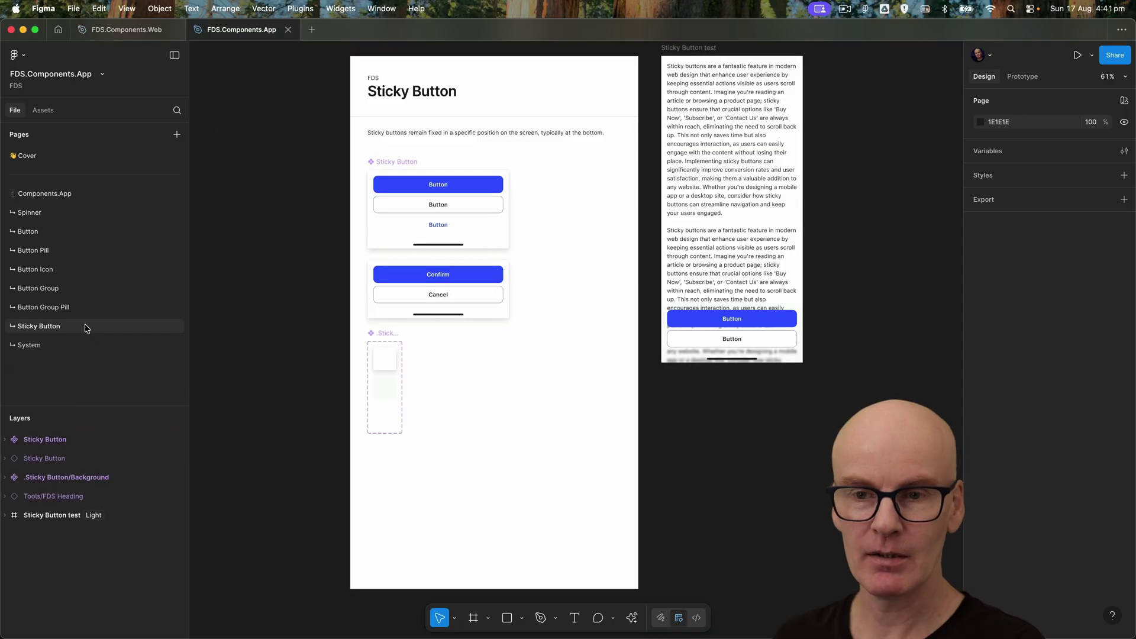
{"action": "right_click", "coordinate": [89, 326]}
{"action": "left_click", "coordinate": [121, 369]}
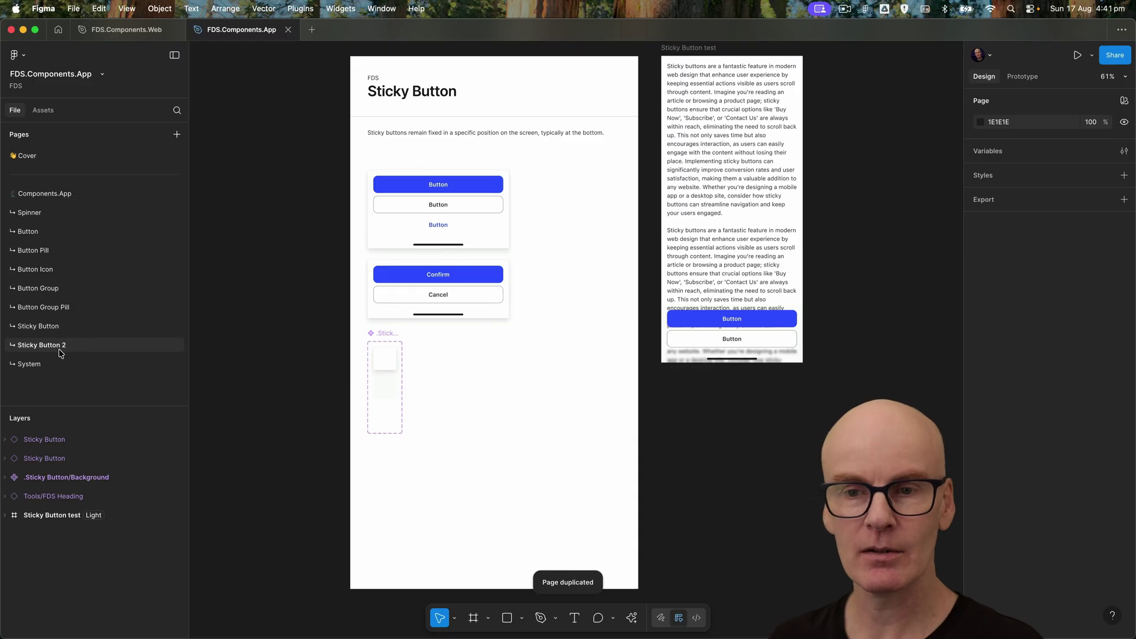
- Rename the duplicated Sticky Button page as Checkbox and delete everything on its canvas
{"action": "double_click", "coordinate": [20, 345]}
{"action": "key", "text": "BackSpace"}
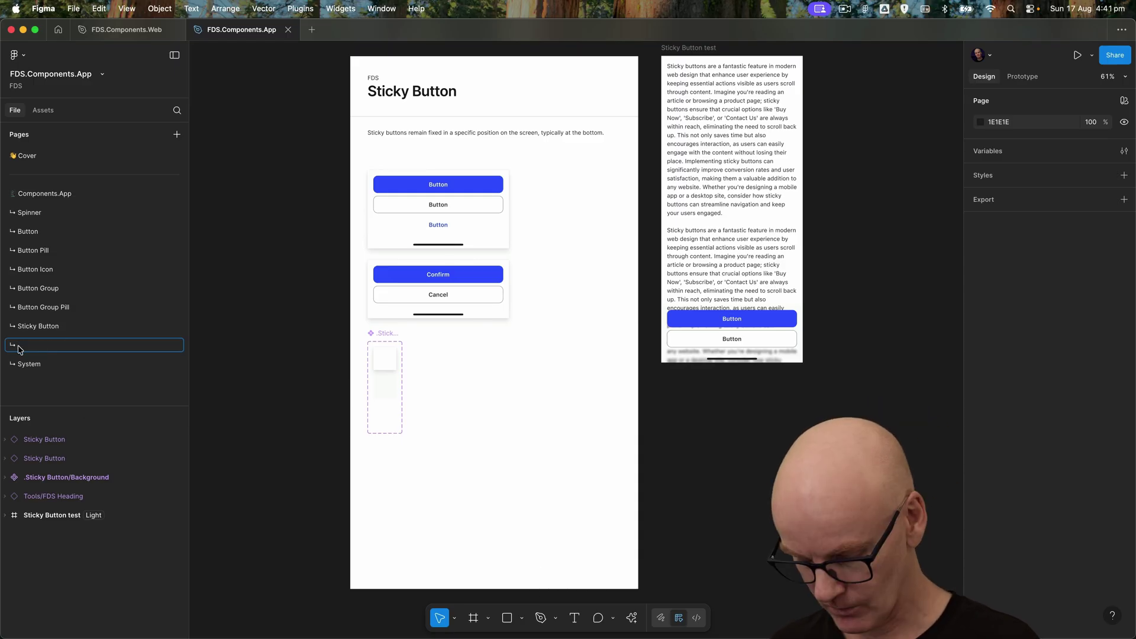
{"action": "type", "text": "Checkbox"}
{"action": "key", "text": "Return"}
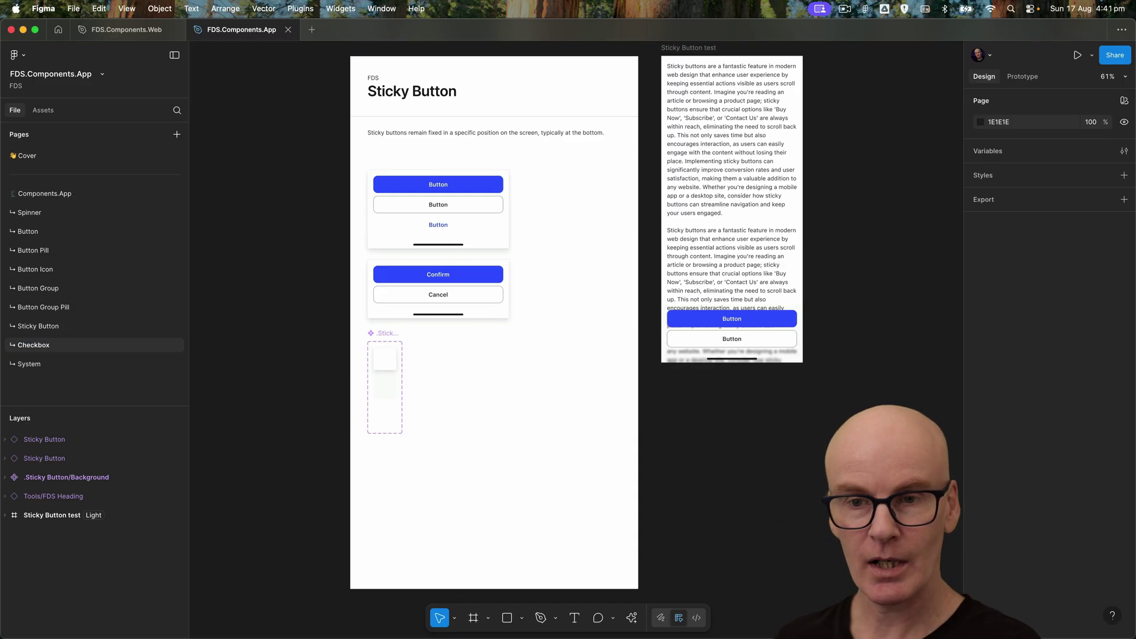
{"action": "key", "text": "super+a"}
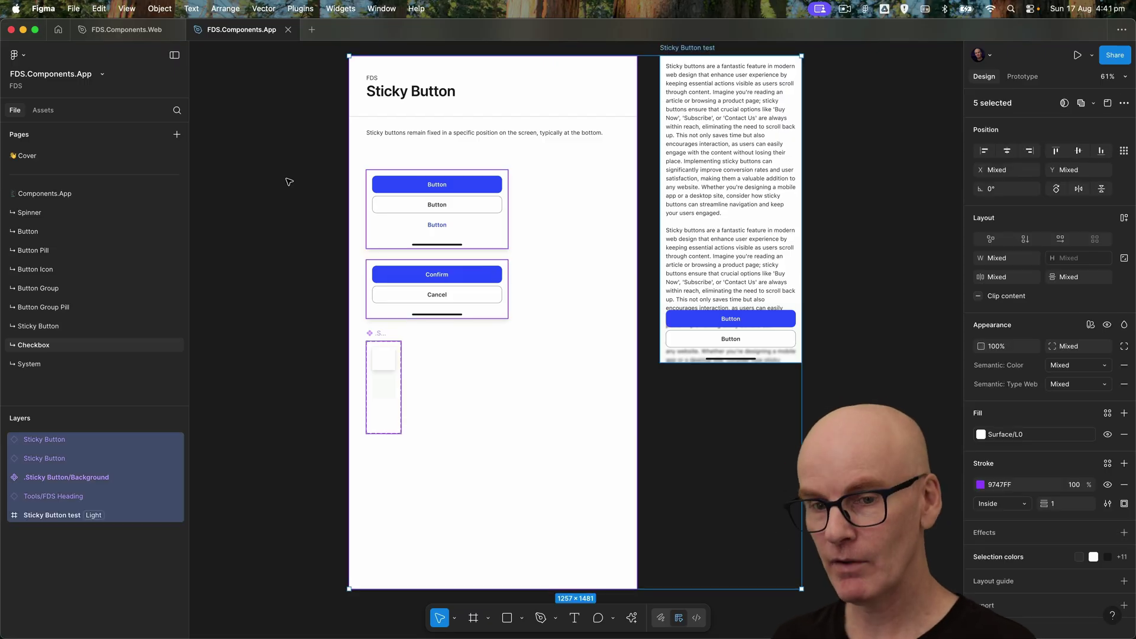
{"action": "key", "text": "Delete"}
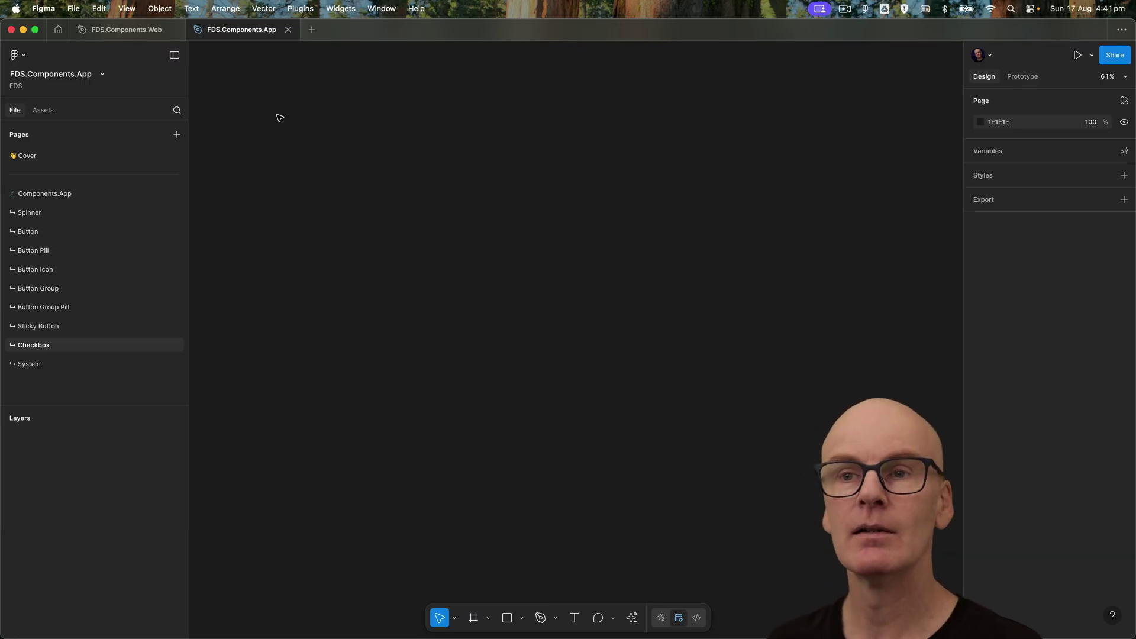
- Copy the full contents of the Checkbox page in FDS.Components.Web onto the empty Checkbox page in FDS.Components.App
{"action": "left_click", "coordinate": [139, 27]}
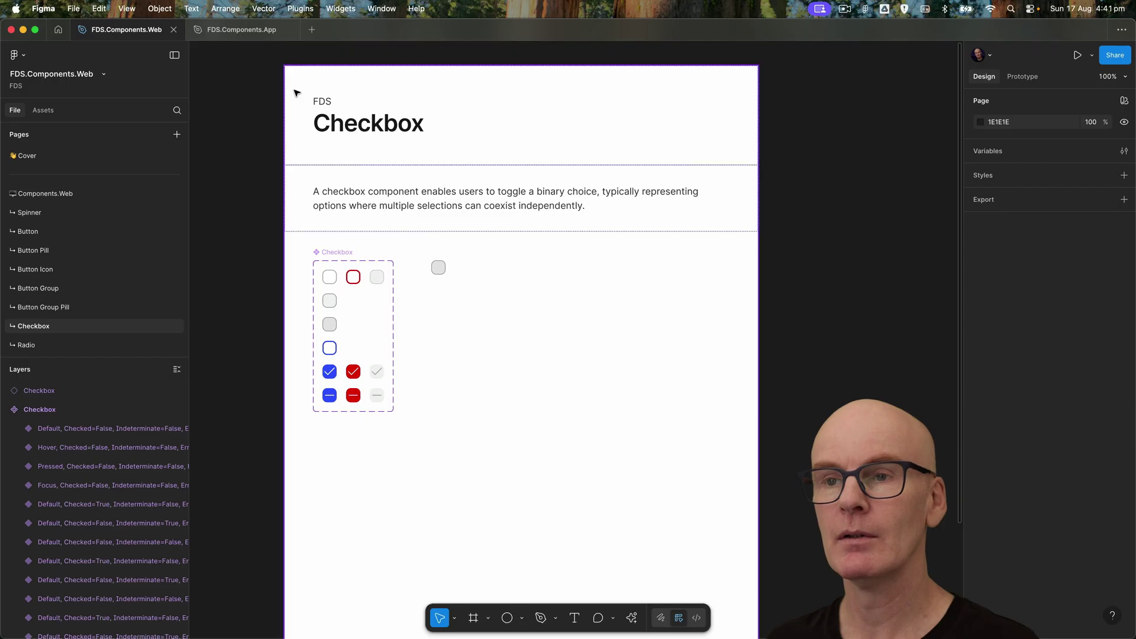
{"action": "left_click", "coordinate": [326, 79]}
{"action": "key", "text": "super+a"}
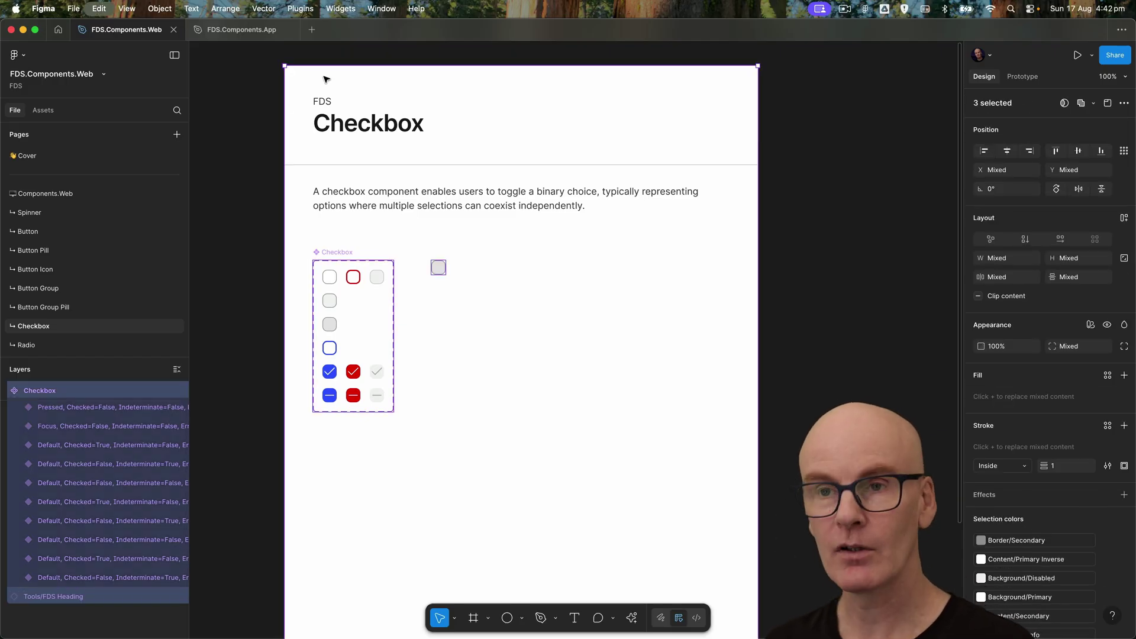
{"action": "left_click", "coordinate": [241, 29]}
{"action": "key", "text": "super+v"}
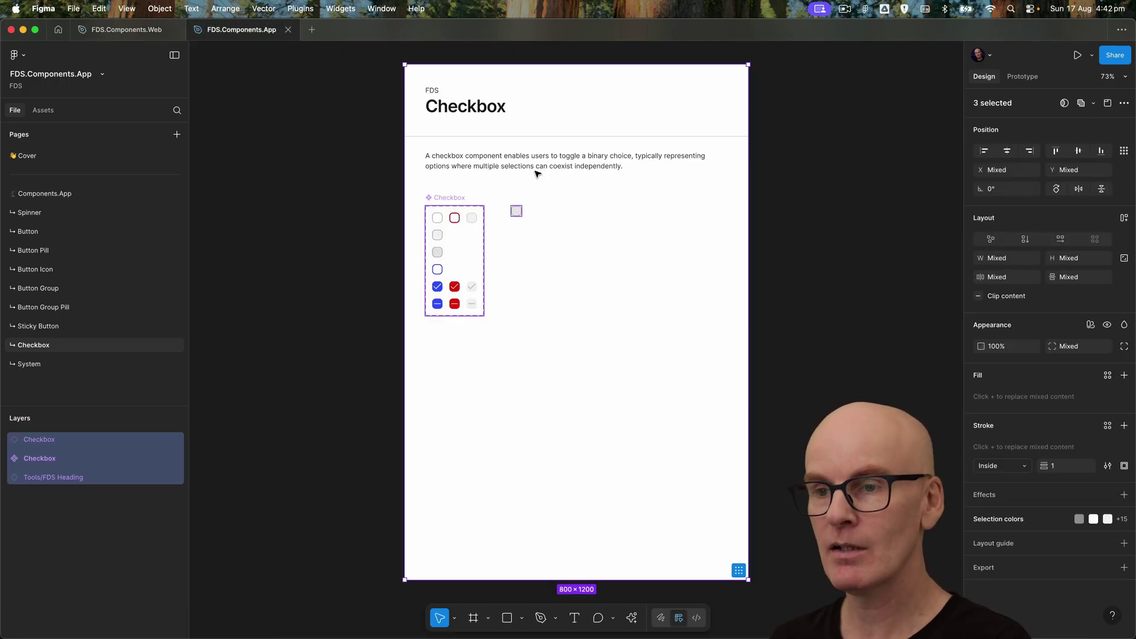
{"action": "key", "text": "Escape"}
- Delete the Hover variant from the app's Checkbox set and move the rows below it up, leaving a 16 gap under the first row
{"action": "scroll", "coordinate": [466, 242], "scroll_direction": "up", "scroll_amount": 5}
{"action": "left_click_drag", "start_coordinate": [234, 453], "coordinate": [616, 252]}
{"action": "left_click_drag", "start_coordinate": [391, 261], "coordinate": [393, 220]}
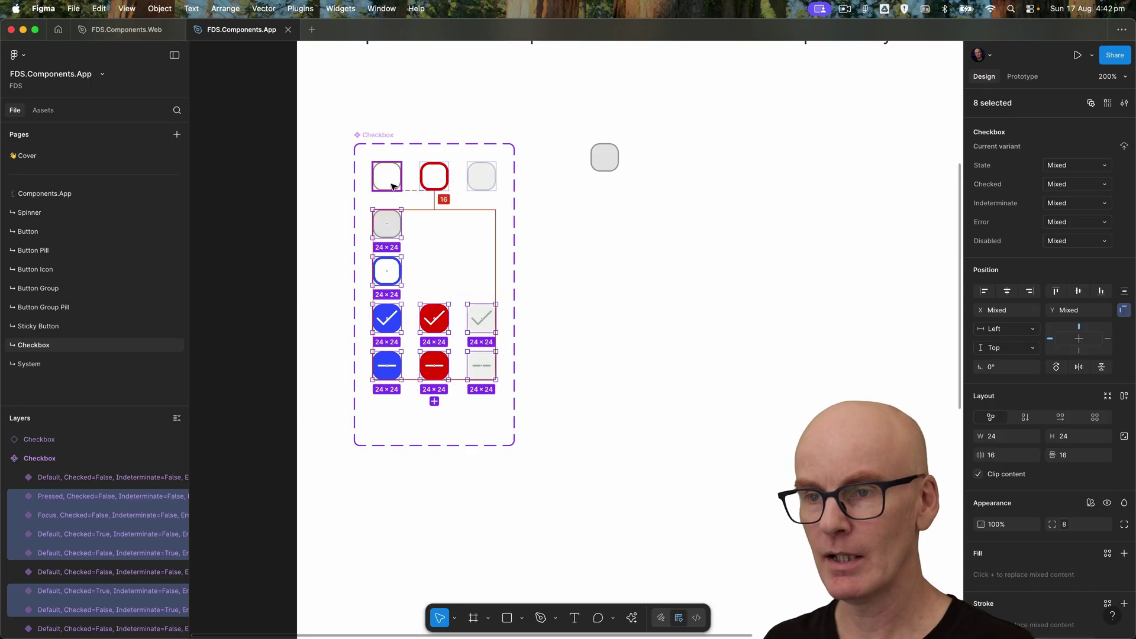
- Shrink the app's Checkbox component set frame to a height of 216, removing the empty space under the last row
{"action": "left_click", "coordinate": [393, 124]}
{"action": "left_click", "coordinate": [379, 135]}
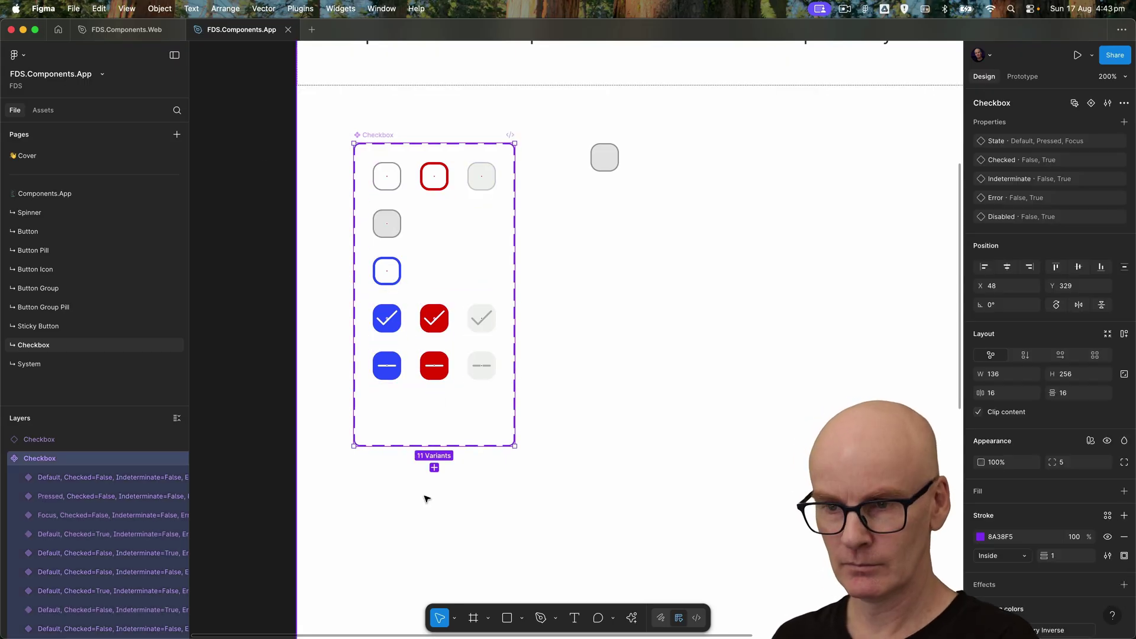
{"action": "left_click_drag", "start_coordinate": [438, 446], "coordinate": [457, 408]}
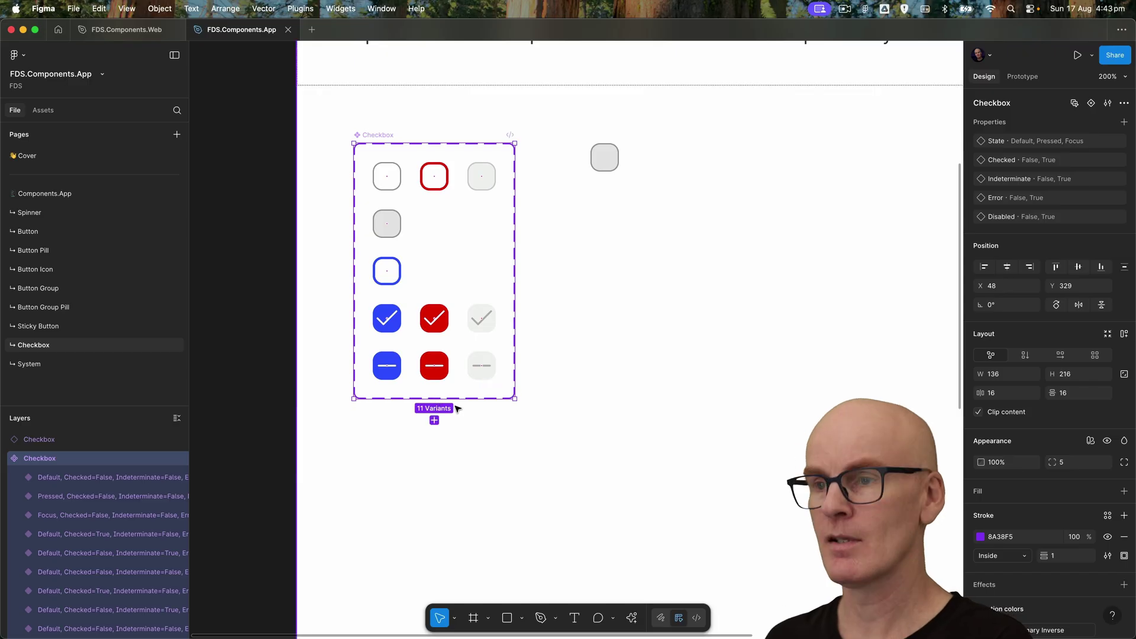
{"action": "key", "text": "shift+0"}
{"action": "left_click", "coordinate": [228, 138]}
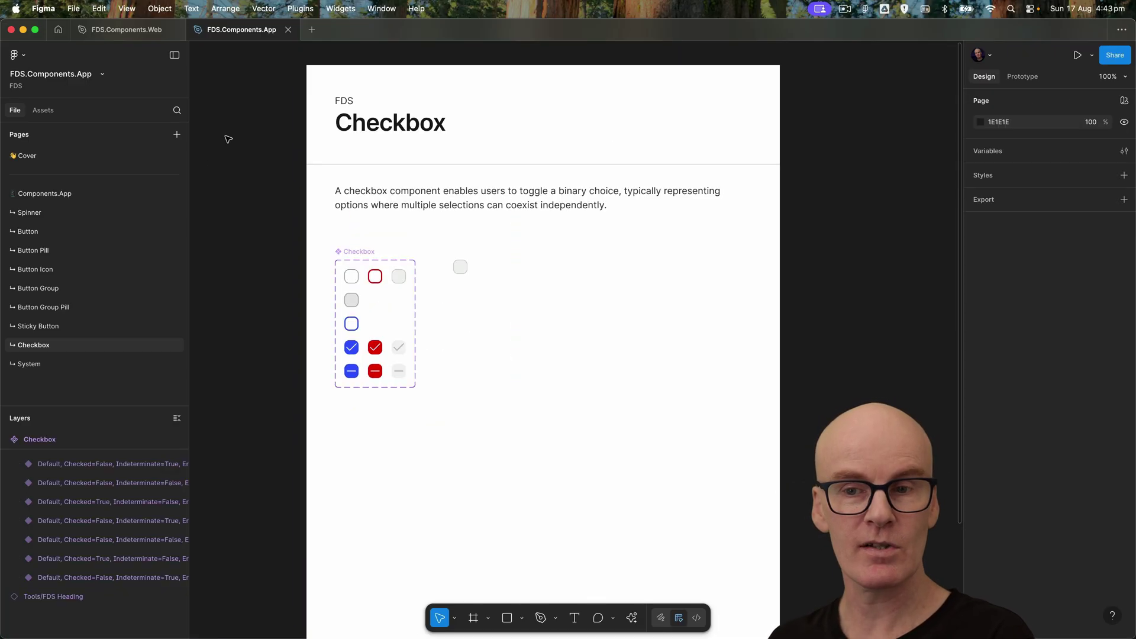
- Duplicate the app file's Checkbox page under the name Radio and delete everything on its canvas
{"action": "right_click", "coordinate": [69, 345]}
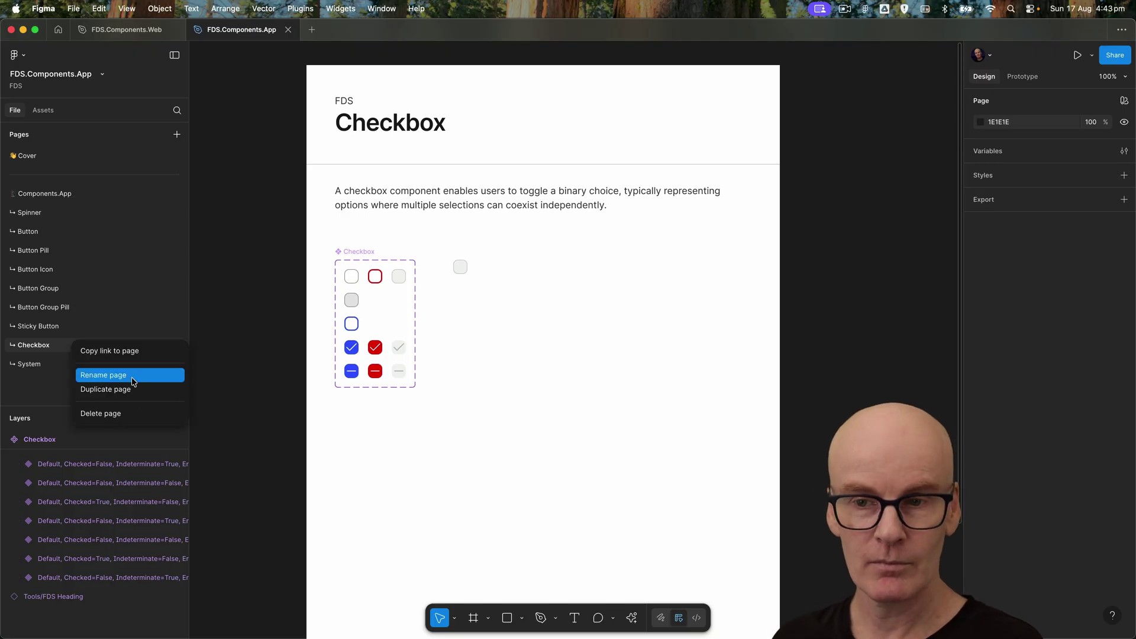
{"action": "left_click", "coordinate": [113, 388]}
{"action": "double_click", "coordinate": [47, 363]}
{"action": "left_click_drag", "start_coordinate": [59, 364], "coordinate": [47, 366]}
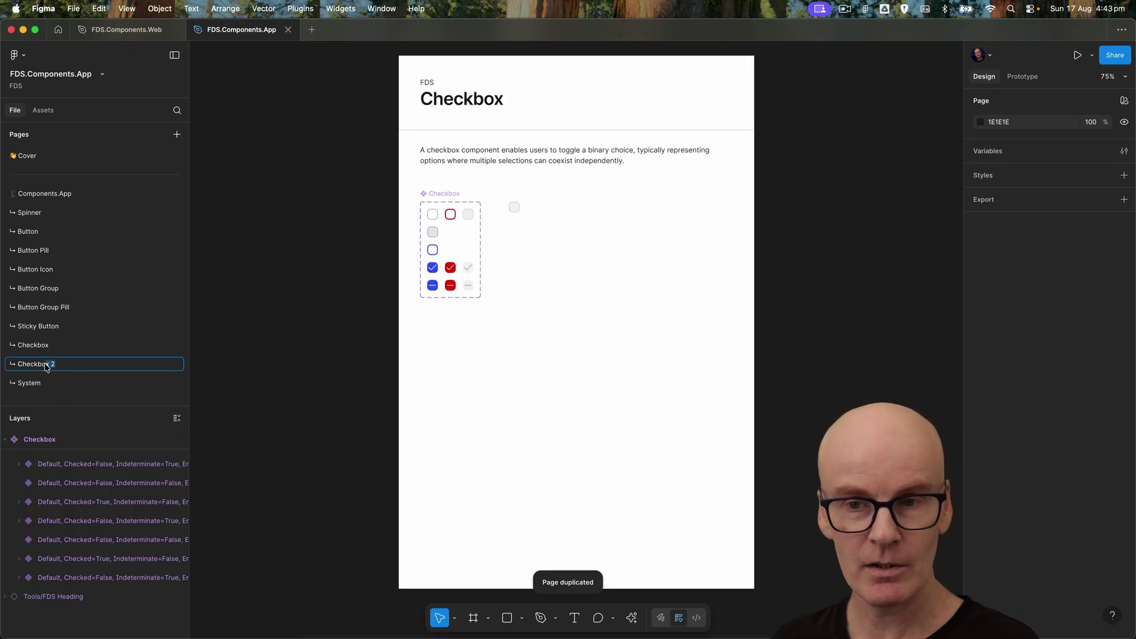
{"action": "type", "text": "Radio"}
{"action": "key", "text": "Return"}
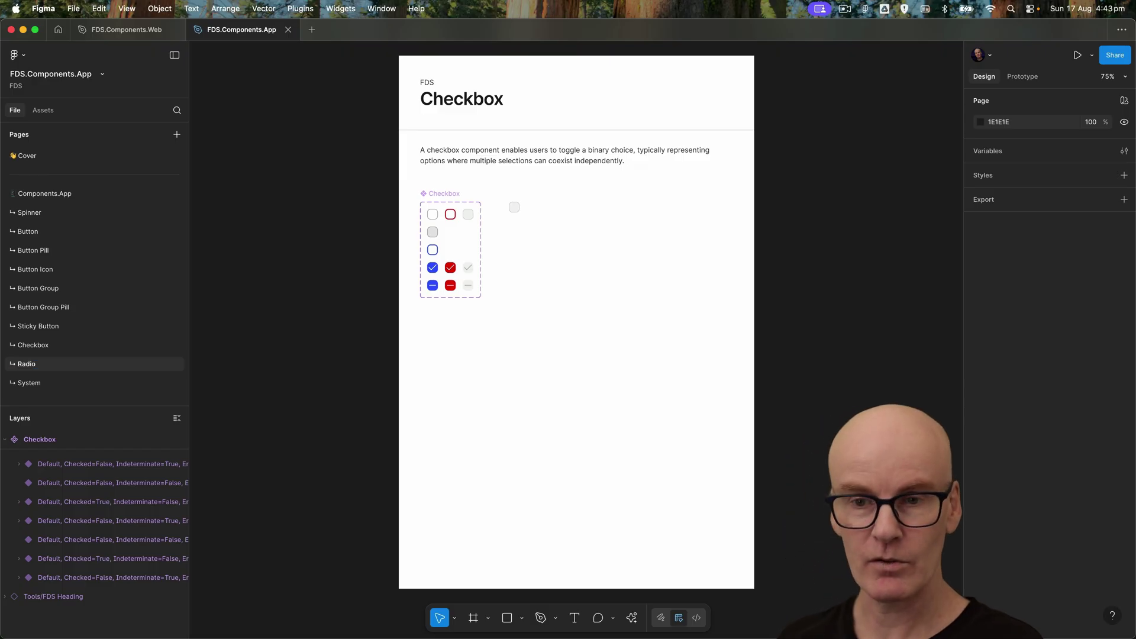
{"action": "key", "text": "super+a"}
{"action": "key", "text": "Delete"}
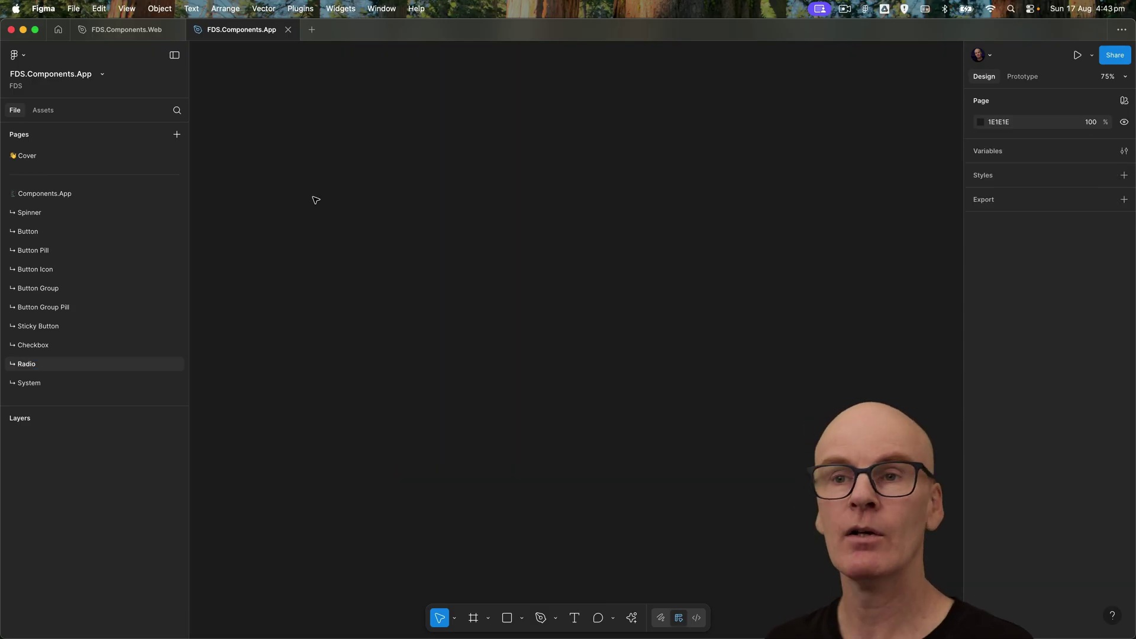
- Copy the full contents of the Radio page in FDS.Components.Web onto the empty Radio page in FDS.Components.App
{"action": "left_click", "coordinate": [126, 30]}
{"action": "left_click", "coordinate": [237, 173]}
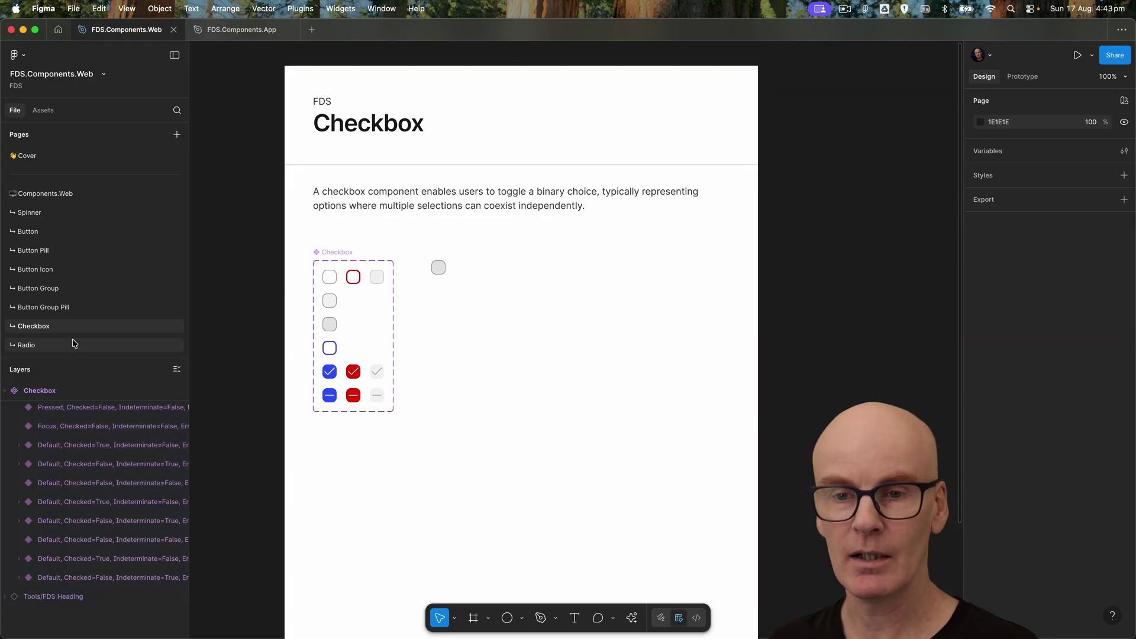
{"action": "left_click", "coordinate": [71, 345]}
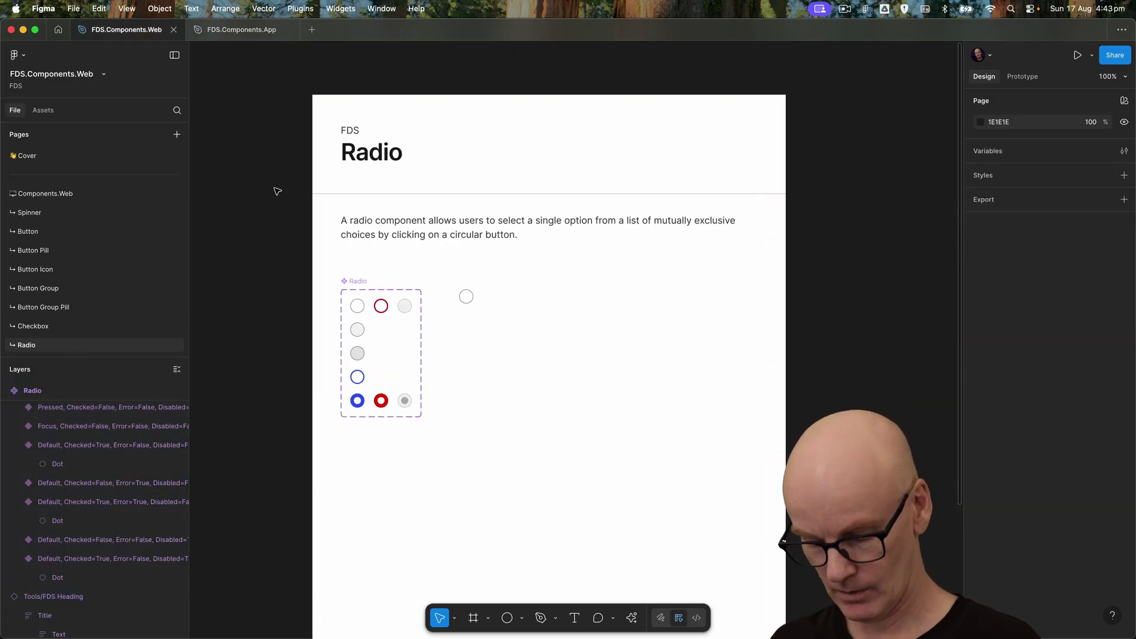
{"action": "key", "text": "super+a"}
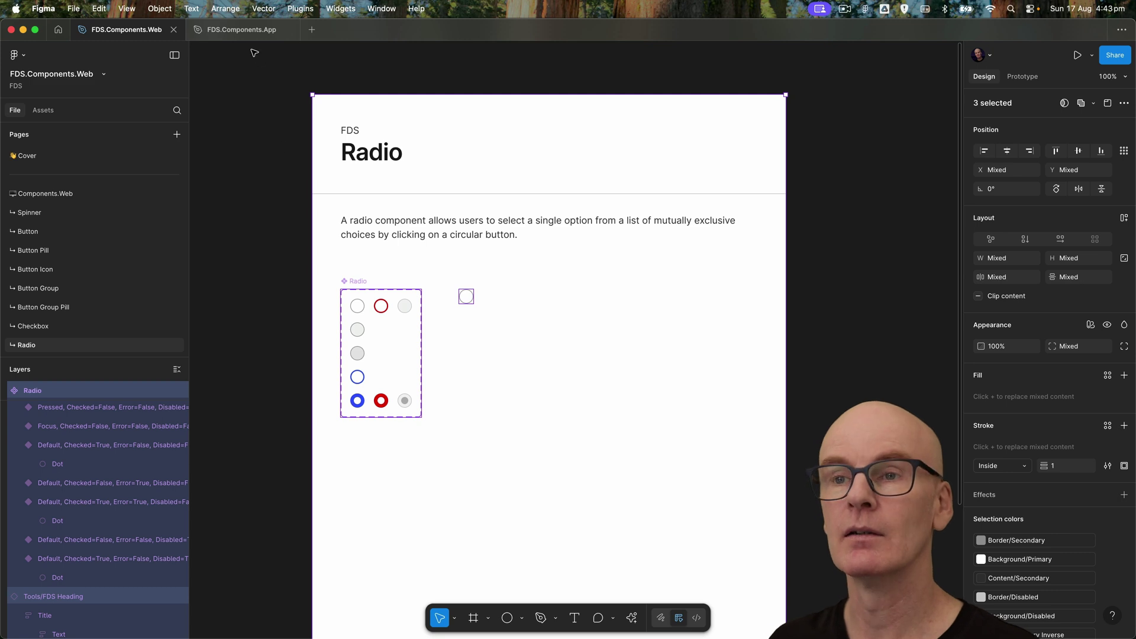
{"action": "left_click", "coordinate": [242, 29]}
{"action": "left_click", "coordinate": [328, 156]}
- Delete the Hover variant from the app's Radio set and move the rows below it up 40, leaving a 16 gap under the first row
{"action": "left_click", "coordinate": [442, 199]}
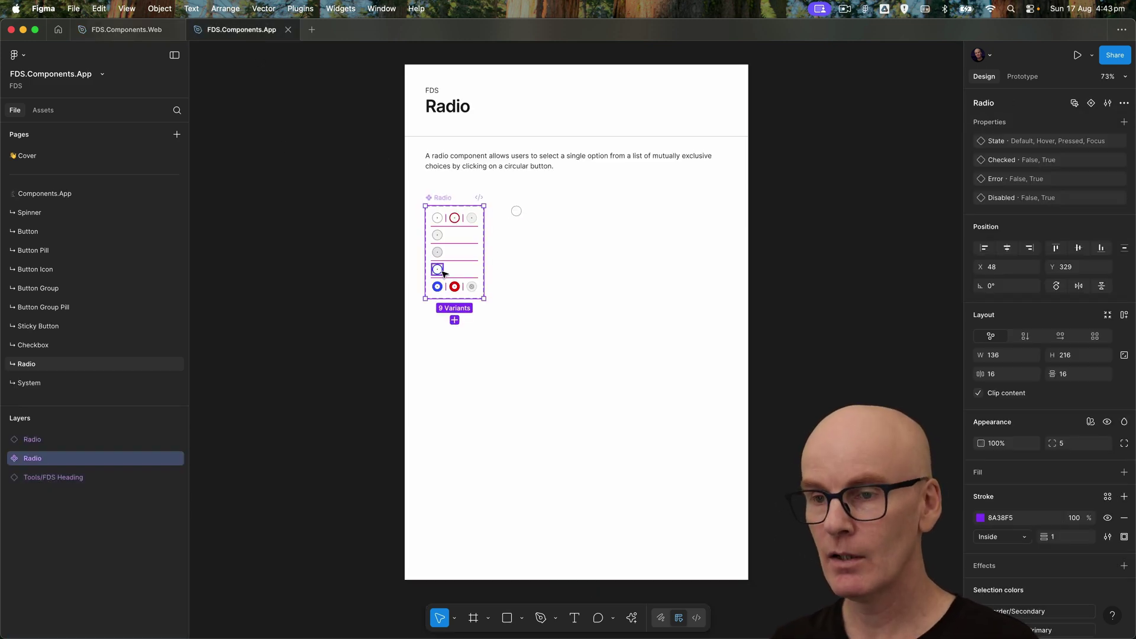
{"action": "double_click", "coordinate": [438, 235]}
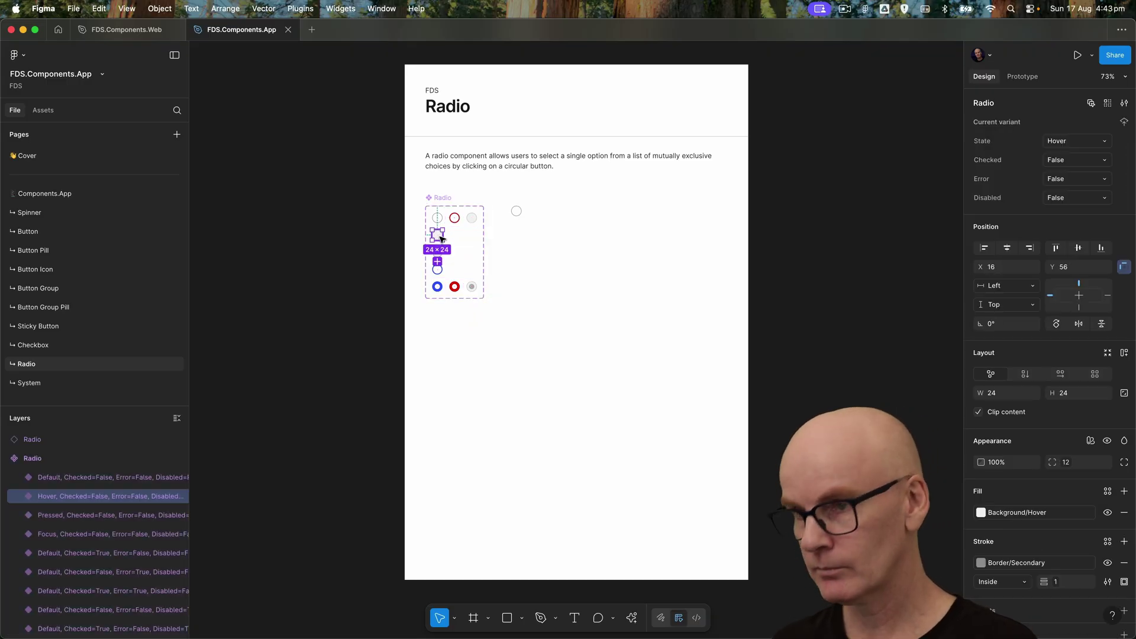
{"action": "key", "text": "shift+2"}
{"action": "key", "text": "Delete"}
{"action": "scroll", "coordinate": [331, 261], "scroll_direction": "right", "scroll_amount": 5}
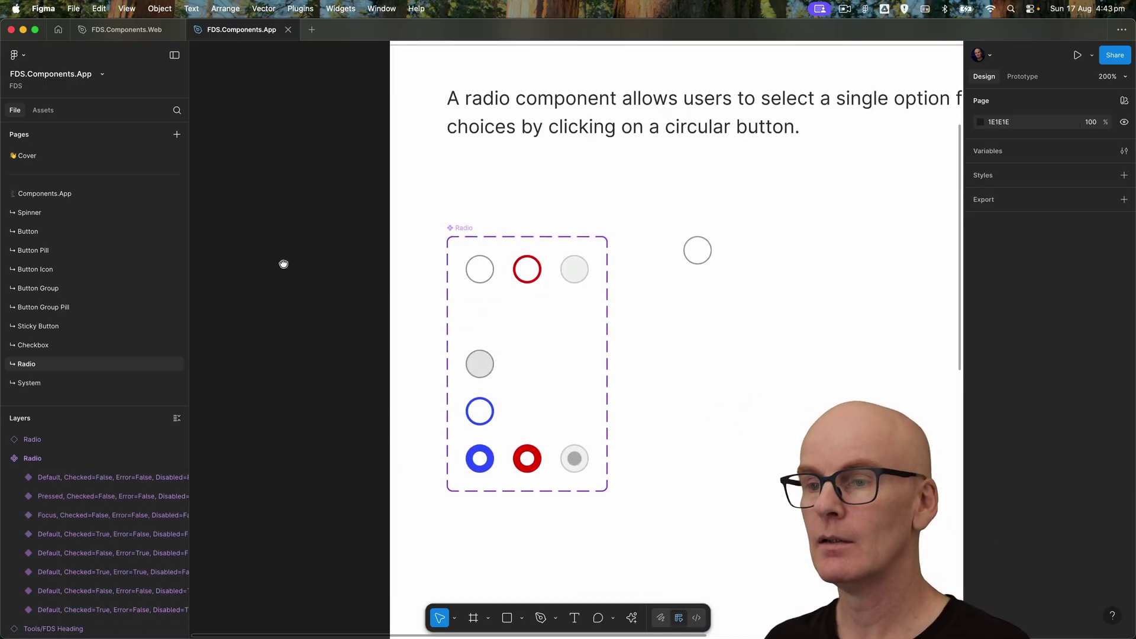
{"action": "left_click_drag", "start_coordinate": [300, 533], "coordinate": [636, 341]}
{"action": "key", "text": "shift+Up"}
{"action": "key", "text": "shift+Up"}
{"action": "key", "text": "shift+Up"}
{"action": "key", "text": "shift+Up"}
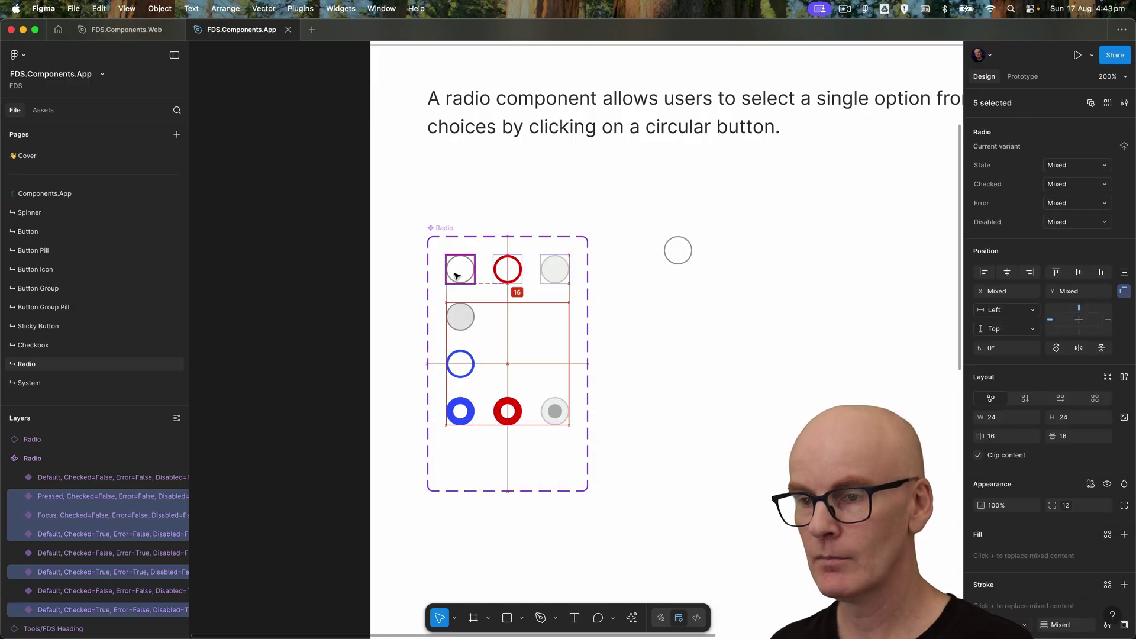
{"action": "left_click", "coordinate": [286, 256]}
- Shrink the app's Radio component set frame to a height of 176, removing the empty space under the last row
{"action": "left_click", "coordinate": [504, 283]}
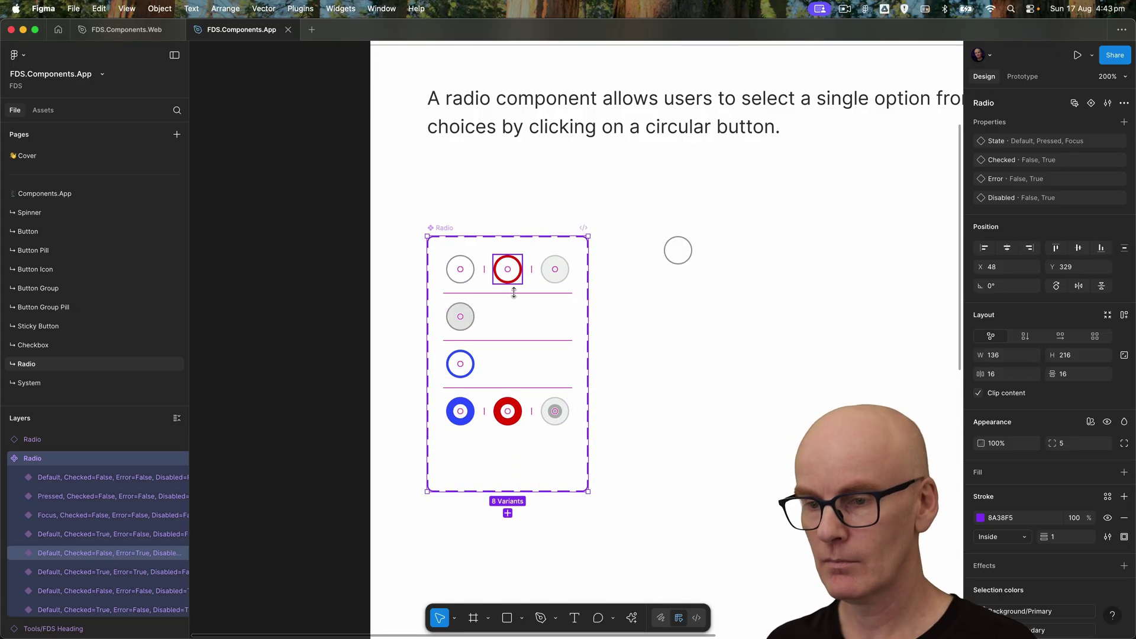
{"action": "left_click_drag", "start_coordinate": [529, 491], "coordinate": [536, 448]}
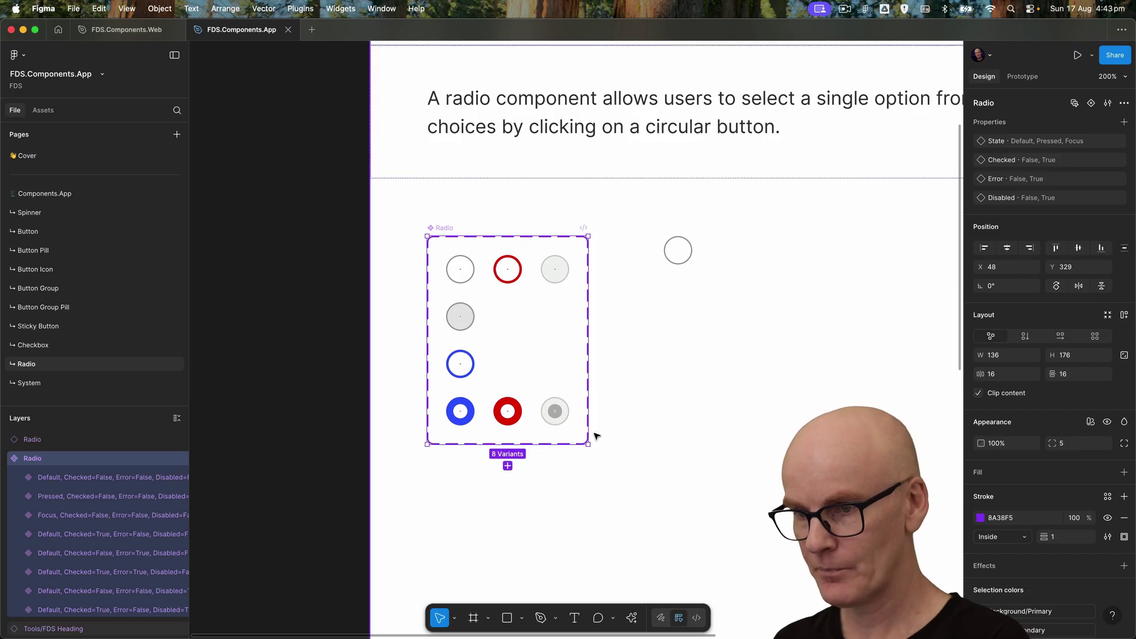
{"action": "left_click", "coordinate": [665, 424]}
{"action": "key", "text": "shift+2"}
{"action": "scroll", "coordinate": [650, 422], "scroll_direction": "right", "scroll_amount": 2}
{"action": "left_click", "coordinate": [460, 291]}
{"action": "left_click", "coordinate": [279, 153]}
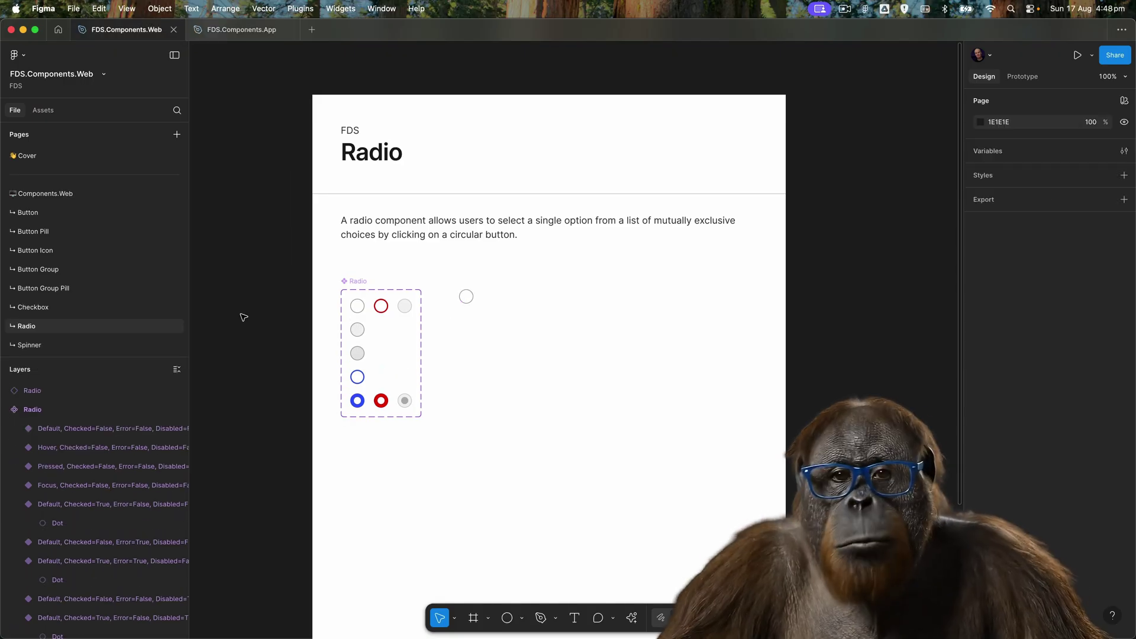
- Apply the Border/Disabled stroke to the disabled checked and disabled indeterminate variants of the Checkbox set in FDS.Components.Web
{"action": "left_click", "coordinate": [407, 403]}
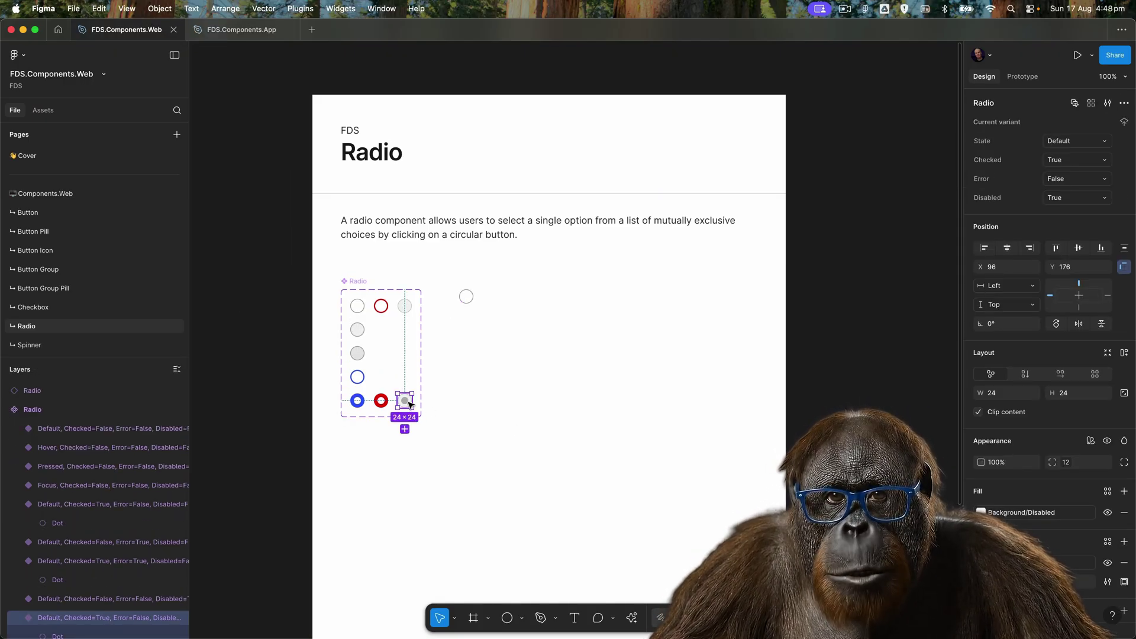
{"action": "left_click", "coordinate": [88, 309]}
{"action": "left_click_drag", "start_coordinate": [465, 436], "coordinate": [407, 375]}
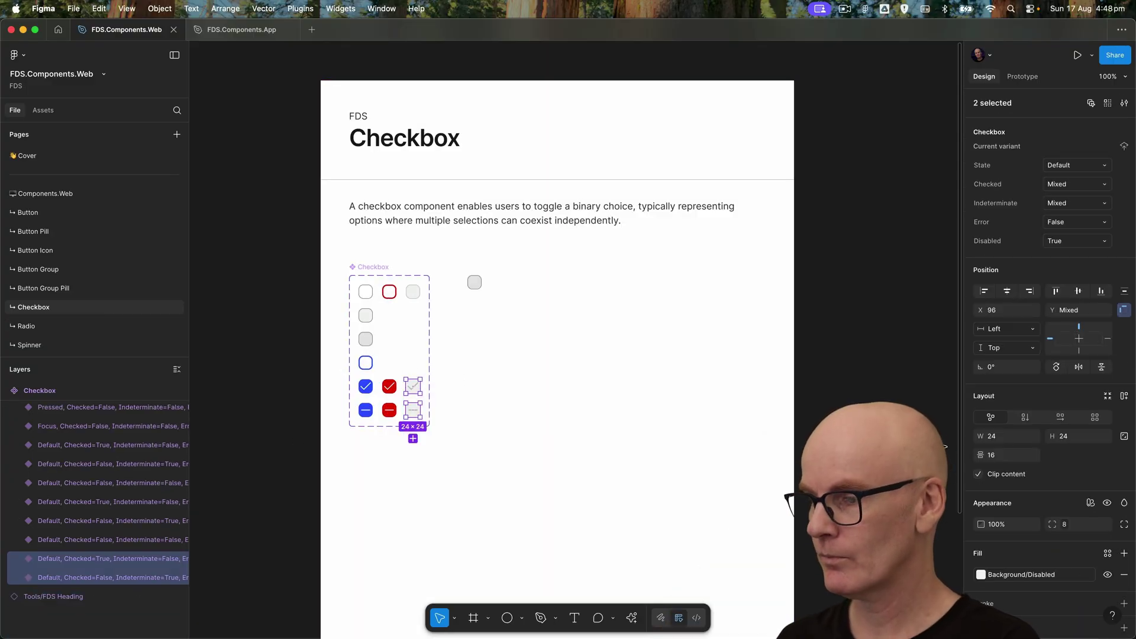
{"action": "scroll", "coordinate": [1065, 474], "scroll_direction": "down", "scroll_amount": 4}
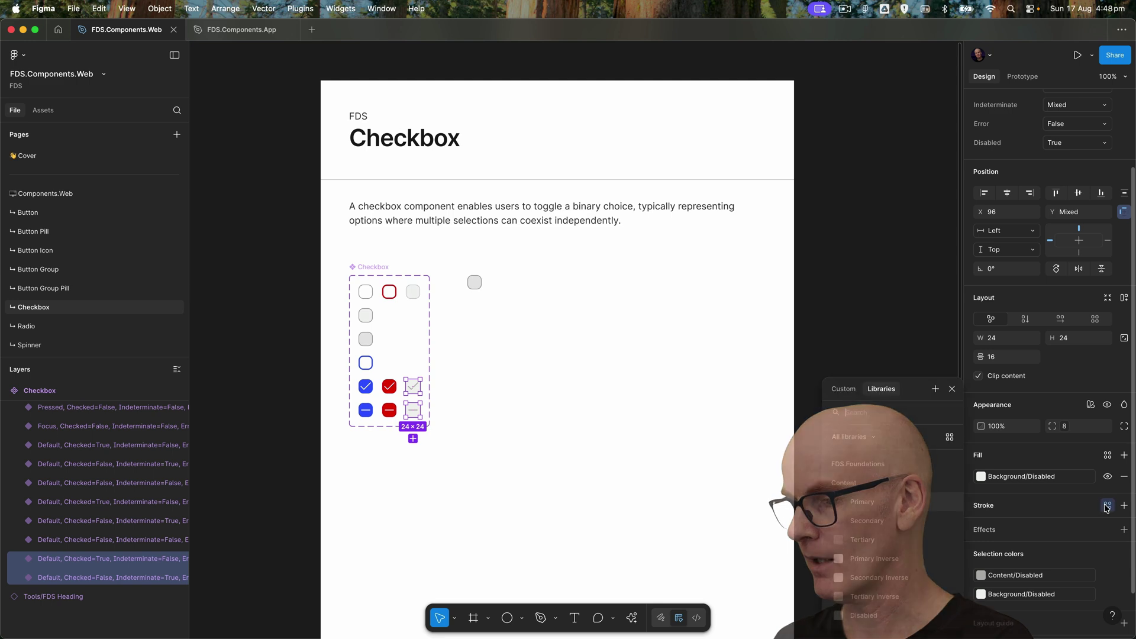
{"action": "type", "text": "border"}
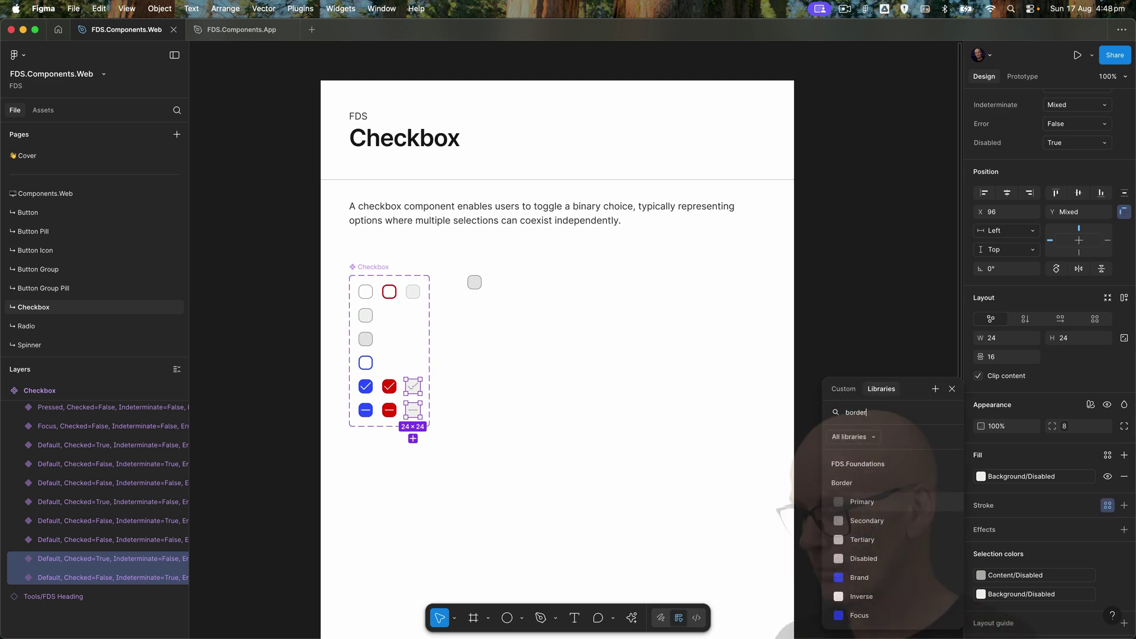
{"action": "left_click", "coordinate": [865, 558]}
{"action": "left_click", "coordinate": [237, 294]}
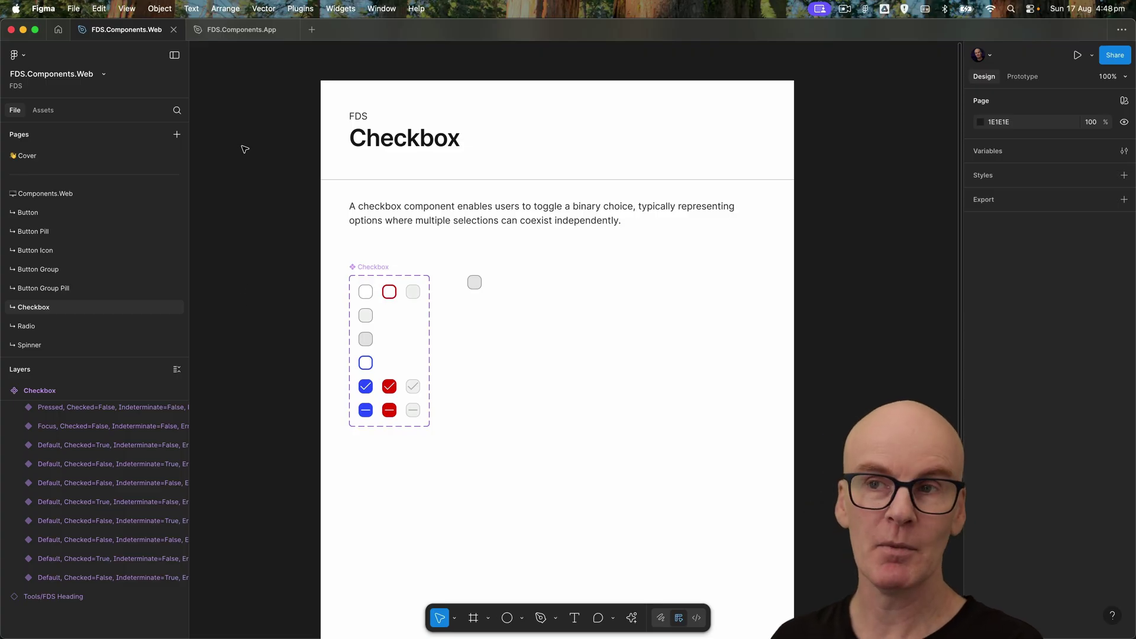
- Apply the Border/Disabled stroke to the disabled checked and indeterminate Checkbox variants in FDS.Components.App, and return to FDS.Components.Web after checking the Radio page
{"action": "left_click", "coordinate": [242, 31]}
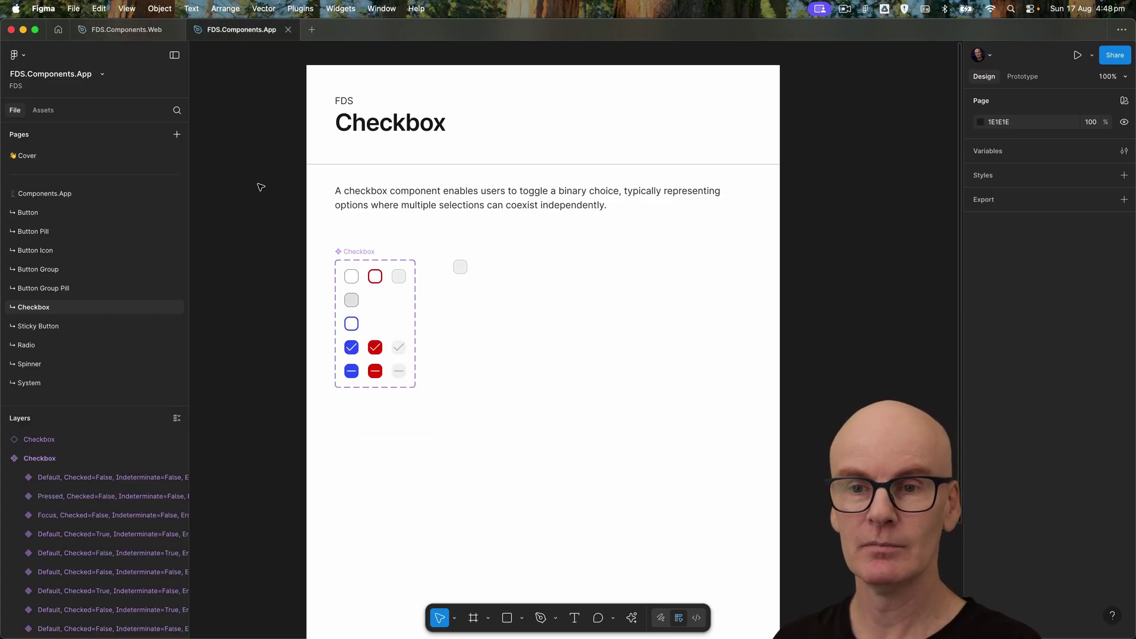
{"action": "left_click", "coordinate": [400, 355]}
{"action": "left_click_drag", "start_coordinate": [436, 392], "coordinate": [379, 330]}
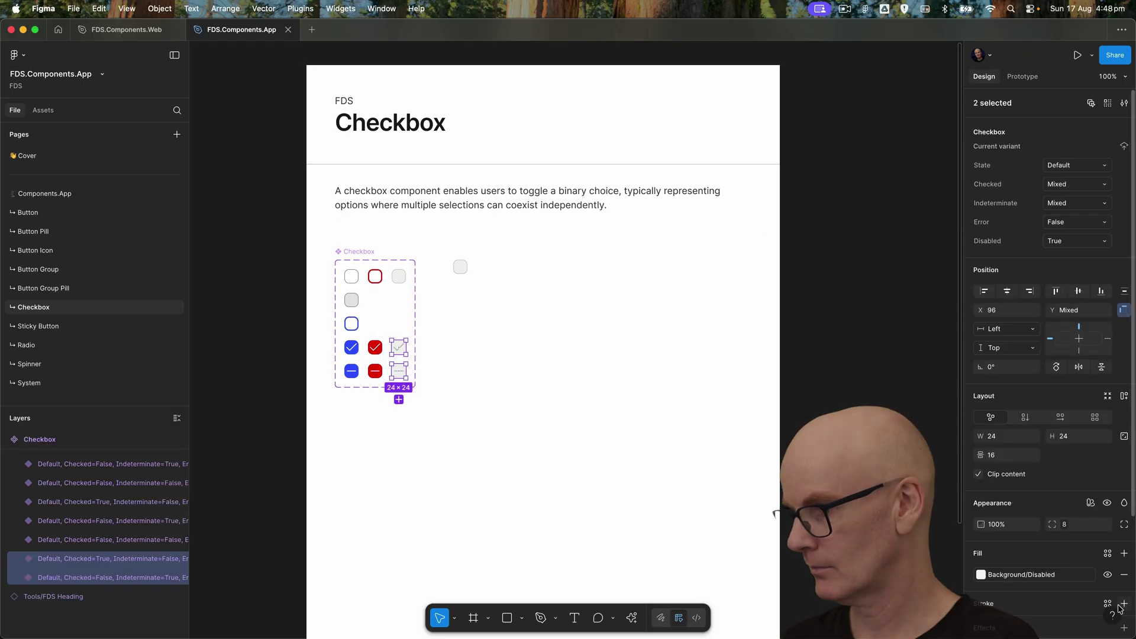
{"action": "scroll", "coordinate": [1101, 591], "scroll_direction": "down", "scroll_amount": 3}
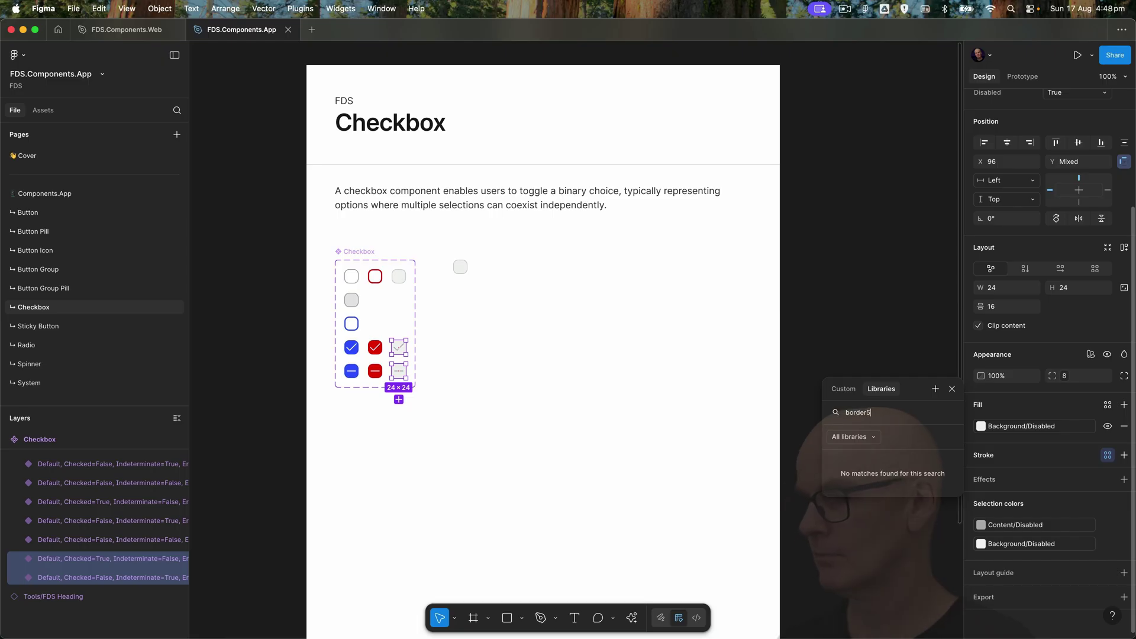
{"action": "key", "text": "BackSpace"}
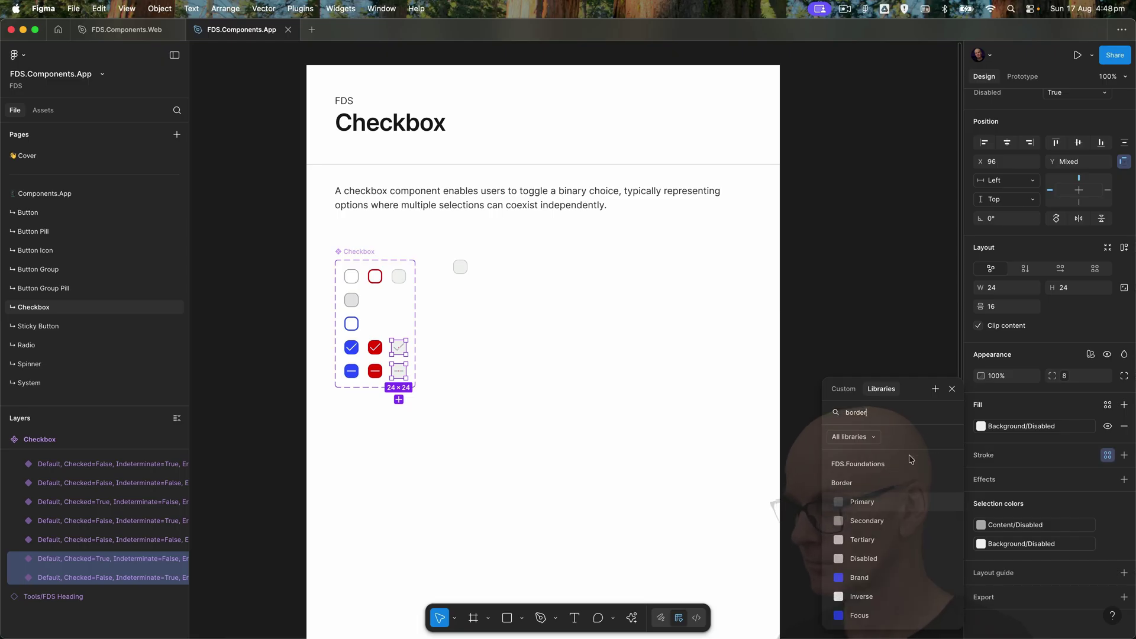
{"action": "left_click", "coordinate": [888, 560]}
{"action": "left_click", "coordinate": [277, 302]}
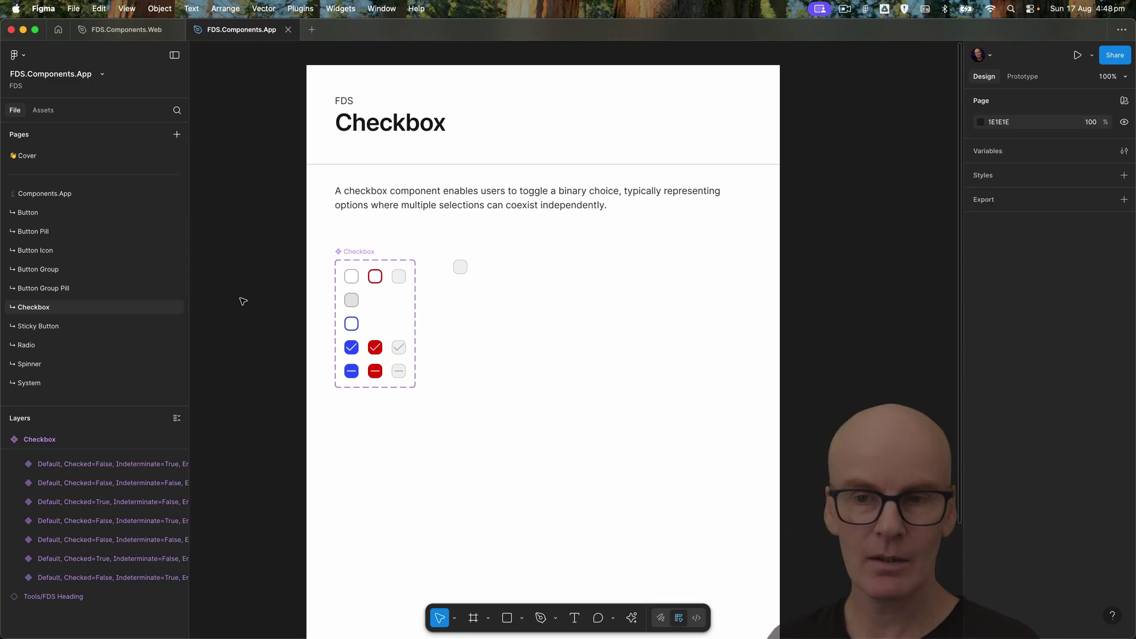
{"action": "left_click", "coordinate": [89, 343]}
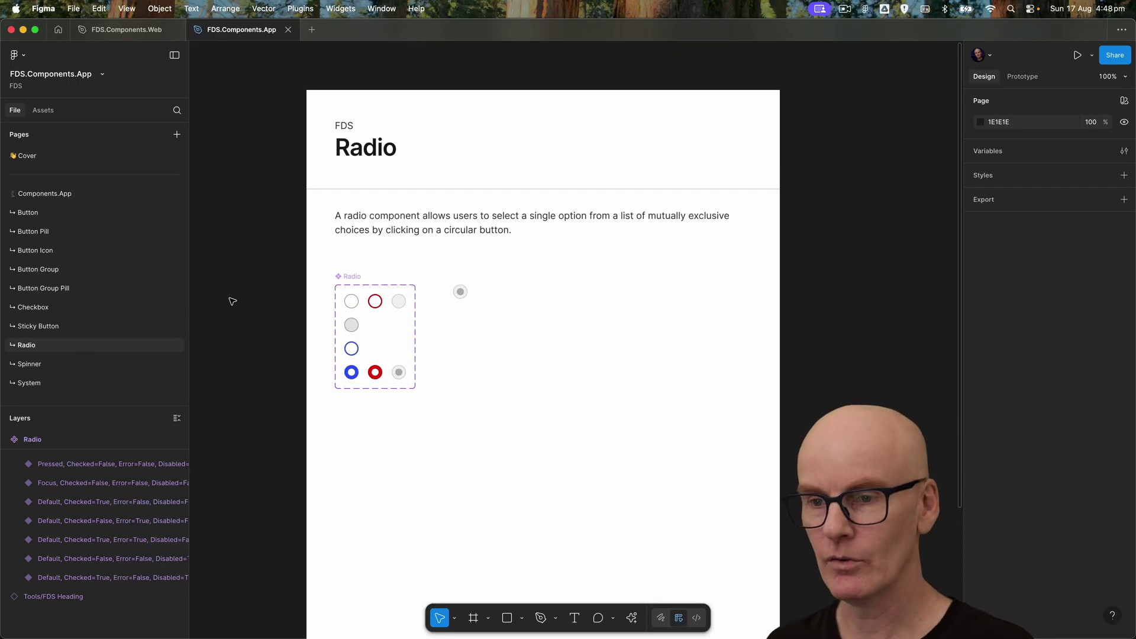
{"action": "key", "text": "ctrl+shift+Tab"}
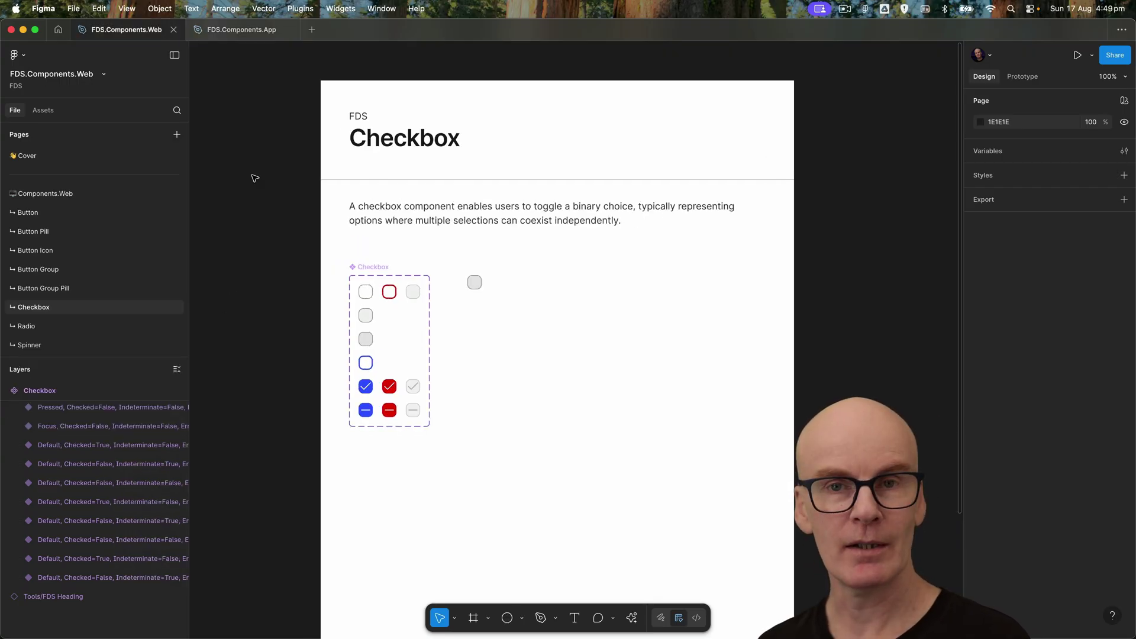